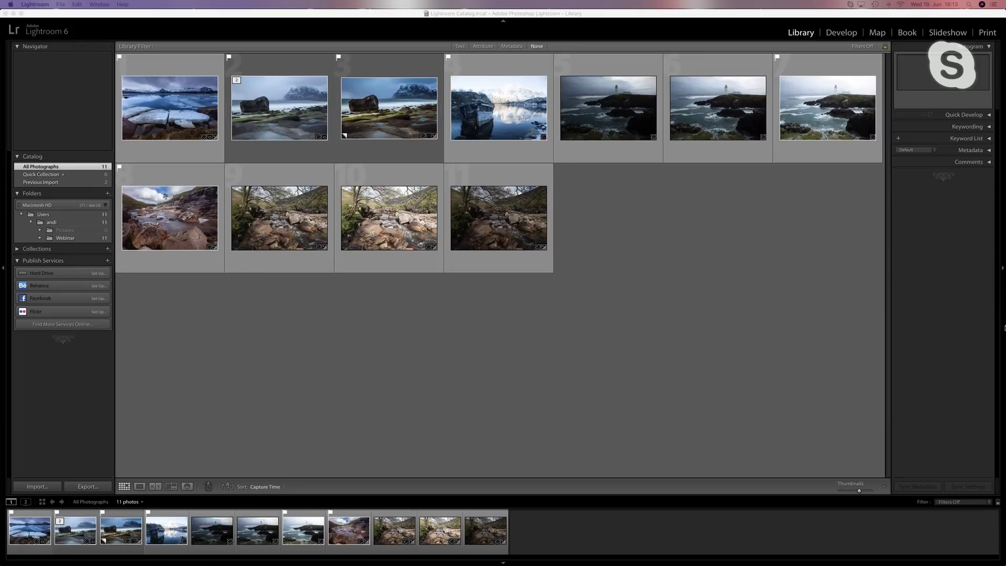
# - Start a photo import using the Webinar folder, including its subfolders, as the source
pyautogui.click(413, 332)
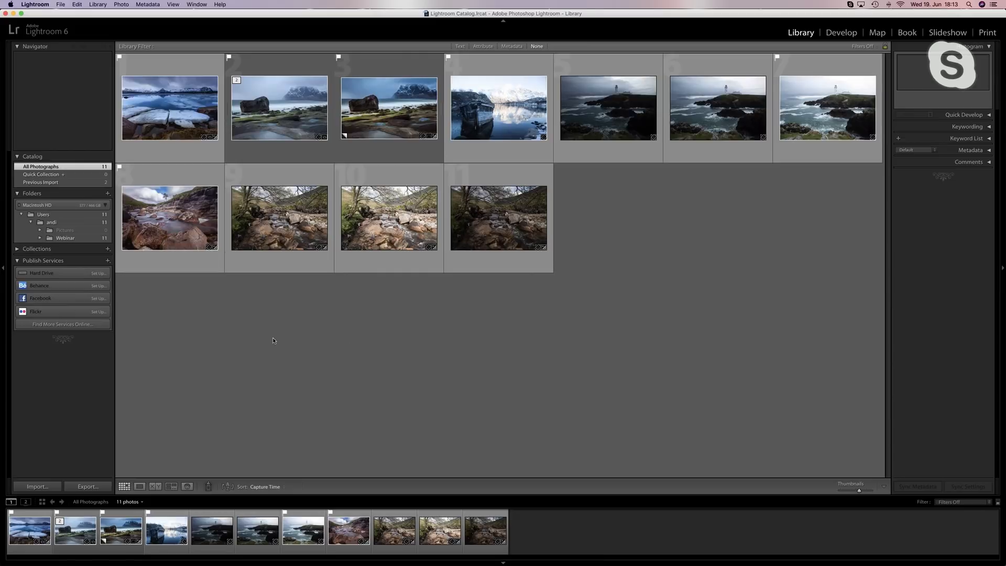
pyautogui.click(42, 486)
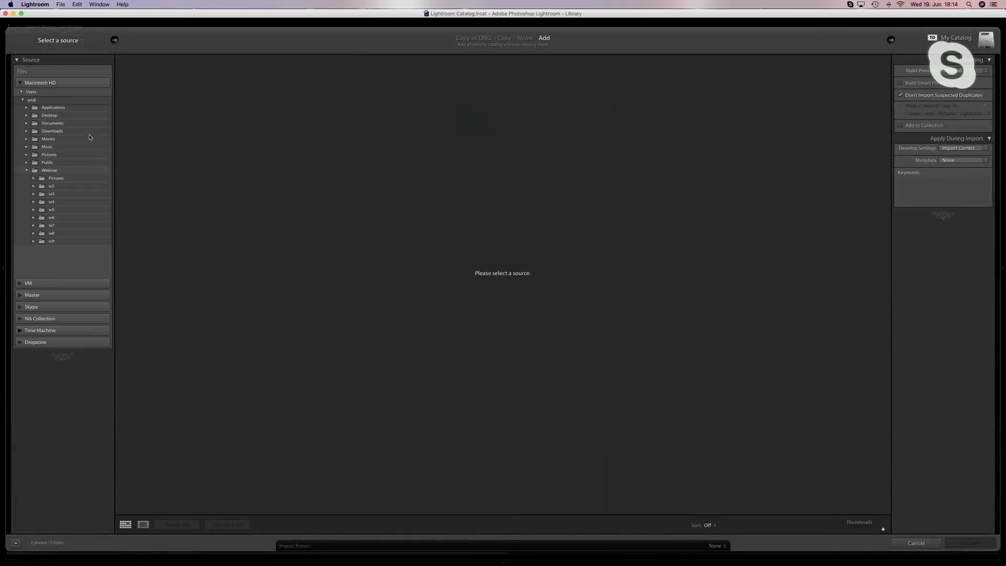
pyautogui.click(51, 171)
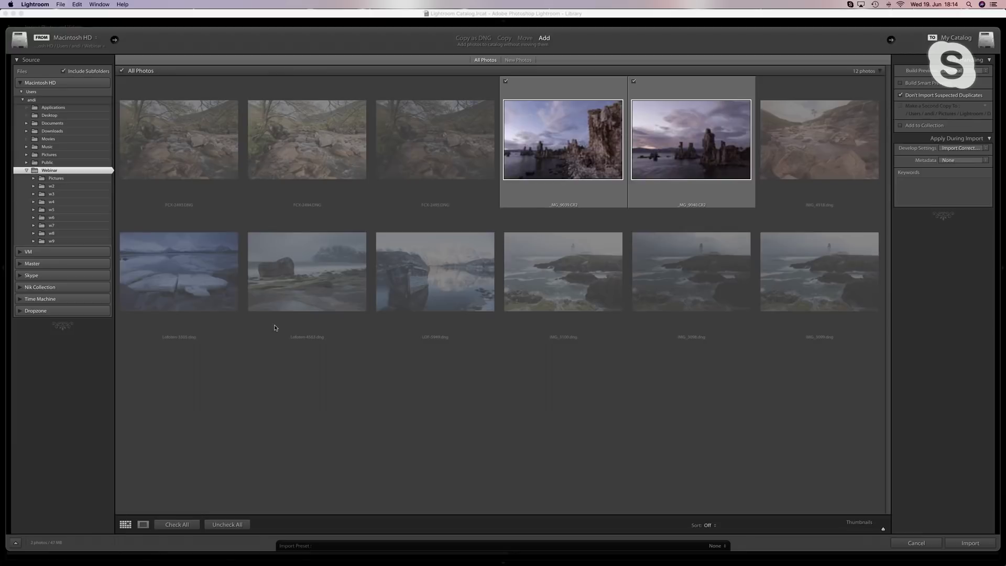
pyautogui.moveTo(274, 327)
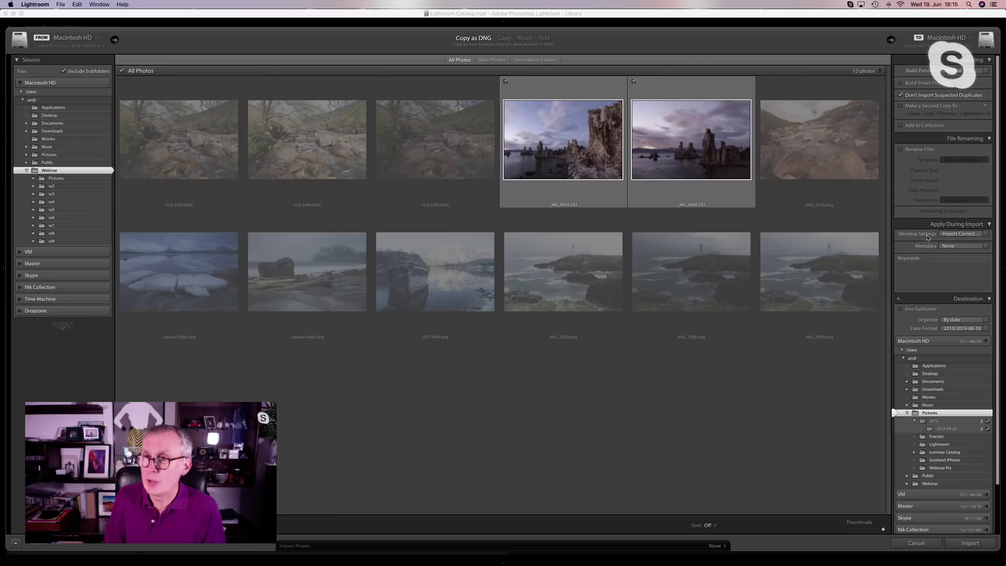
# - Check the available develop presets for the import and assign the photographer's copyright preset as its metadata
pyautogui.click(956, 237)
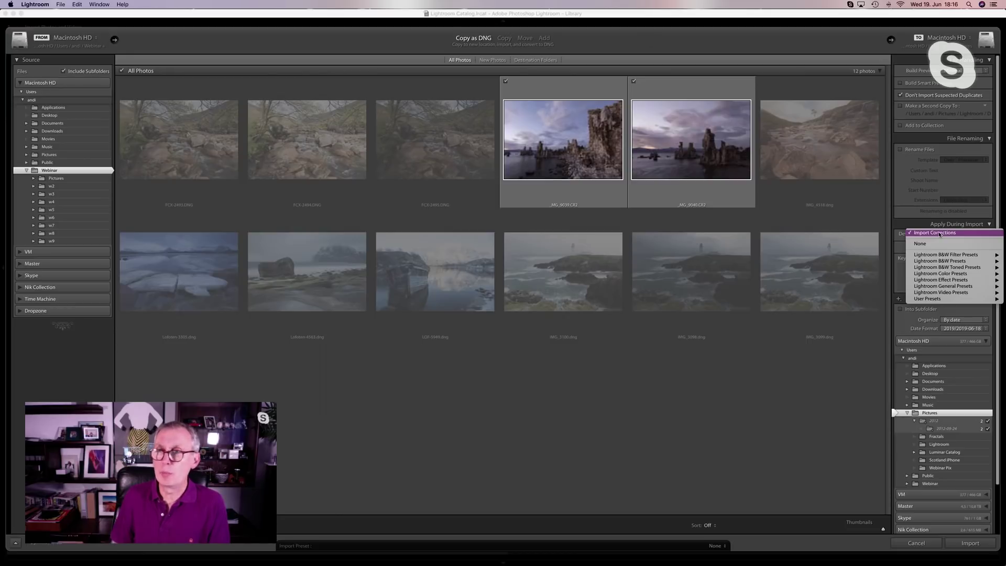
pyautogui.click(819, 390)
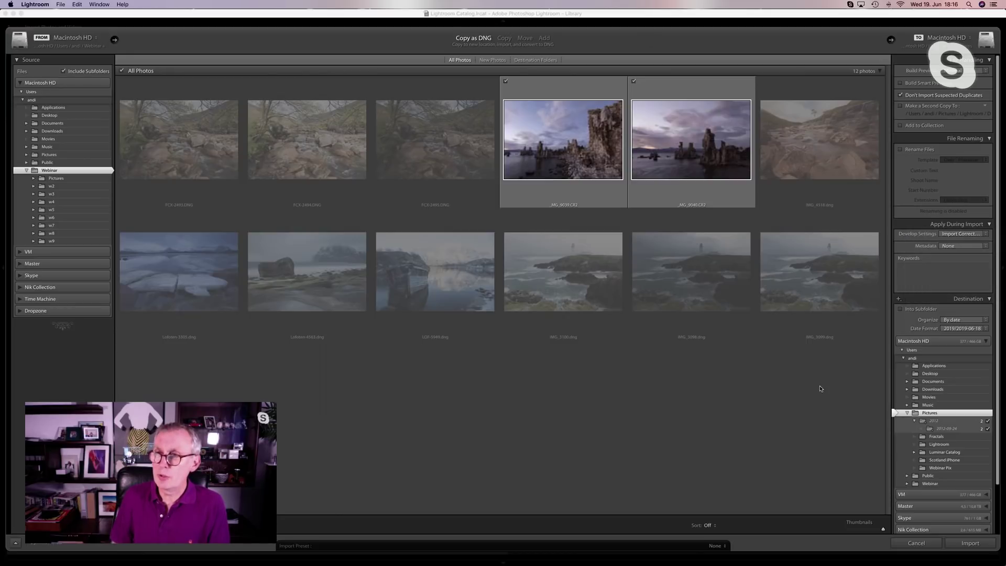
pyautogui.click(958, 248)
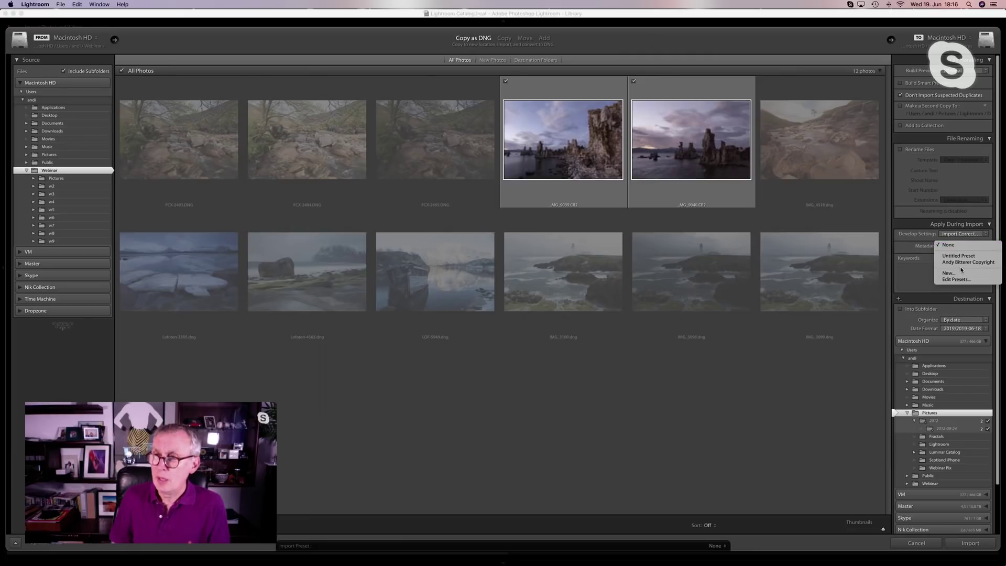
pyautogui.click(968, 263)
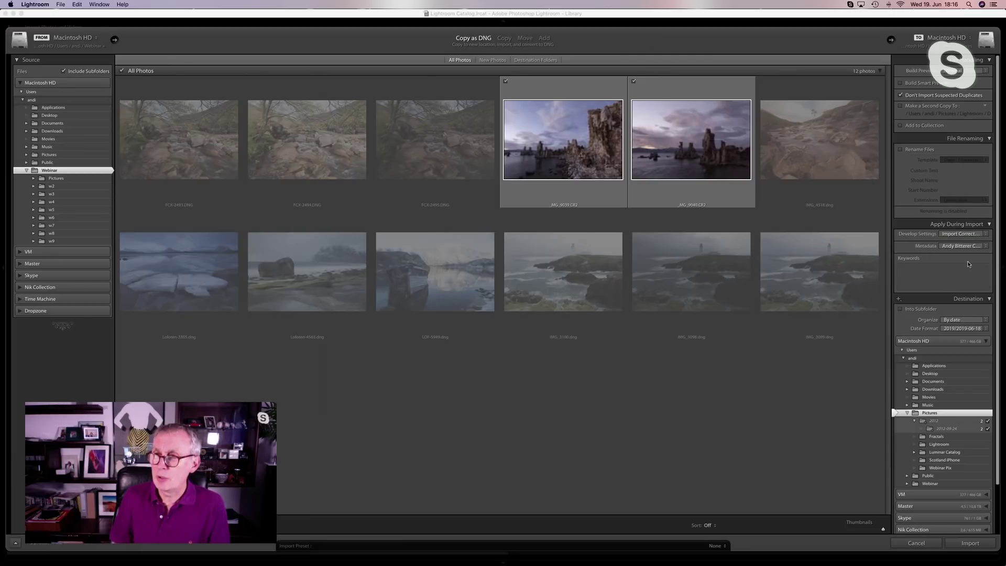
# - Open the metadata preset editor and review the IPTC Copyright and IPTC Creator fields of the photographer's copyright preset
pyautogui.click(955, 246)
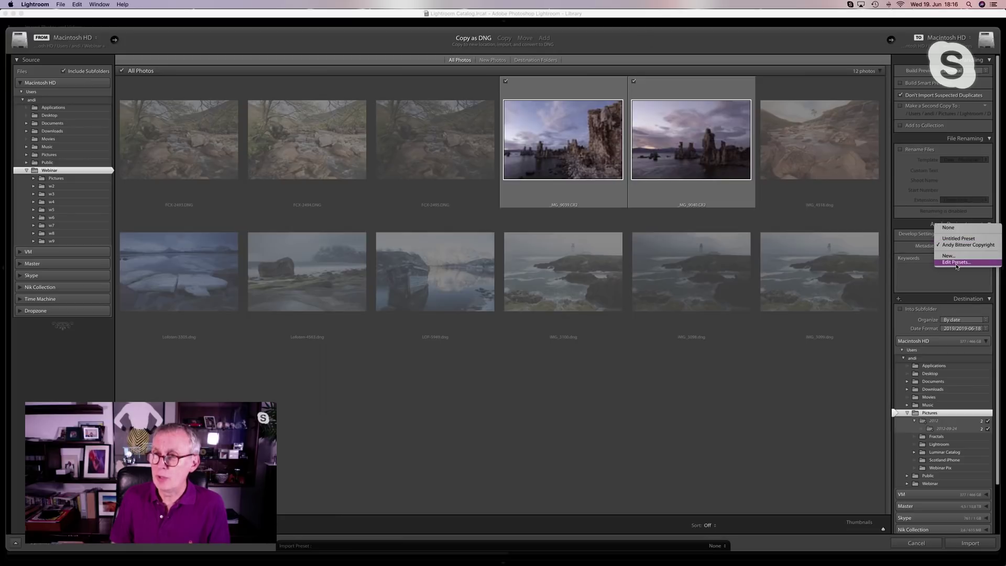
pyautogui.click(956, 262)
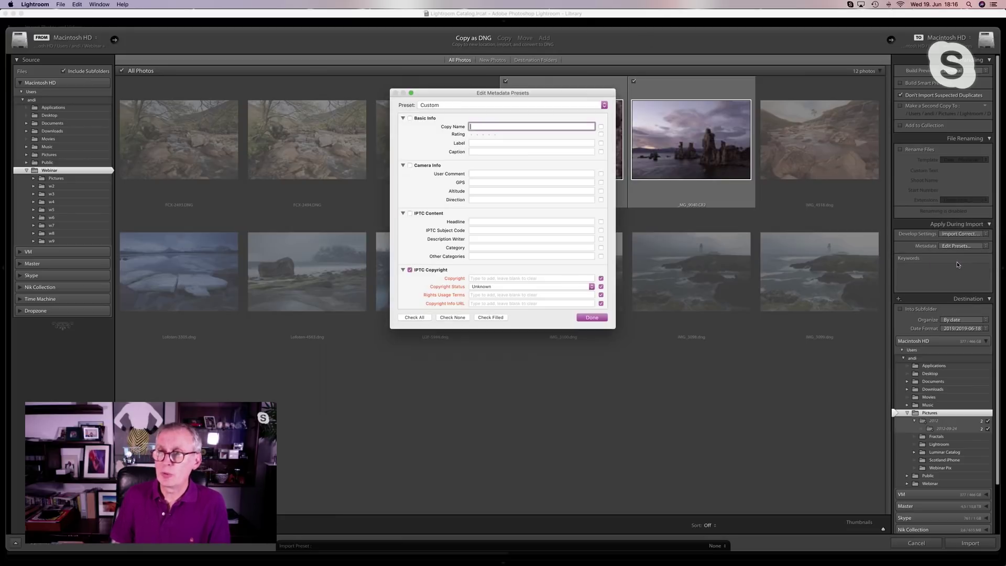
pyautogui.click(454, 105)
pyautogui.click(458, 124)
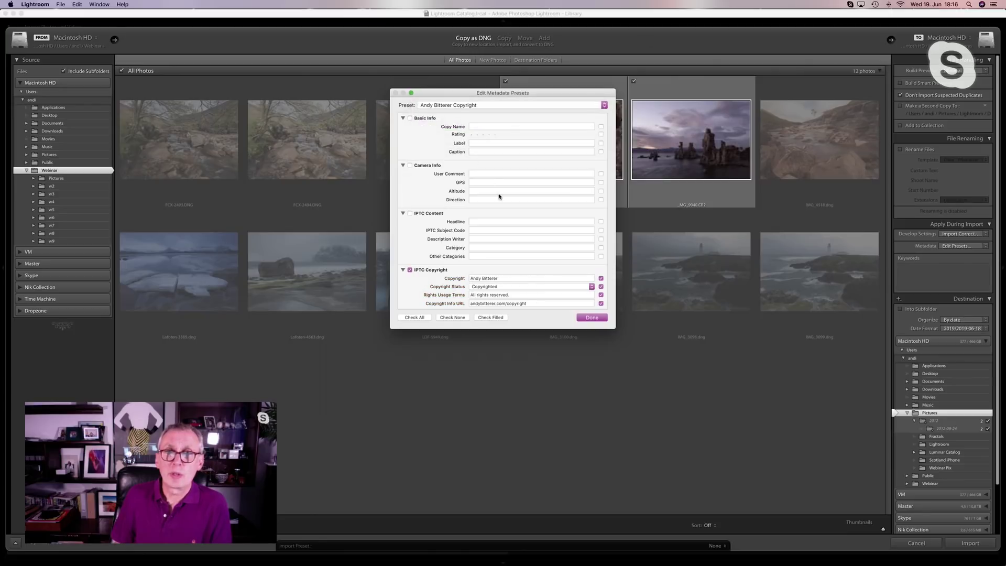
pyautogui.scroll(-1, 510, 197)
pyautogui.scroll(-1, 510, 197)
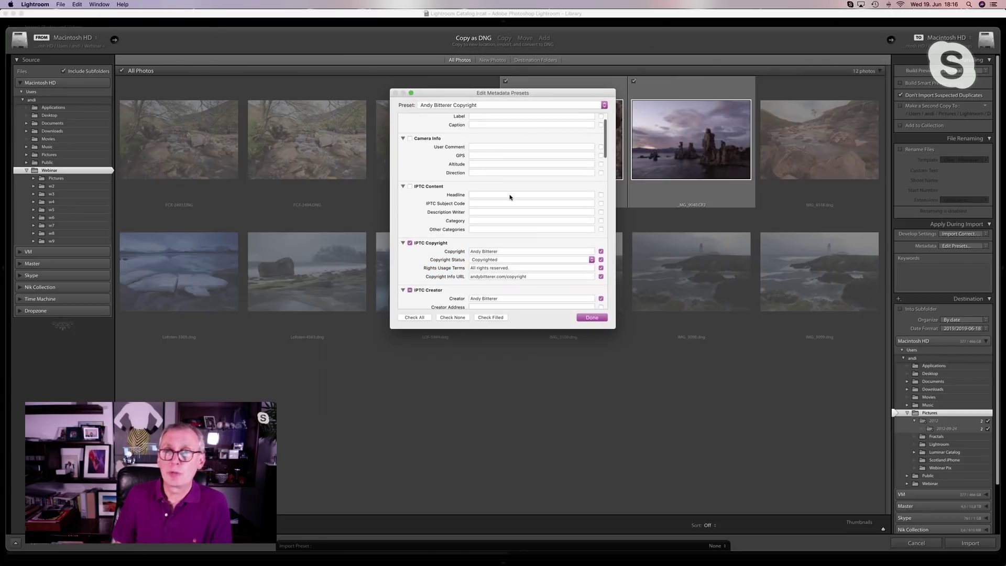
pyautogui.scroll(-1, 511, 197)
pyautogui.scroll(-3, 509, 196)
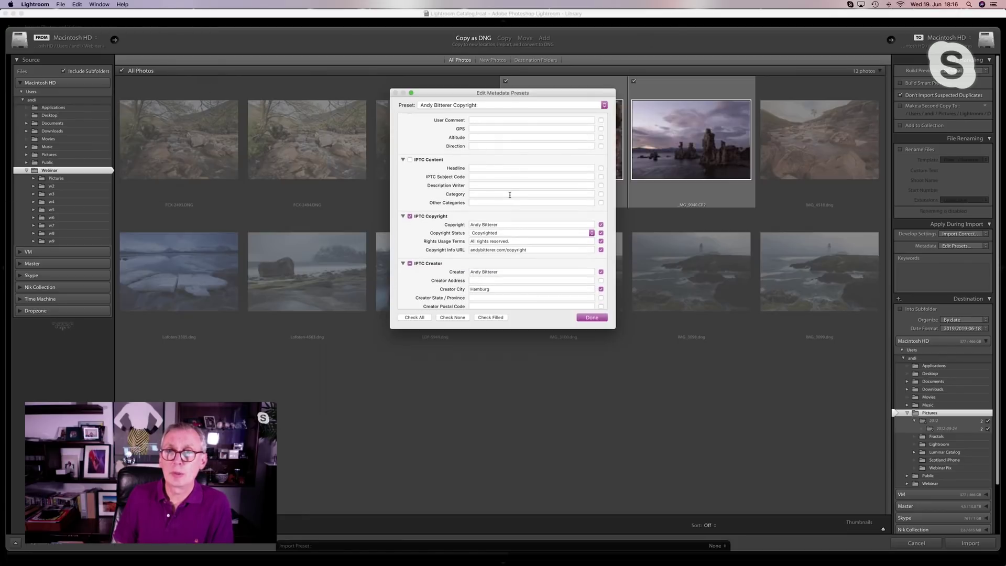
pyautogui.scroll(-3, 510, 194)
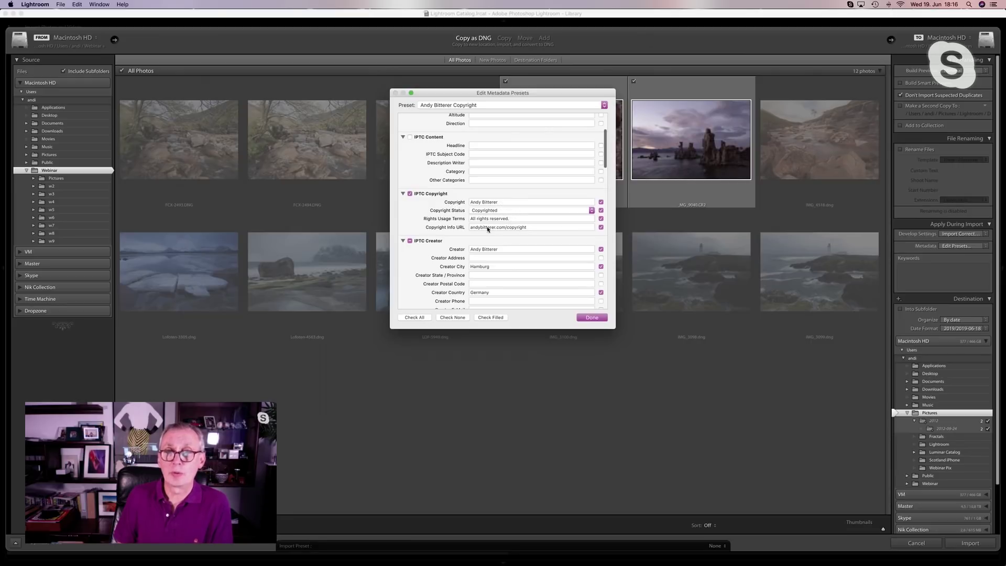
pyautogui.scroll(-5, 517, 236)
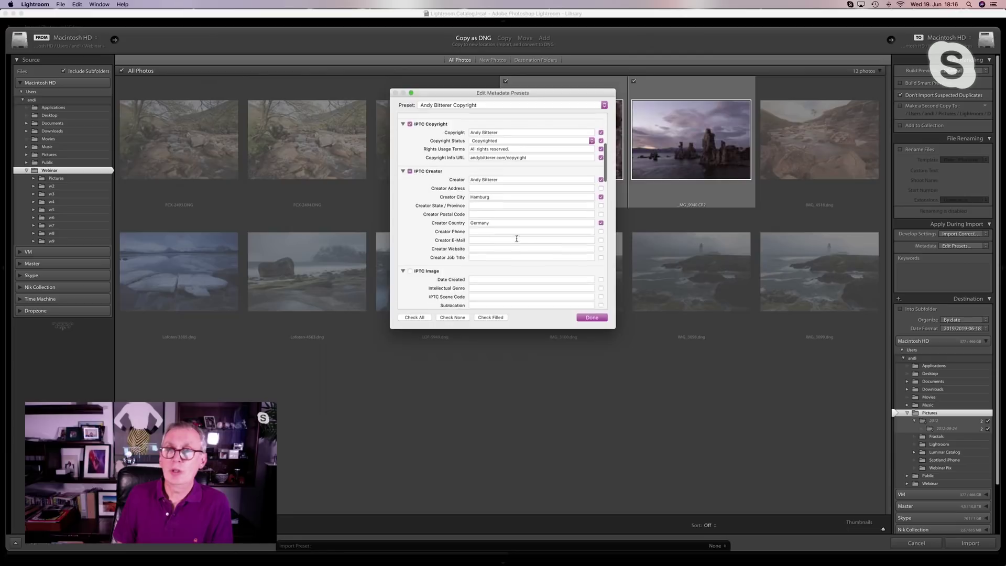
pyautogui.scroll(-3, 516, 240)
pyautogui.scroll(6, 516, 240)
pyautogui.scroll(3, 516, 240)
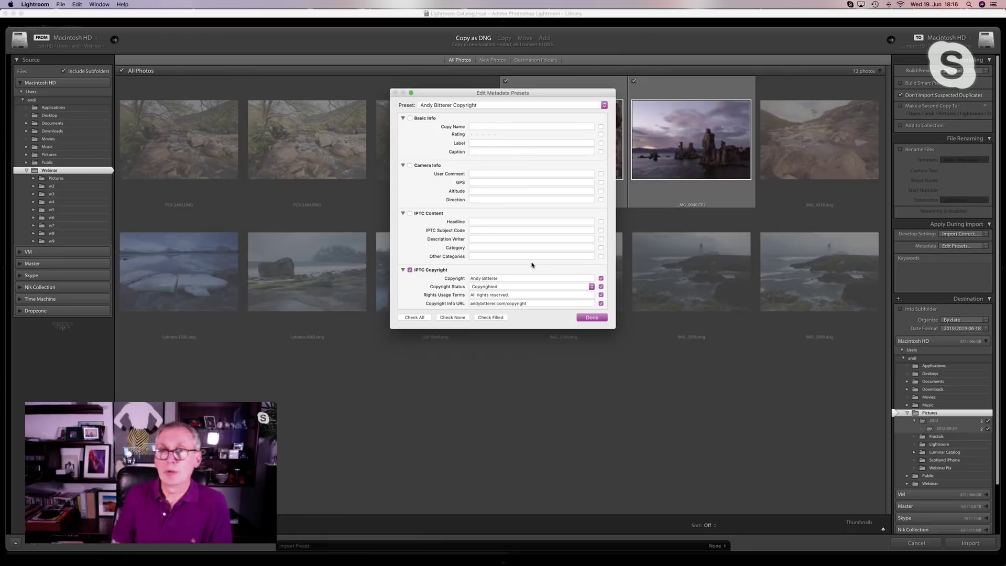
pyautogui.click(593, 317)
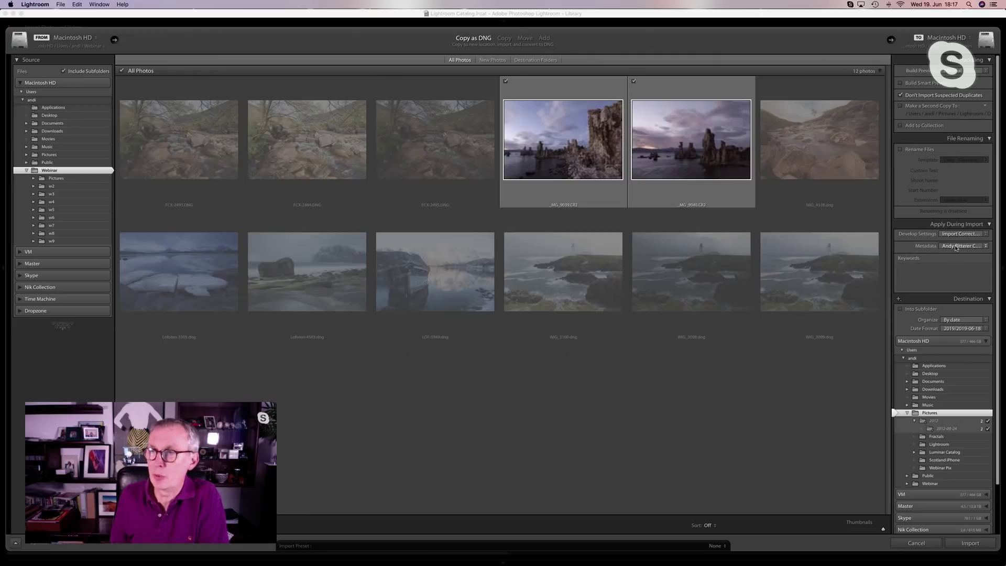
# - Set the import destination to organize files into one folder, and cancel the import
pyautogui.click(959, 321)
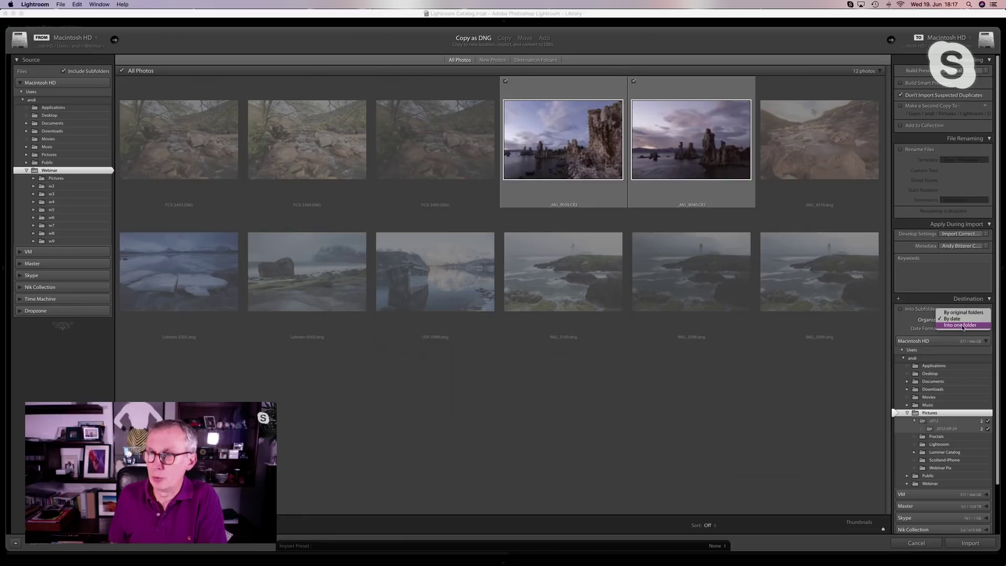
pyautogui.click(962, 325)
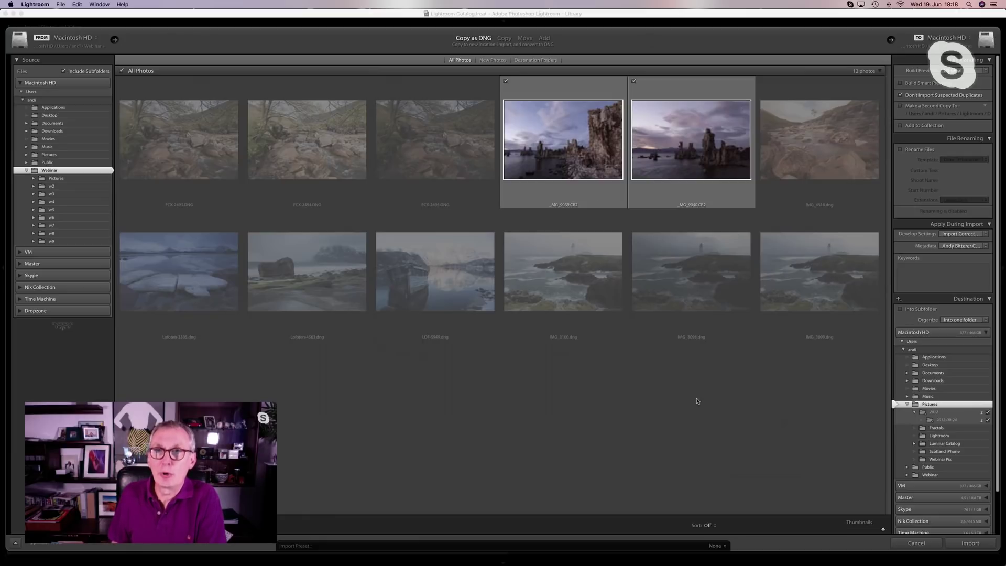
pyautogui.click(915, 543)
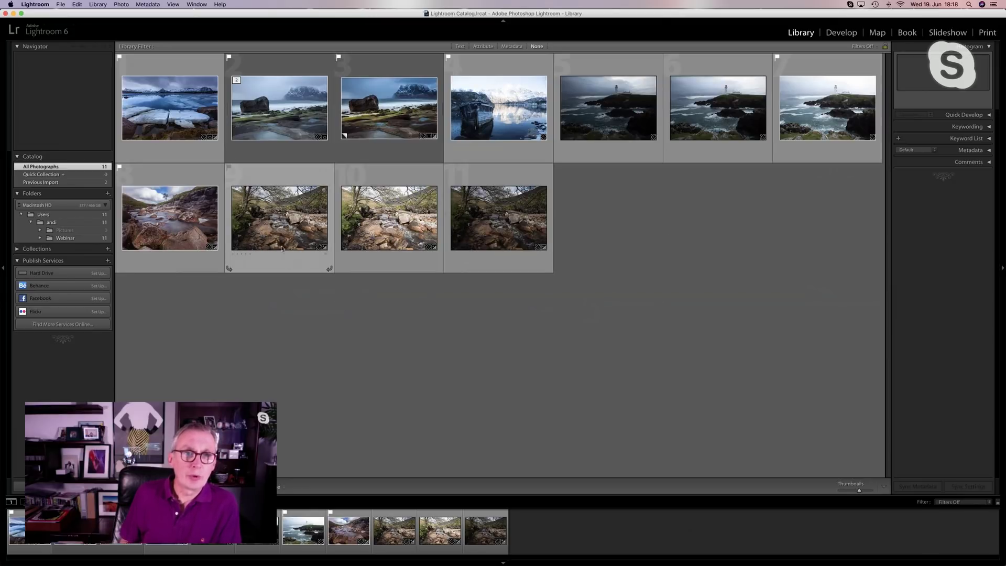
# - Open the first of the three rocky stream photos in large view and compare it with the brighter and darker exposures
pyautogui.click(277, 226)
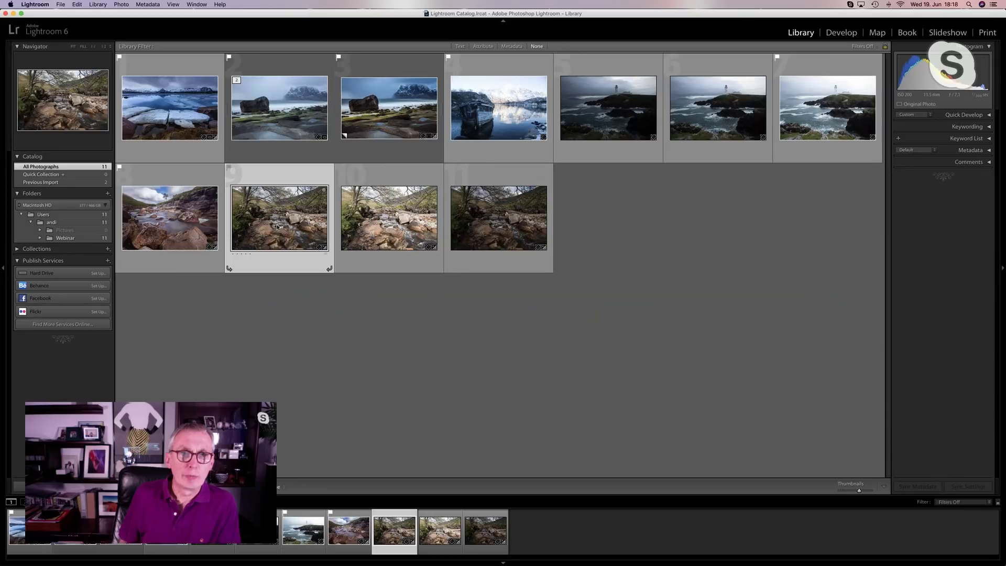
pyautogui.doubleClick(277, 227)
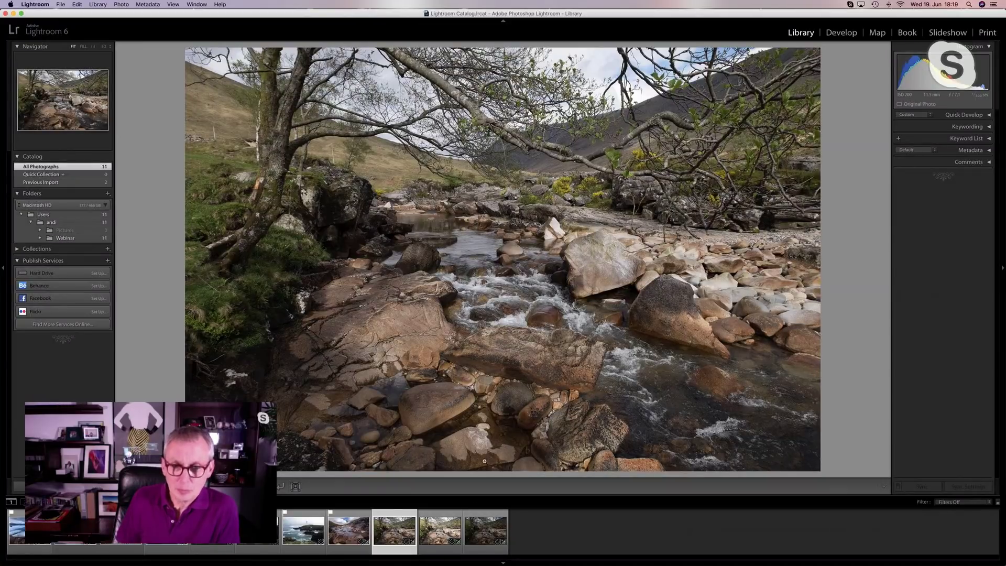
pyautogui.click(437, 535)
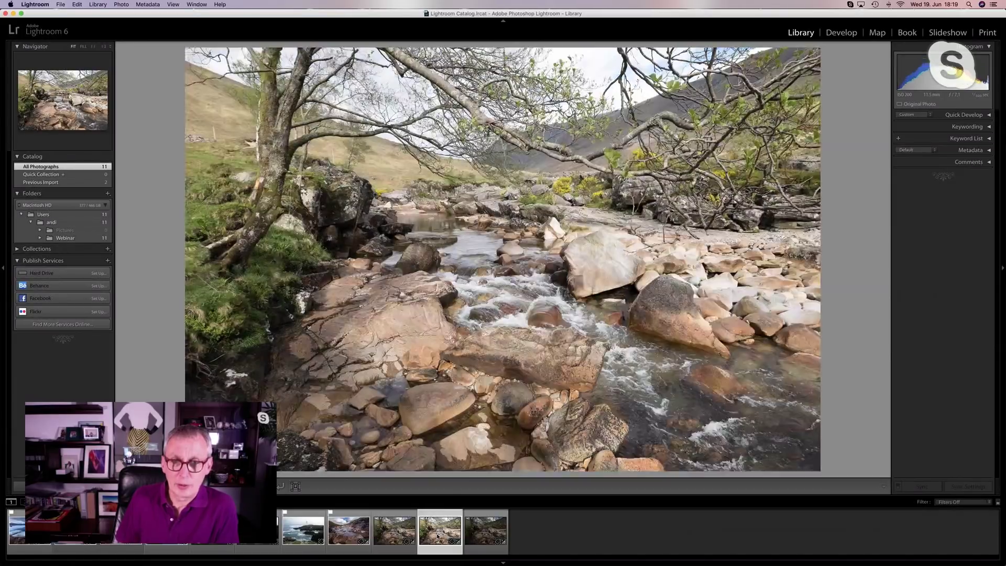
pyautogui.click(485, 534)
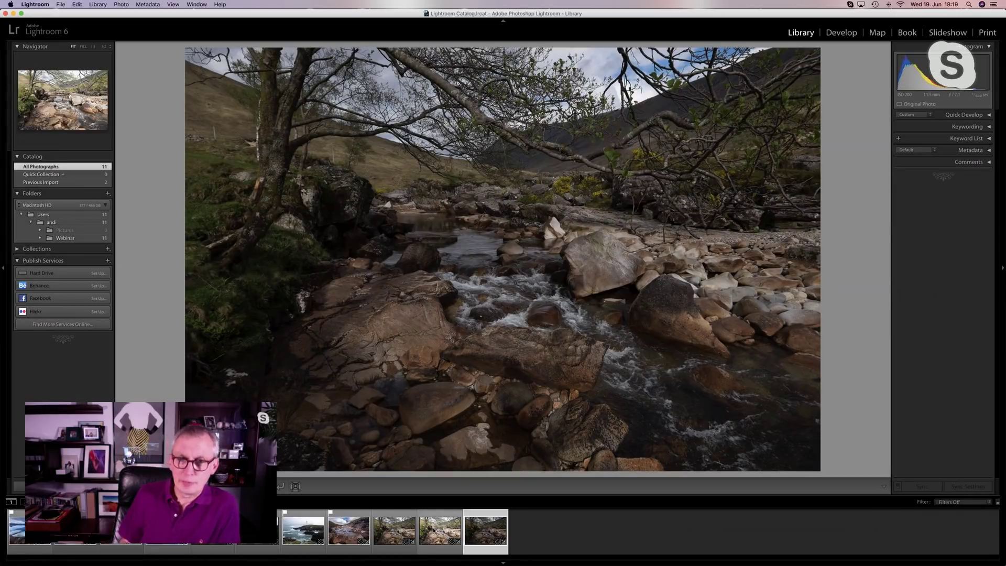
pyautogui.click(432, 530)
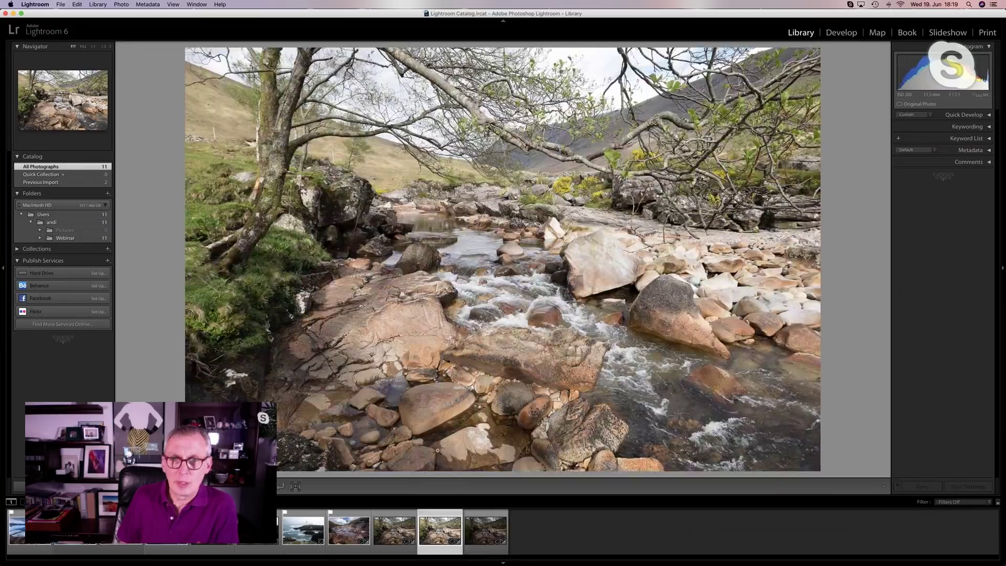
pyautogui.click(391, 534)
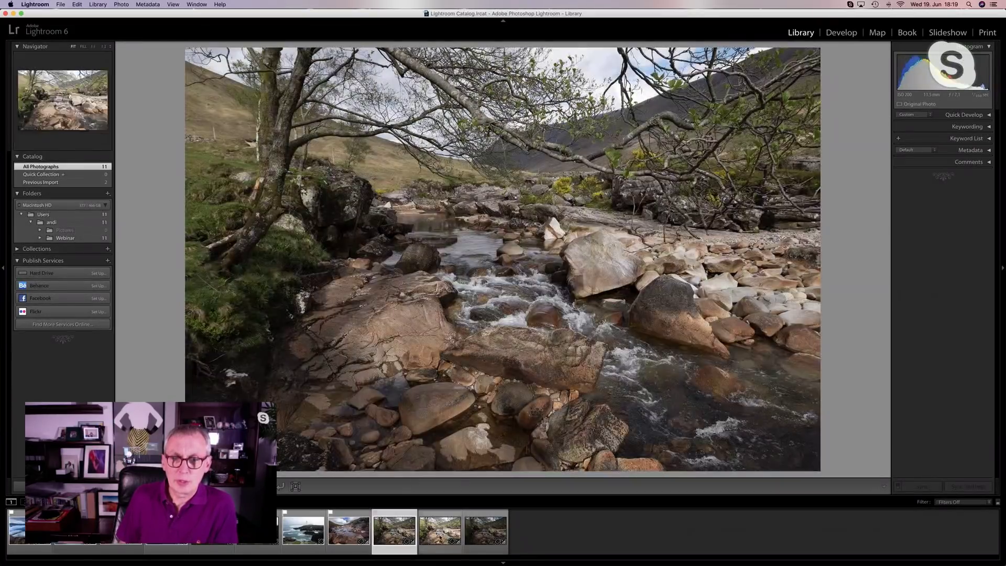
pyautogui.click(441, 537)
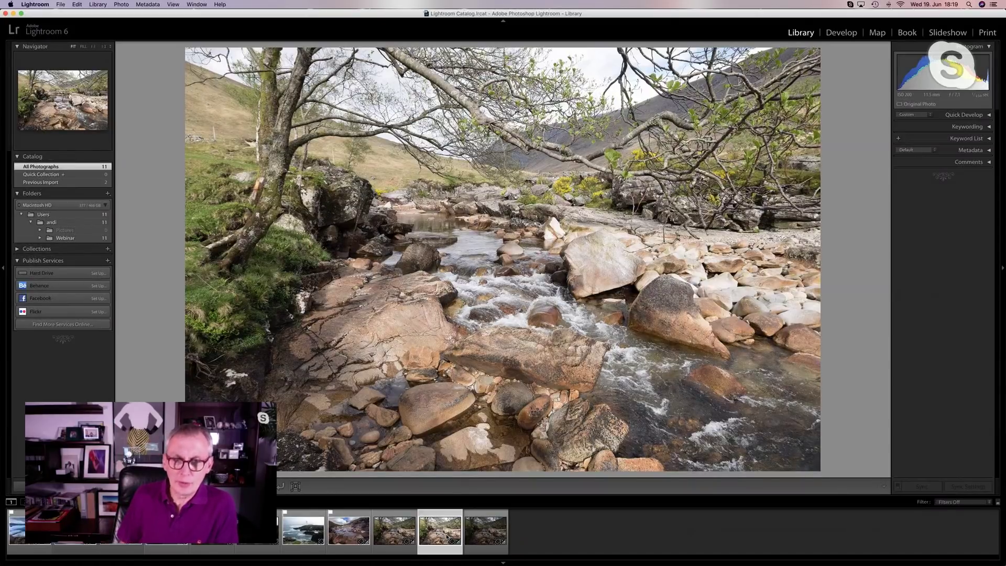
pyautogui.click(477, 533)
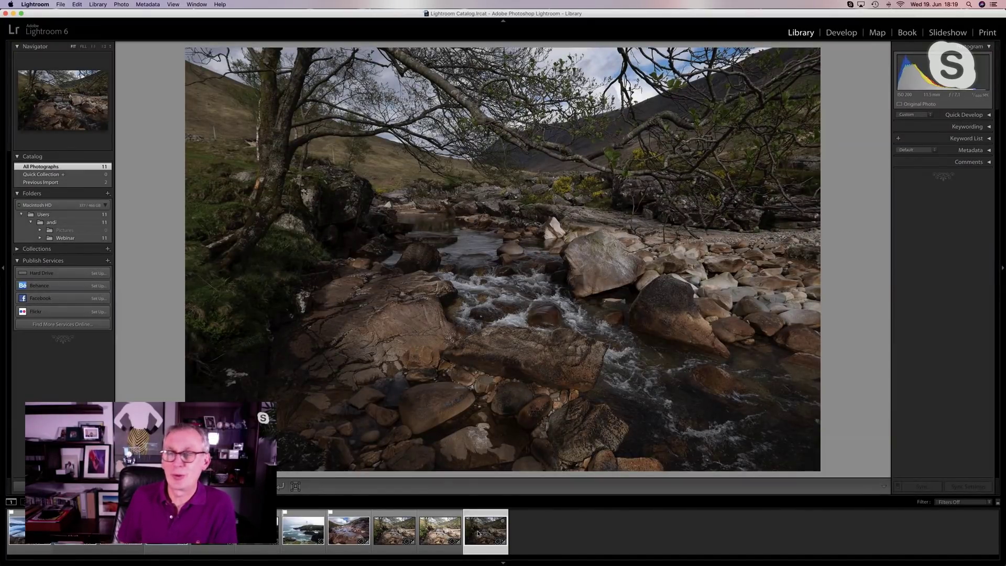
pyautogui.click(398, 531)
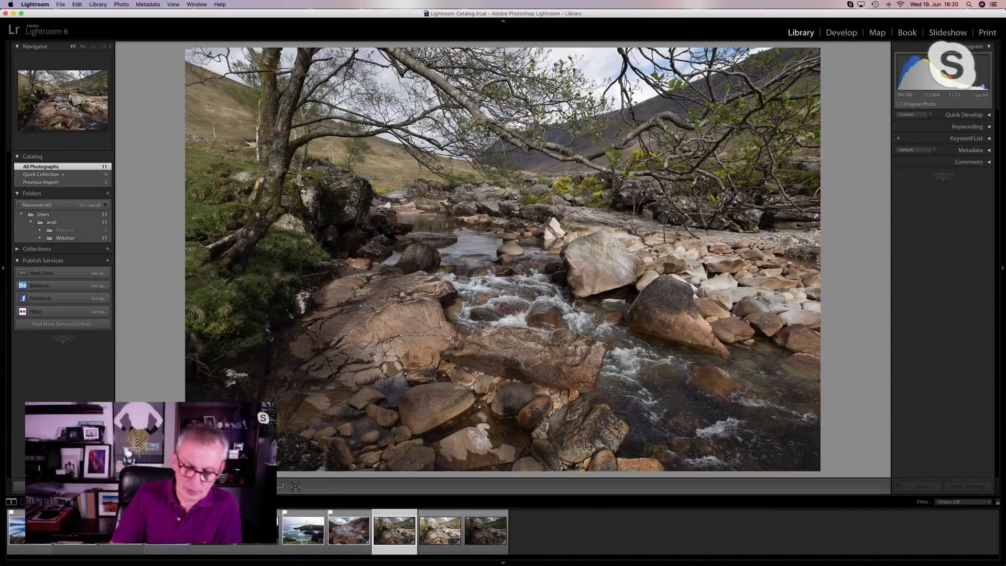
# - Show the photo info overlay and compare the exposure data of FCX-2493.DNG and FCX-2495.DNG
pyautogui.press('i')
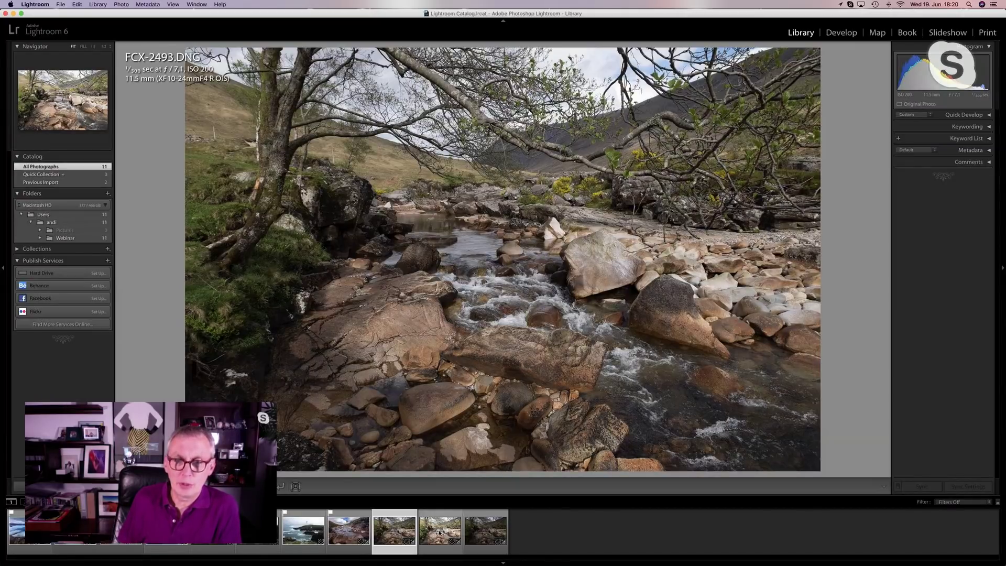
pyautogui.click(495, 541)
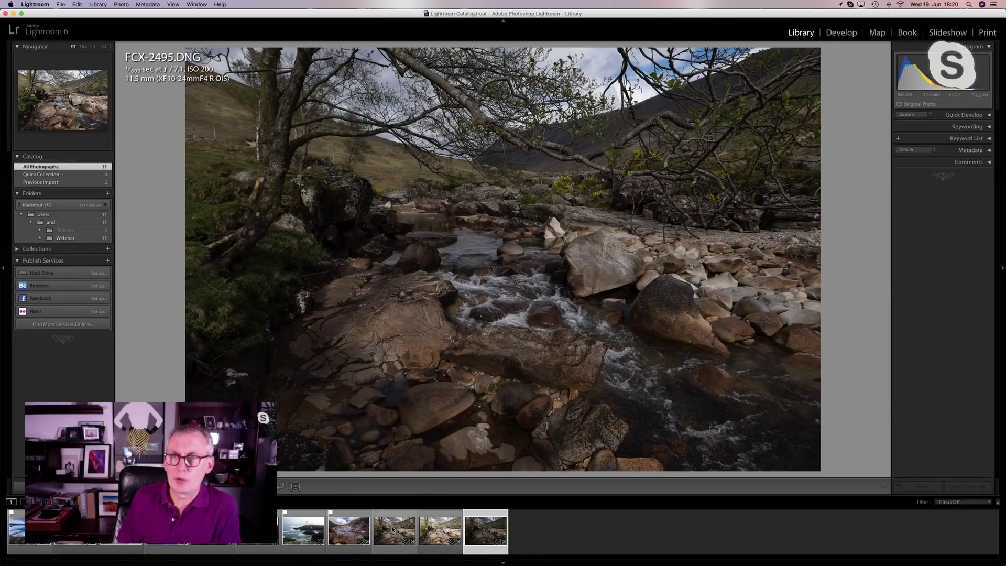
pyautogui.click(393, 529)
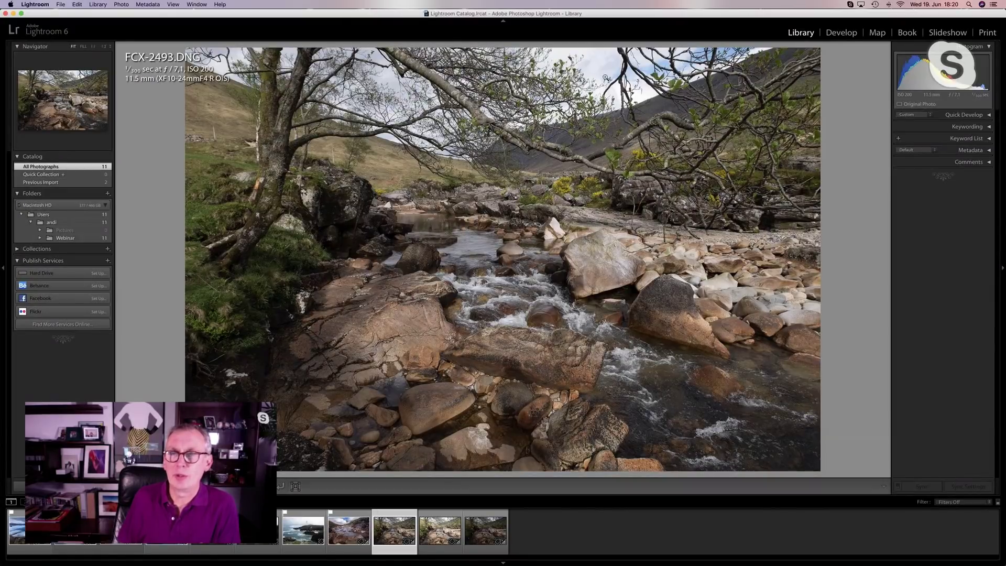
# - Switch to the Develop module, compare with the brighter FCX-2494.DNG, and return to FCX-2493.DNG
pyautogui.click(840, 33)
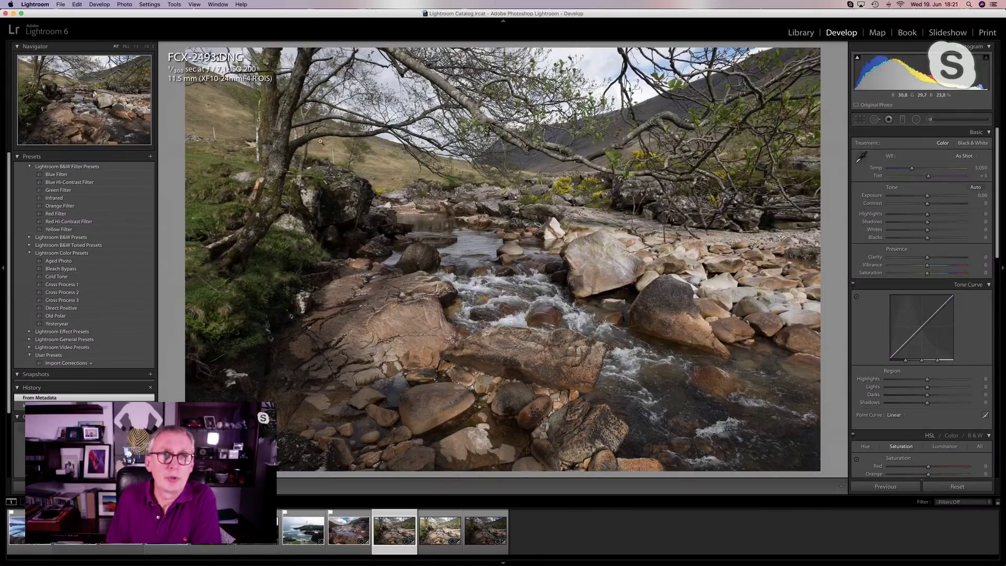
pyautogui.click(440, 537)
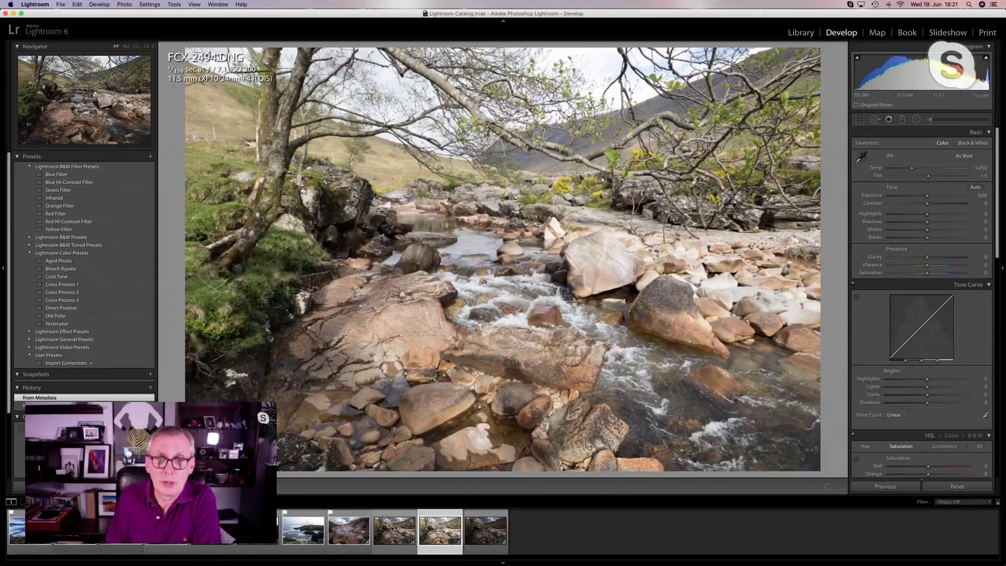
pyautogui.click(392, 527)
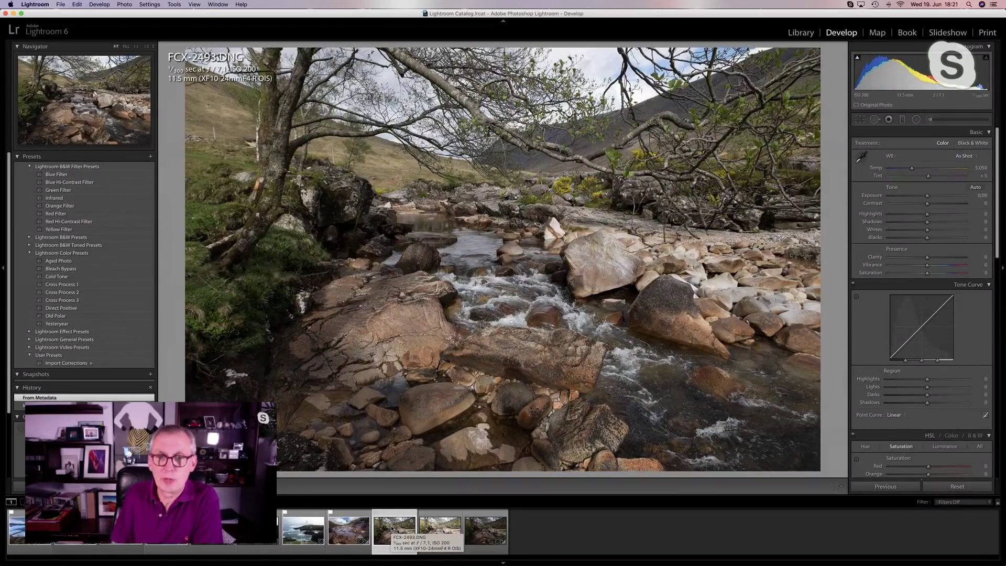
# - View the edited long-exposure photo IMG_4518.dng for comparison and return to FCX-2493.DNG
pyautogui.click(342, 533)
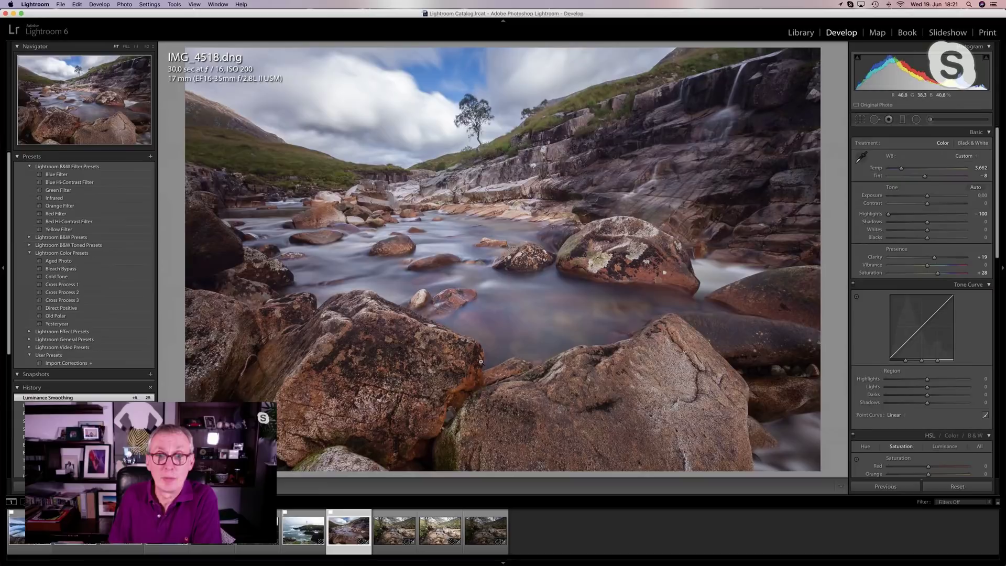
pyautogui.click(394, 530)
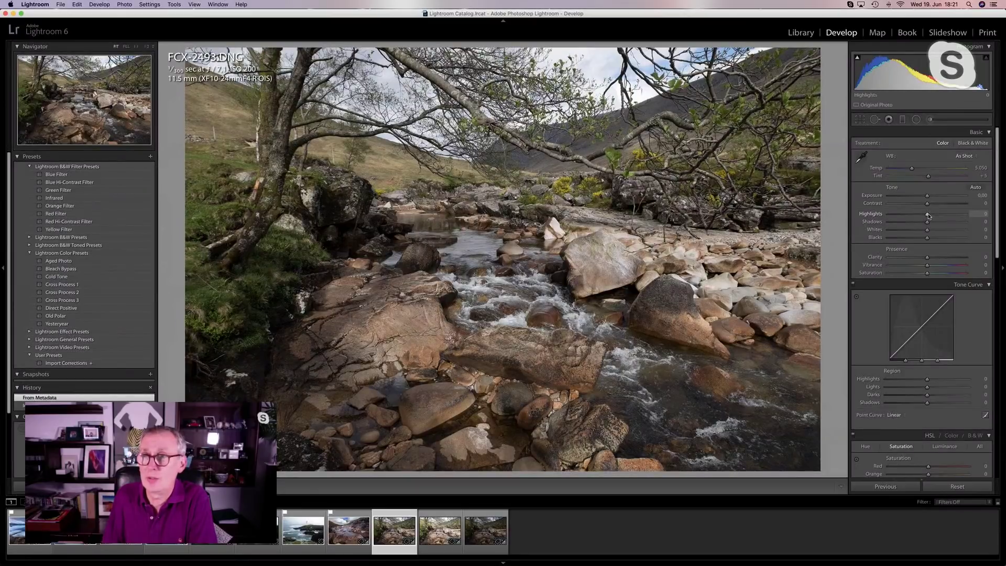
# - Set Highlights to −66, Shadows to +53 and Whites to −1, using the shadow clipping warning
pyautogui.moveTo(927, 215); pyautogui.dragTo(903, 222)
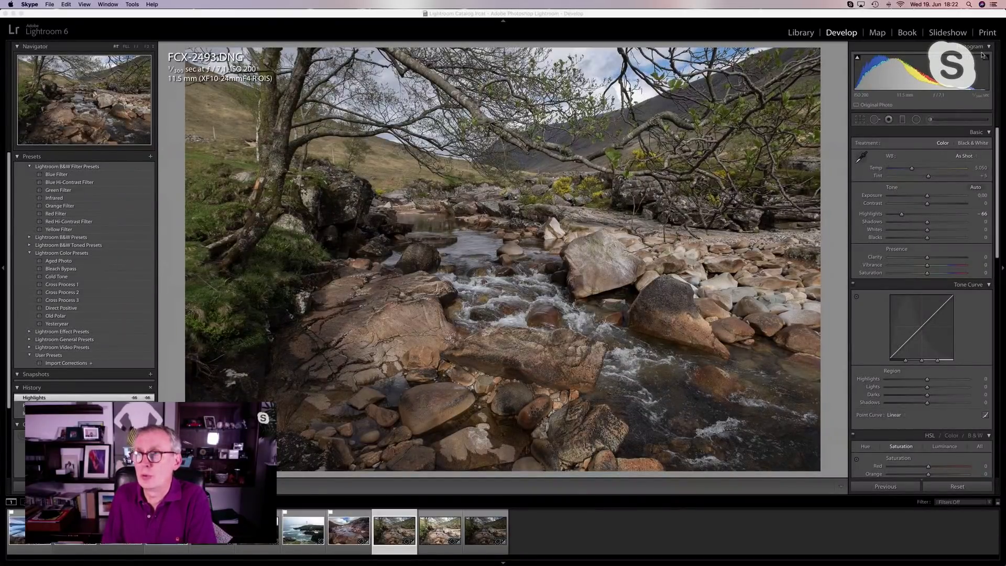
pyautogui.click(857, 59)
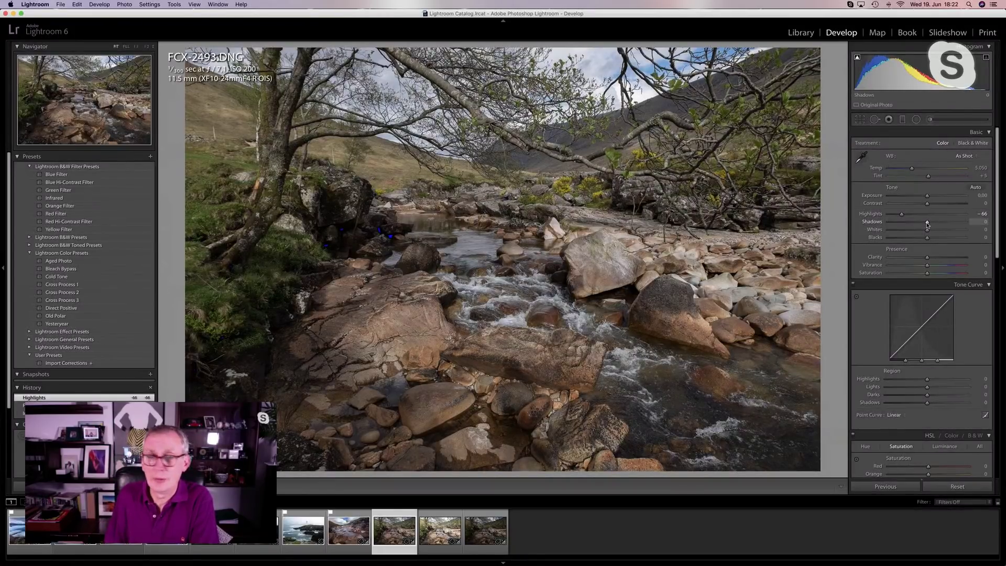
pyautogui.moveTo(926, 223); pyautogui.dragTo(933, 224)
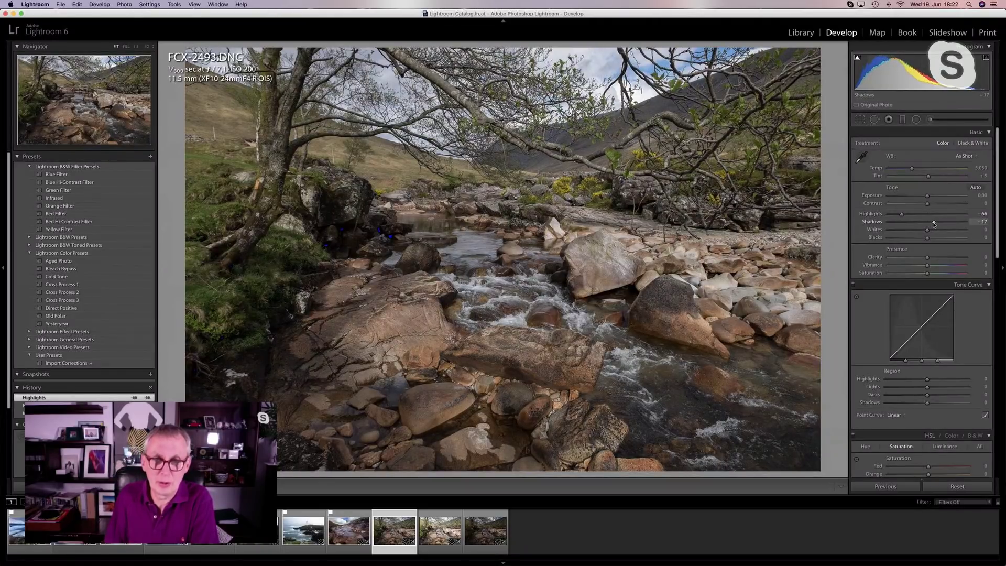
pyautogui.moveTo(933, 223); pyautogui.dragTo(947, 226)
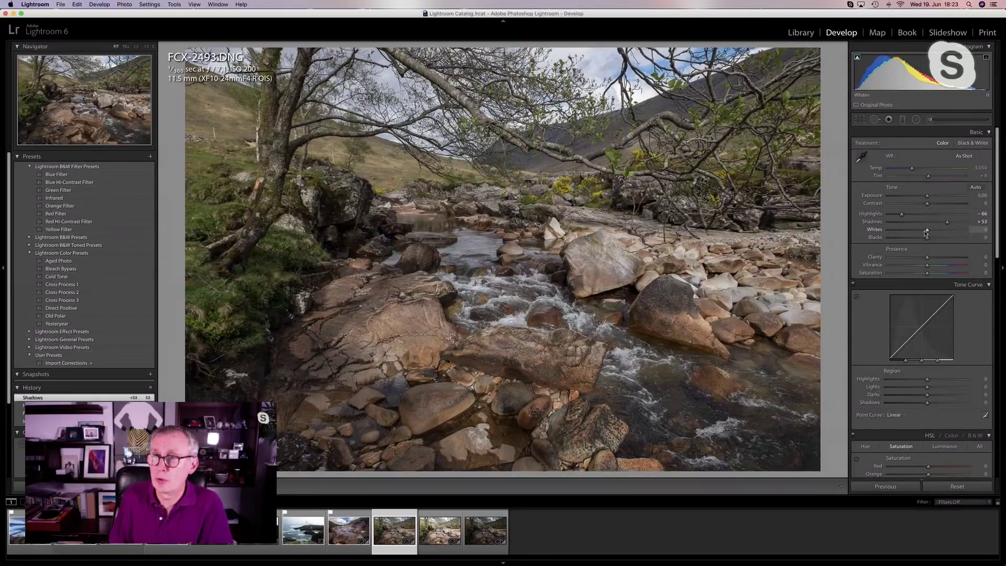
pyautogui.moveTo(926, 232)
pyautogui.mouseDown()
pyautogui.moveTo(948, 231)
pyautogui.moveTo(925, 236)
pyautogui.mouseUp()
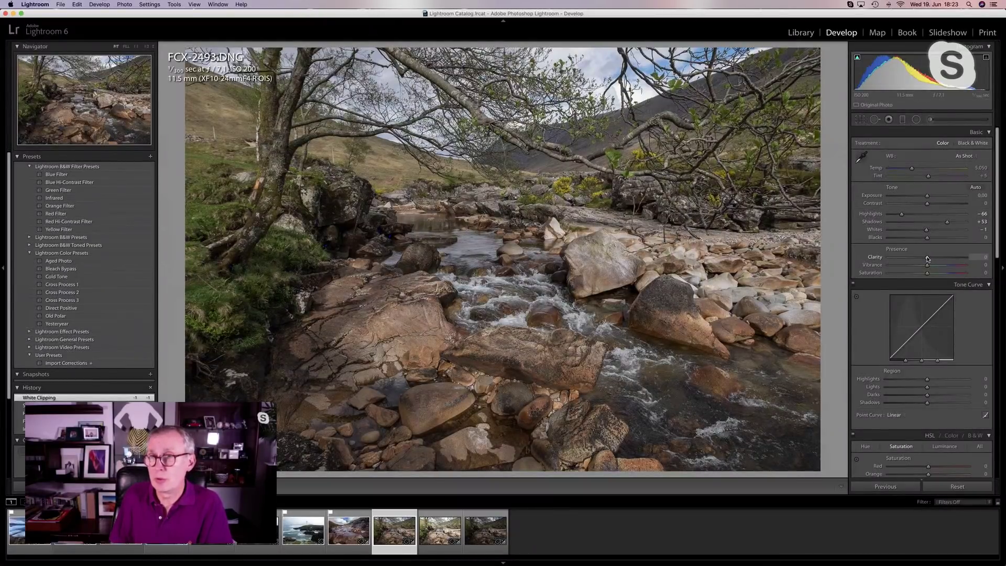
# - Set the photo's Clarity to +29
pyautogui.moveTo(928, 258); pyautogui.dragTo(937, 261)
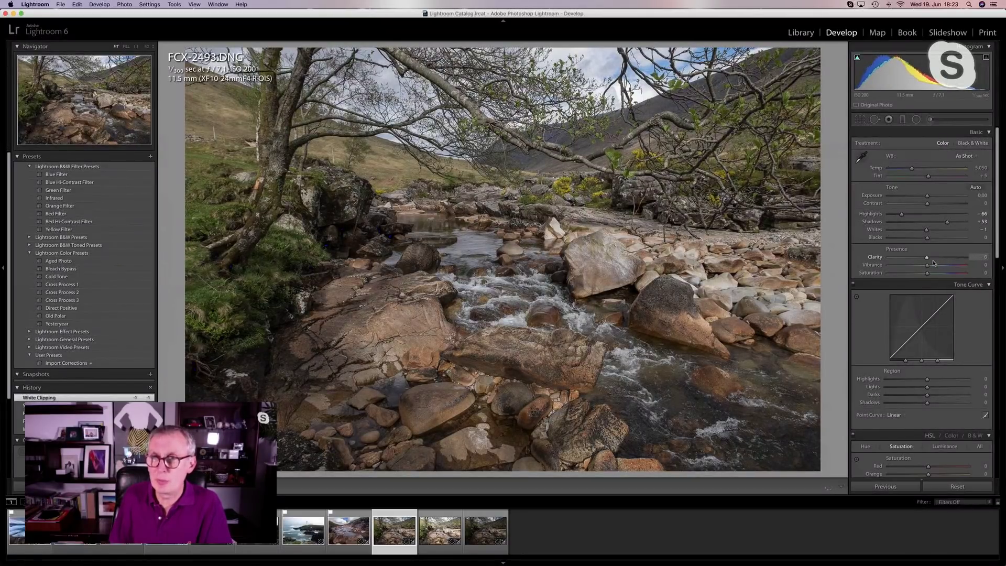
pyautogui.moveTo(936, 263); pyautogui.dragTo(934, 263)
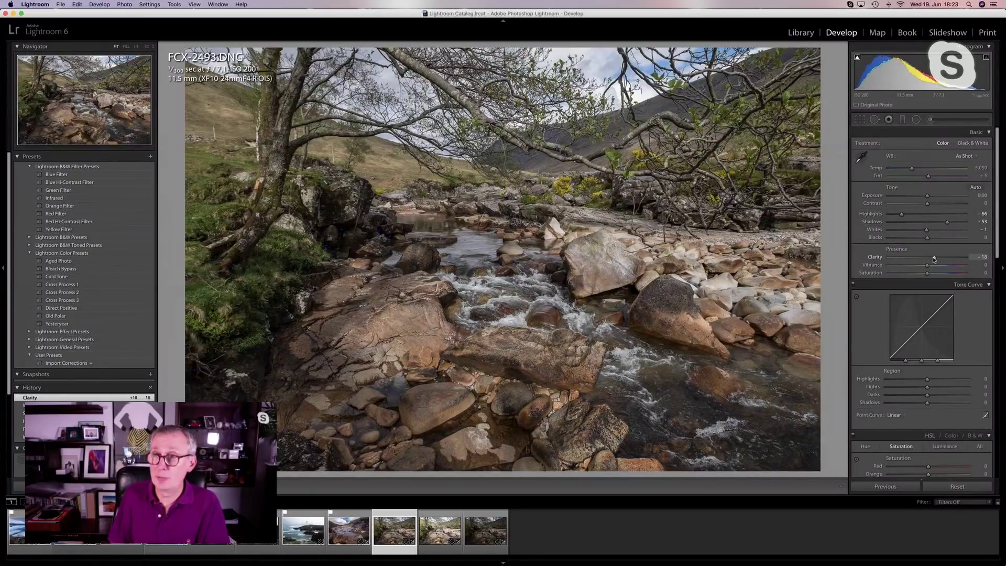
pyautogui.moveTo(934, 258)
pyautogui.mouseDown()
pyautogui.moveTo(989, 267)
pyautogui.moveTo(938, 258)
pyautogui.mouseUp()
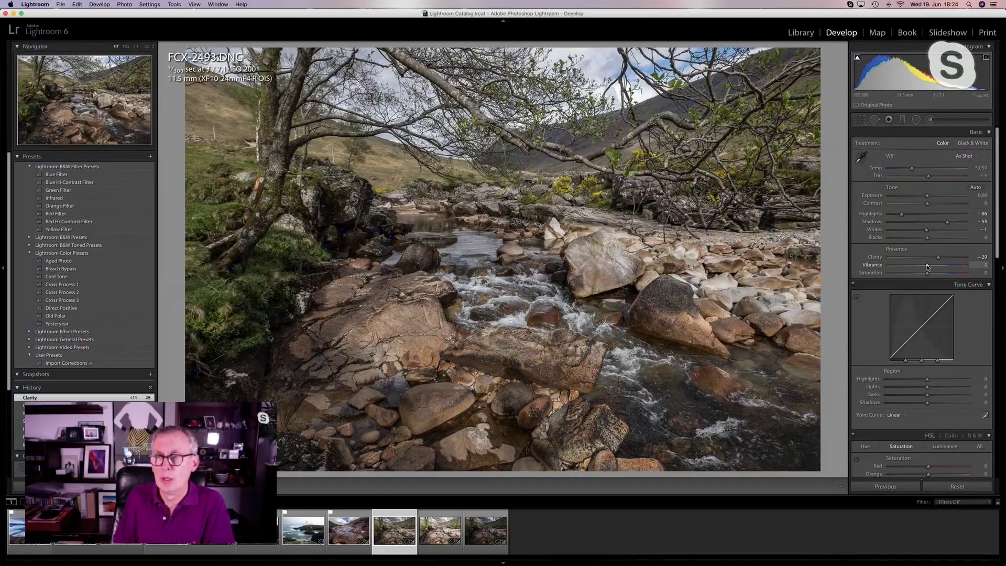
# - Set Vibrance to +46 and Saturation to +2 for the stream photo
pyautogui.moveTo(926, 266); pyautogui.dragTo(934, 276)
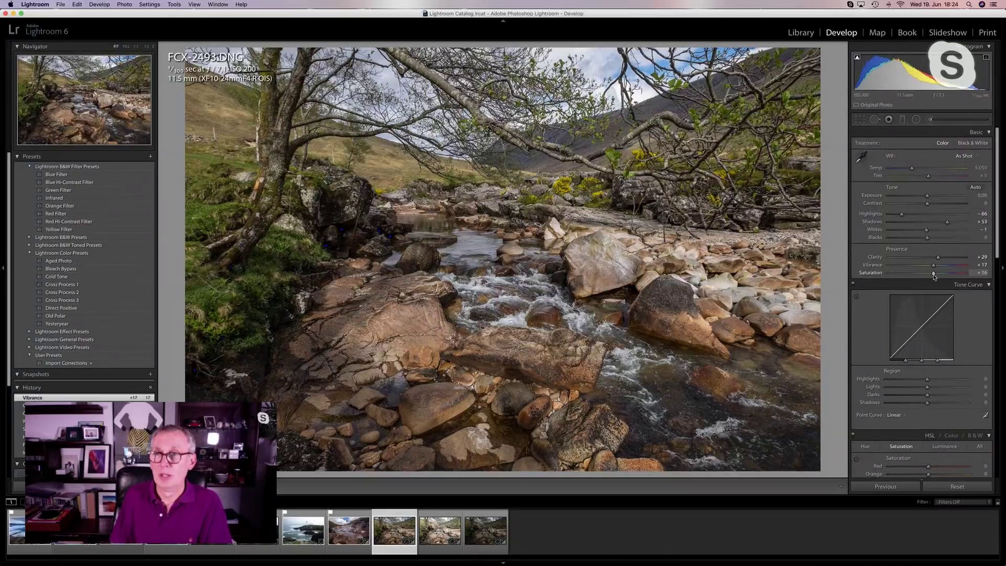
pyautogui.moveTo(934, 277); pyautogui.dragTo(928, 278)
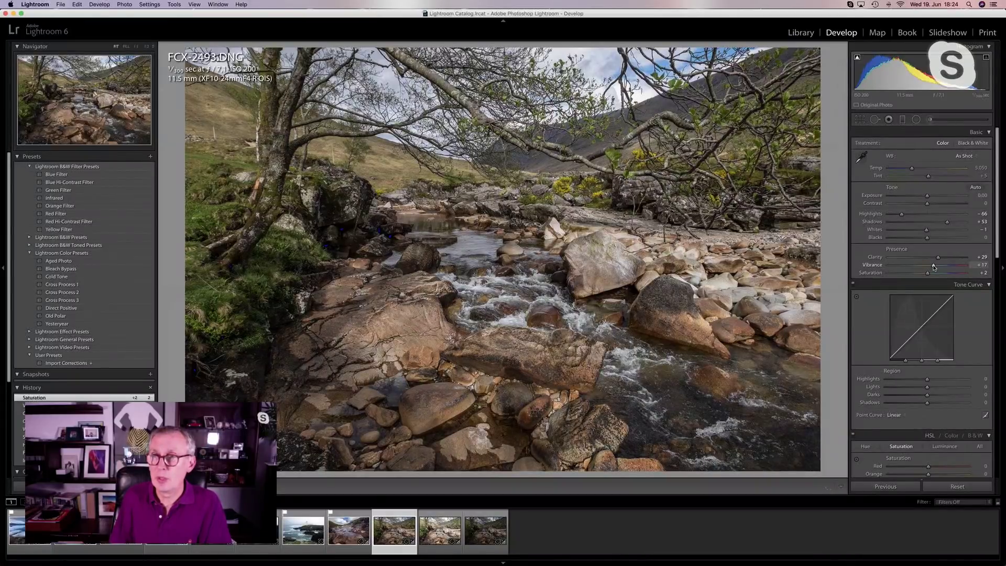
pyautogui.moveTo(933, 267); pyautogui.dragTo(939, 268)
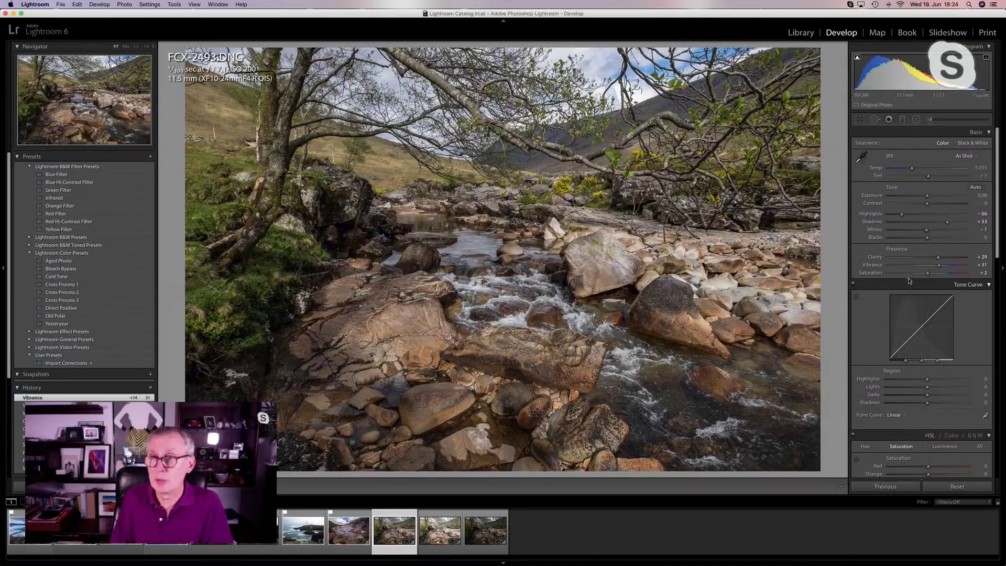
pyautogui.moveTo(943, 267); pyautogui.dragTo(944, 268)
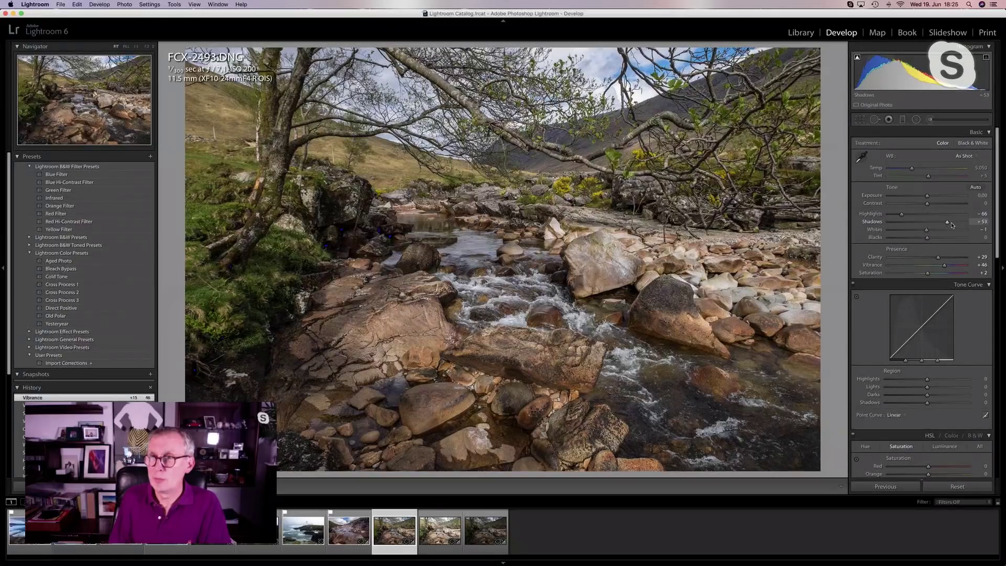
# - Darken the large pale boulder beside the stream with the Adjustment Brush at exposure −1.37, enlarging the brush to size 21
pyautogui.click(931, 121)
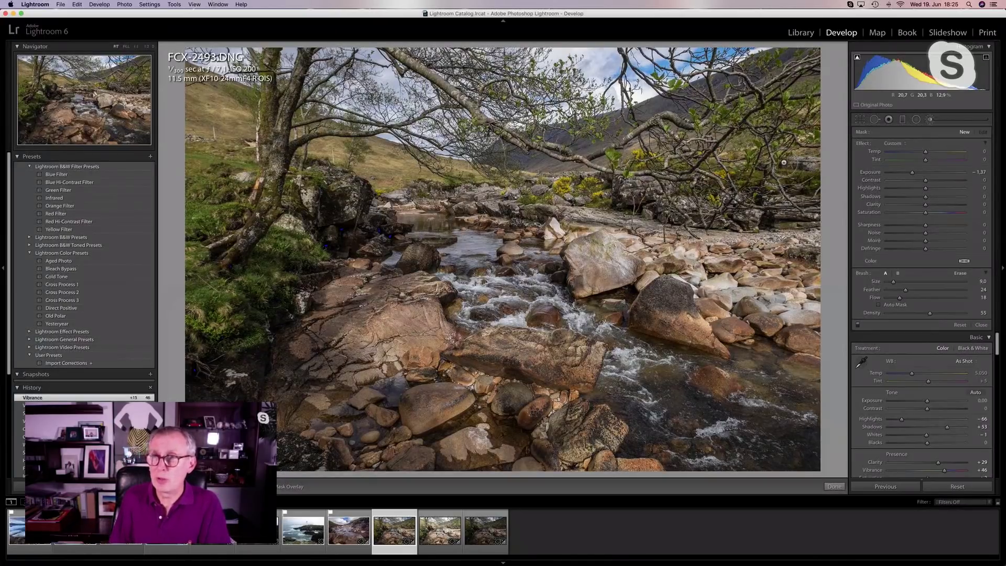
pyautogui.click(621, 267)
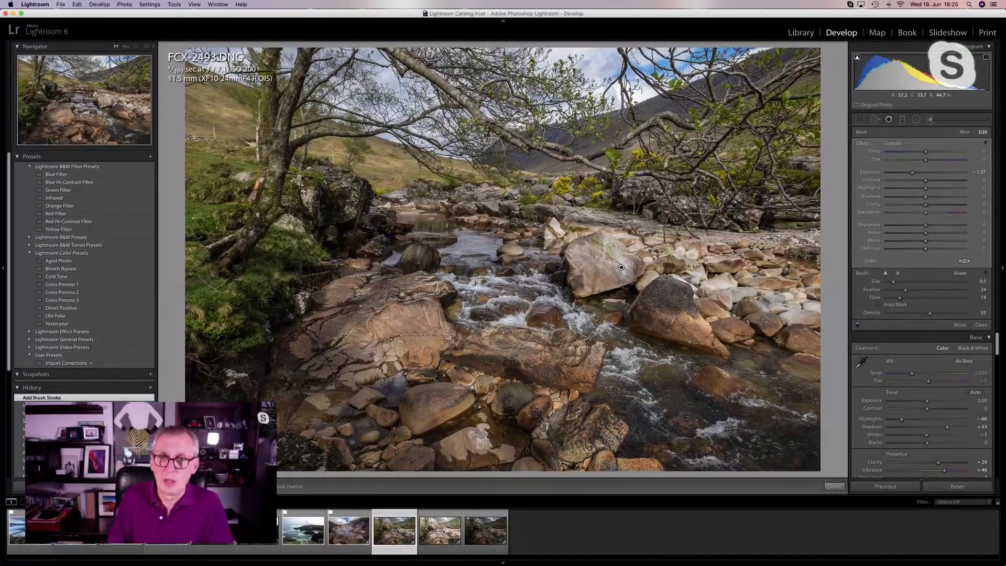
pyautogui.scroll(5, 544, 247)
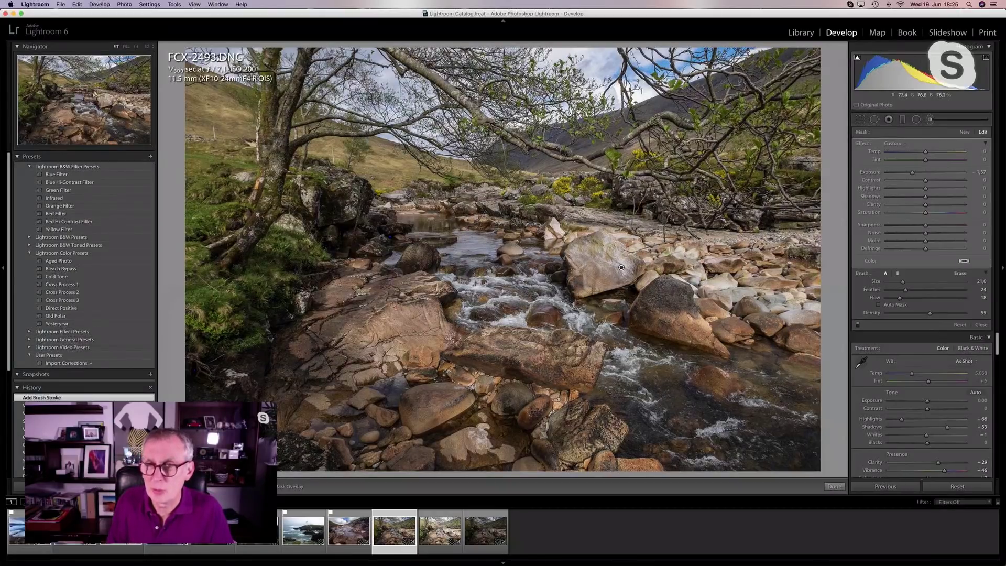
pyautogui.click(621, 267)
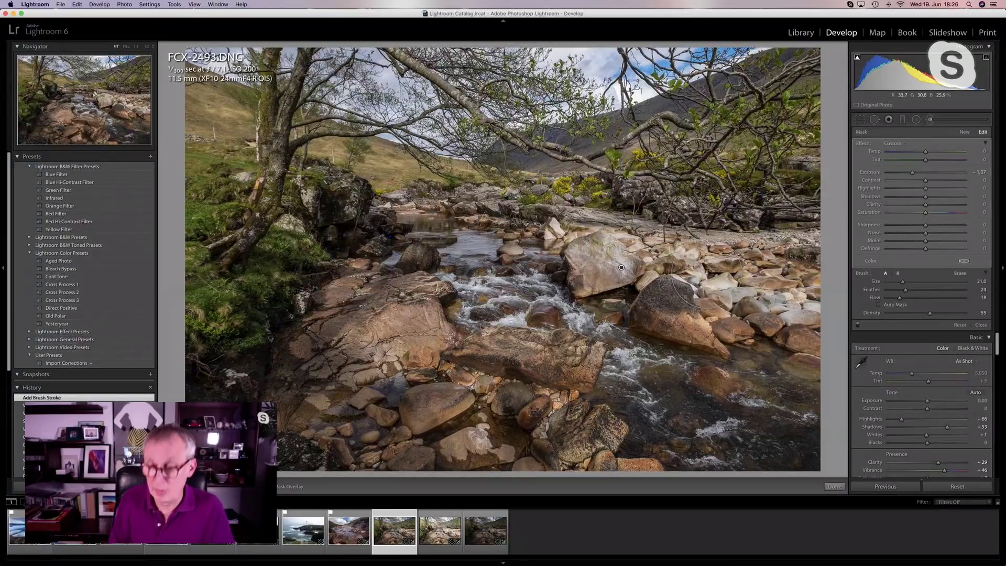
# - Set the brush size to 23.8 and extend the darkening mask over the pale stones on the right-hand bank
pyautogui.press(']')
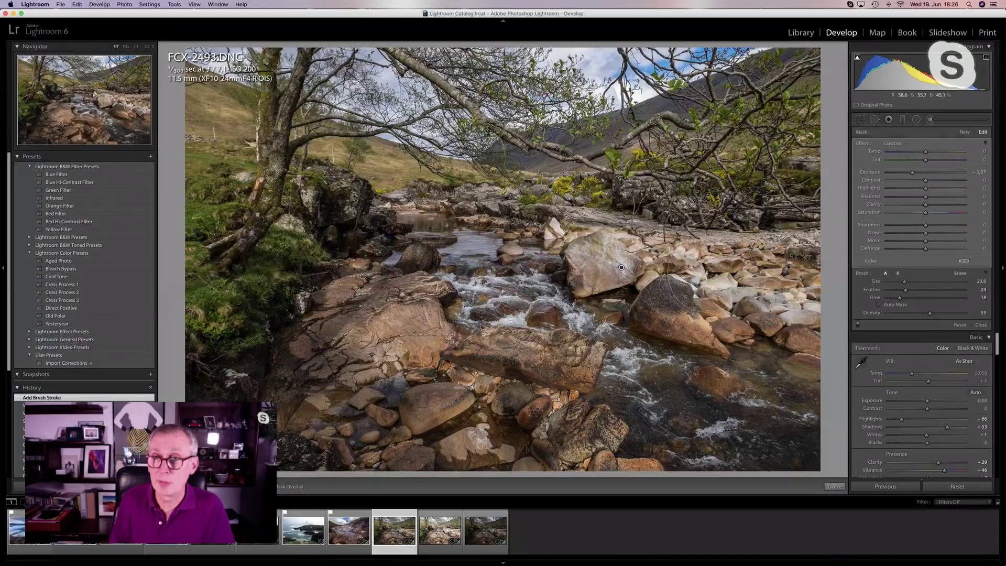
pyautogui.press(']')
pyautogui.press(']')
pyautogui.press(']')
pyautogui.press(']')
pyautogui.press(']')
pyautogui.press(']')
pyautogui.press(']')
pyautogui.press(']')
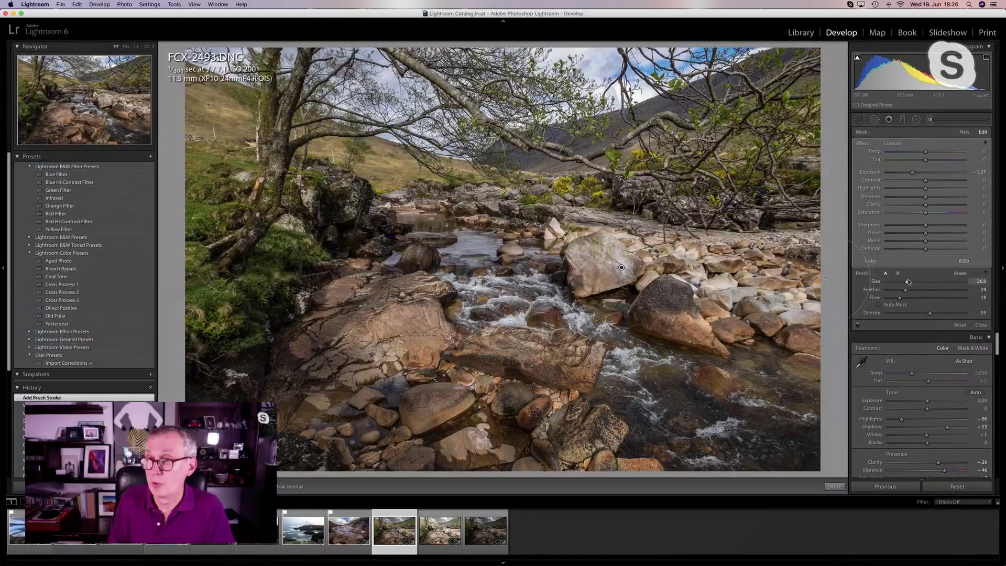
pyautogui.moveTo(906, 283); pyautogui.dragTo(904, 286)
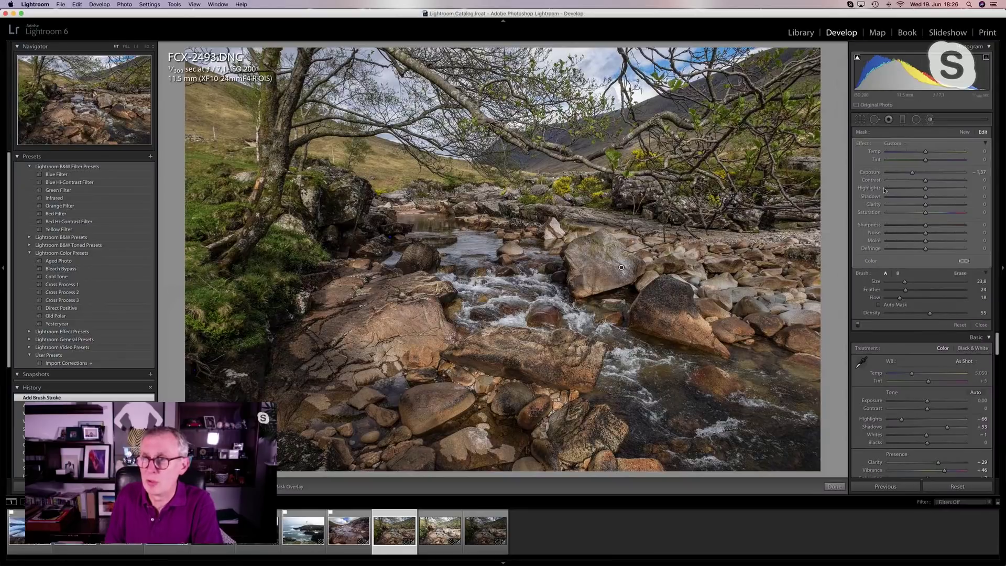
# - Create a second brush mask at exposure −1.37 and size 18, and paint the pale stones behind the dark boulder
pyautogui.click(963, 132)
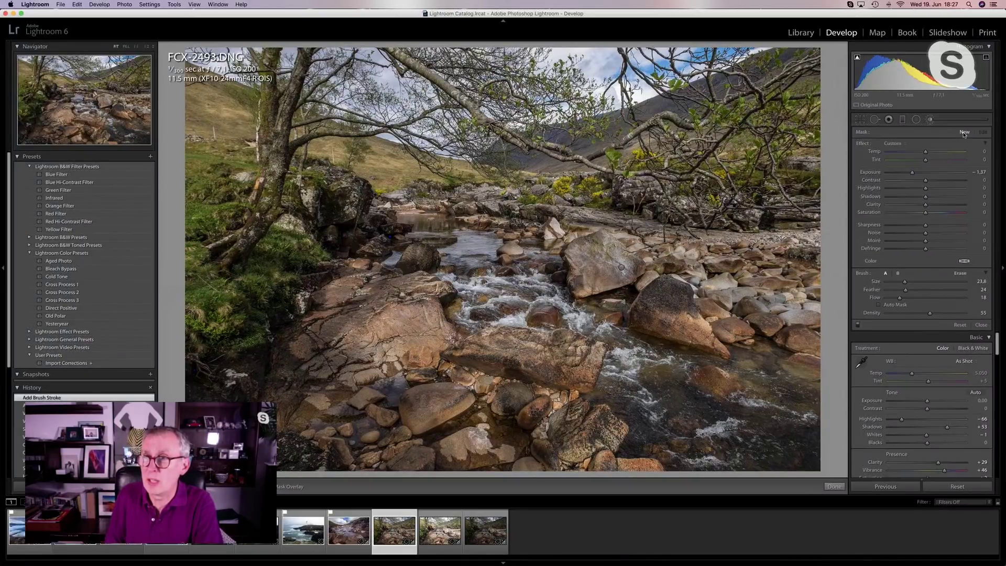
pyautogui.scroll(-3, 746, 306)
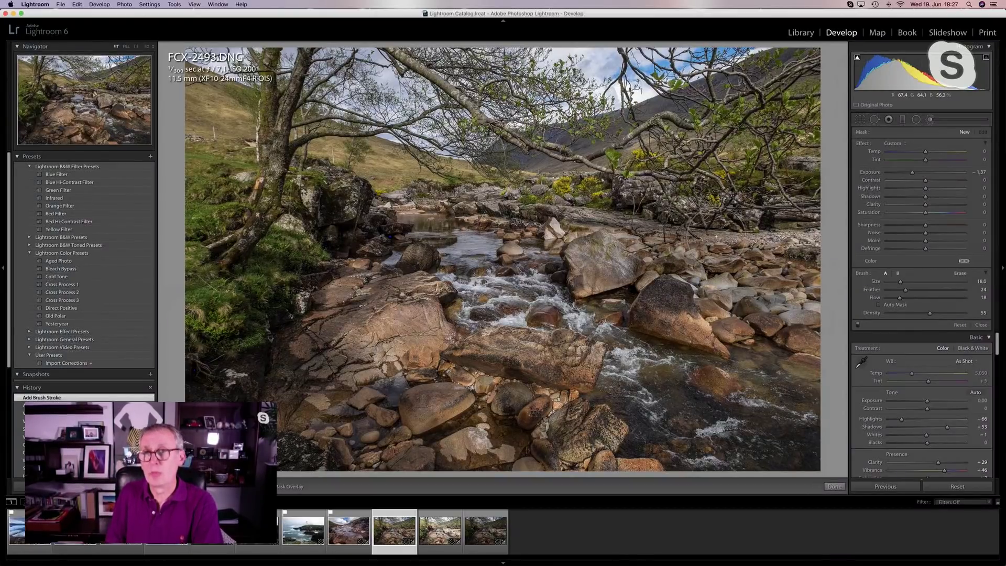
pyautogui.click(735, 284)
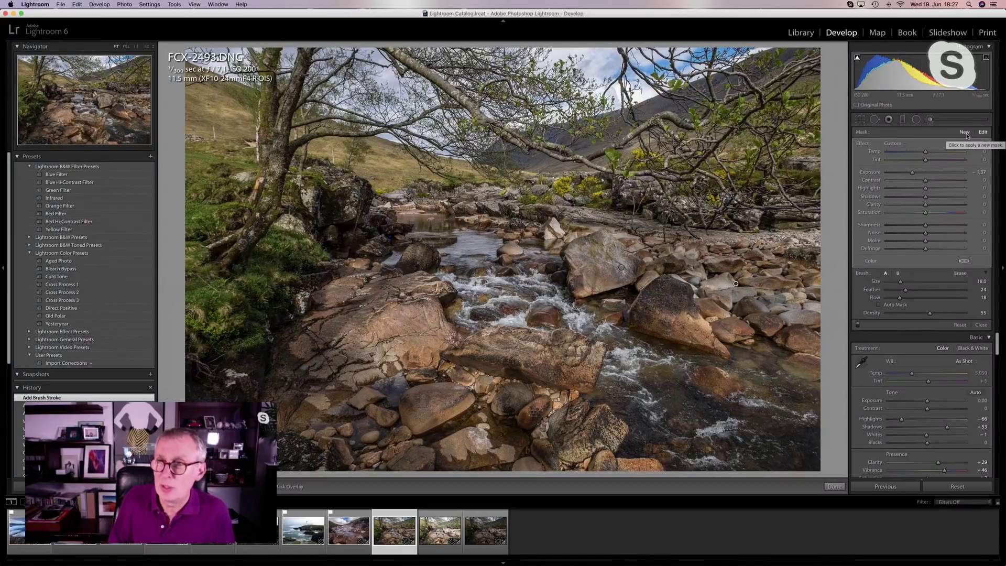
# - Create a new brush mask with exposure 0.99 and size 11, and paint over the white water in the stream
pyautogui.click(963, 132)
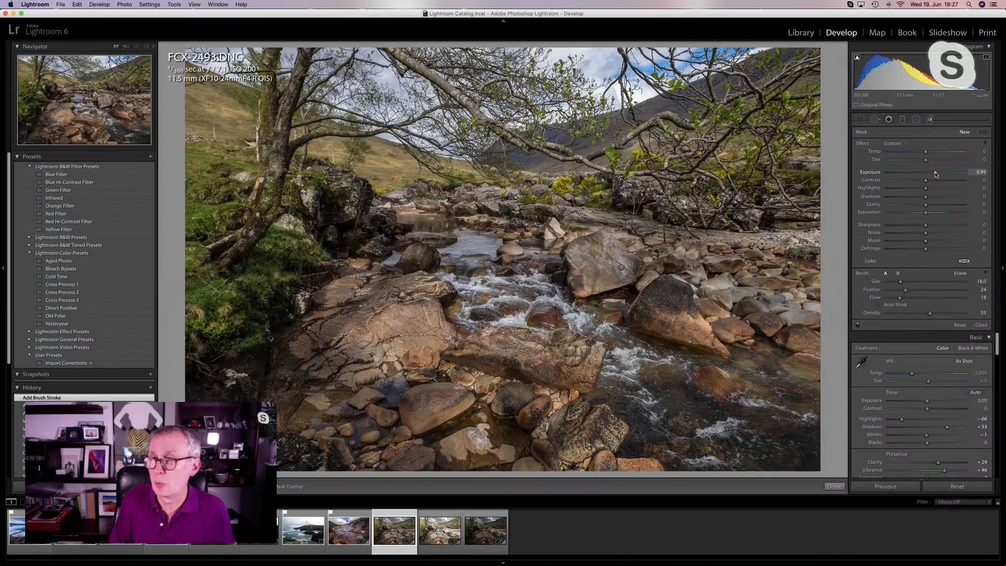
pyautogui.scroll(-5, 625, 358)
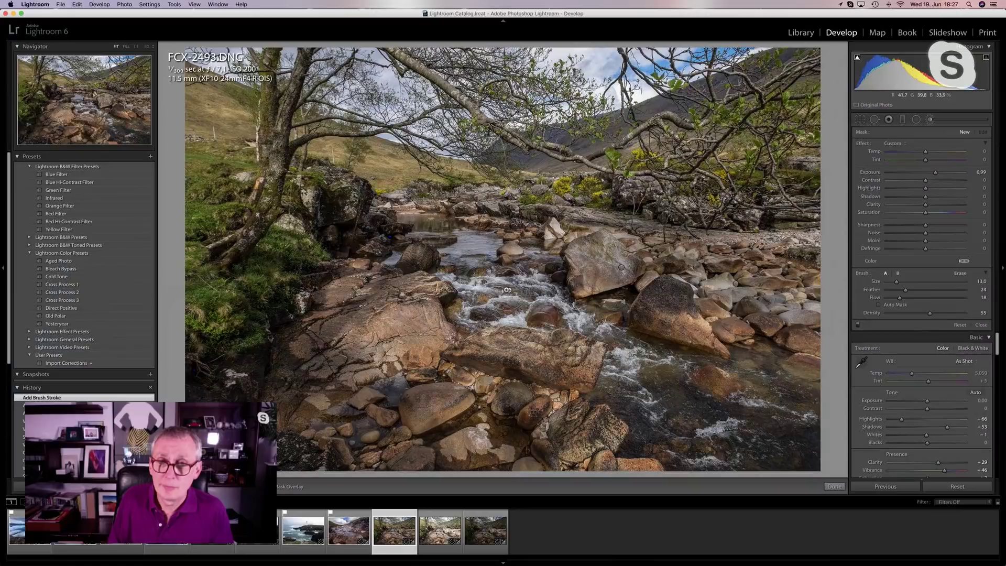
pyautogui.scroll(-2, 507, 286)
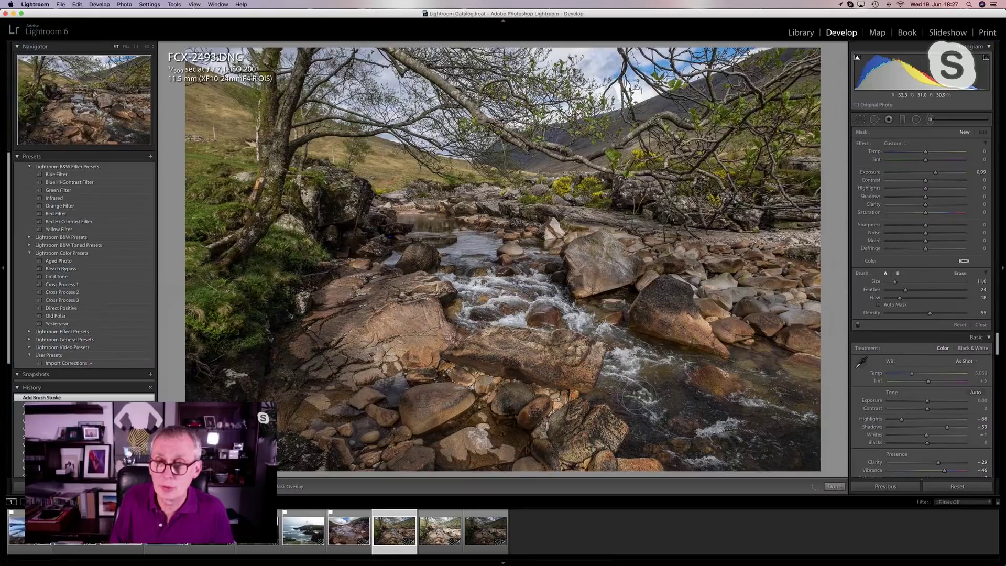
pyautogui.moveTo(659, 418)
pyautogui.mouseDown()
pyautogui.moveTo(724, 434)
pyautogui.moveTo(743, 427)
pyautogui.moveTo(719, 435)
pyautogui.moveTo(711, 429)
pyautogui.moveTo(759, 423)
pyautogui.moveTo(779, 407)
pyautogui.moveTo(807, 418)
pyautogui.moveTo(776, 414)
pyautogui.mouseUp()
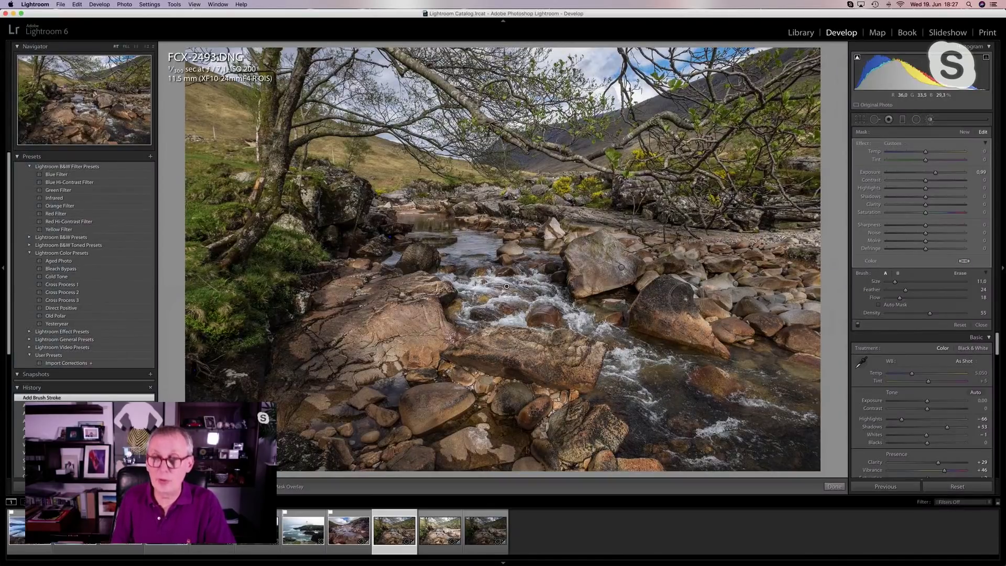
# - Show the mask overlay, raise the brush flow to 39, and fill in the unpainted parts of the rushing water
pyautogui.press('o')
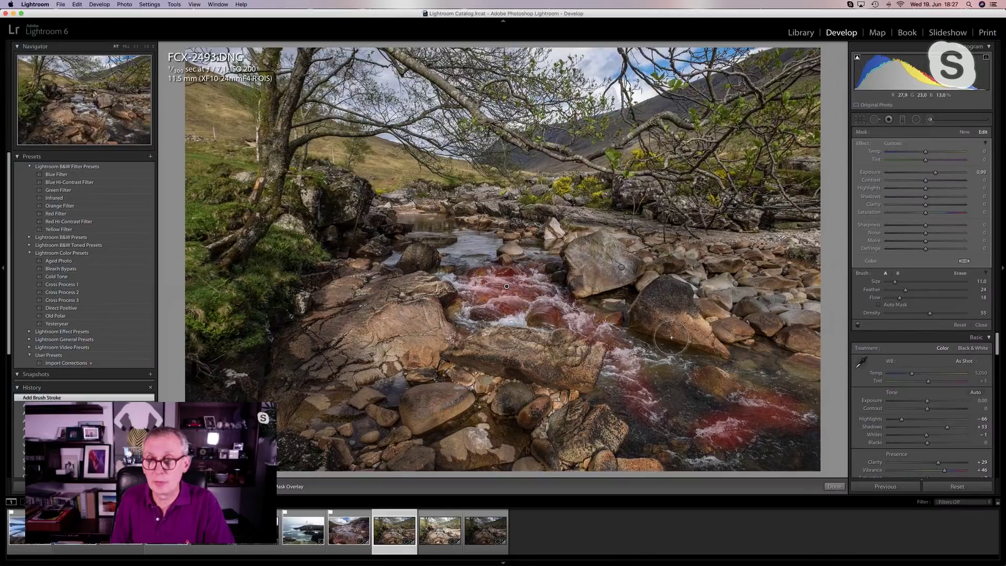
pyautogui.press('o')
pyautogui.press('o')
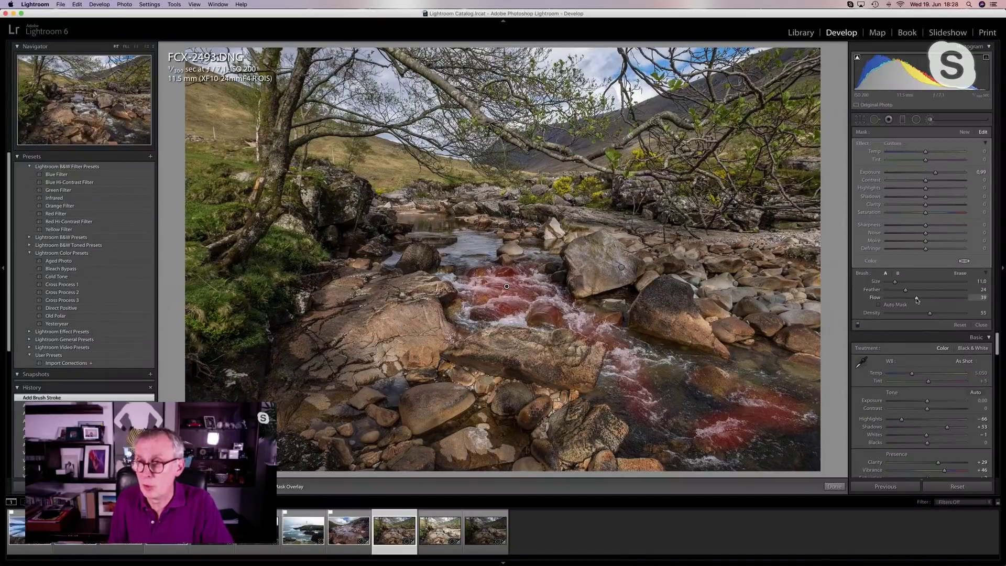
pyautogui.moveTo(479, 315); pyautogui.dragTo(456, 272)
pyautogui.moveTo(566, 285)
pyautogui.mouseDown()
pyautogui.moveTo(545, 320)
pyautogui.moveTo(631, 335)
pyautogui.mouseUp()
pyautogui.moveTo(626, 388); pyautogui.dragTo(658, 356)
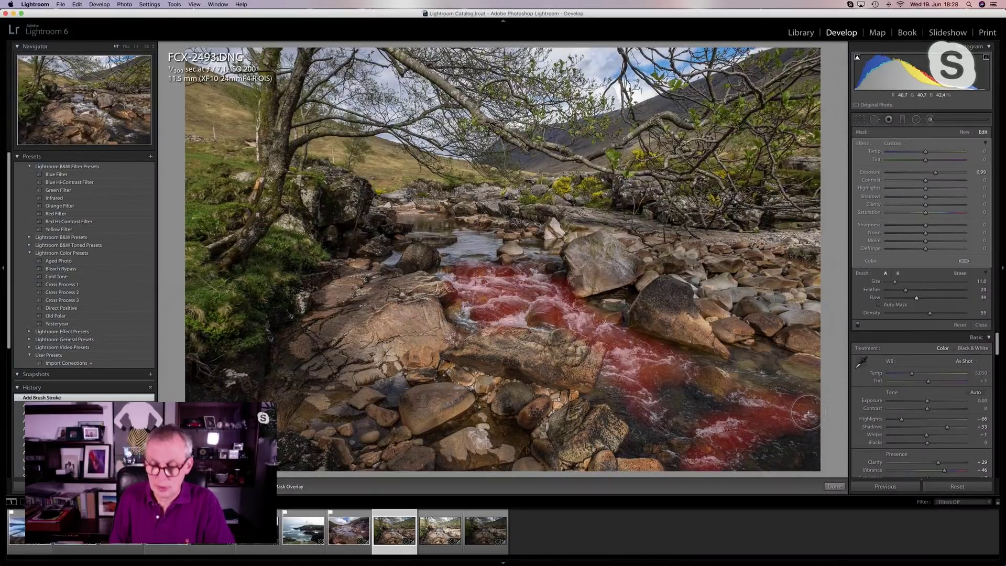
# - Hide the mask overlay, set the water mask's exposure to 1.00, and close the Adjustment Brush
pyautogui.press('o')
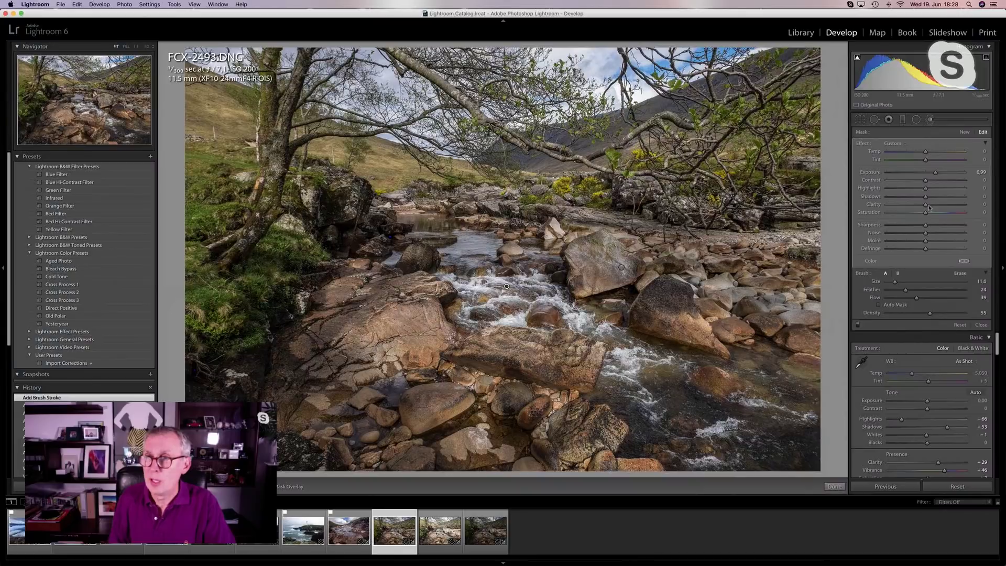
pyautogui.moveTo(936, 173); pyautogui.dragTo(944, 172)
pyautogui.click(940, 175)
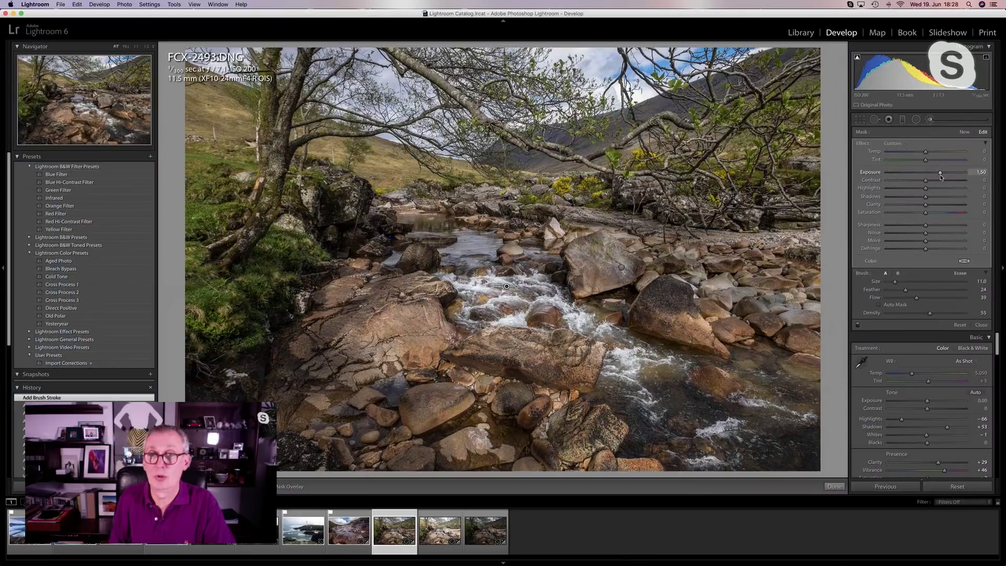
pyautogui.moveTo(940, 177); pyautogui.dragTo(938, 178)
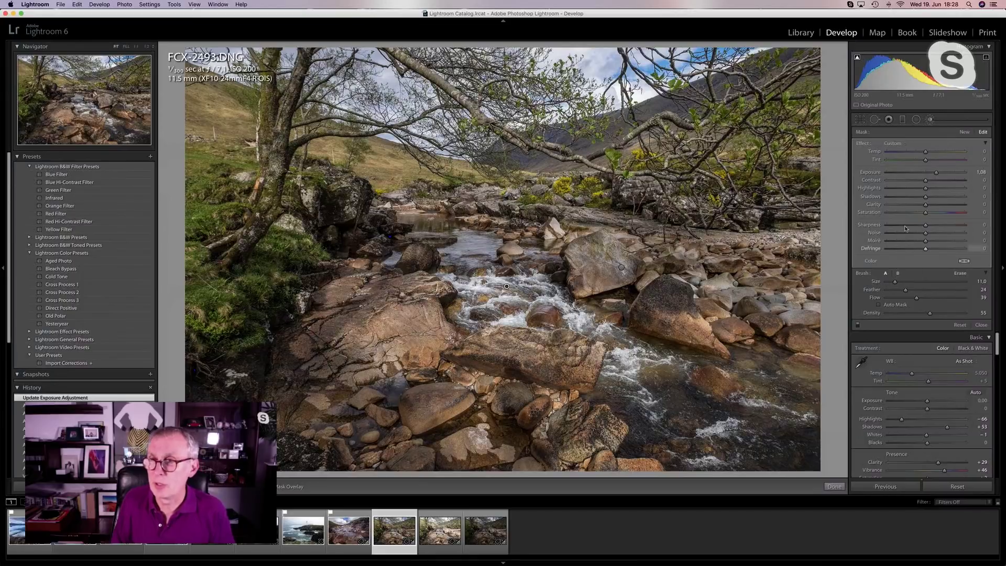
pyautogui.click(930, 120)
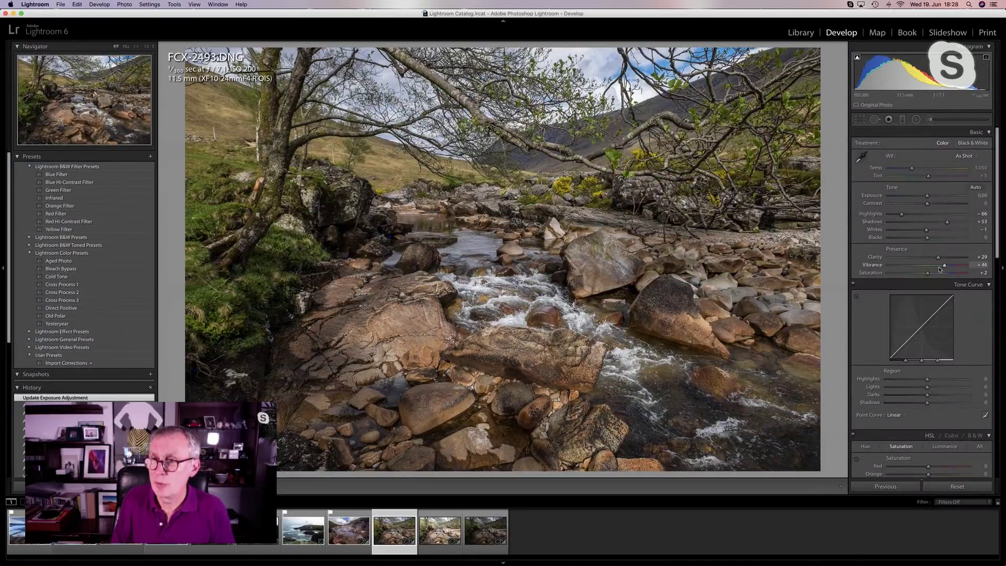
# - Collapse the Tone Curve and try HSL saturation values of −48 for green, after testing −100, and +25 for yellow
pyautogui.click(970, 286)
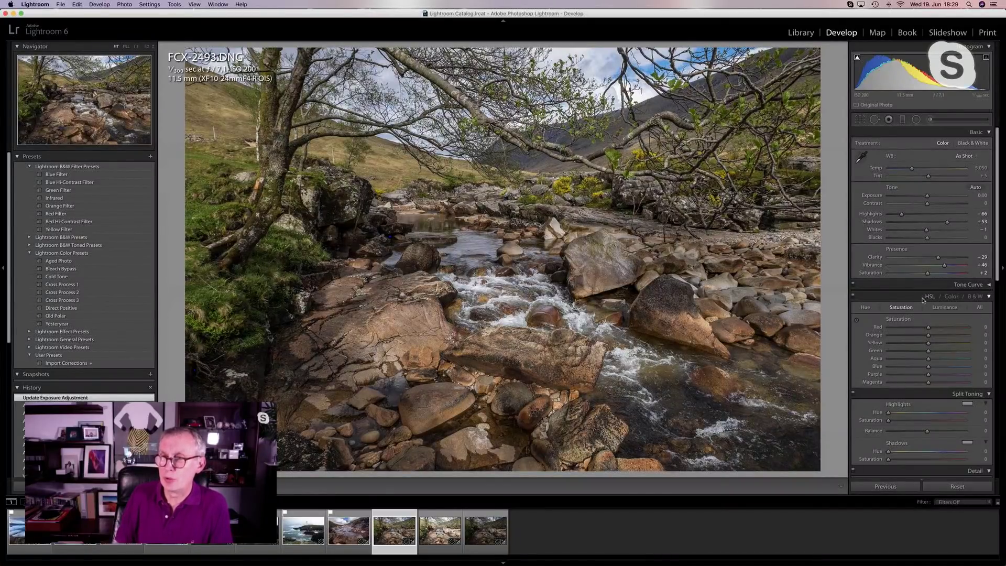
pyautogui.click(866, 308)
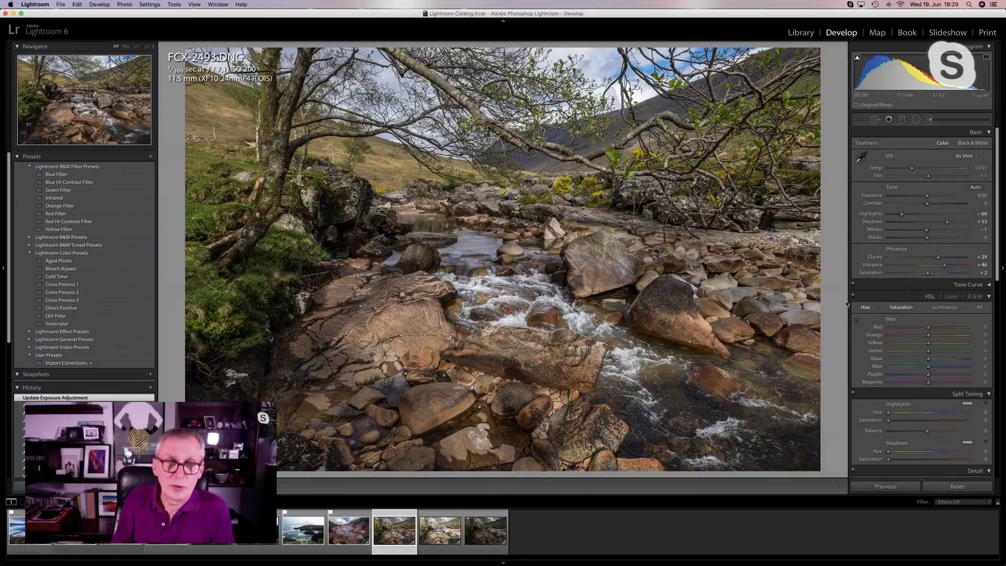
pyautogui.click(896, 308)
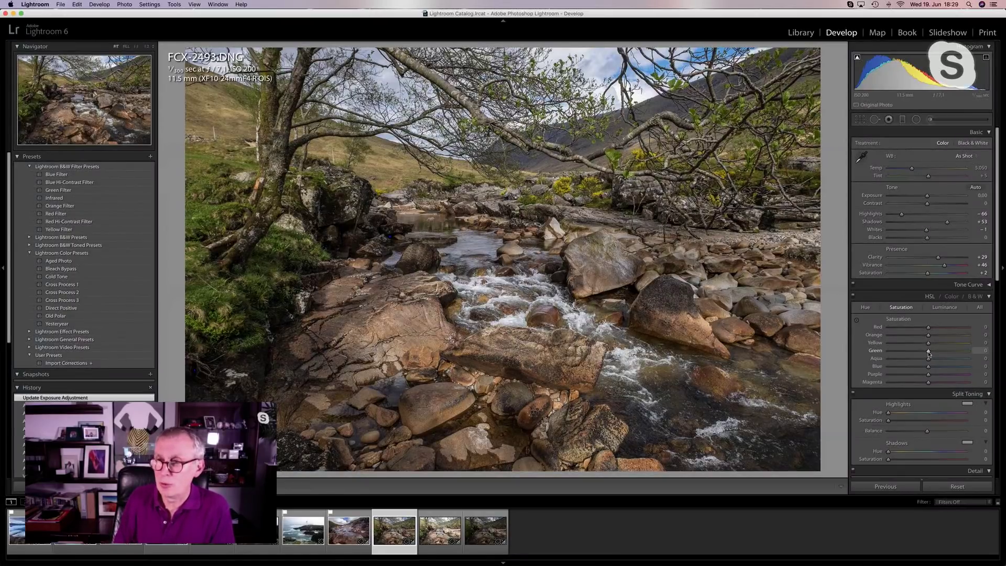
pyautogui.moveTo(928, 353); pyautogui.dragTo(864, 351)
pyautogui.moveTo(928, 357); pyautogui.dragTo(866, 351)
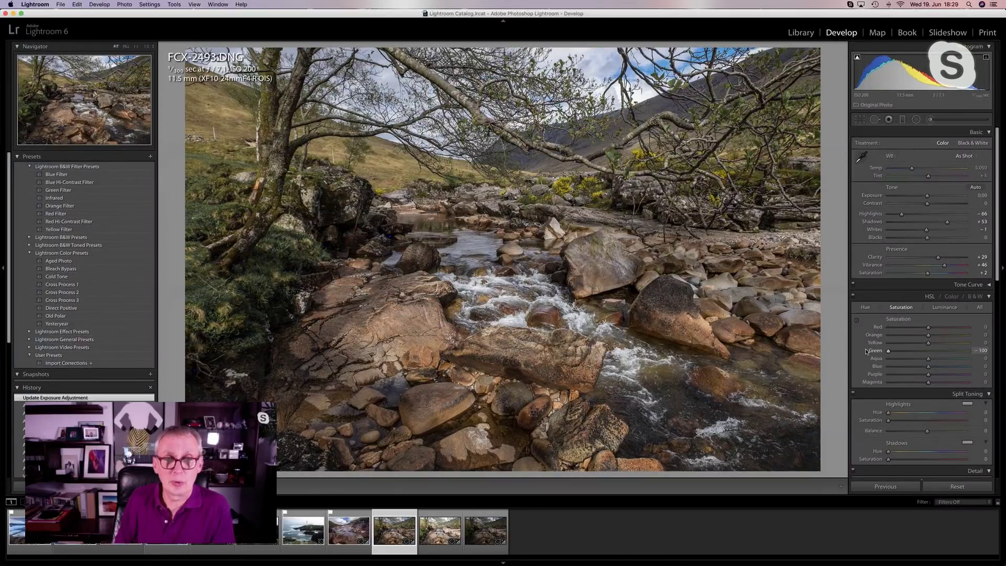
pyautogui.moveTo(888, 351); pyautogui.dragTo(907, 354)
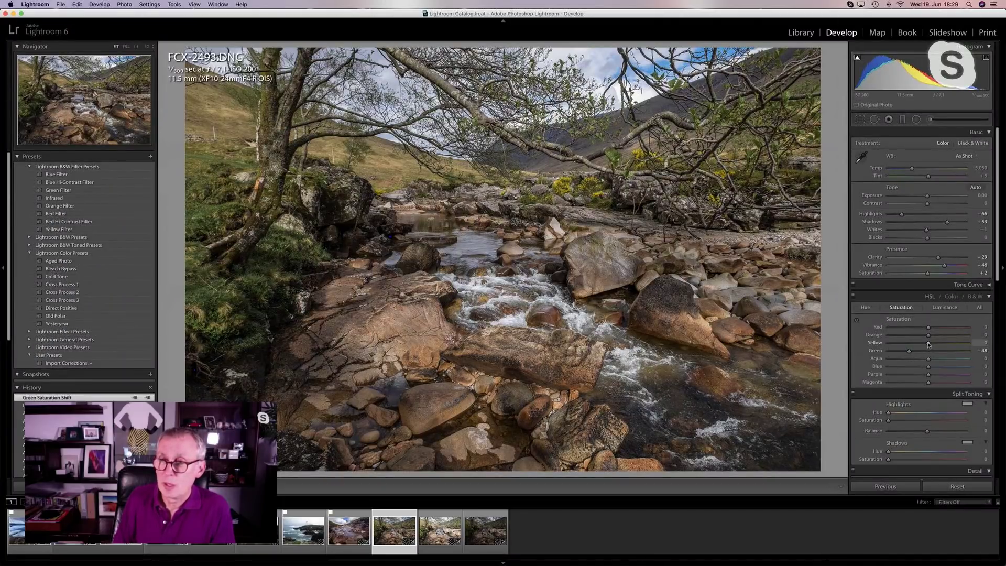
pyautogui.moveTo(928, 344); pyautogui.dragTo(938, 346)
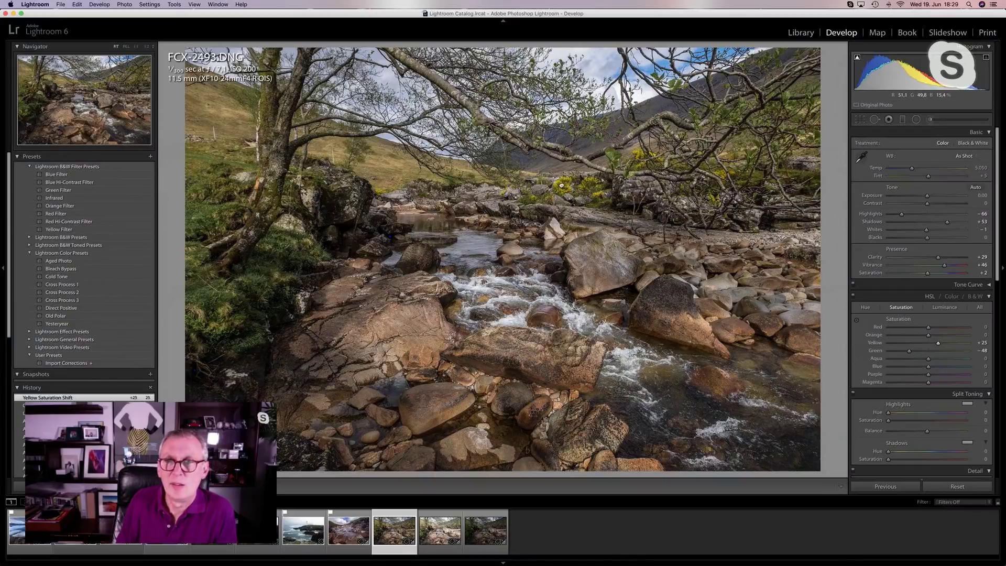
# - Check the yellow gorse up close and set the HSL saturation to +15 for yellow and +12 for green
pyautogui.click(561, 185)
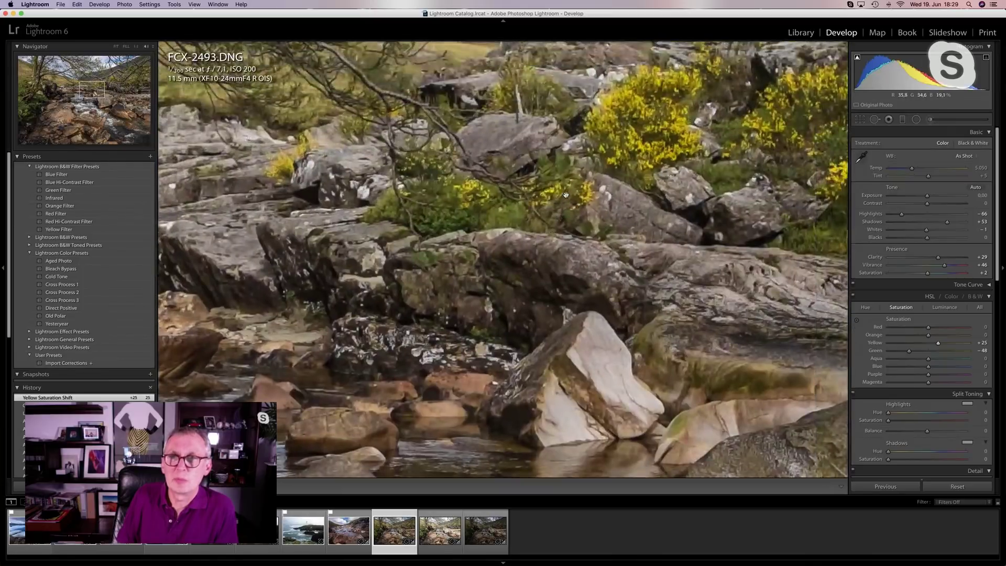
pyautogui.moveTo(923, 344)
pyautogui.mouseDown()
pyautogui.moveTo(877, 347)
pyautogui.moveTo(933, 351)
pyautogui.mouseUp()
pyautogui.click(933, 351)
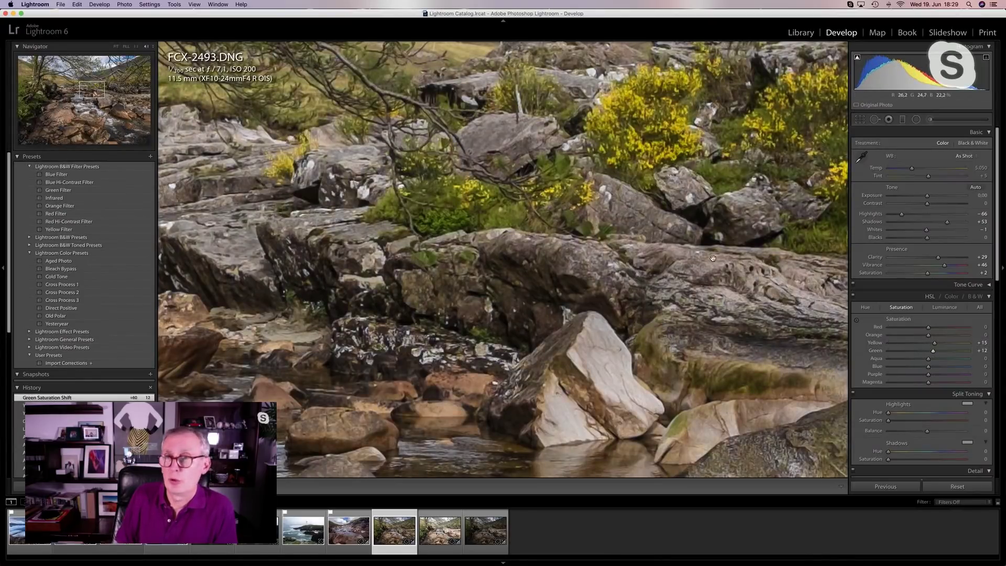
pyautogui.click(591, 232)
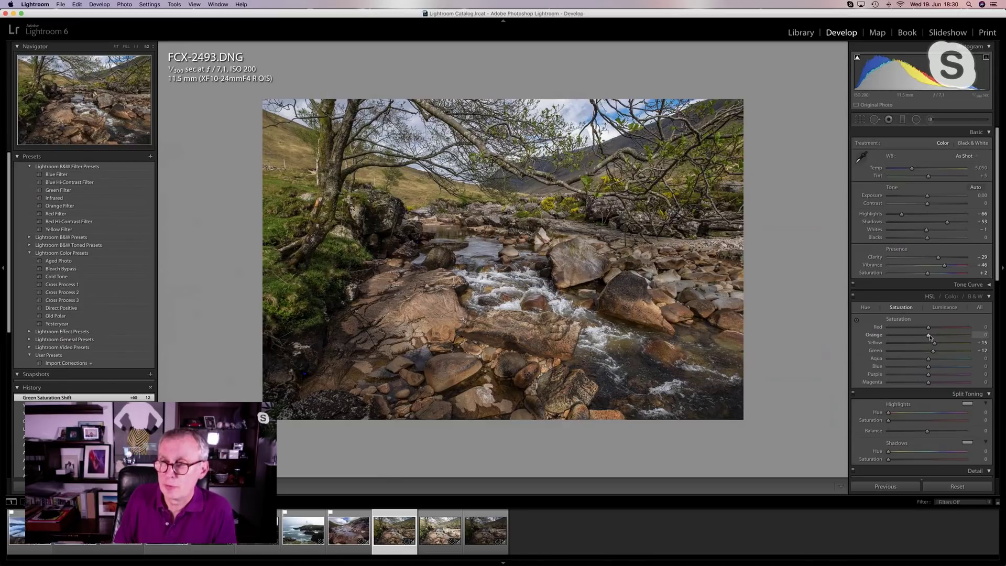
# - Set the HSL orange saturation to +26 and the photo's basic contrast to +18
pyautogui.moveTo(928, 337)
pyautogui.mouseDown()
pyautogui.moveTo(948, 338)
pyautogui.moveTo(937, 339)
pyautogui.mouseUp()
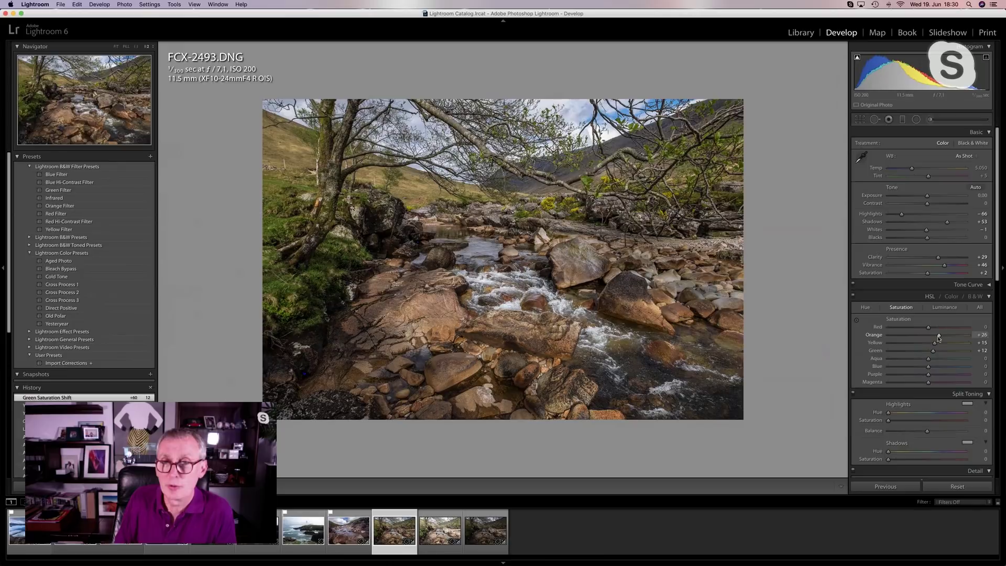
pyautogui.moveTo(938, 339); pyautogui.dragTo(938, 338)
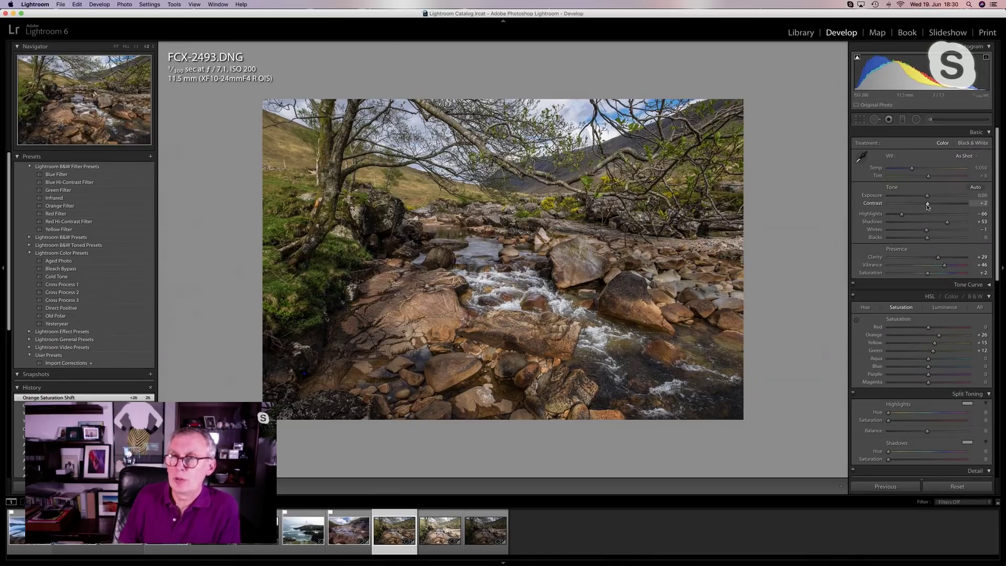
pyautogui.moveTo(927, 206); pyautogui.dragTo(928, 206)
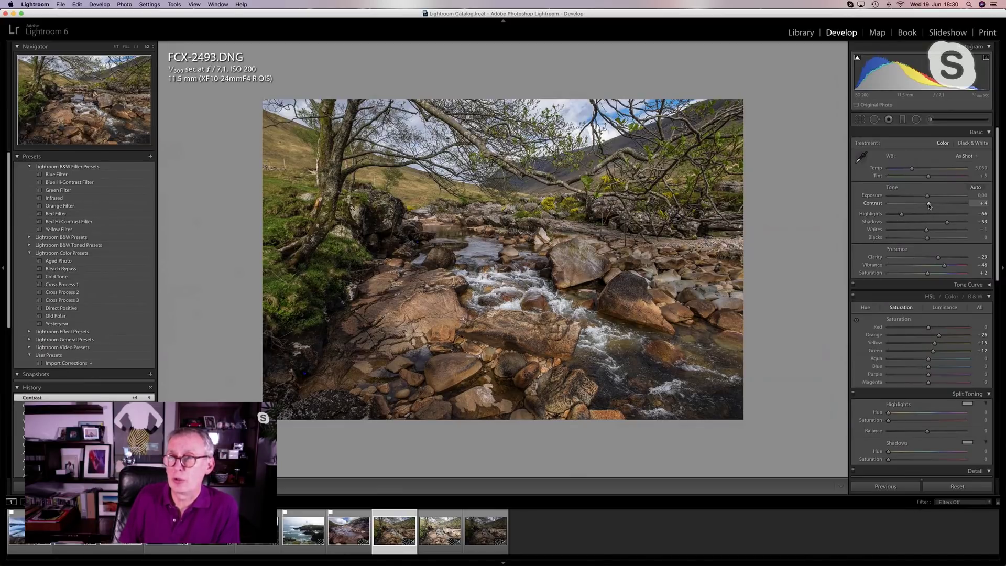
pyautogui.moveTo(928, 206); pyautogui.dragTo(934, 208)
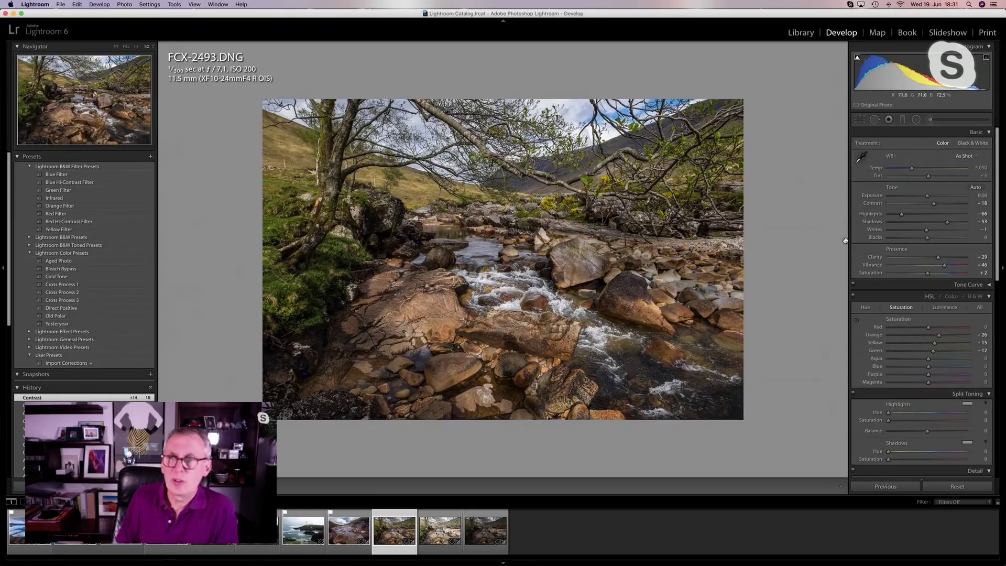
# - Crop a narrow strip off the bottom of the photo, keeping its full width, and apply the crop
pyautogui.click(858, 121)
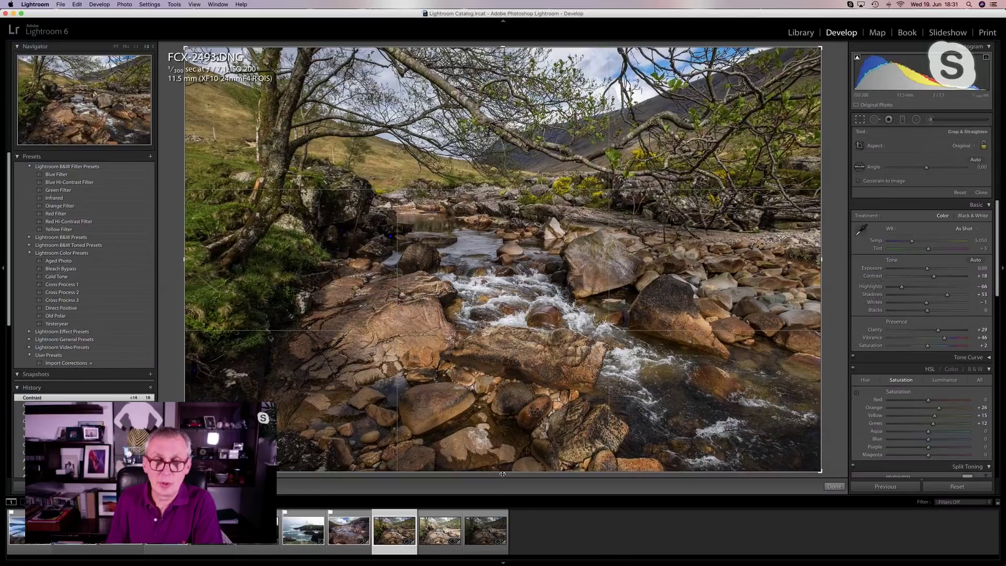
pyautogui.moveTo(501, 472); pyautogui.dragTo(499, 451)
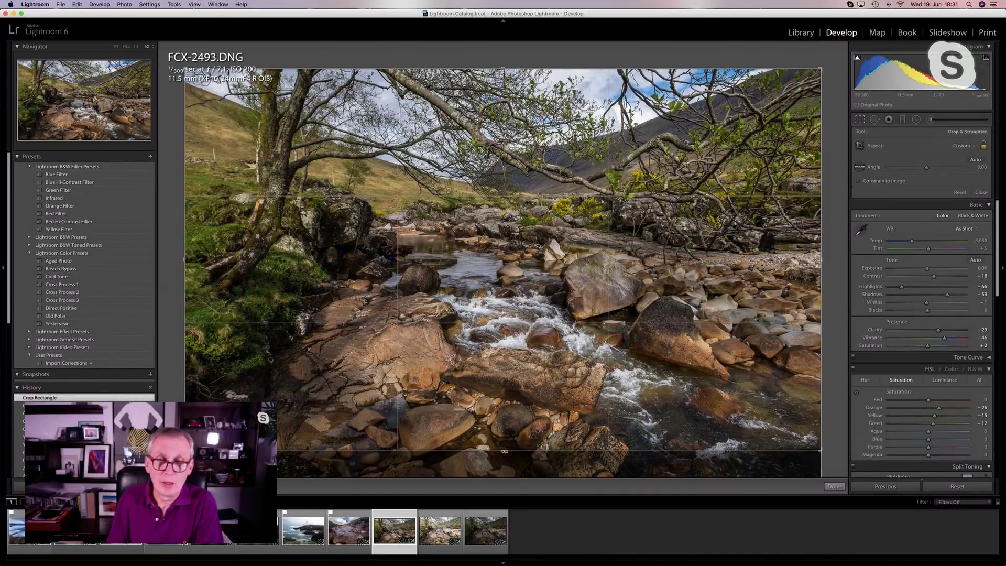
pyautogui.moveTo(503, 451); pyautogui.dragTo(503, 450)
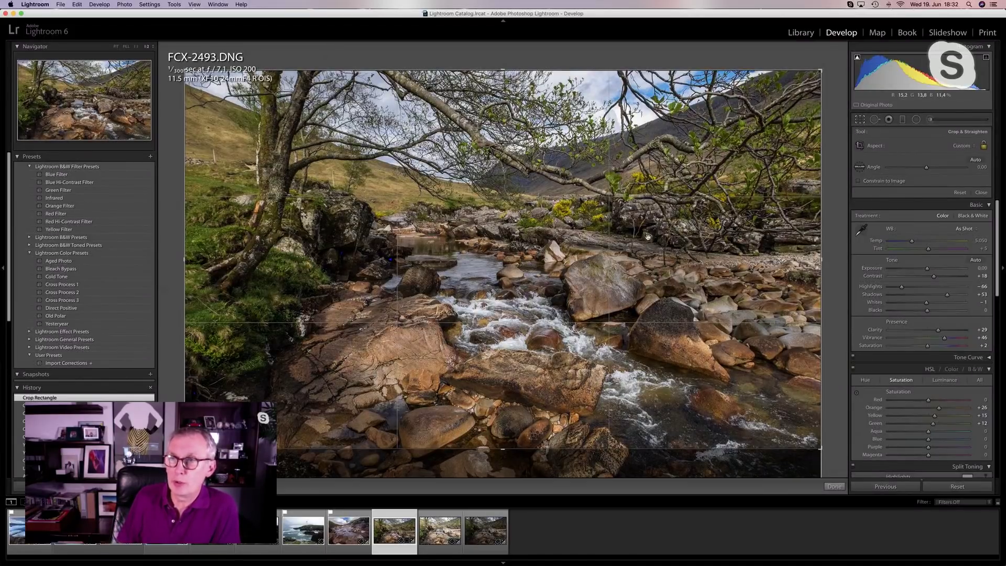
pyautogui.press('Return')
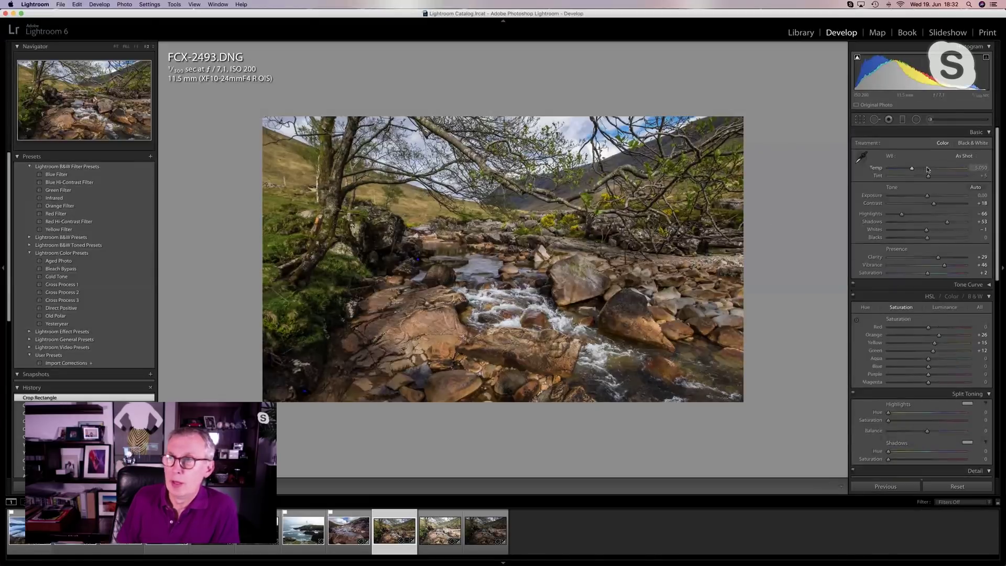
# - Try a 4 x 5 / 8 x 10 crop turned to portrait format, framing the tree and foreground rocks
pyautogui.click(859, 120)
pyautogui.click(962, 148)
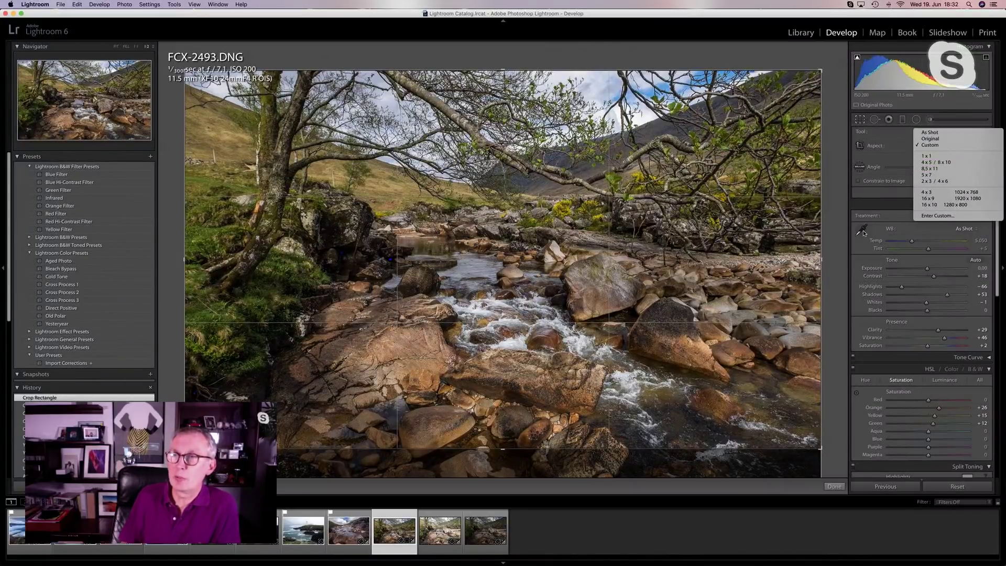
pyautogui.click(830, 243)
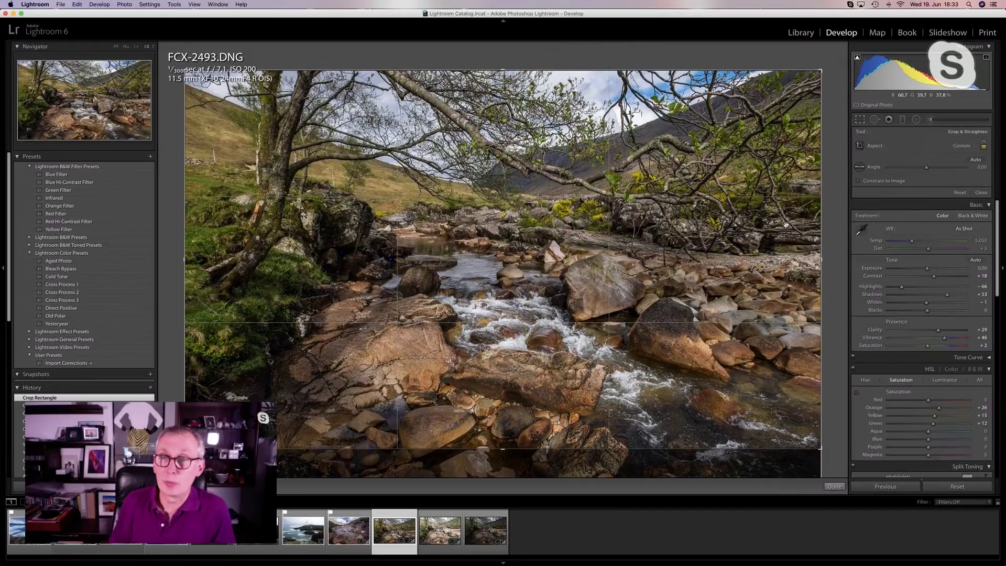
pyautogui.click(959, 147)
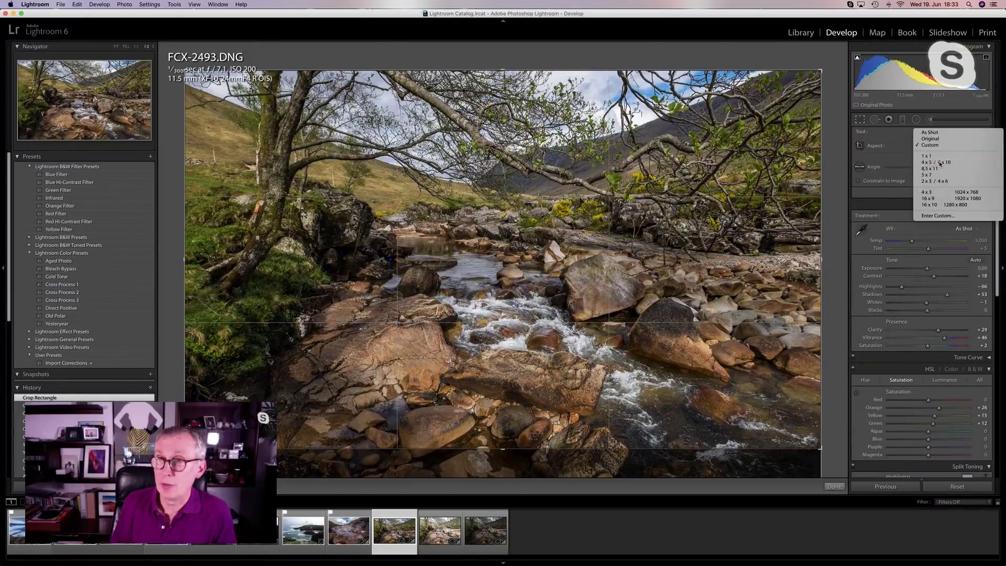
pyautogui.click(940, 163)
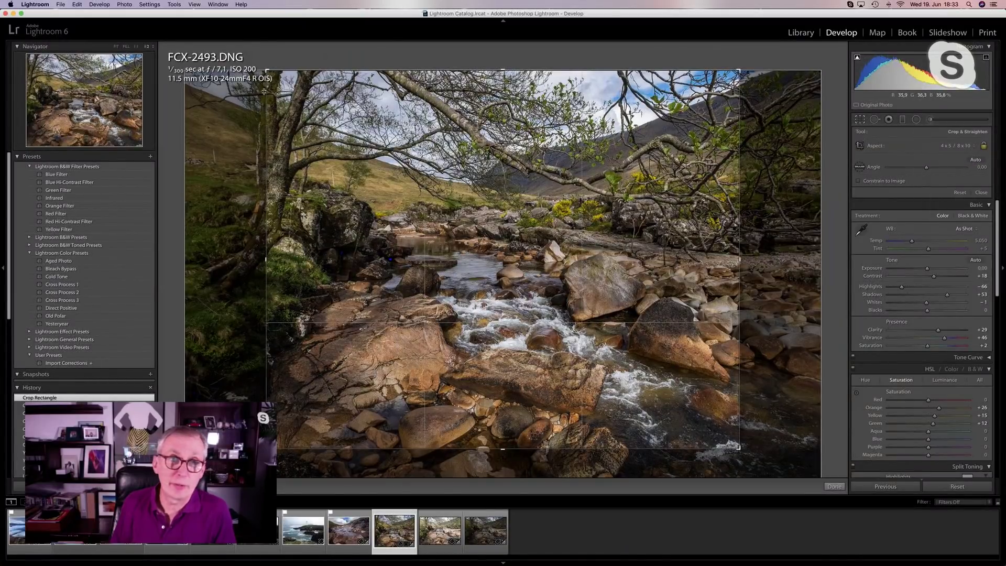
pyautogui.moveTo(268, 70); pyautogui.dragTo(352, 47)
pyautogui.moveTo(552, 216); pyautogui.dragTo(754, 215)
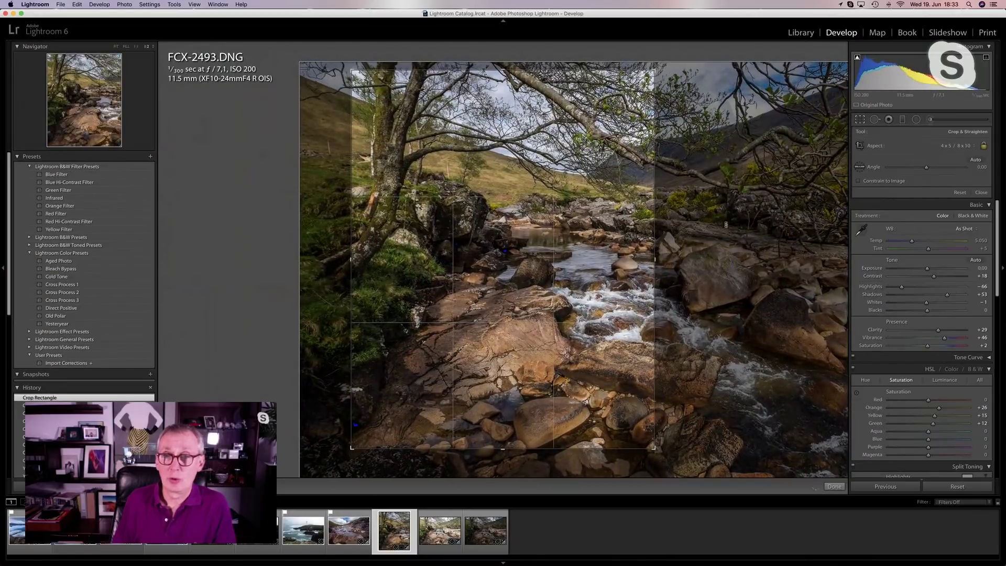
pyautogui.press('Return')
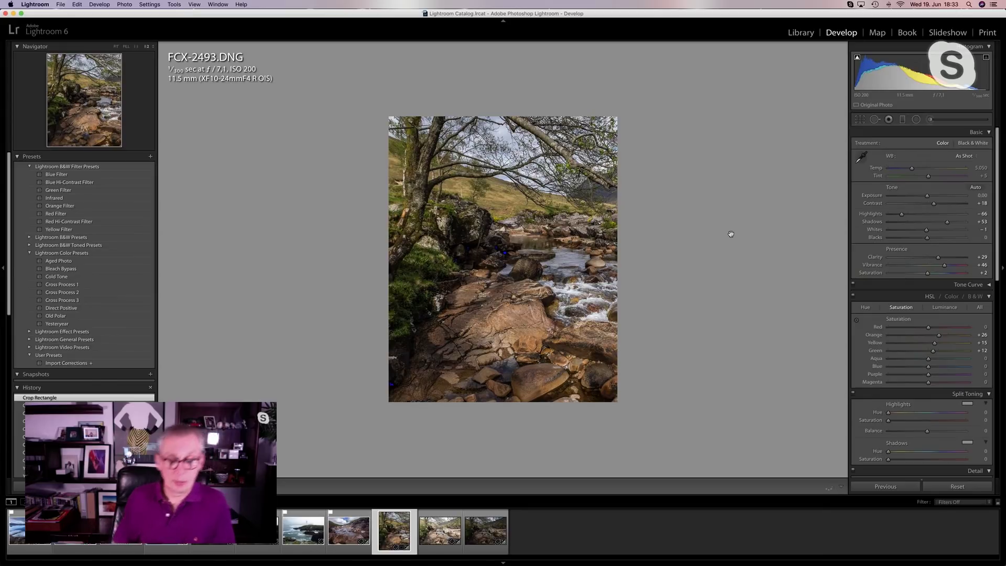
# - Undo the portrait and 4 x 5 / 8 x 10 crop changes to restore the wide crop
pyautogui.press('super+z')
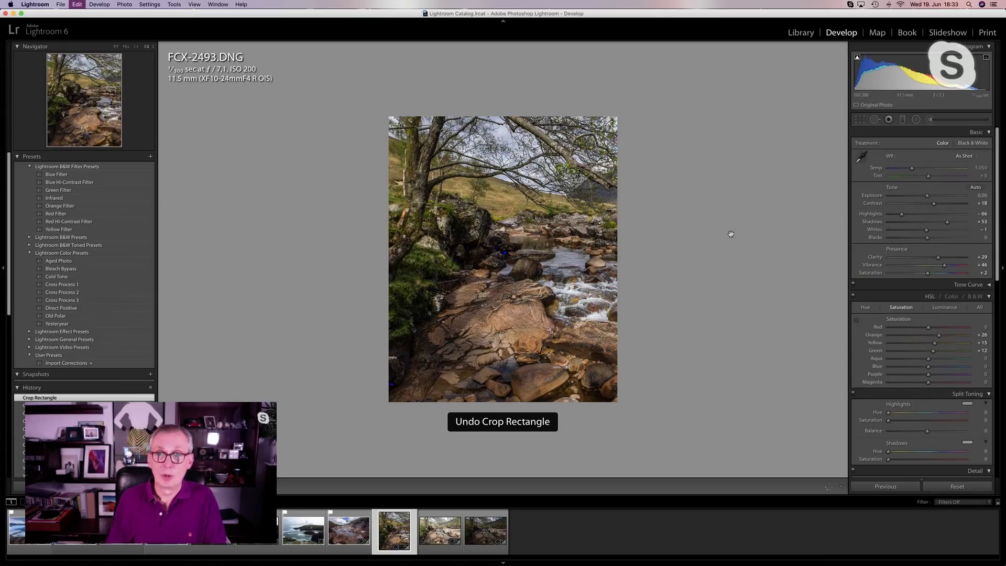
pyautogui.press('super+z')
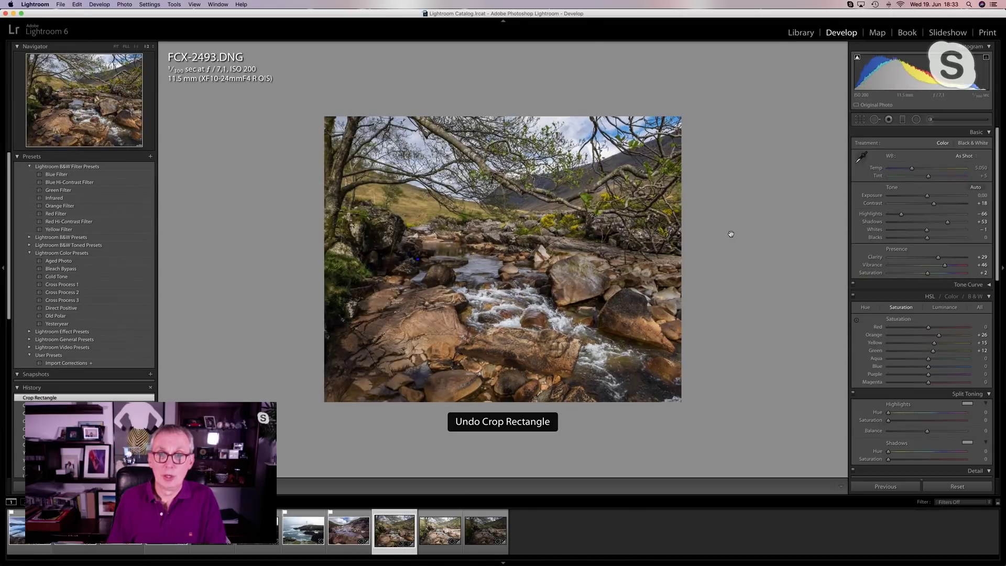
pyautogui.press('super+z')
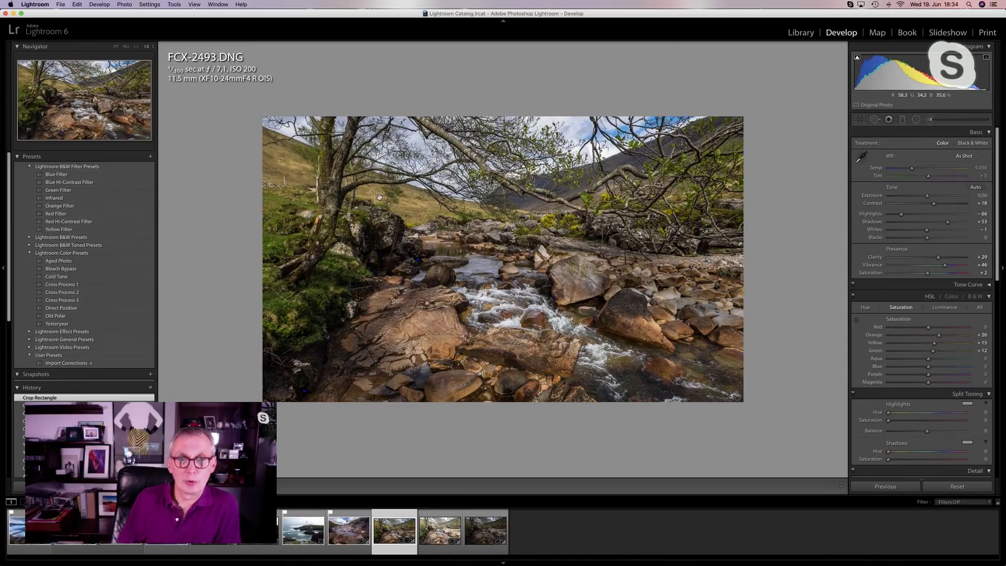
# - Remove the white post left of the large tree trunk with a straight Spot Removal stroke in Heal mode, sampling the grass beside it
pyautogui.click(289, 180)
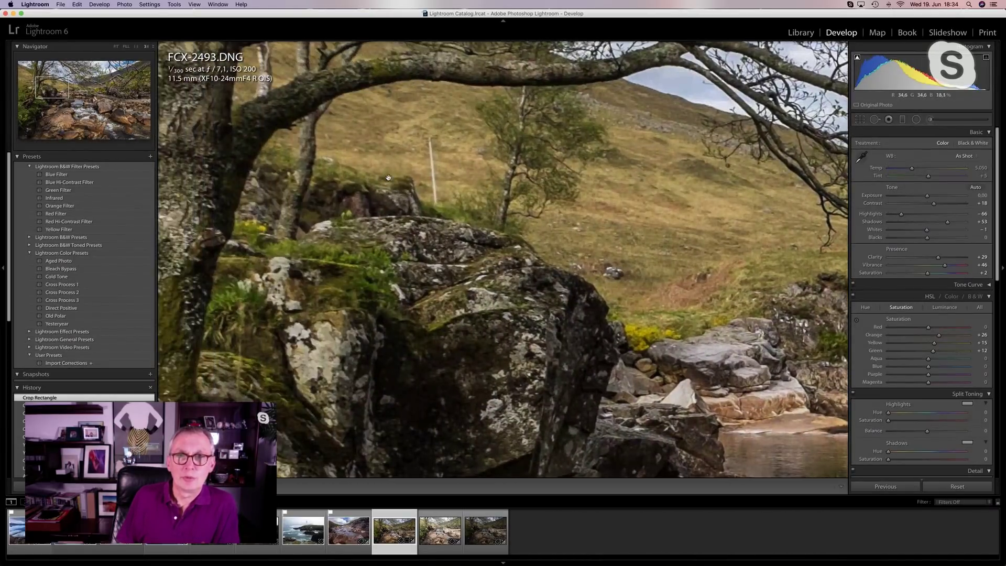
pyautogui.hscroll(-10, 398, 182)
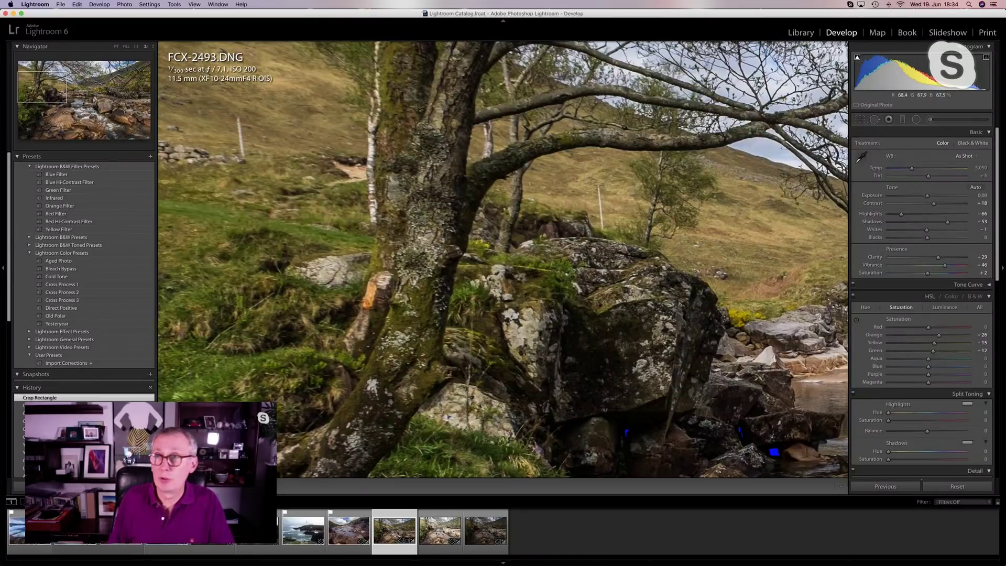
pyautogui.click(875, 120)
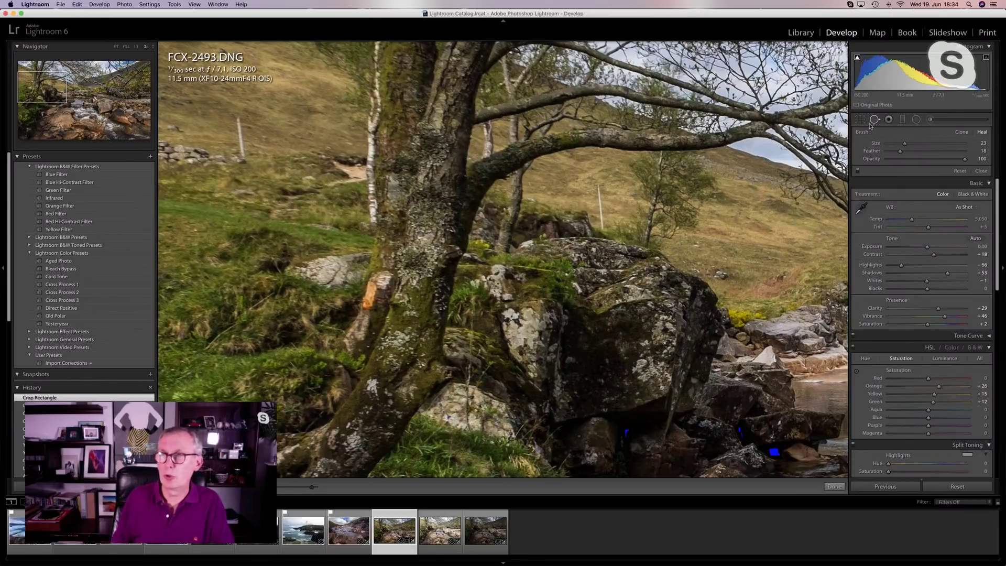
pyautogui.click(960, 132)
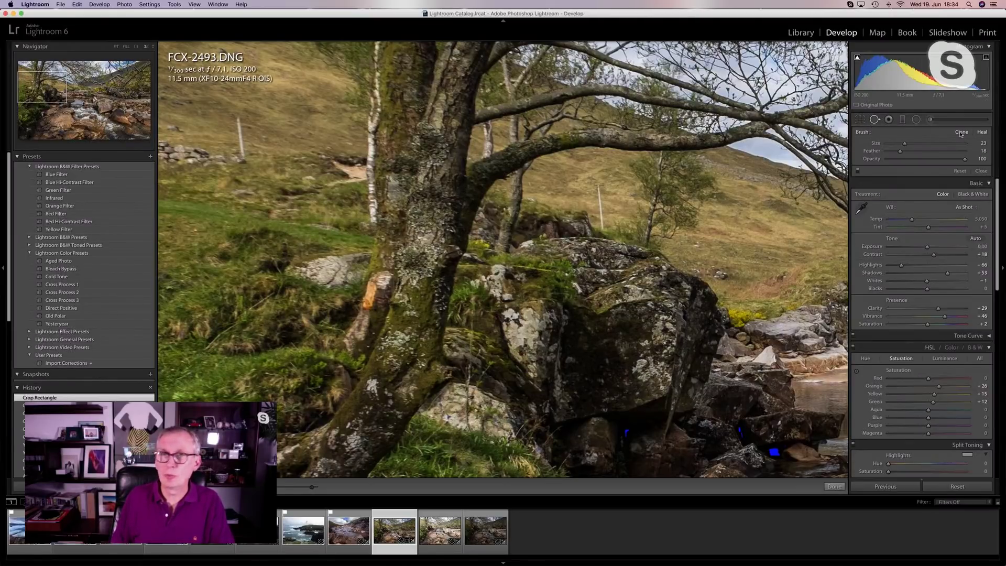
pyautogui.click(983, 133)
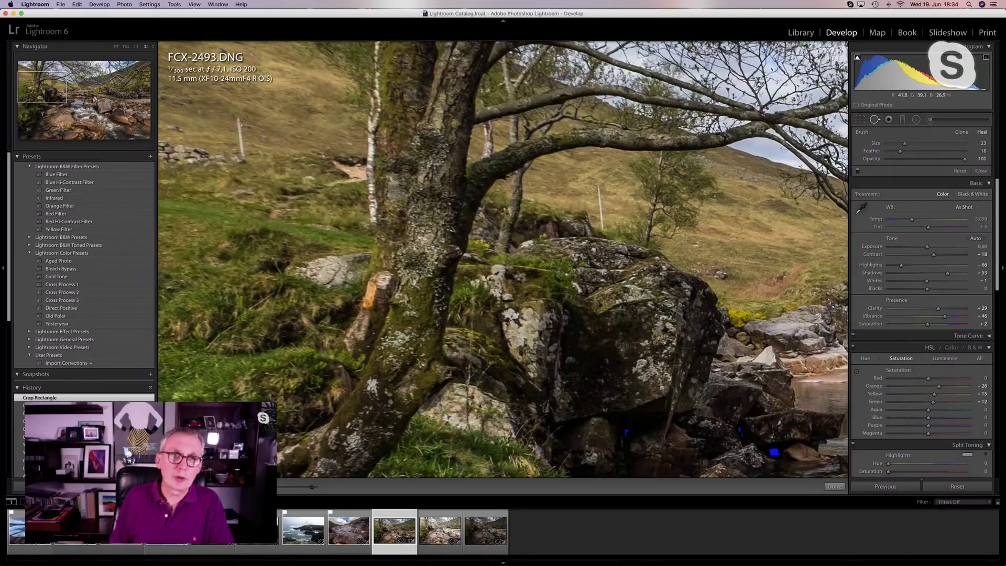
pyautogui.click(237, 116)
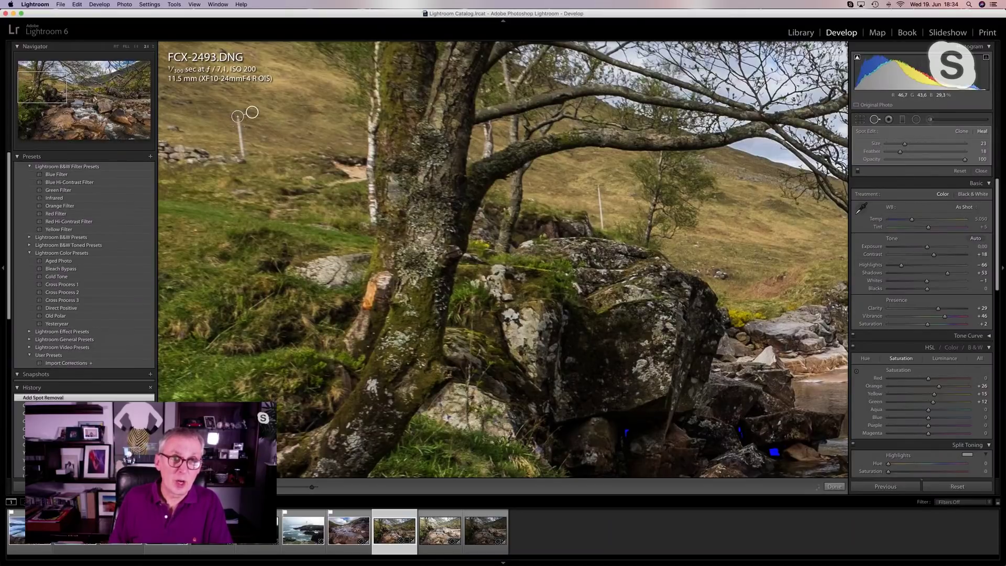
pyautogui.press('shift')
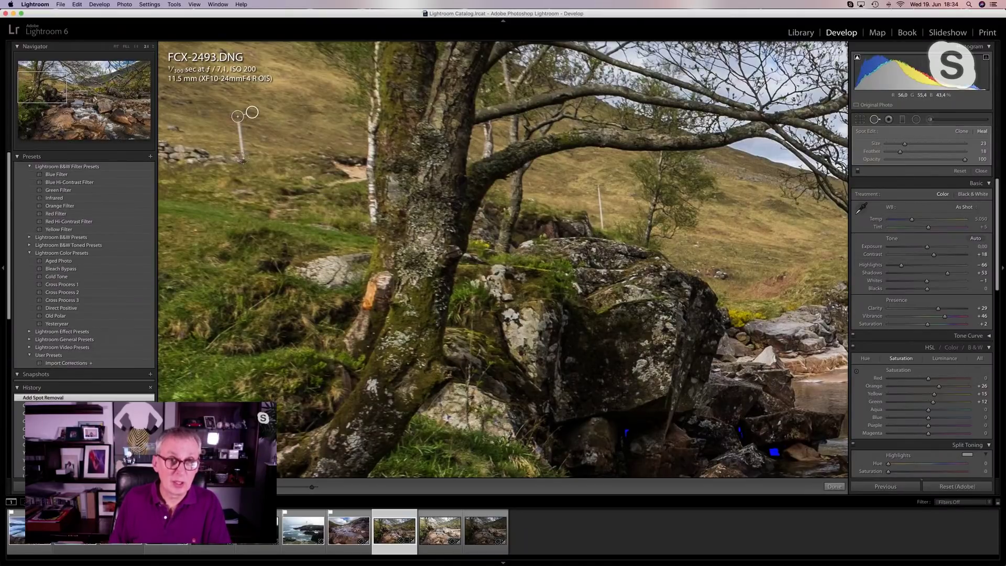
pyautogui.keyDown('shift'); pyautogui.click(244, 160); pyautogui.keyUp('shift')
pyautogui.moveTo(226, 140); pyautogui.dragTo(258, 131)
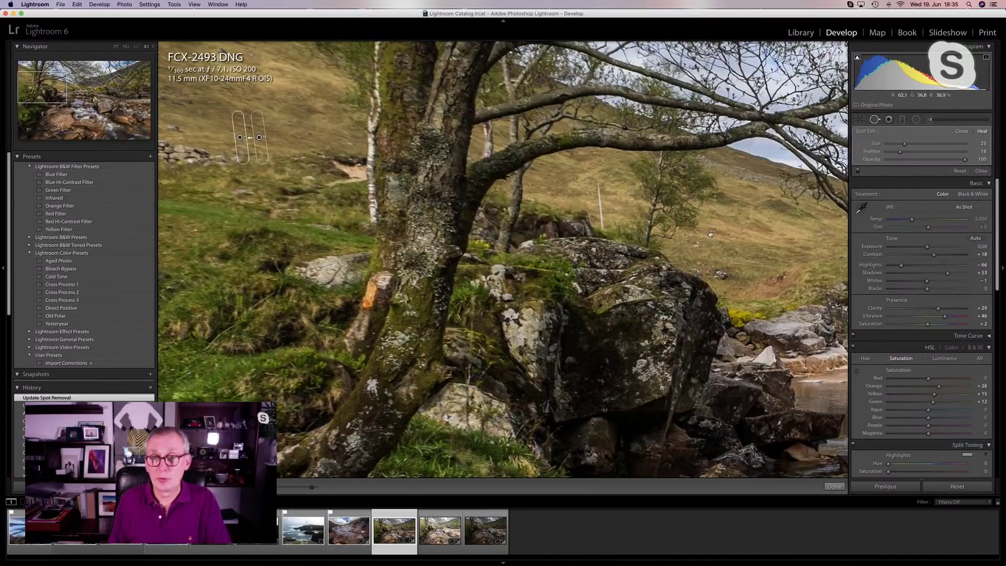
# - Remove the white post on the hillside beside the small tree with a straight Heal stroke, sampling the grass next to it, and close Spot Removal
pyautogui.hscroll(2, 617, 220)
pyautogui.hscroll(10, 617, 220)
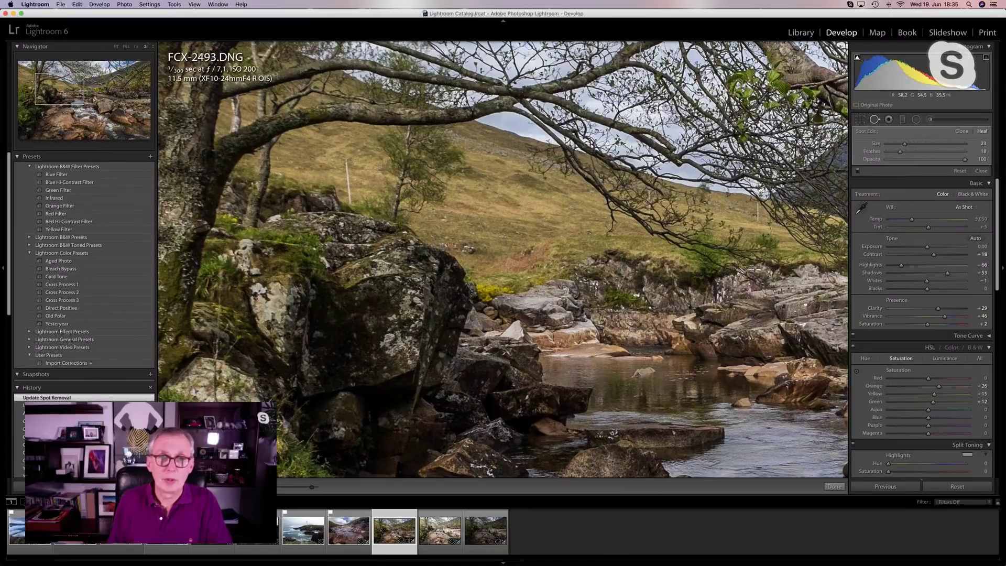
pyautogui.click(345, 160)
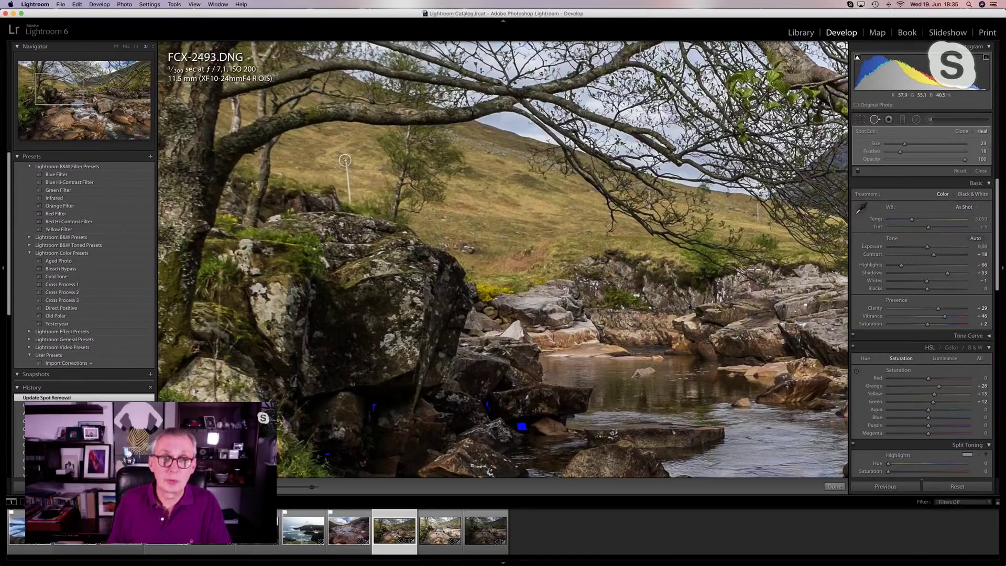
pyautogui.press('shift')
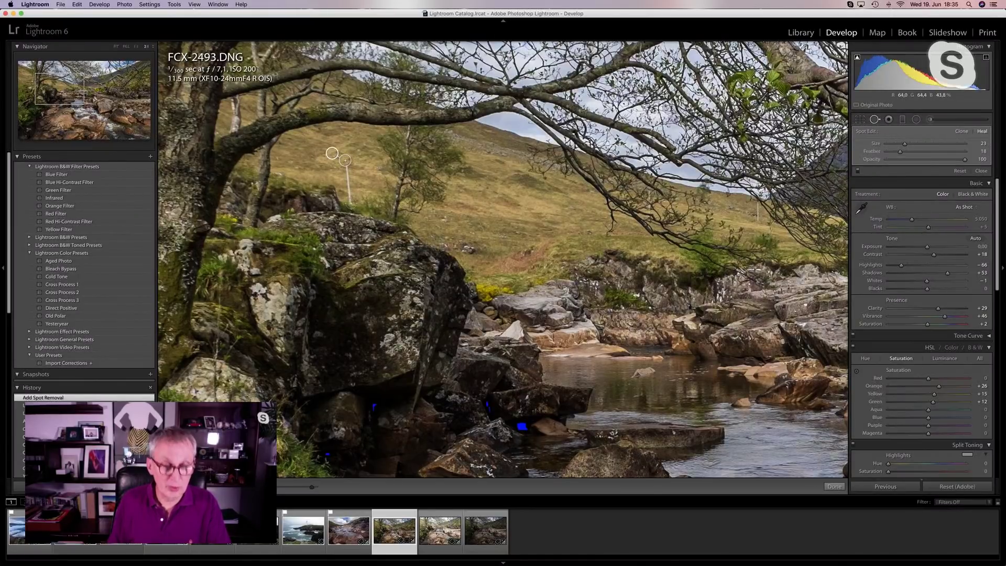
pyautogui.keyDown('shift'); pyautogui.click(350, 204); pyautogui.keyUp('shift')
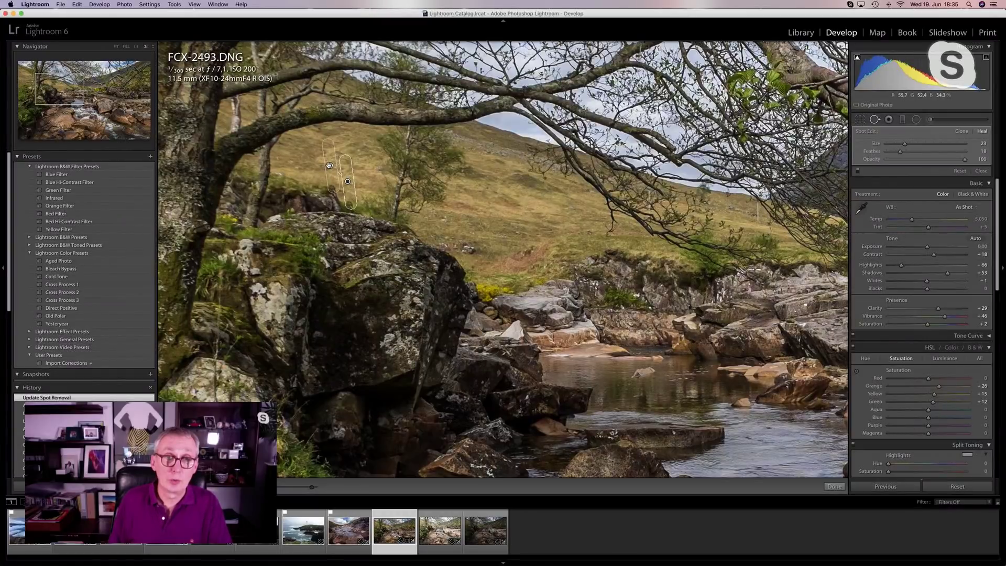
pyautogui.moveTo(329, 165); pyautogui.dragTo(360, 183)
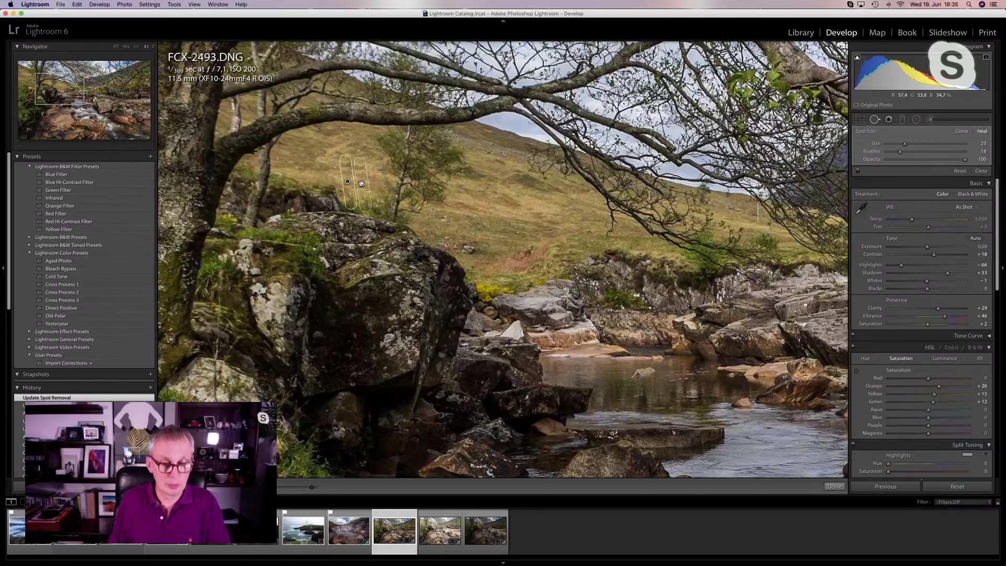
pyautogui.press('q')
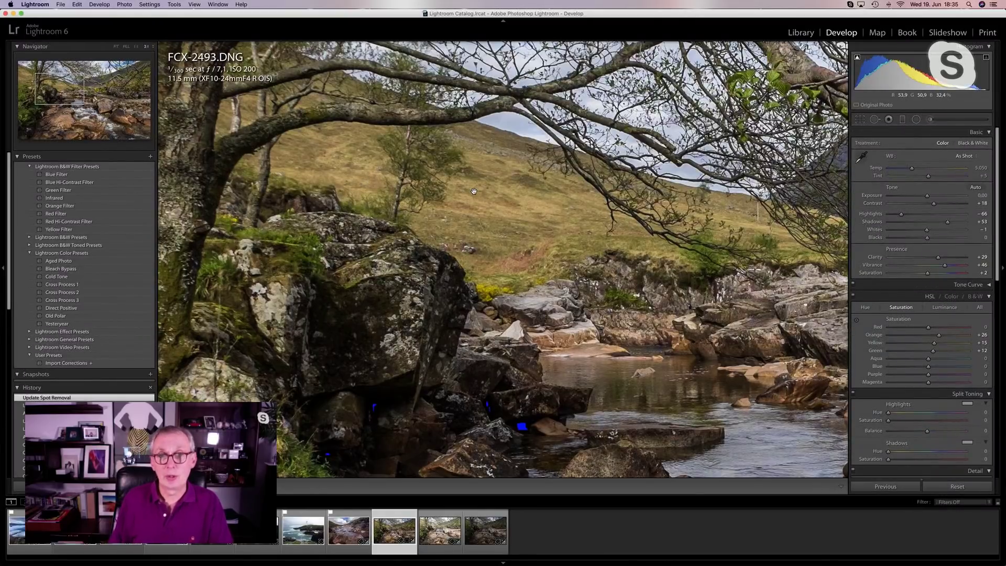
# - Examine the retouched hillside and the distant posts beyond the rocks up close and in the whole photo
pyautogui.click(488, 211)
pyautogui.click(489, 211)
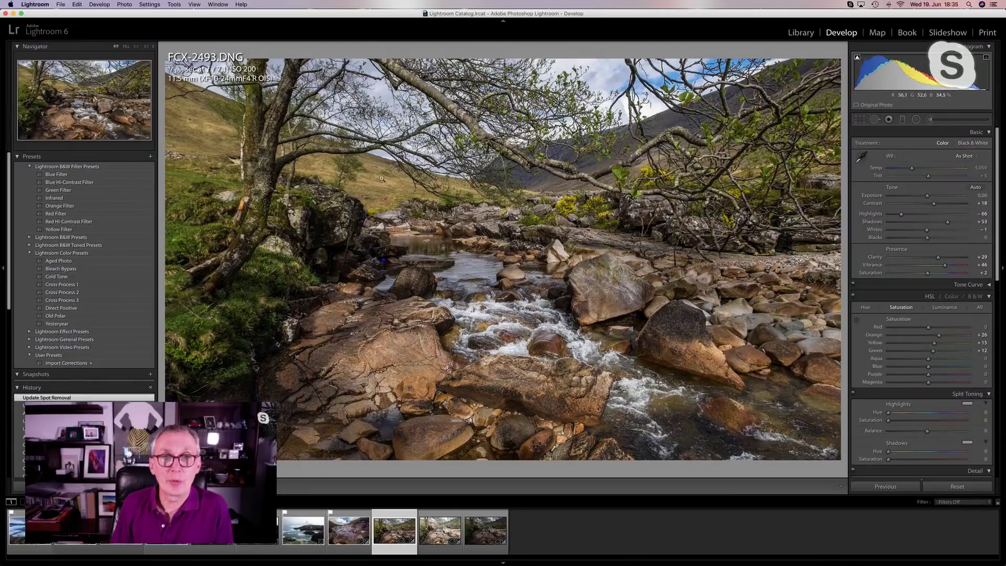
pyautogui.click(535, 189)
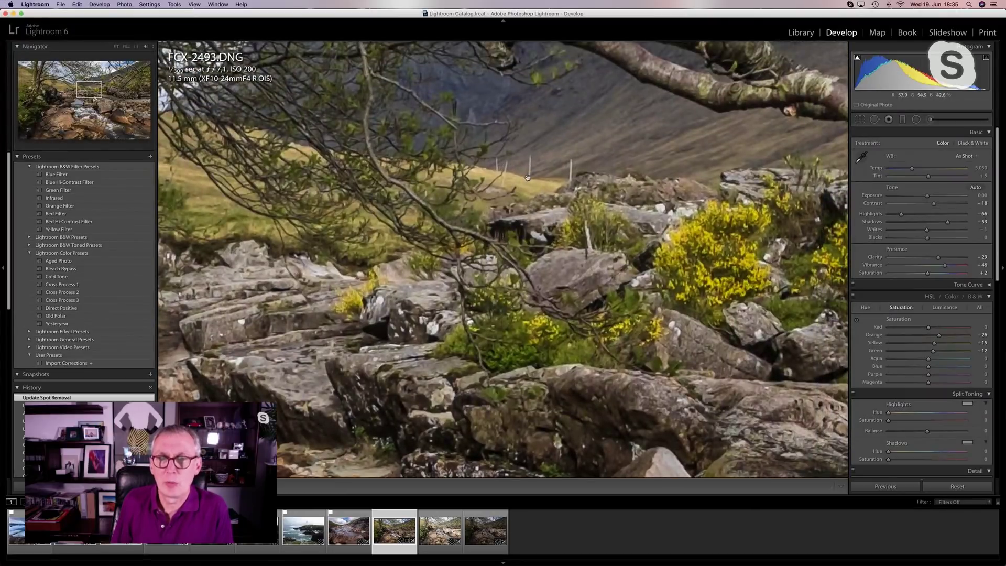
pyautogui.click(535, 230)
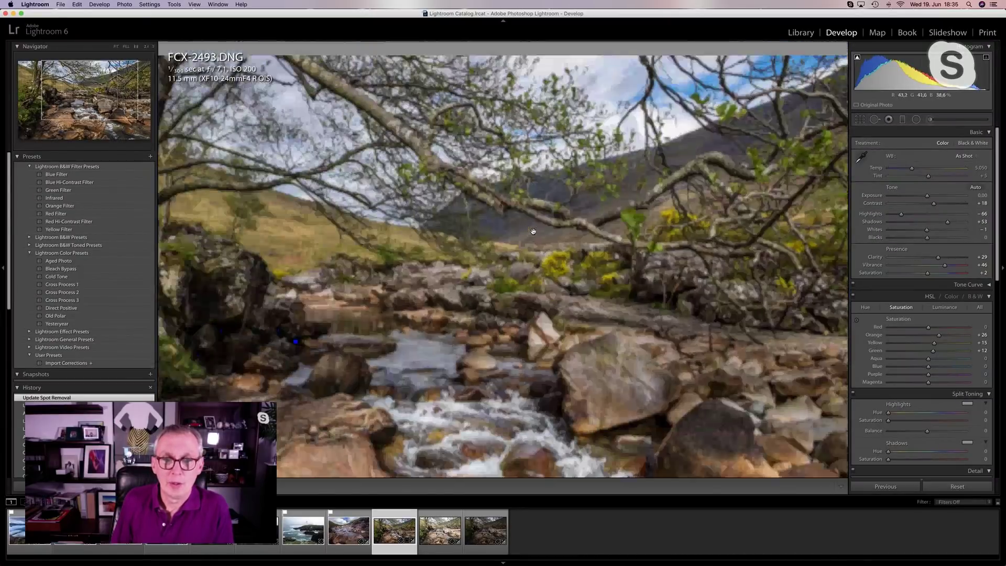
pyautogui.click(533, 232)
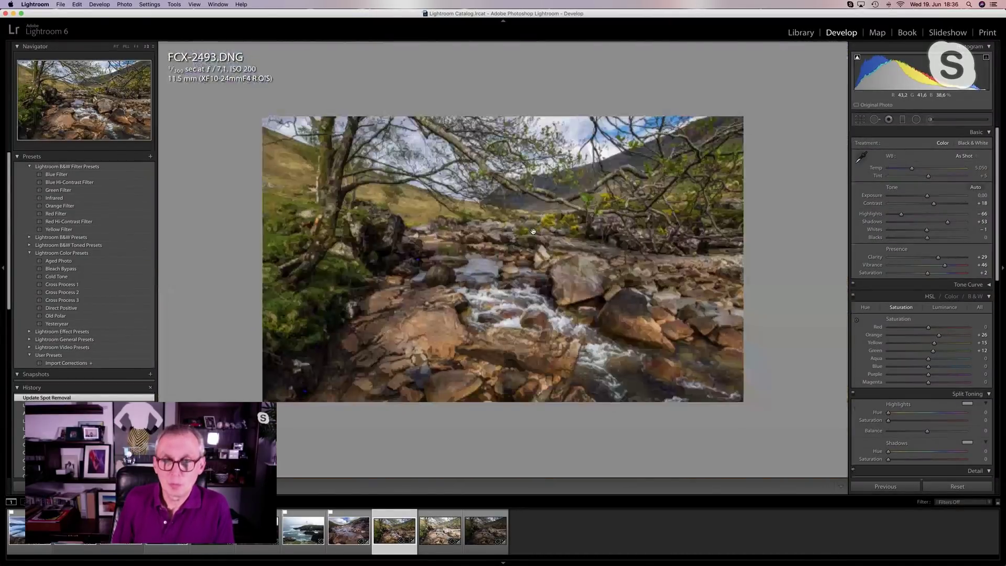
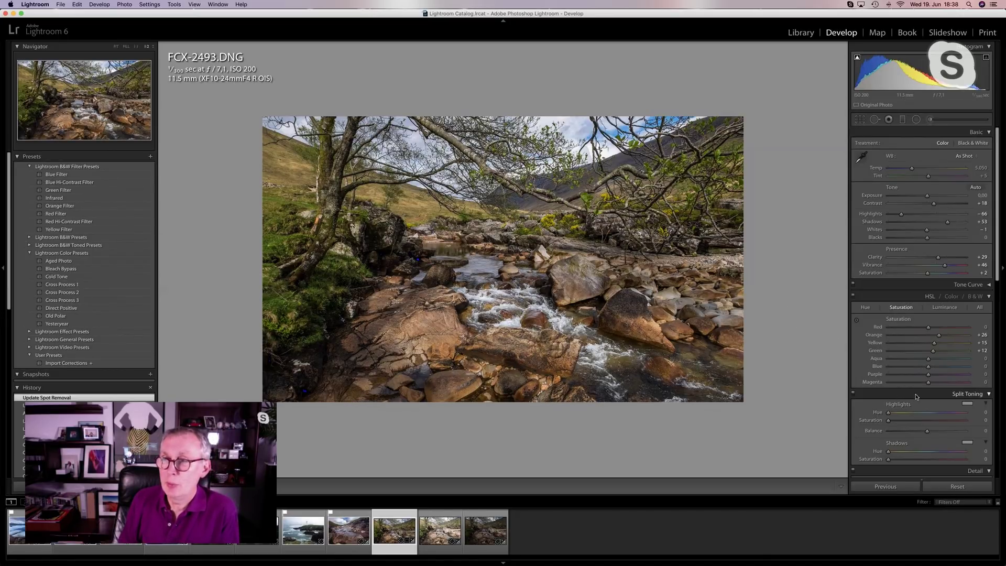
# - Split-tone the photo with shadows at hue 244 and saturation 11, and highlights at hue 43 and saturation 18
pyautogui.scroll(-2, 917, 397)
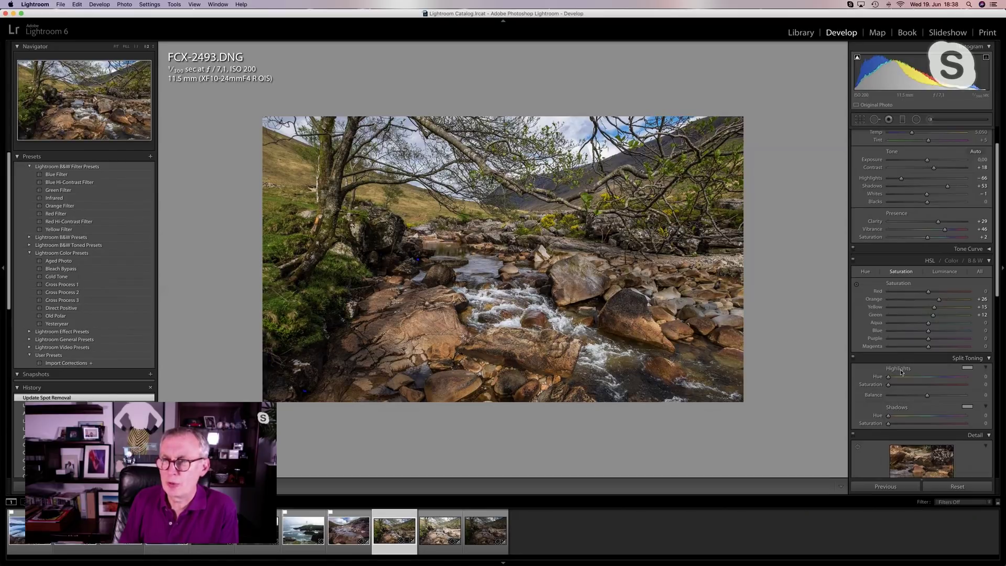
pyautogui.scroll(-1, 941, 419)
pyautogui.click(941, 404)
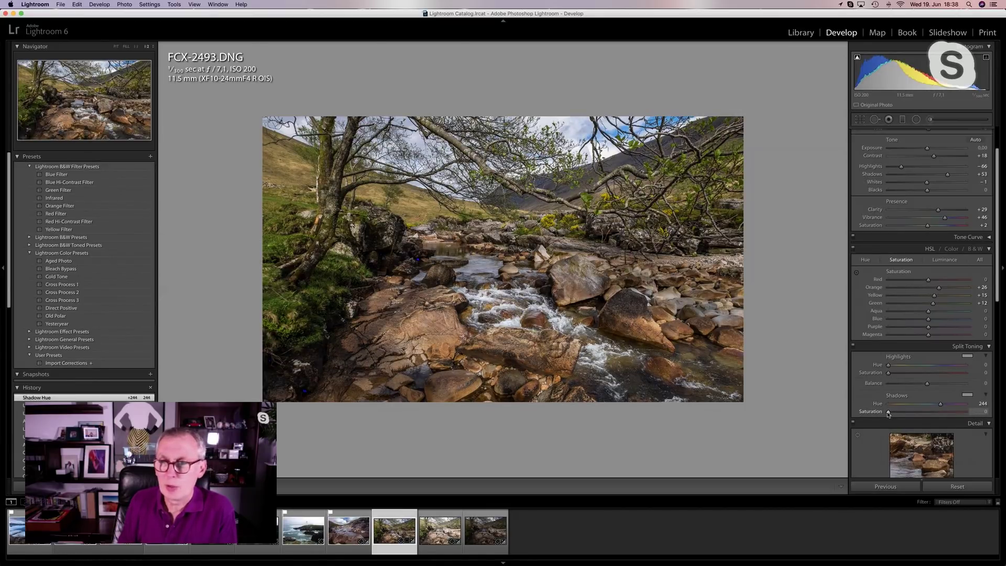
pyautogui.moveTo(889, 414)
pyautogui.mouseDown()
pyautogui.moveTo(907, 415)
pyautogui.moveTo(896, 415)
pyautogui.mouseUp()
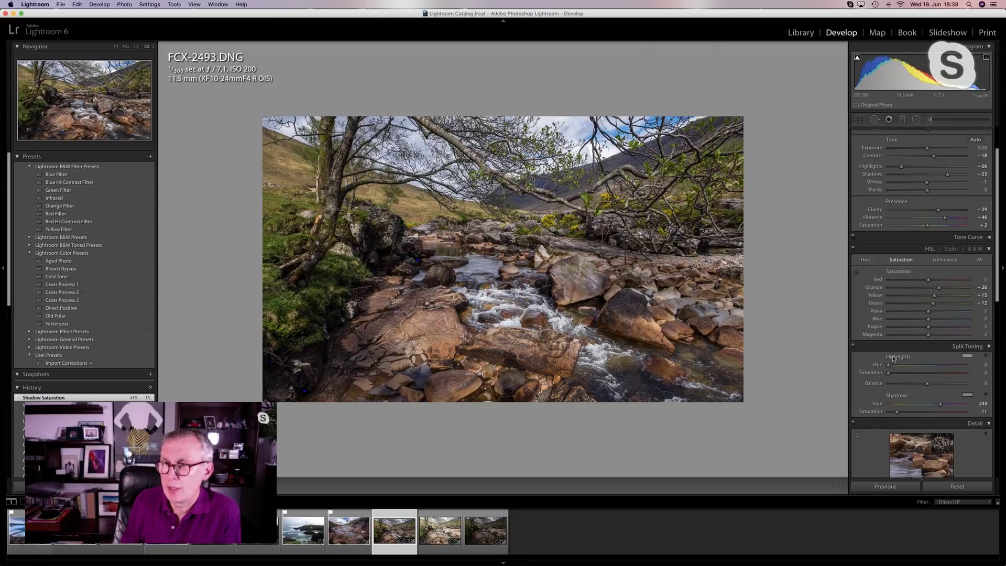
pyautogui.moveTo(897, 367); pyautogui.dragTo(898, 374)
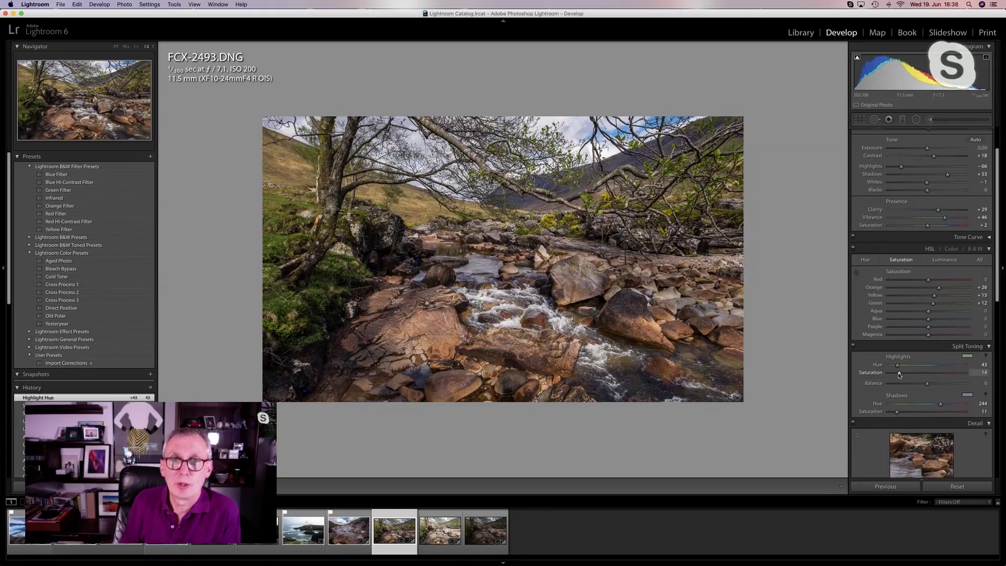
pyautogui.moveTo(898, 374); pyautogui.dragTo(901, 375)
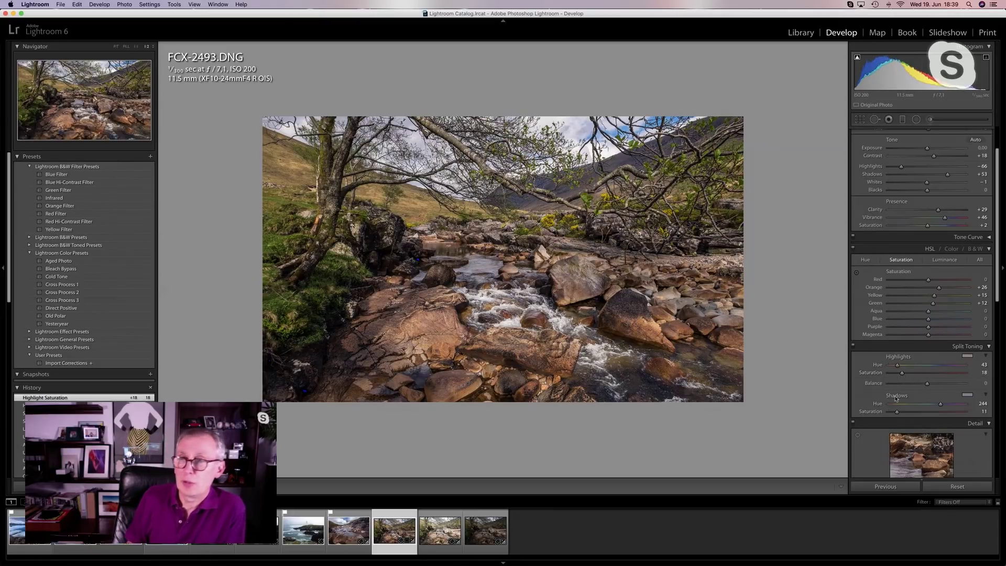
# - Check the foreground rocks up close and set the sharpening amount to 46
pyautogui.scroll(-3, 878, 425)
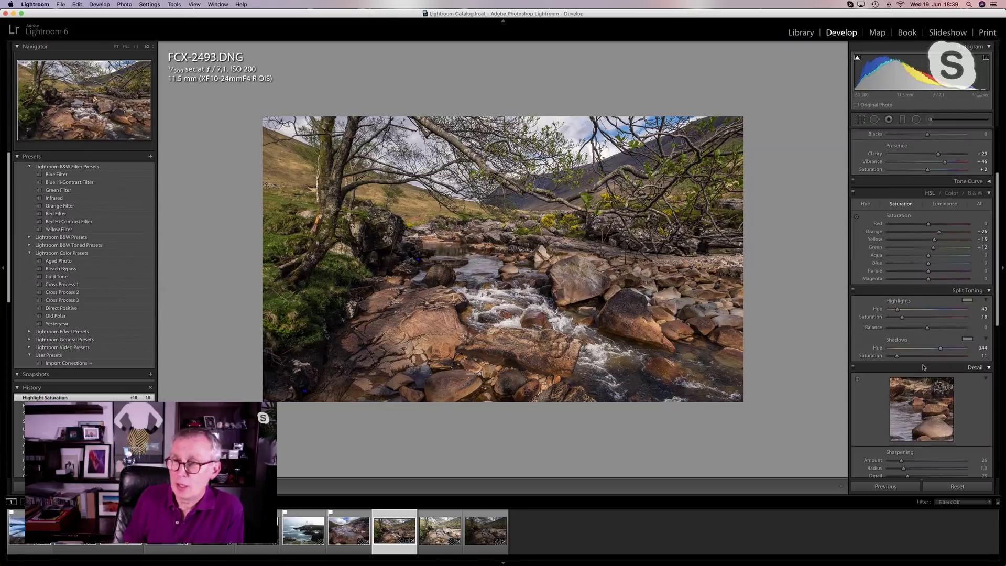
pyautogui.scroll(-3, 926, 371)
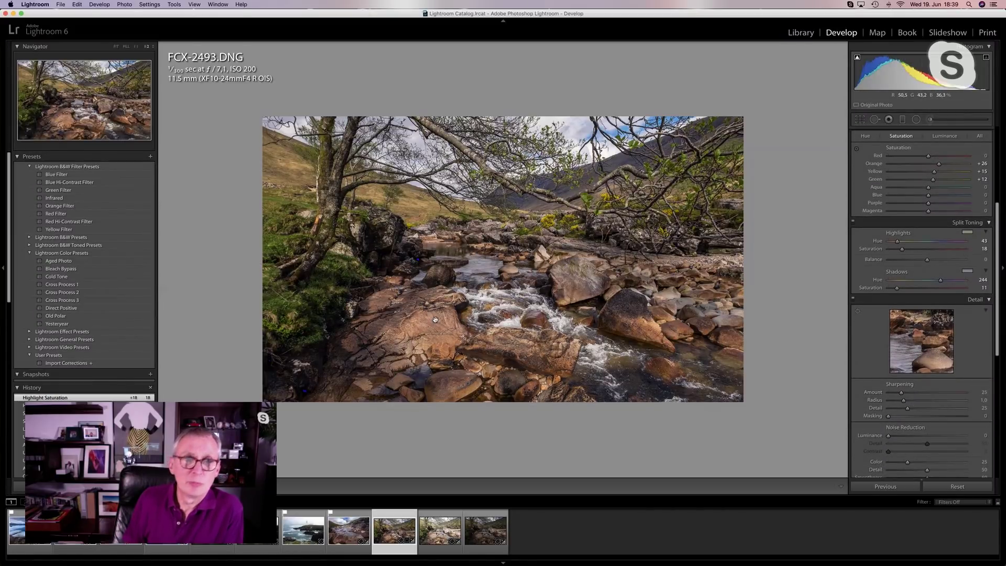
pyautogui.click(136, 48)
pyautogui.moveTo(313, 449); pyautogui.dragTo(447, 229)
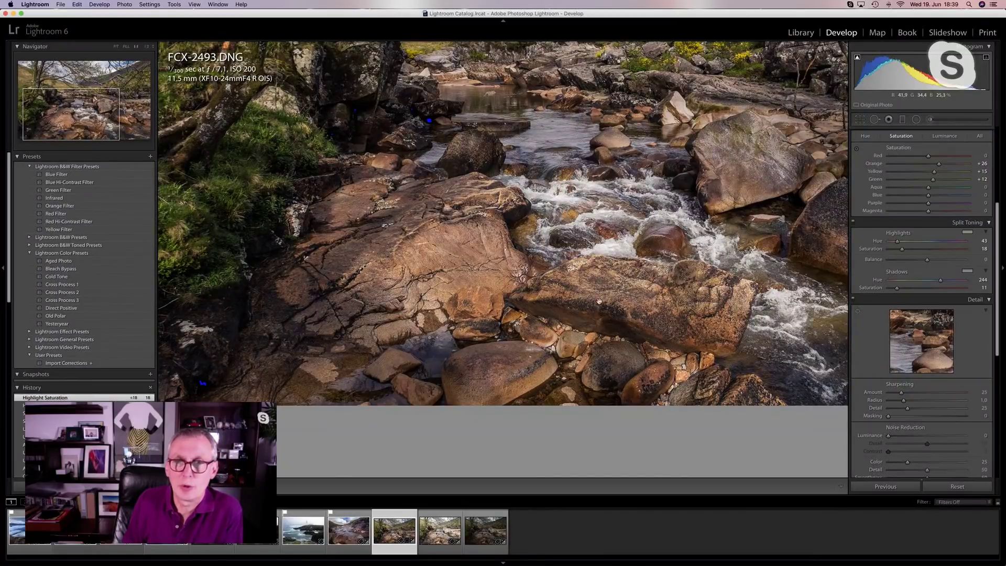
pyautogui.click(615, 260)
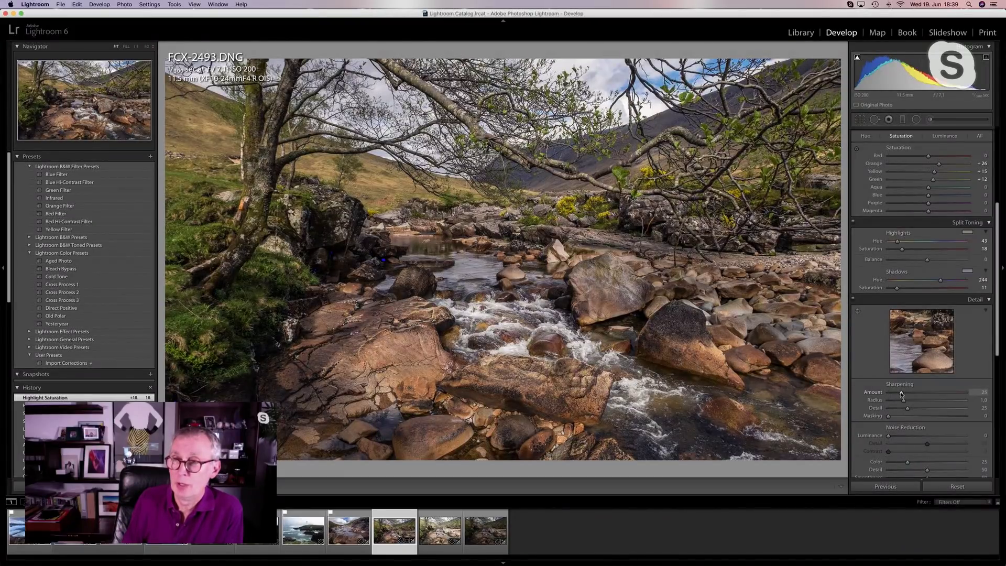
pyautogui.moveTo(900, 392); pyautogui.dragTo(911, 396)
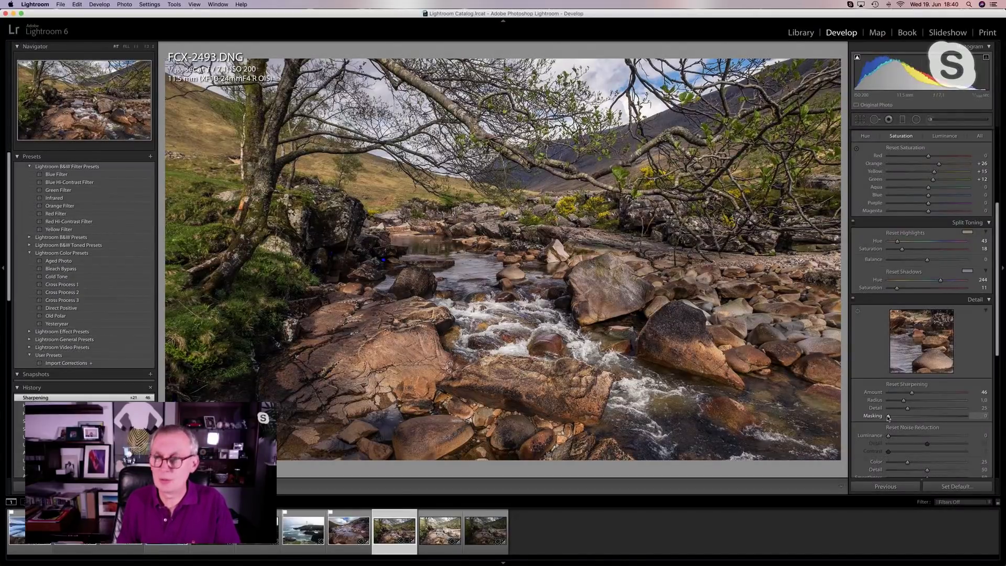
# - Set the sharpening masking to 87 while previewing the black-and-white edge mask
pyautogui.press('alt')
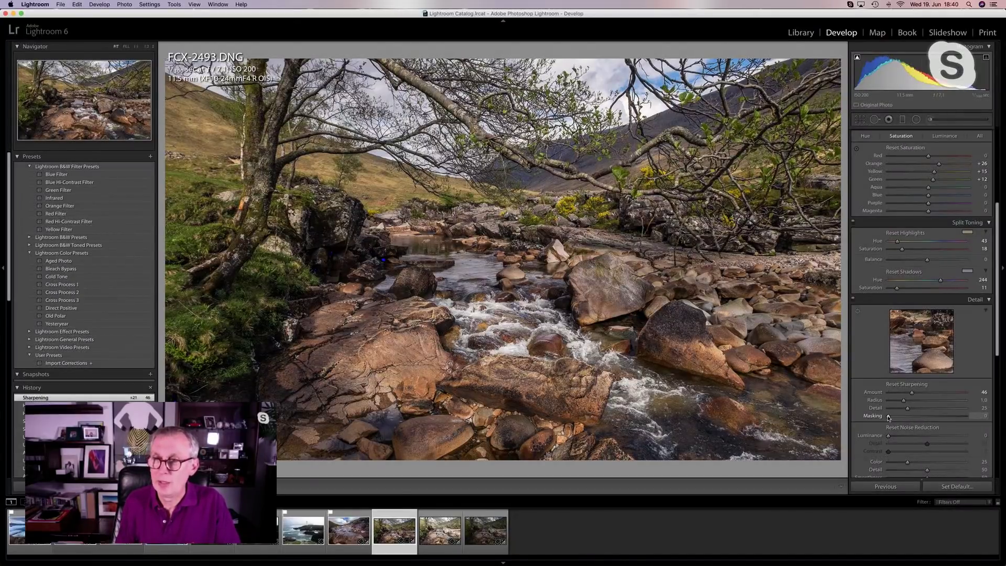
pyautogui.moveTo(888, 417); pyautogui.dragTo(956, 426)
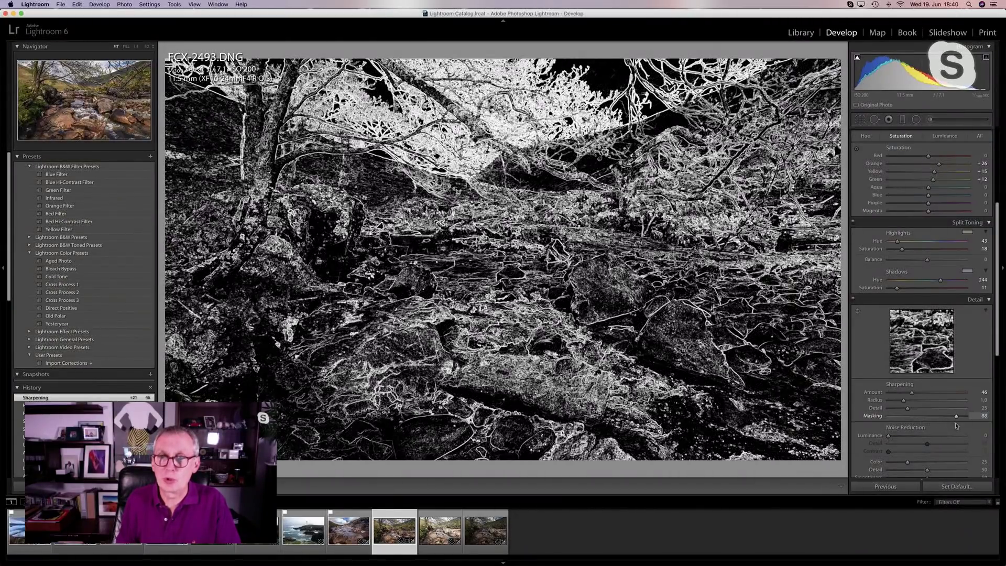
pyautogui.moveTo(955, 425); pyautogui.dragTo(959, 426)
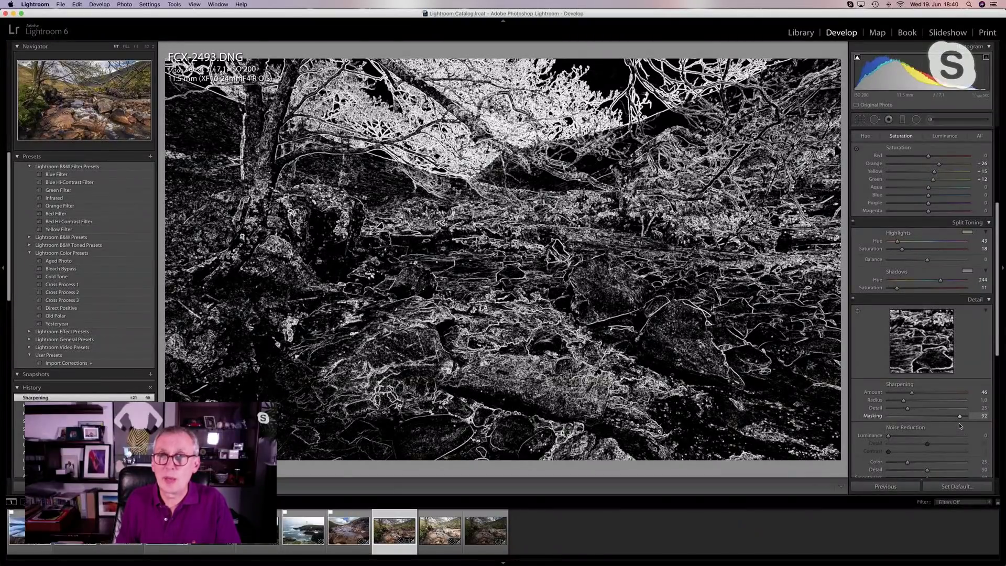
pyautogui.moveTo(960, 425); pyautogui.dragTo(959, 425)
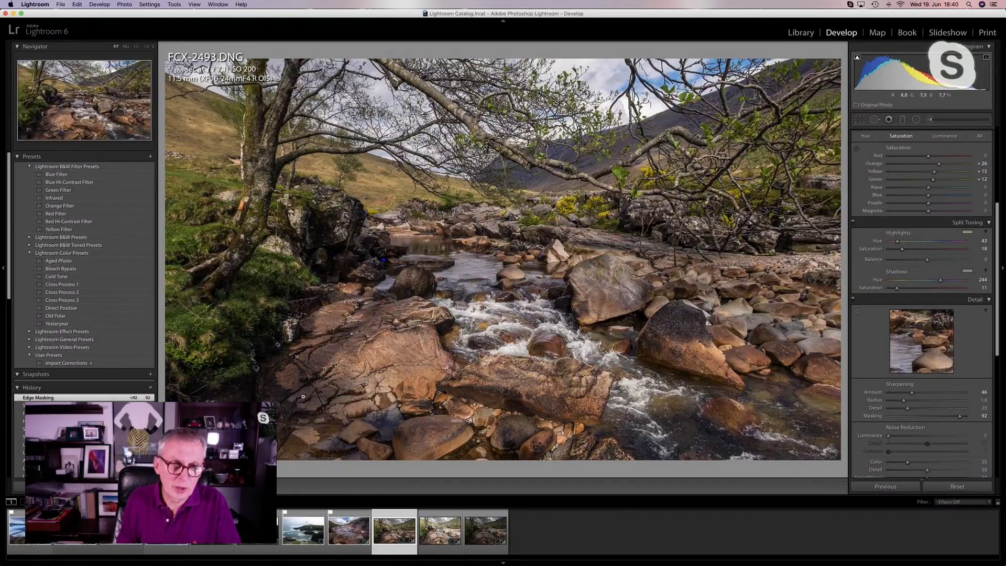
pyautogui.press('alt')
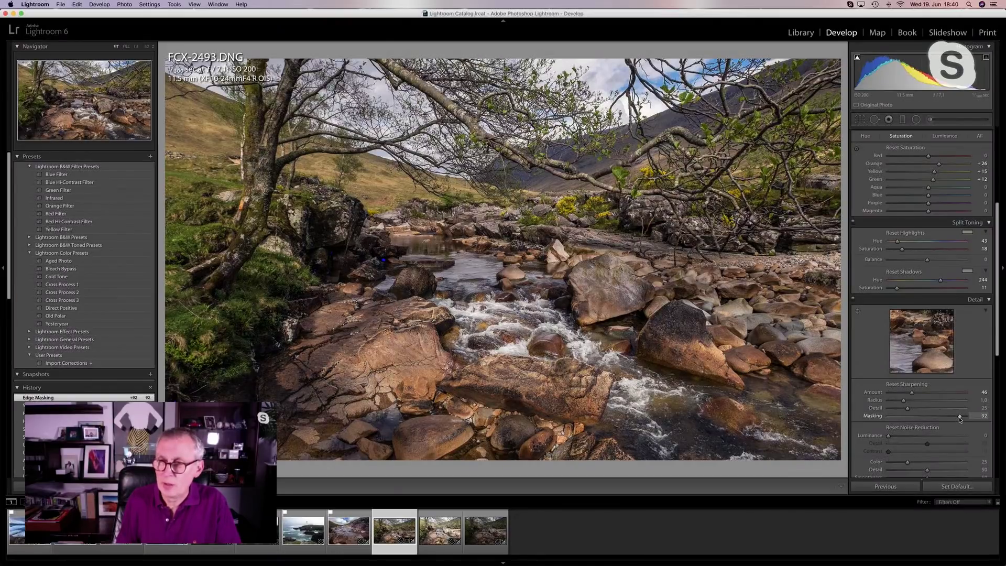
pyautogui.moveTo(960, 416); pyautogui.dragTo(955, 417)
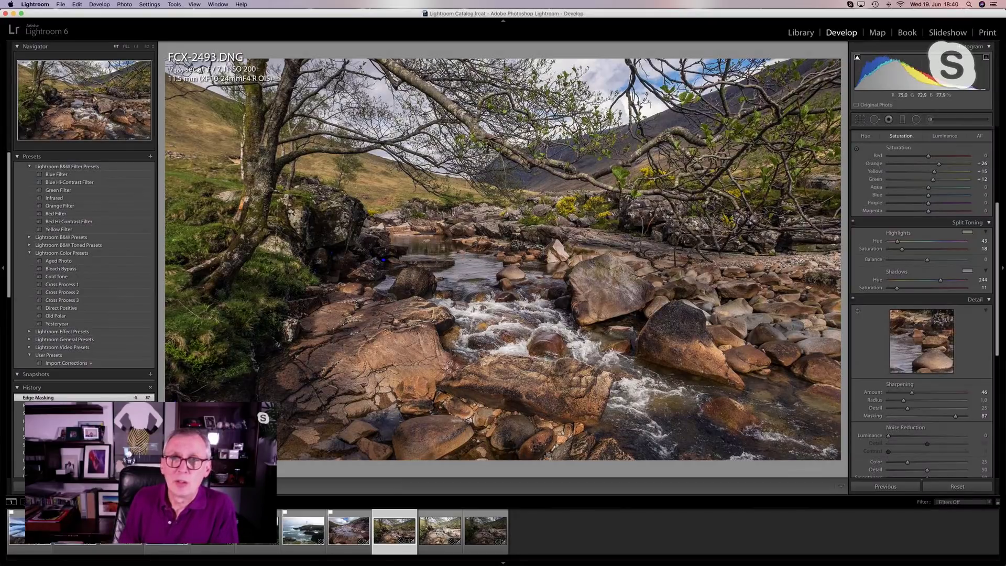
# - Examine the sharpened fine branches and leaves against the sky close up
pyautogui.click(556, 81)
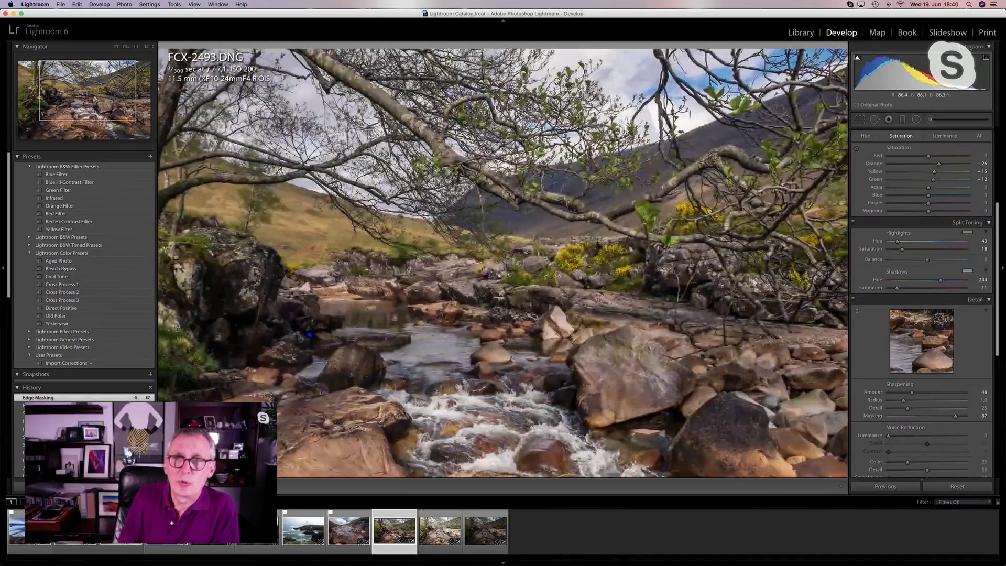
pyautogui.scroll(5, 557, 80)
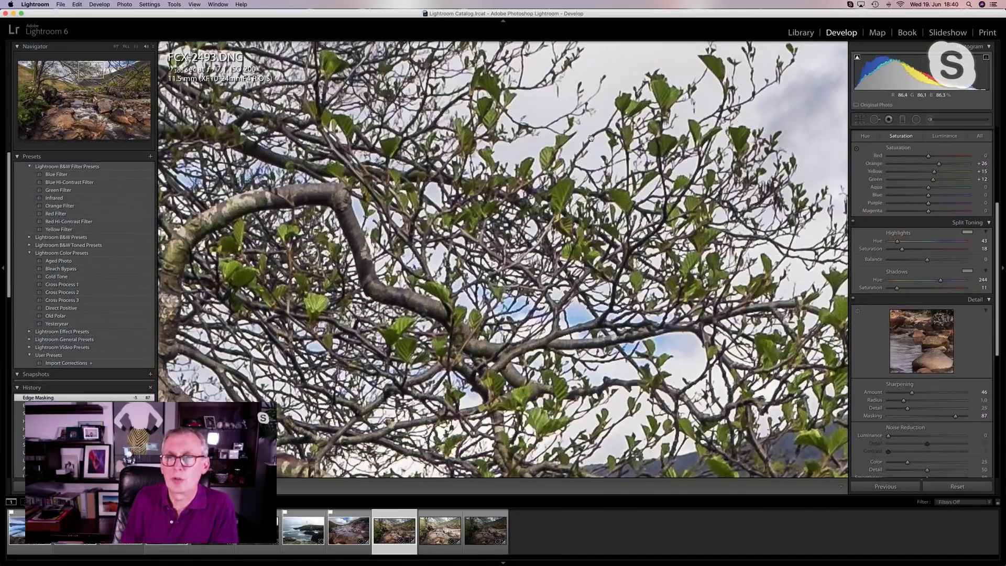
pyautogui.click(585, 329)
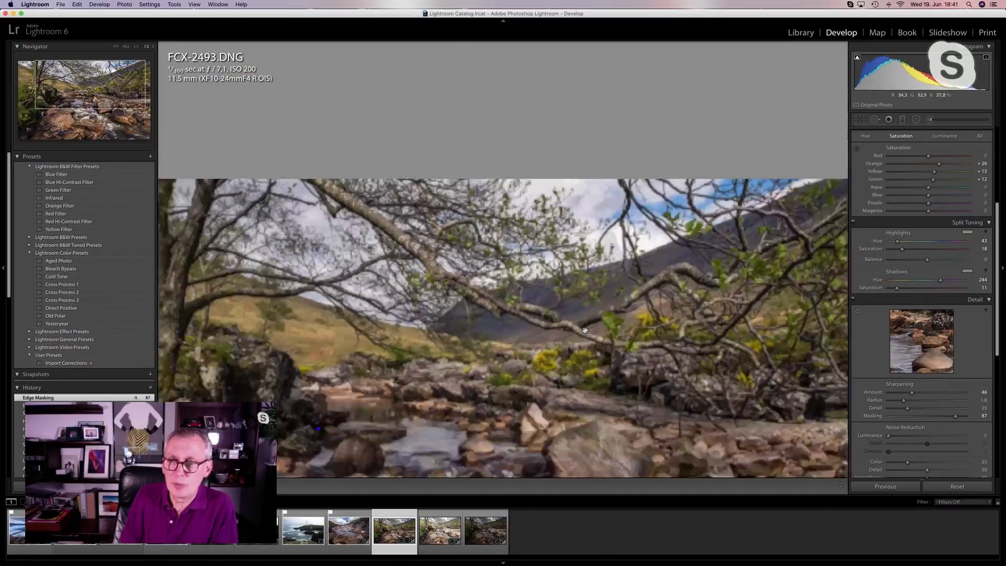
# - Review the lens profile correction settings and browse the available lens makes without choosing one
pyautogui.scroll(-3, 916, 422)
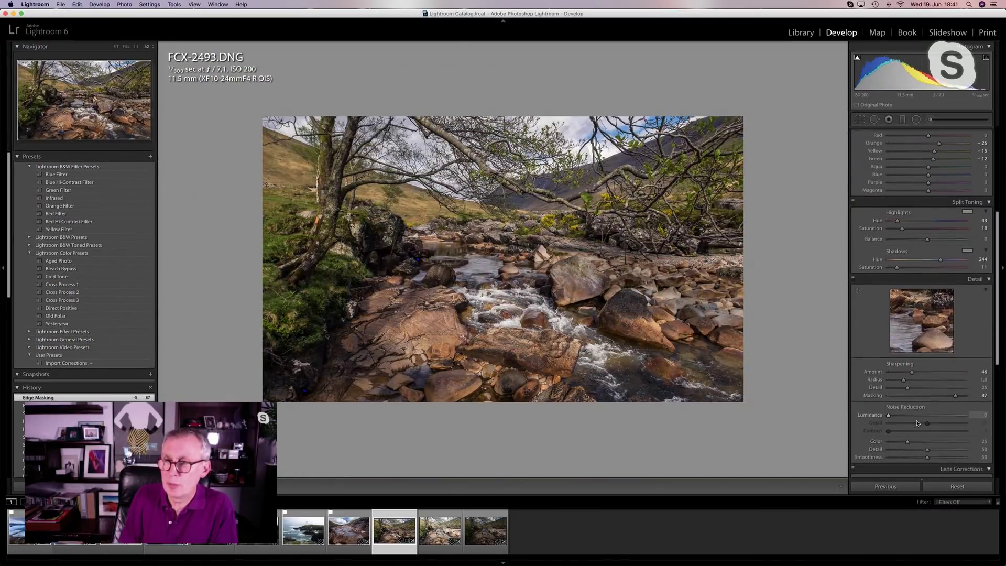
pyautogui.scroll(-2, 916, 423)
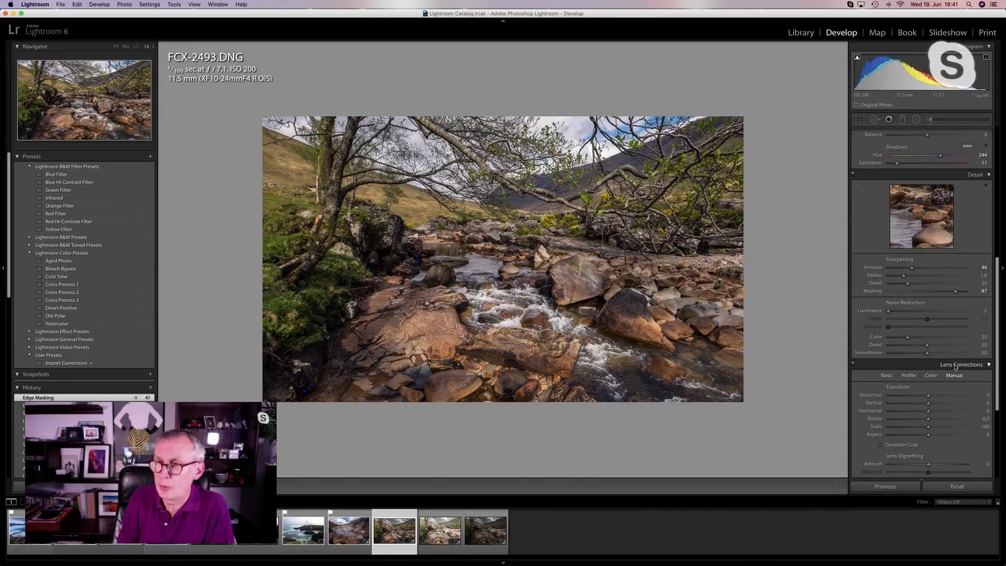
pyautogui.click(908, 375)
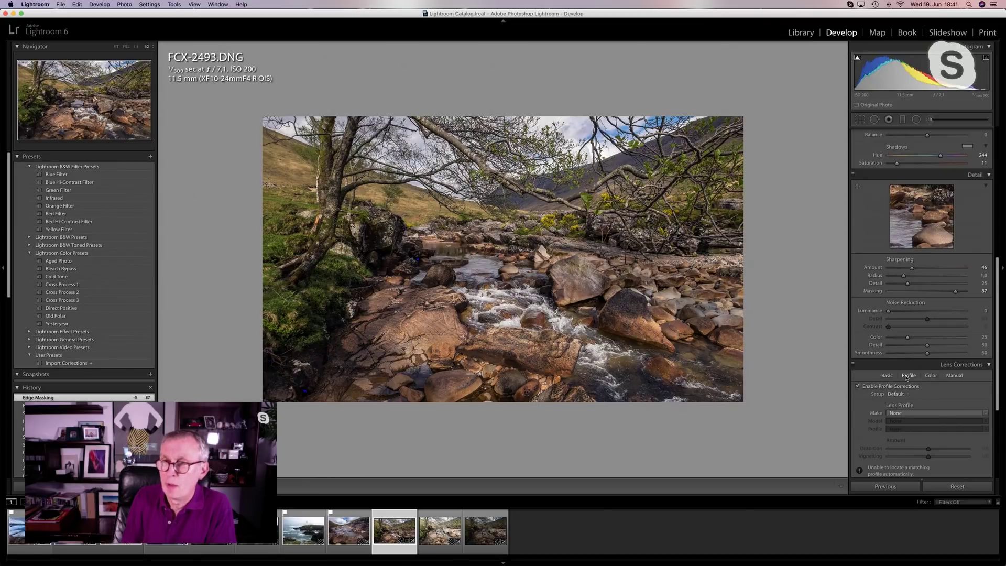
pyautogui.click(900, 414)
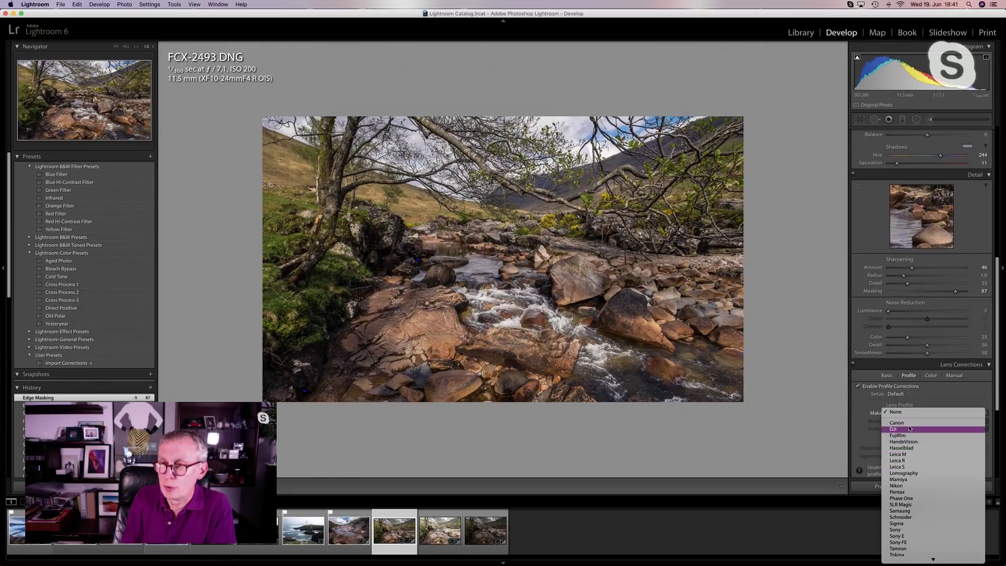
pyautogui.click(903, 438)
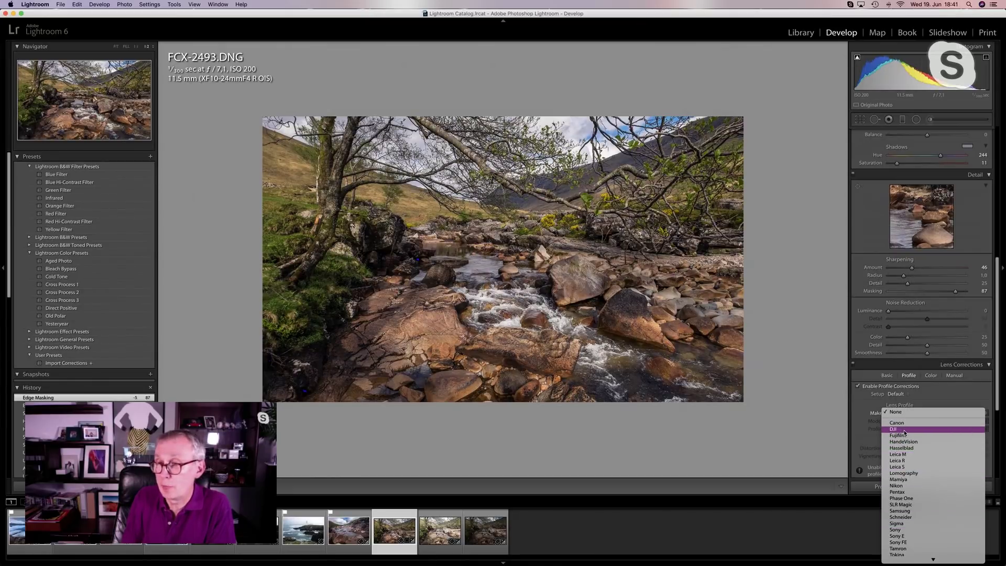
pyautogui.click(943, 391)
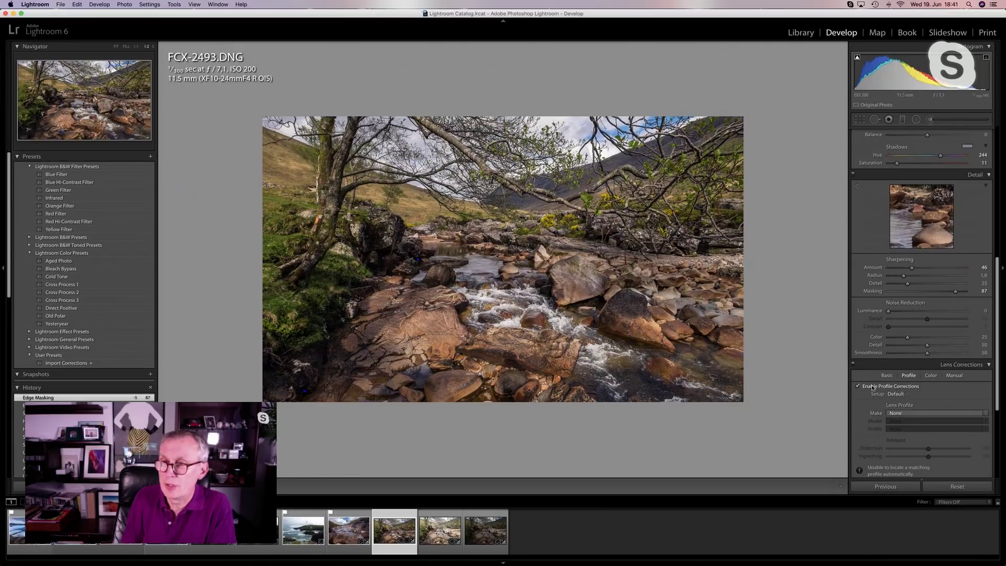
pyautogui.scroll(-1, 939, 392)
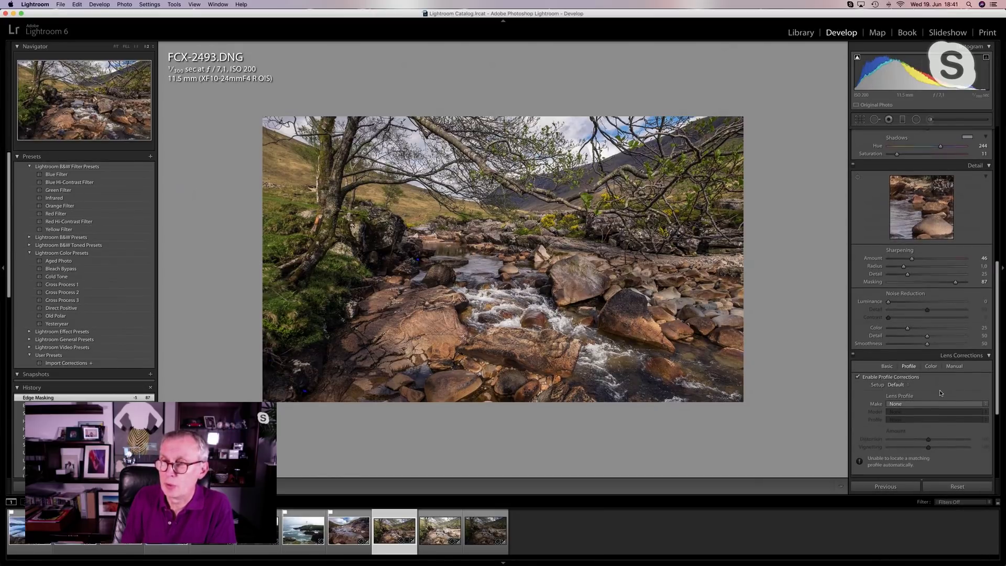
# - Collapse the lens corrections and darken the photo's edges with a Highlight Priority post-crop vignette amount of -11
pyautogui.click(947, 358)
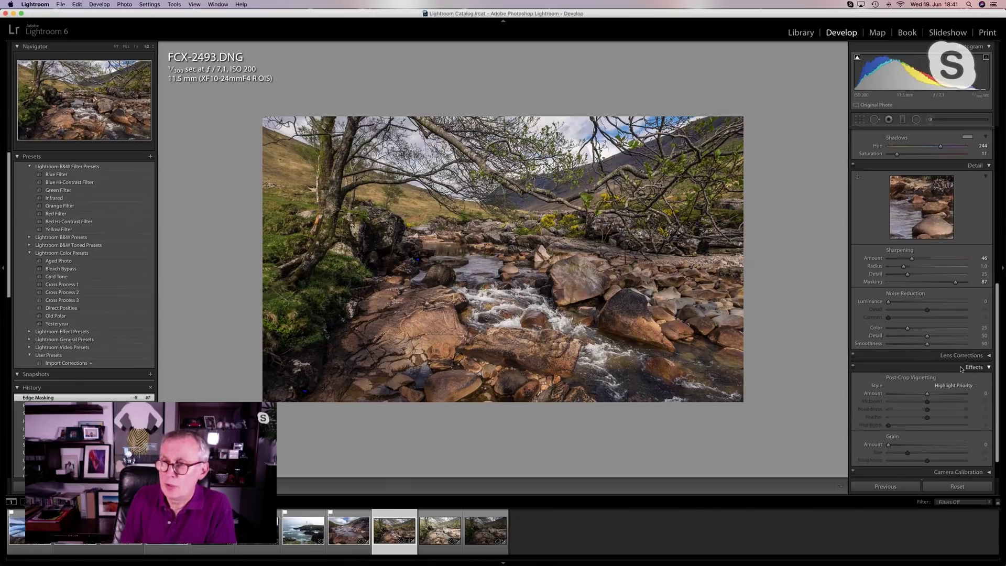
pyautogui.scroll(-2, 943, 370)
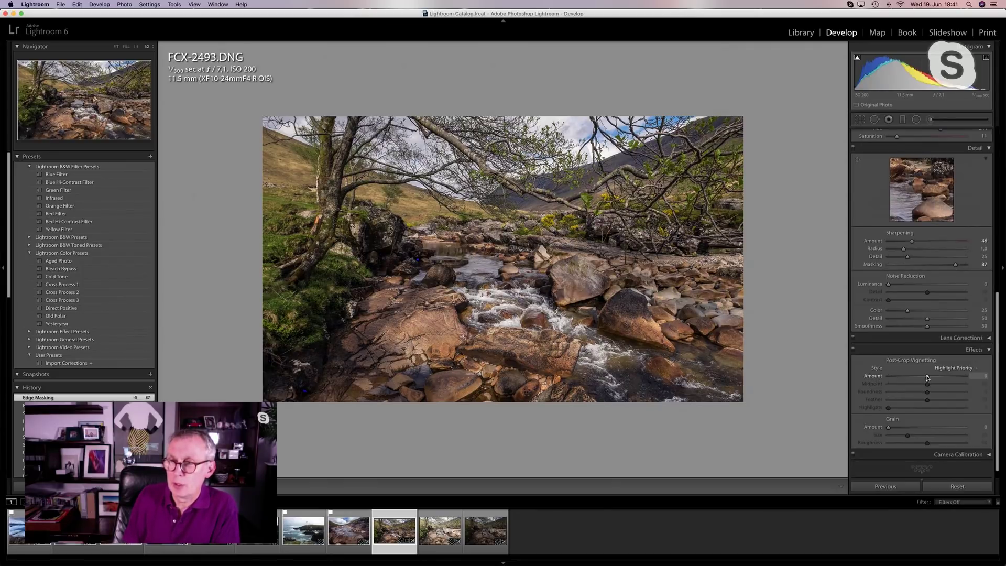
pyautogui.moveTo(927, 376)
pyautogui.mouseDown()
pyautogui.moveTo(895, 377)
pyautogui.moveTo(921, 383)
pyautogui.mouseUp()
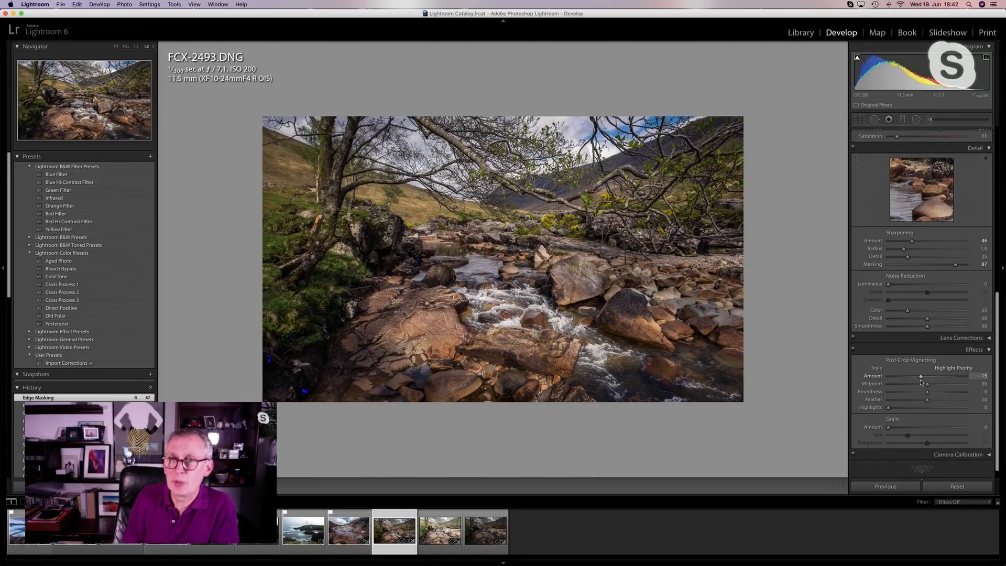
pyautogui.moveTo(921, 382); pyautogui.dragTo(921, 383)
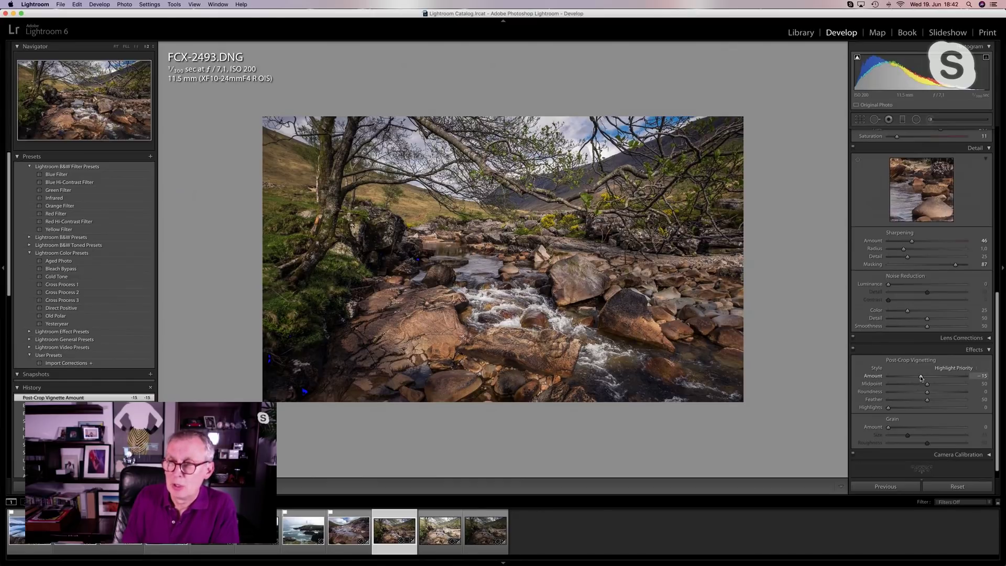
pyautogui.moveTo(921, 377); pyautogui.dragTo(922, 378)
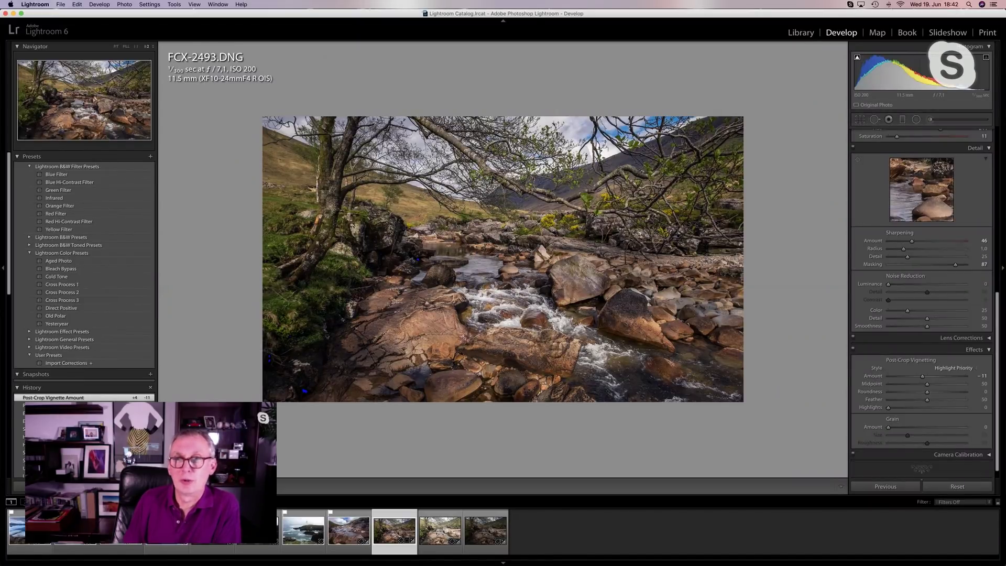
# - Enlarge the finished river photo and compare its before and after versions side by side
pyautogui.click(217, 370)
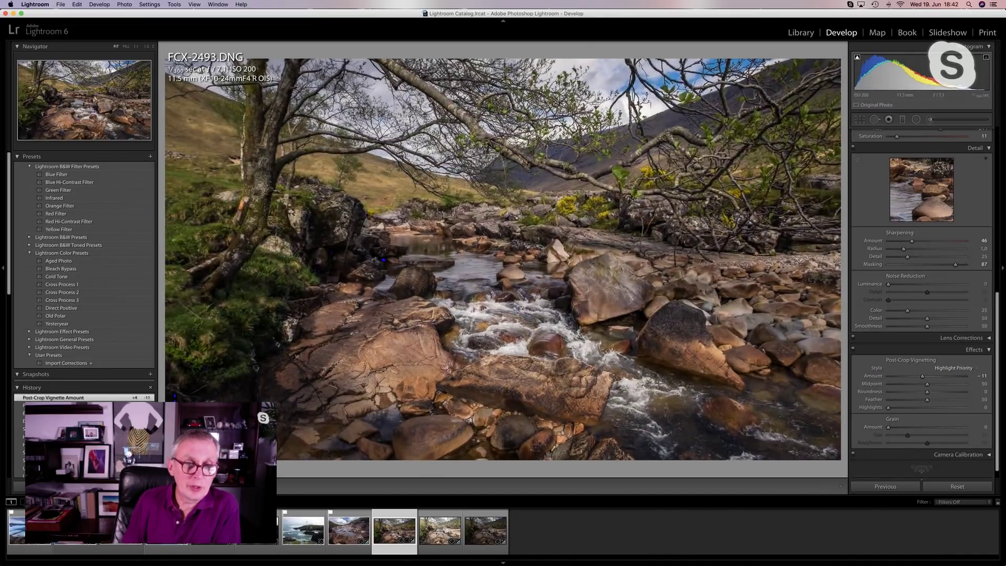
pyautogui.press('y')
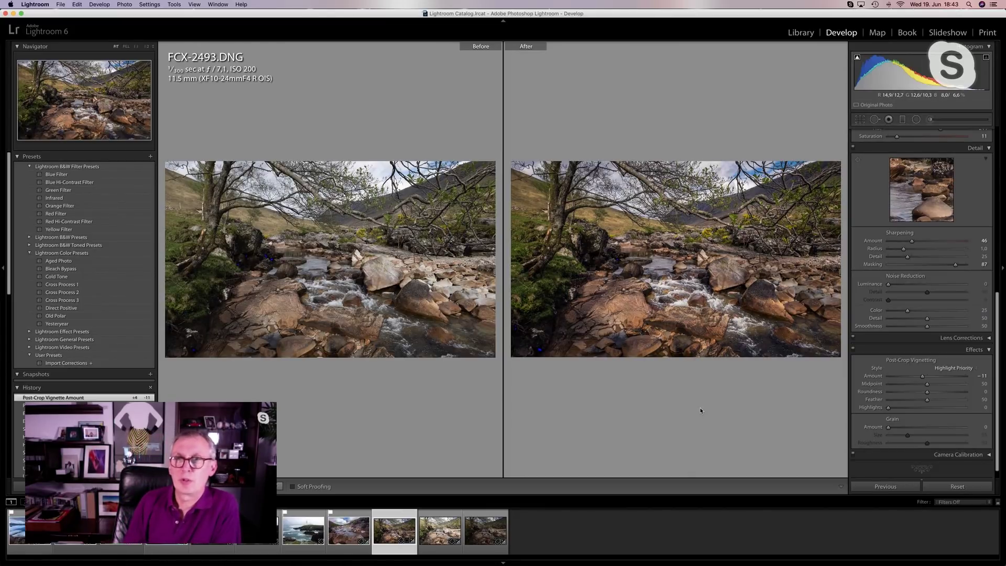
pyautogui.press('shift')
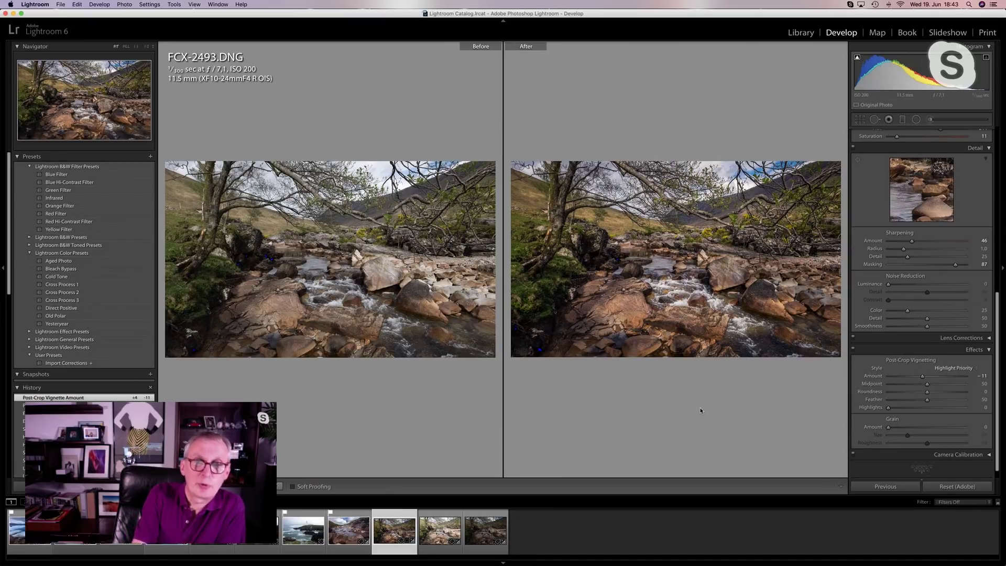
pyautogui.hotkey('shift', 'Tab')
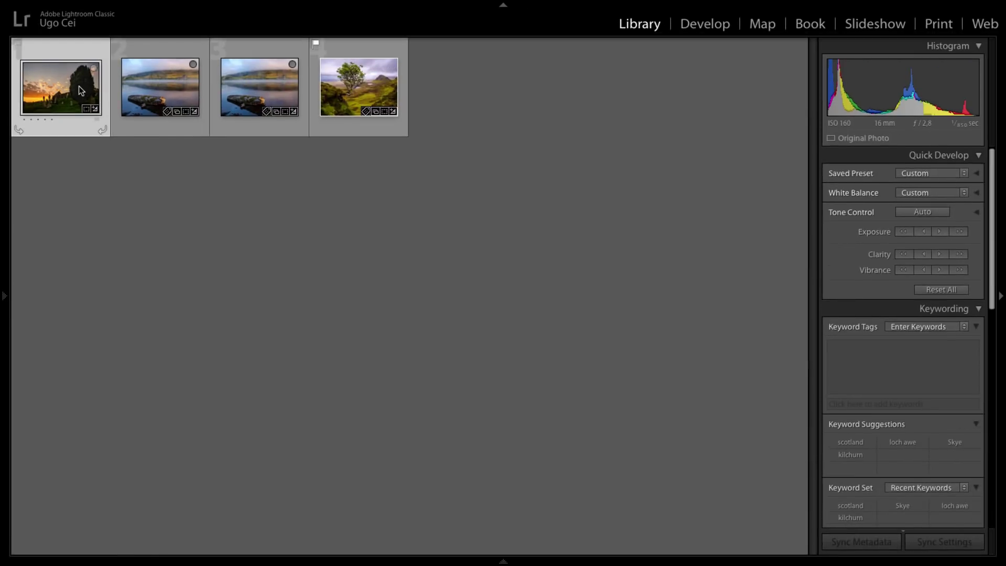
# - Switch to Lightroom Classic and open the sunset graveyard photo in the Develop module
pyautogui.doubleClick(58, 83)
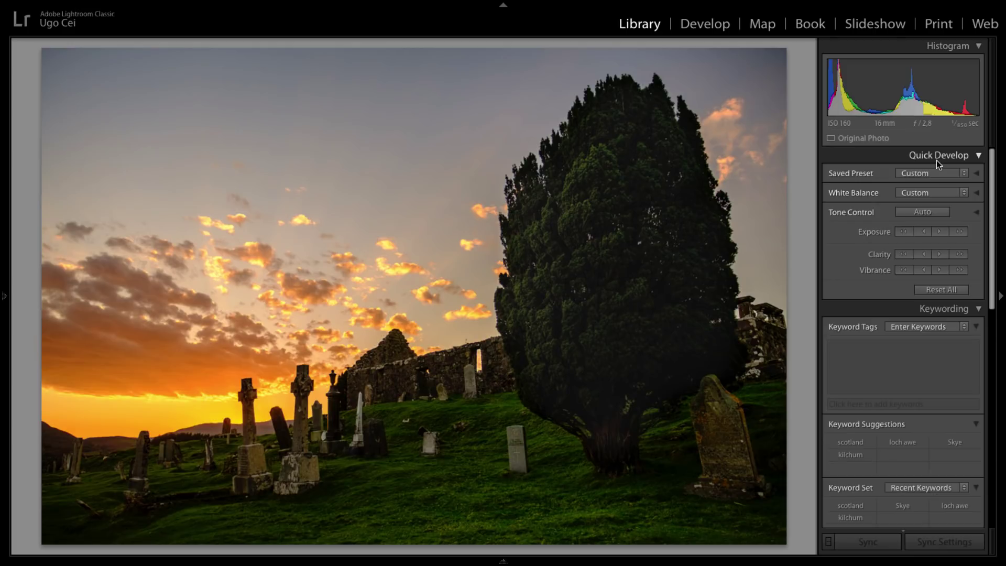
pyautogui.click(712, 25)
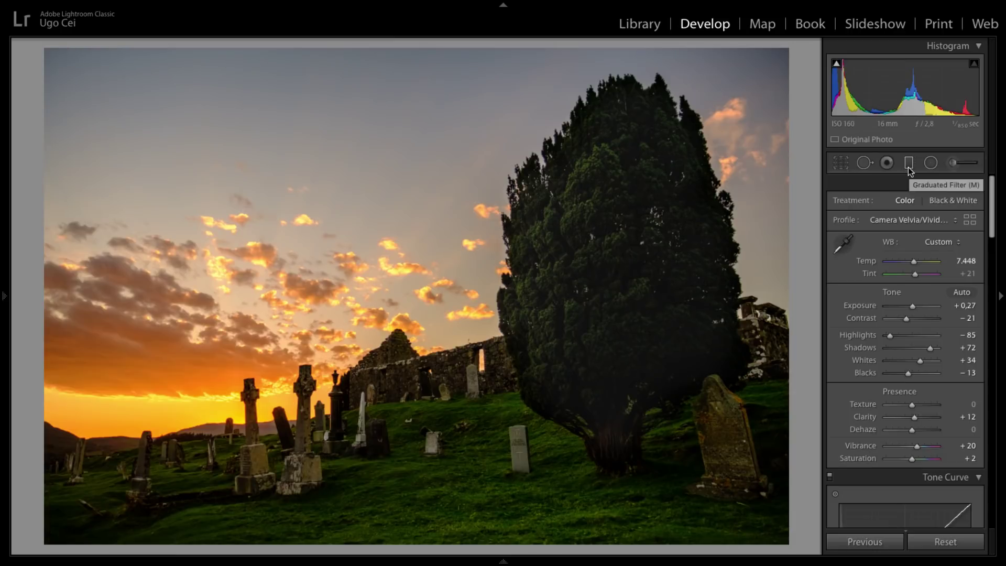
# - Draw a slanted graduated filter over the sky down to the ruined church, with highlights at -50 and temperature at -12
pyautogui.press('m')
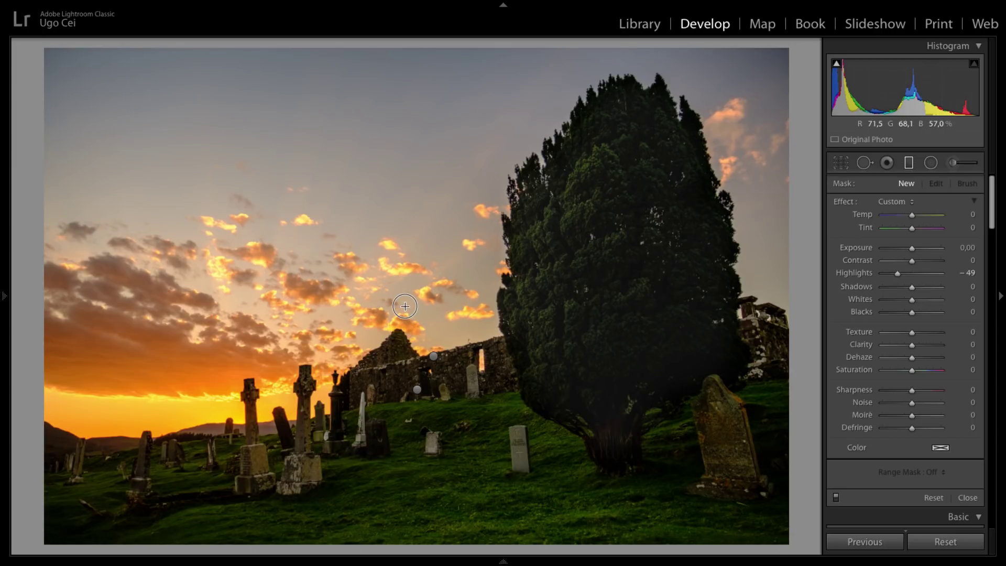
pyautogui.moveTo(403, 301); pyautogui.dragTo(418, 368)
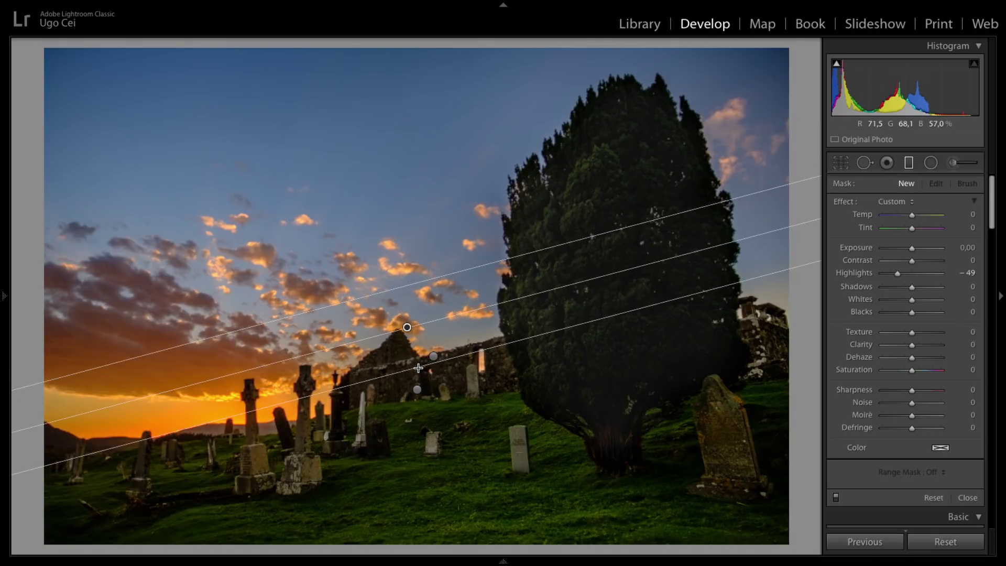
pyautogui.moveTo(407, 327); pyautogui.dragTo(413, 354)
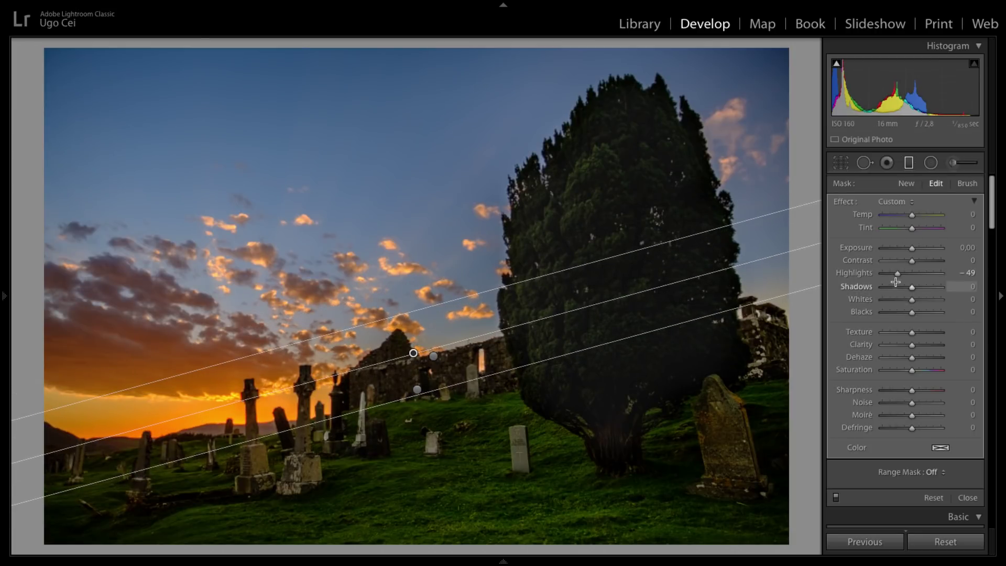
pyautogui.moveTo(897, 272); pyautogui.dragTo(897, 277)
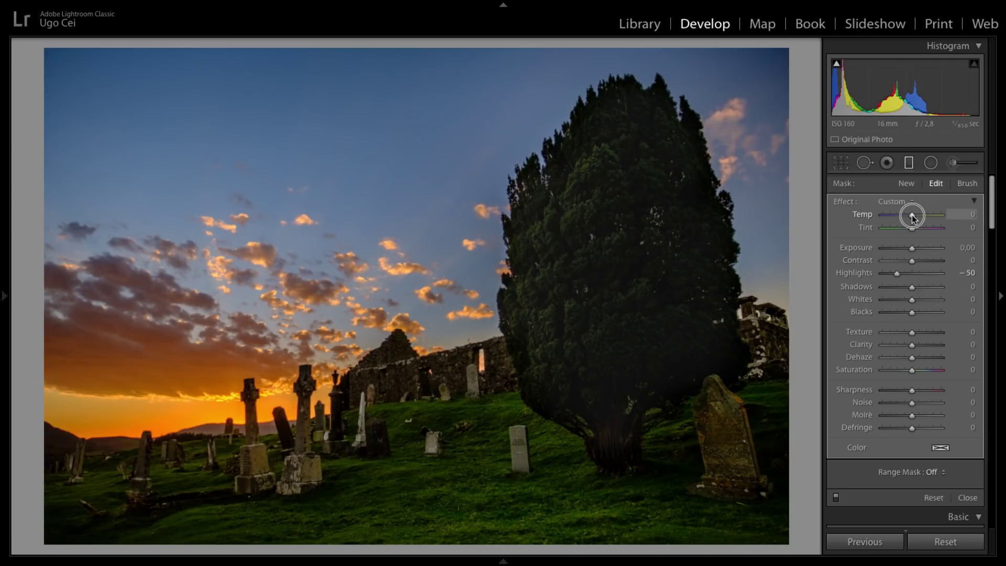
pyautogui.moveTo(913, 216); pyautogui.dragTo(909, 219)
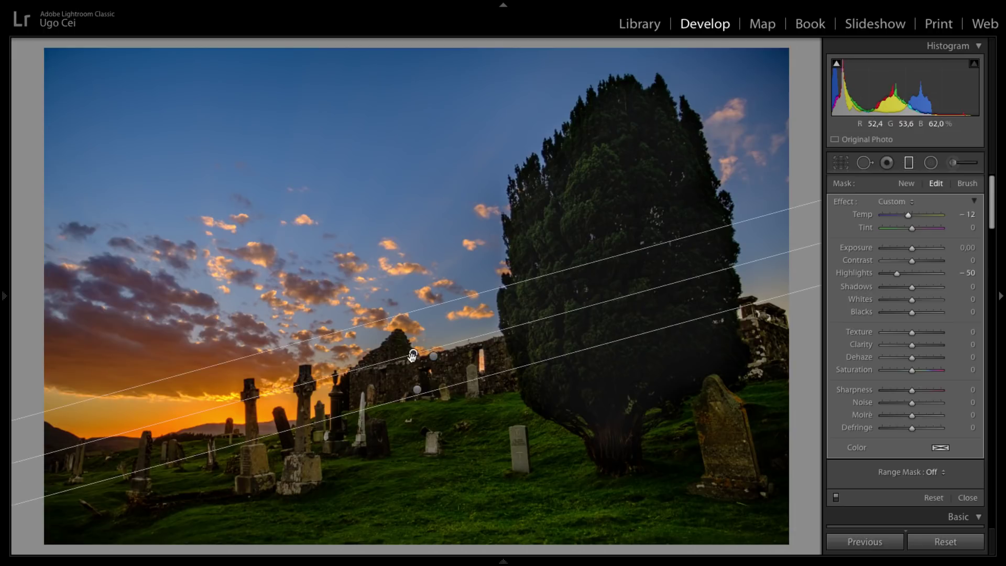
# - Delete the two older graduated filters near the ruins and select the newly drawn one
pyautogui.click(434, 358)
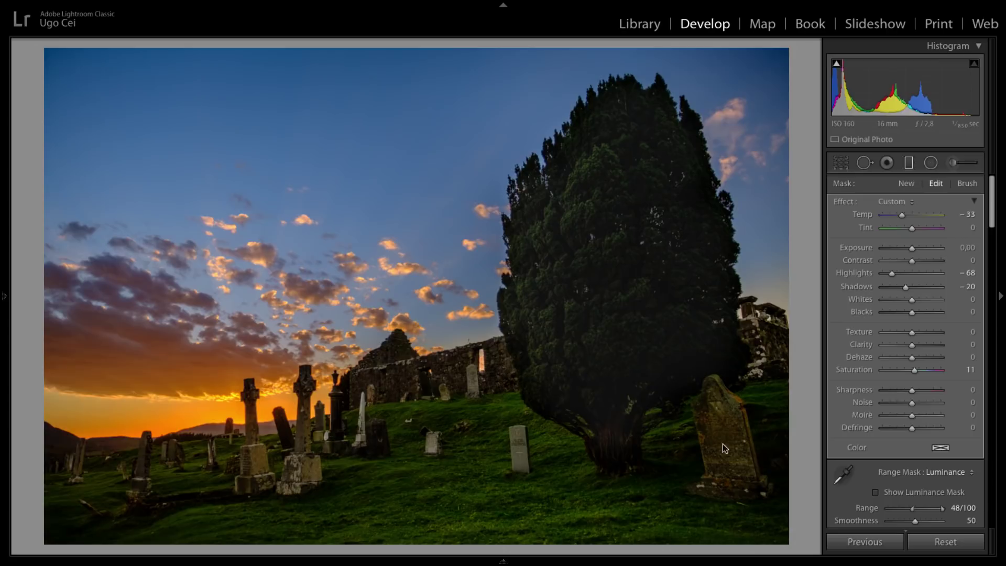
pyautogui.click(582, 364)
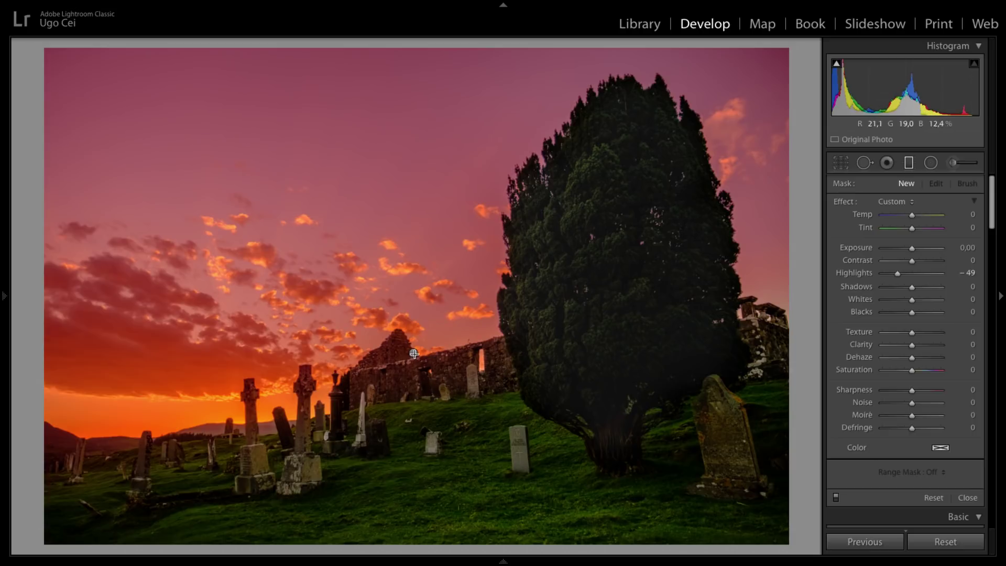
pyautogui.click(414, 353)
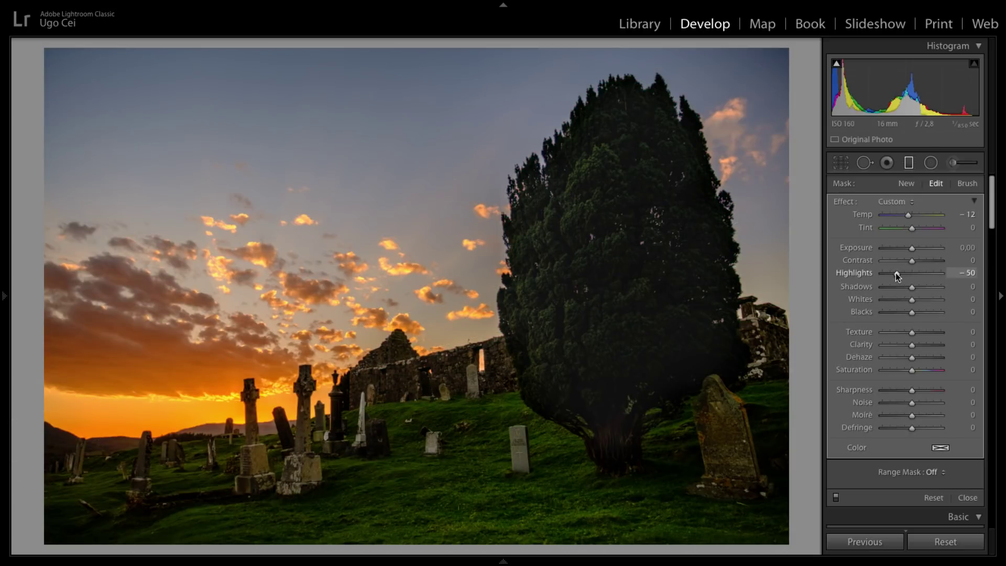
# - Switch the graduated filter off and on to compare its effect on the sky
pyautogui.click(835, 498)
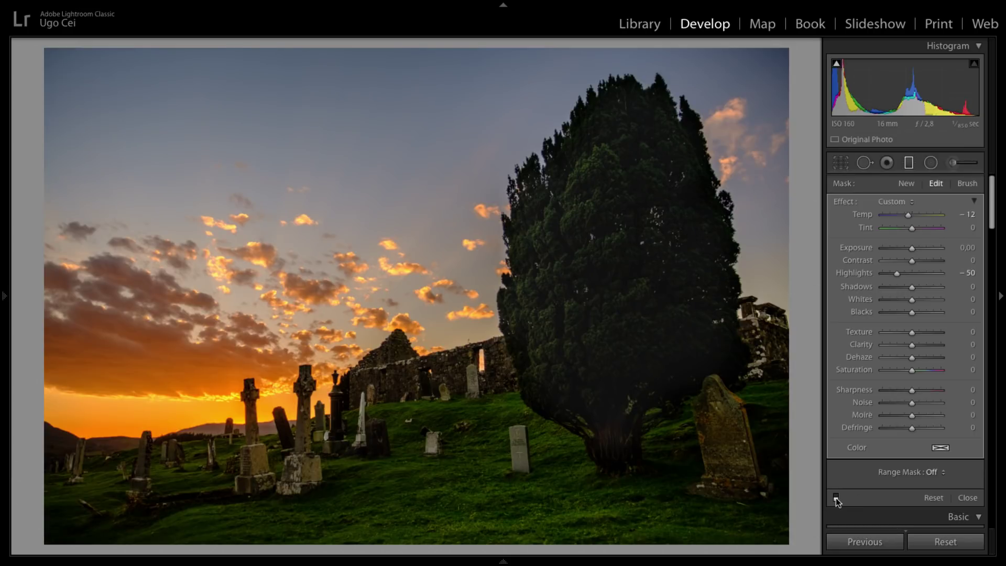
pyautogui.click(835, 497)
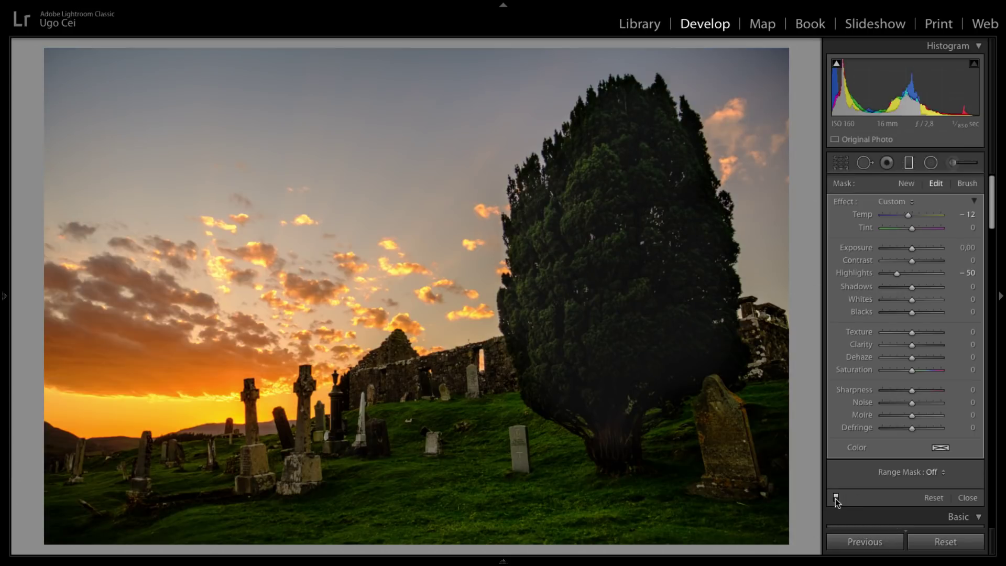
pyautogui.click(835, 498)
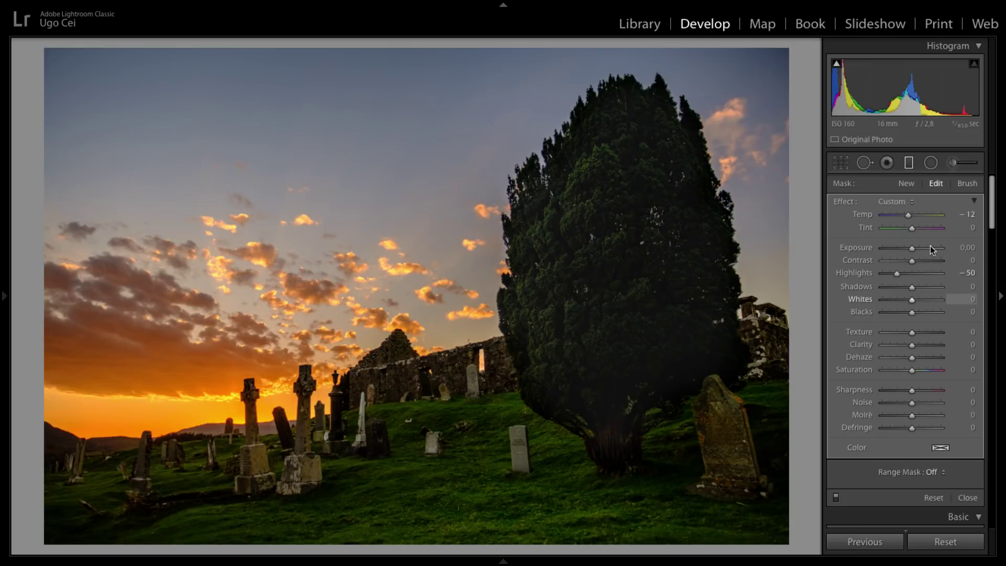
# - Set the graduated filter's temperature to -52 and exposure to 0.02, and check its mask overlay over the tree
pyautogui.moveTo(907, 215); pyautogui.dragTo(895, 214)
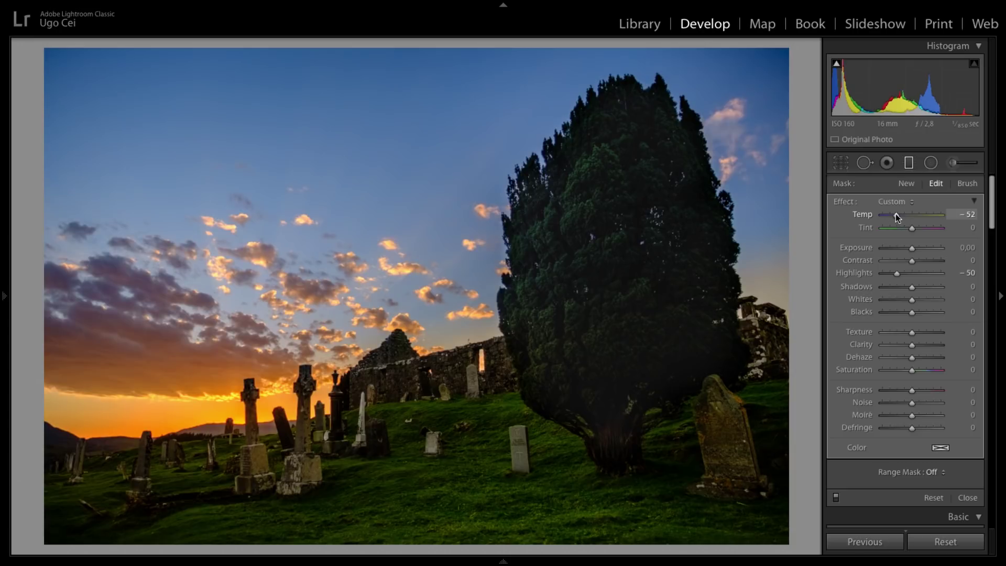
pyautogui.moveTo(908, 250); pyautogui.dragTo(909, 252)
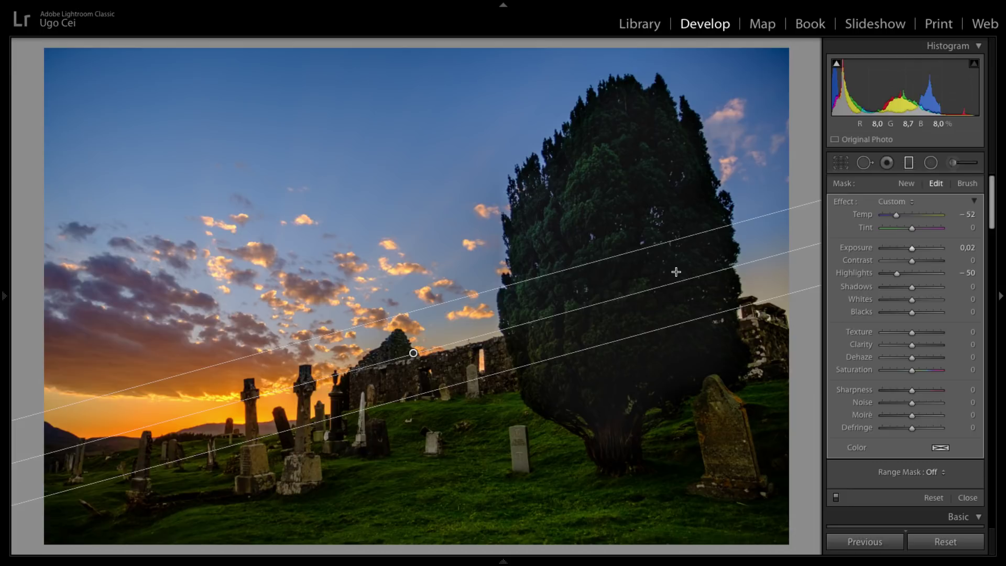
pyautogui.press('o')
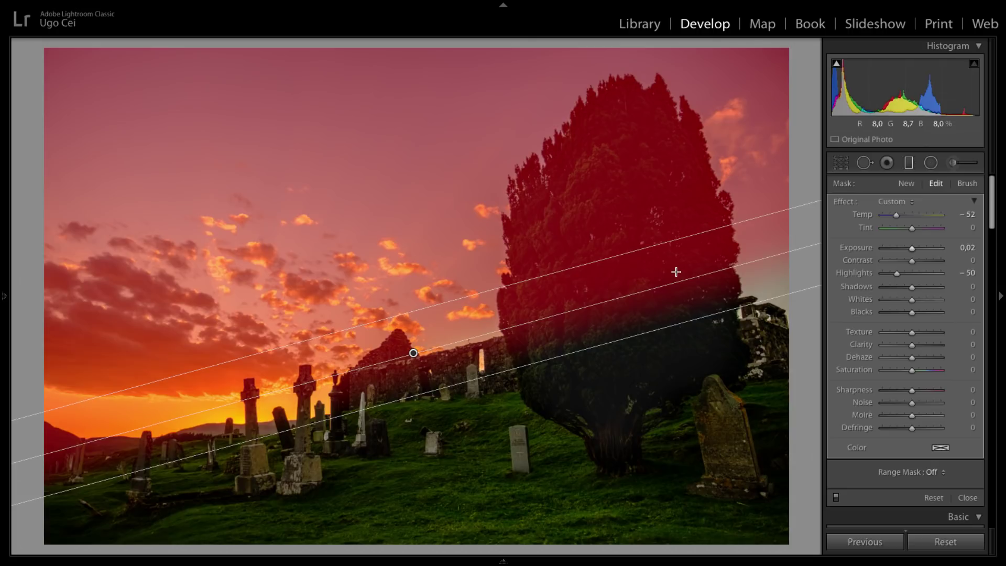
pyautogui.press('o')
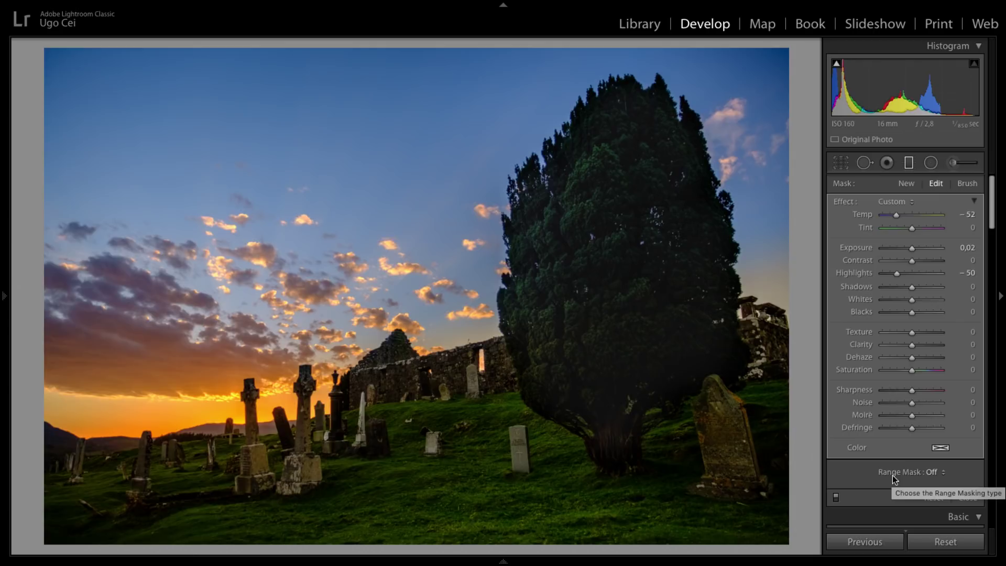
# - View the range mask types available for the graduated filter and leave the range mask off
pyautogui.click(935, 473)
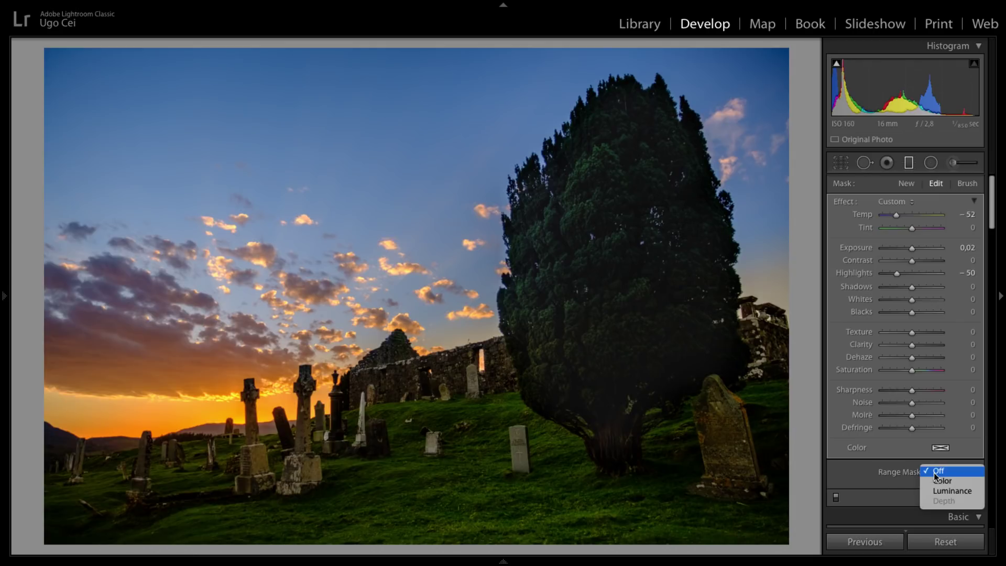
pyautogui.click(868, 466)
pyautogui.scroll(-3, 894, 473)
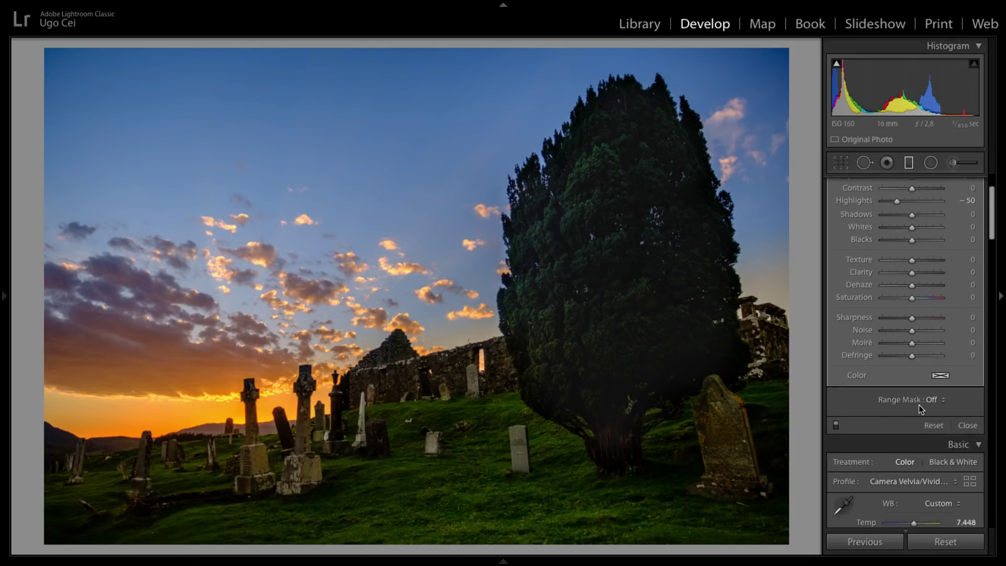
# - Apply a Luminance range mask to the graduated filter, set its range to 56/100 with the mask overlay shown, excluding the dark tree
pyautogui.scroll(-3, 918, 404)
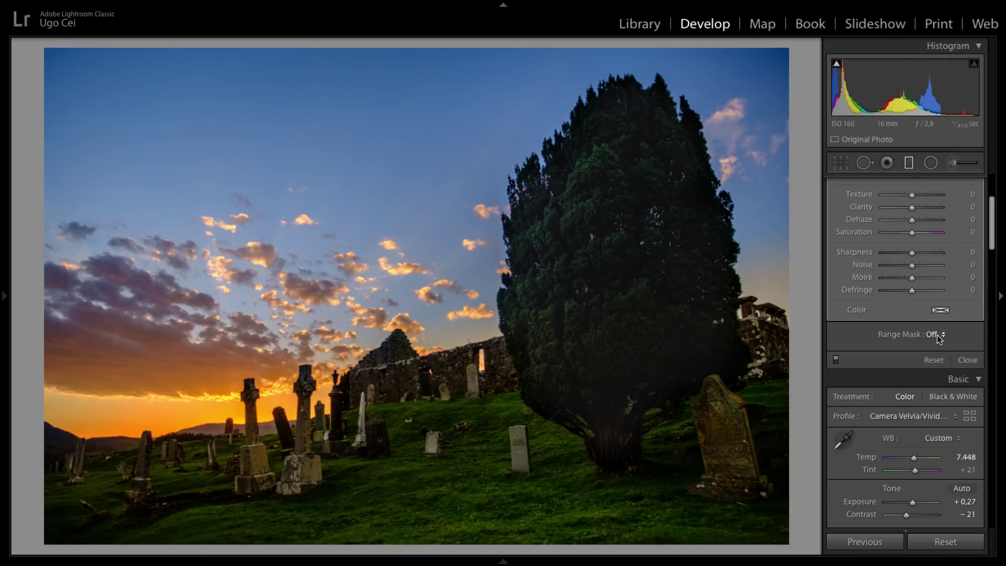
pyautogui.click(930, 335)
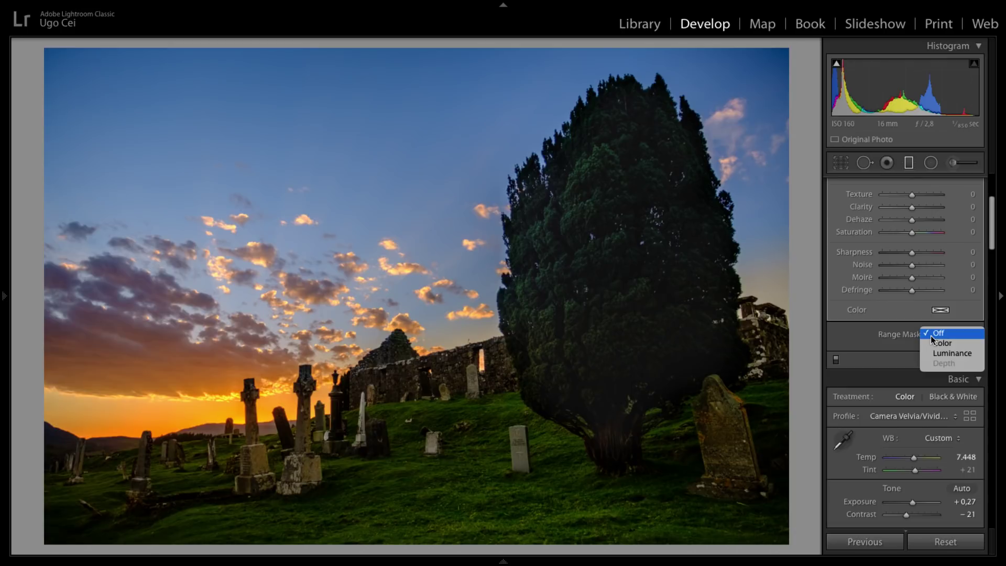
pyautogui.click(956, 353)
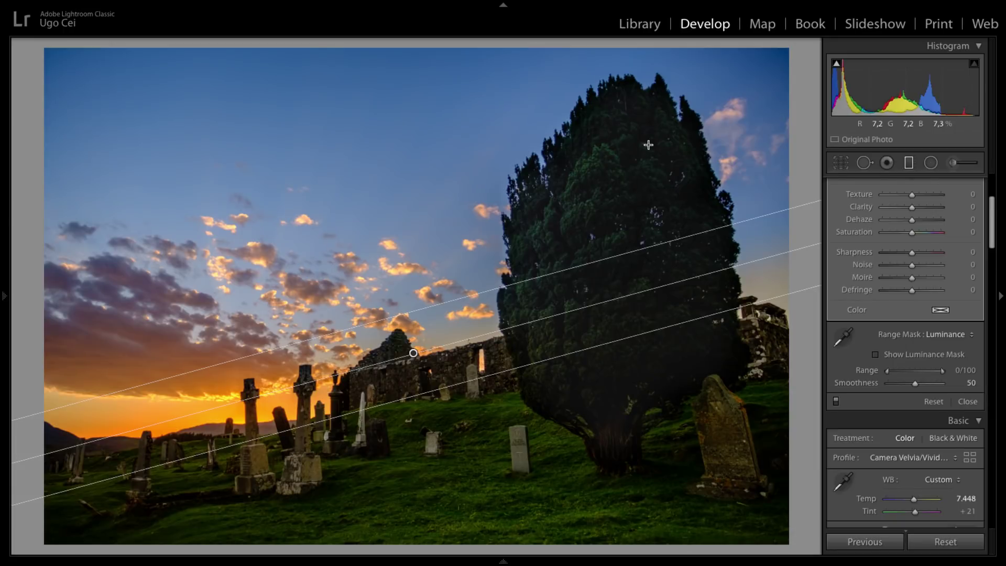
pyautogui.press('o')
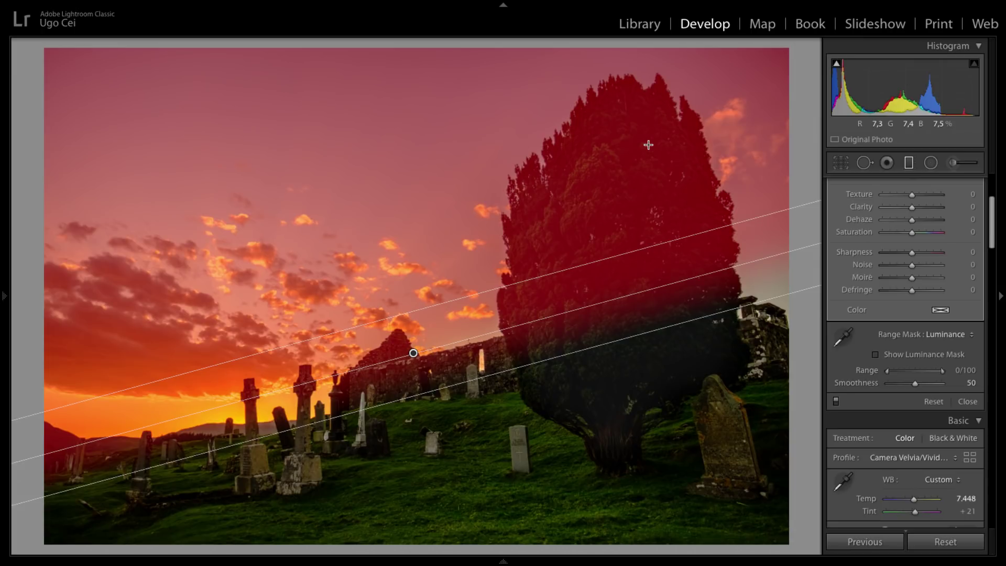
pyautogui.click(887, 373)
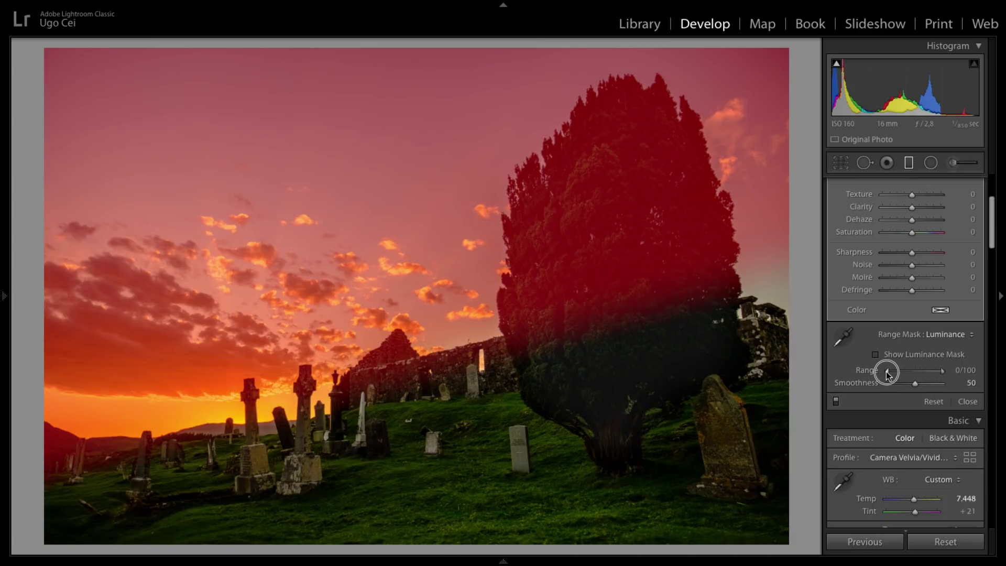
pyautogui.moveTo(888, 372); pyautogui.dragTo(917, 374)
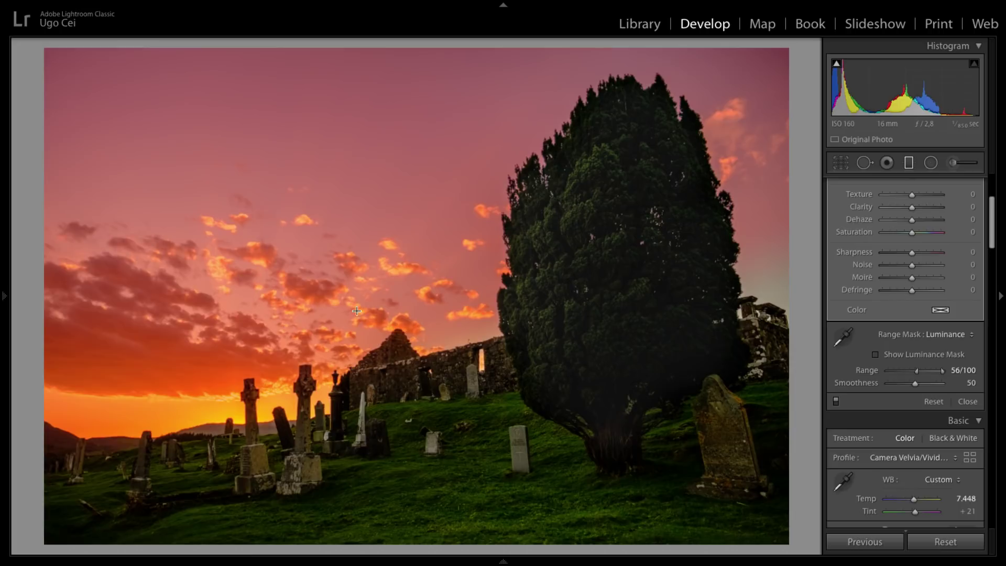
pyautogui.moveTo(401, 162)
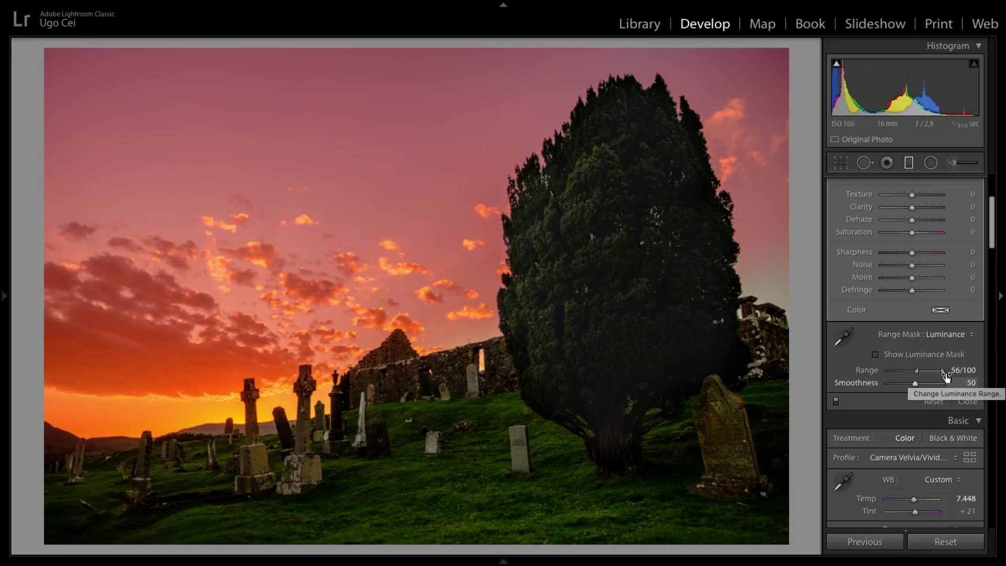
# - Compare the luminance mask preview with the regular mask overlay, and hide both
pyautogui.click(875, 355)
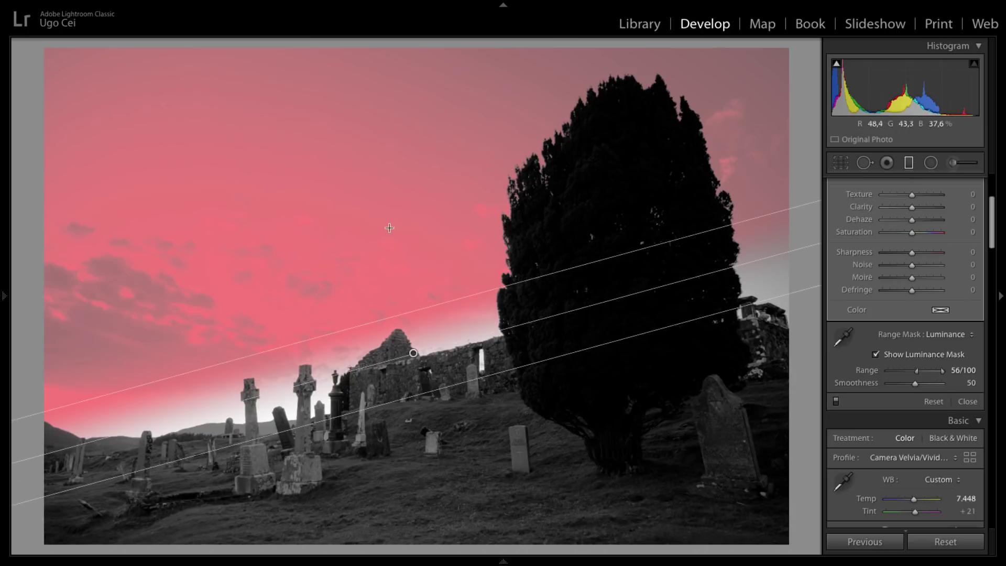
pyautogui.click(876, 356)
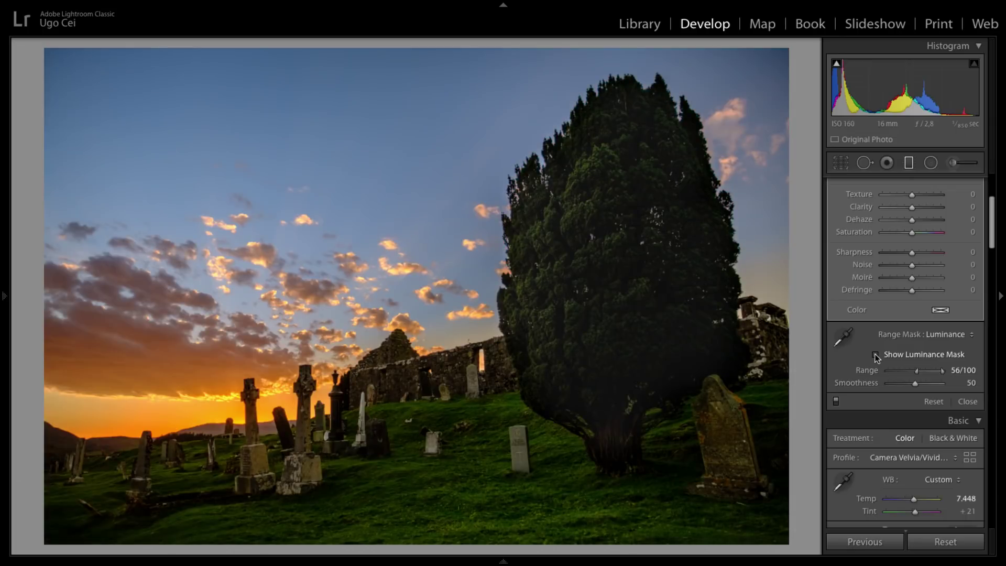
pyautogui.press('o')
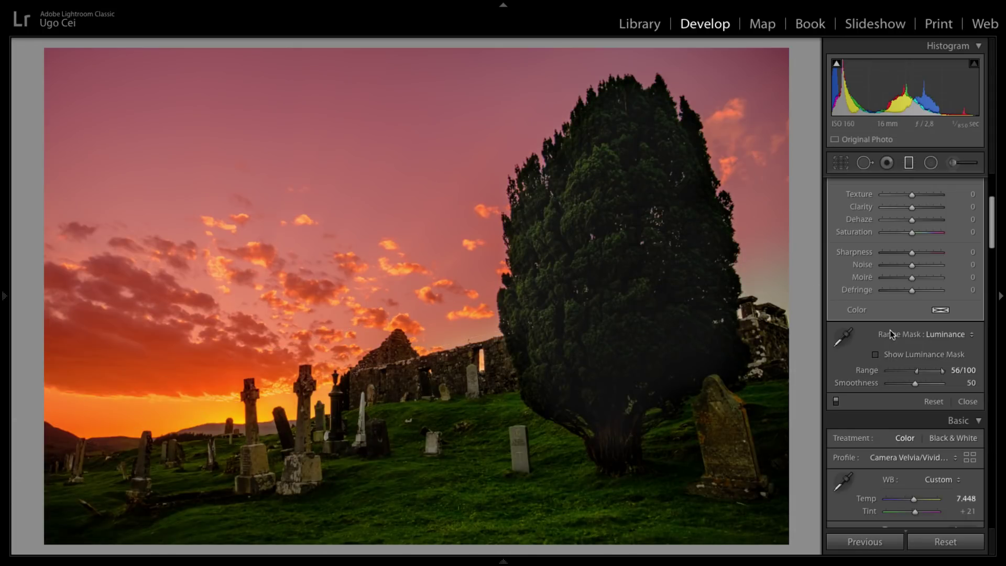
pyautogui.press('o')
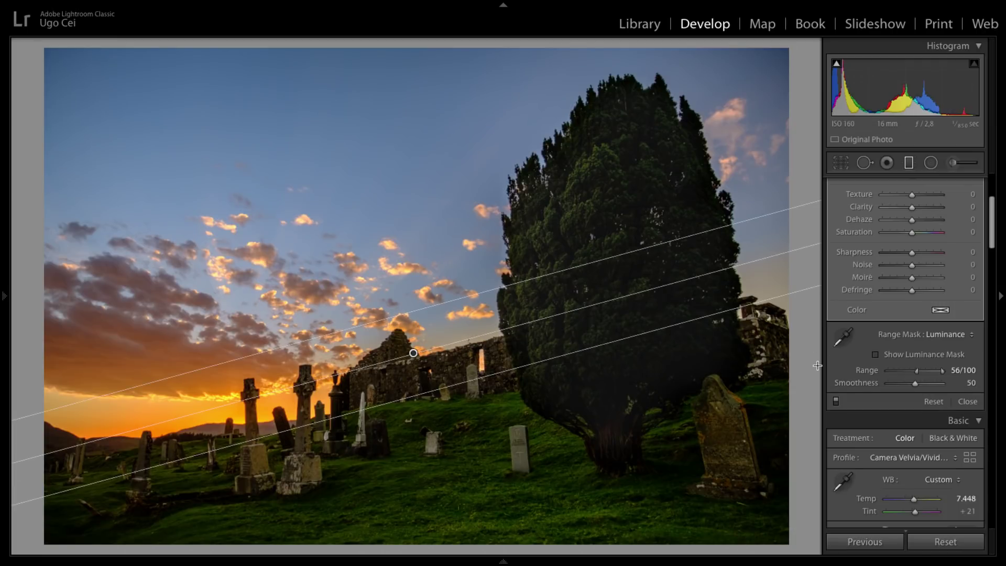
# - Switch the masked graduated filter off and on to compare its effect on the sky and tree
pyautogui.click(835, 402)
pyautogui.click(835, 402)
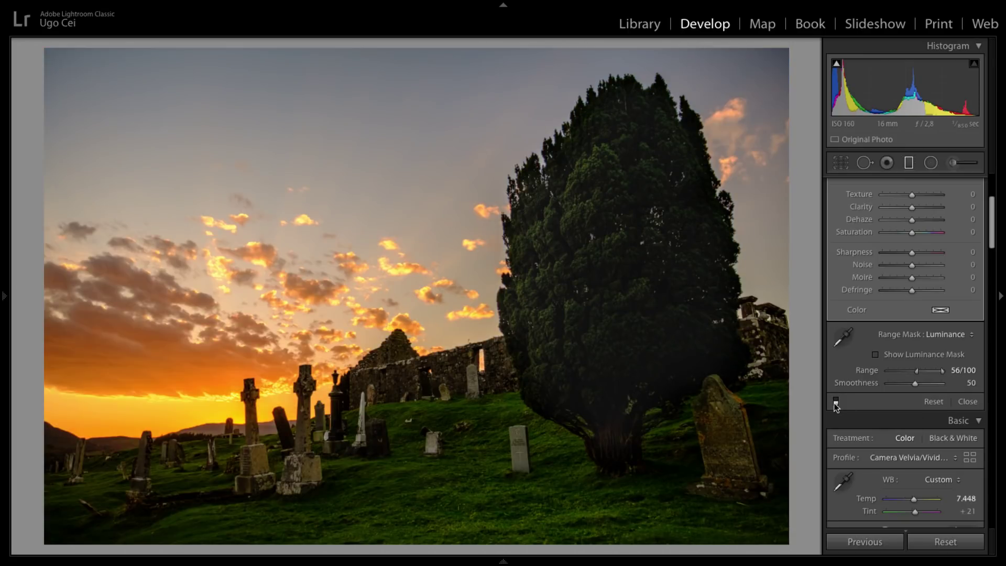
pyautogui.click(835, 403)
pyautogui.click(835, 402)
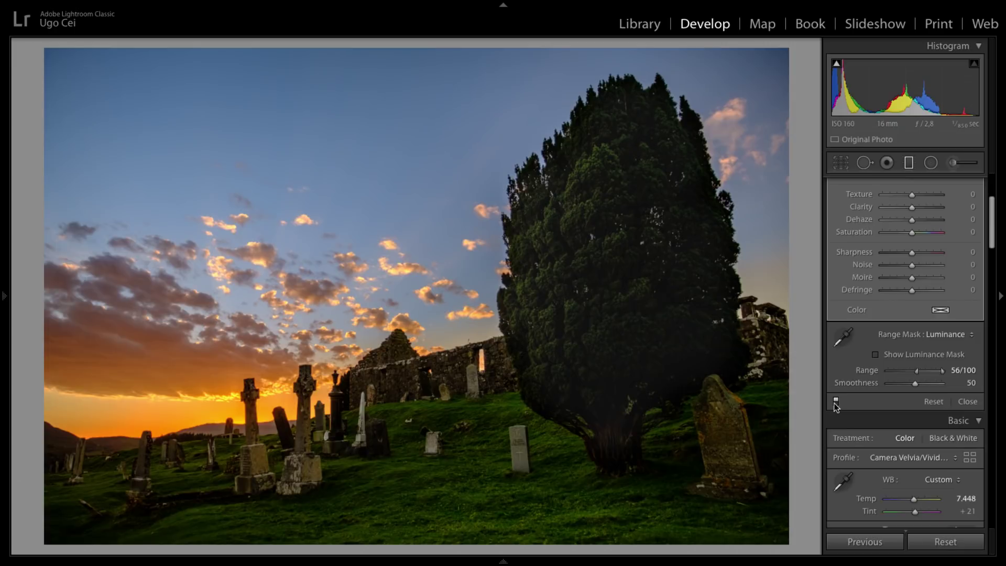
pyautogui.moveTo(807, 347)
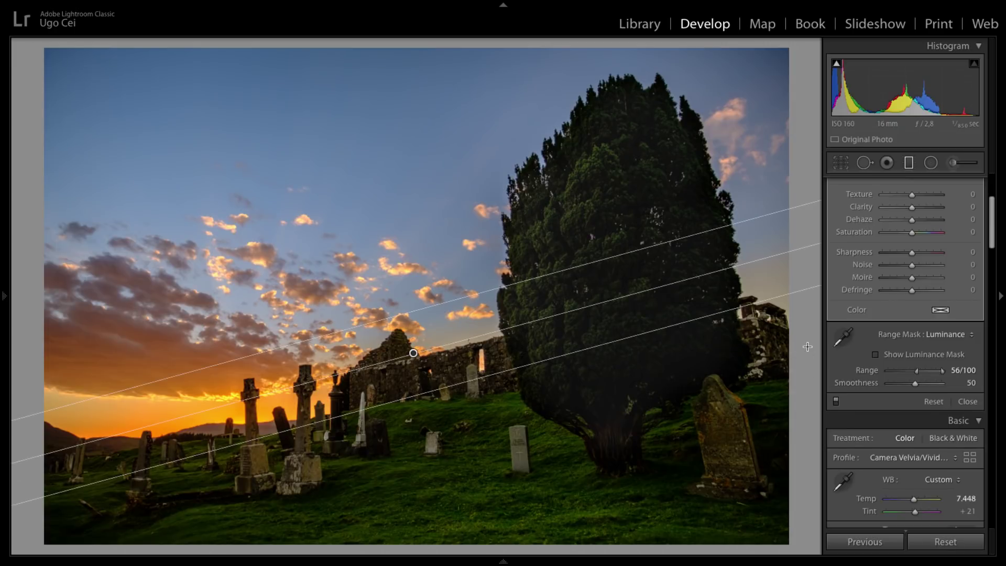
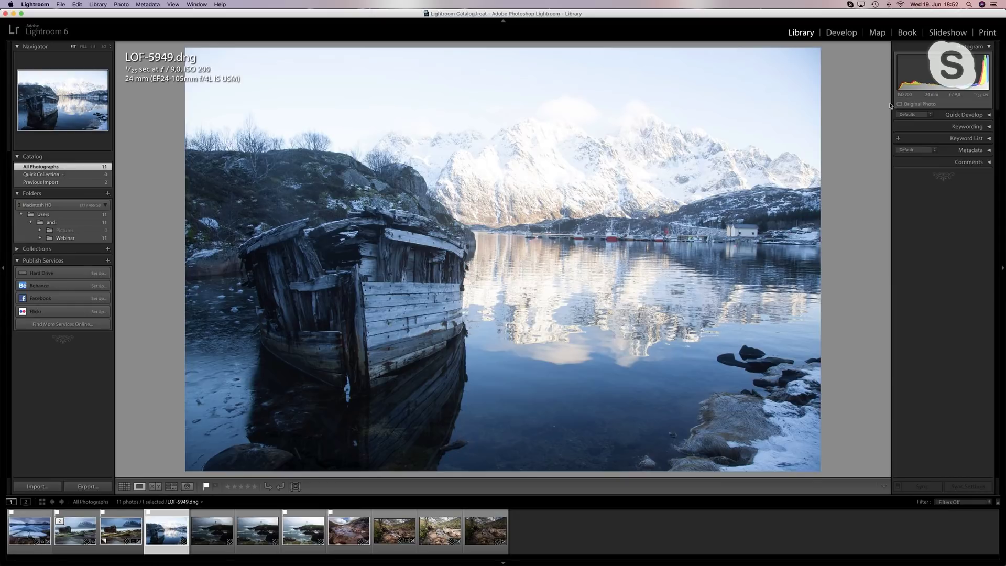
# - Develop LOF-5949.dng in the single-photo view, setting Highlights to -98 and checking the snowy mountains up close
pyautogui.click(839, 33)
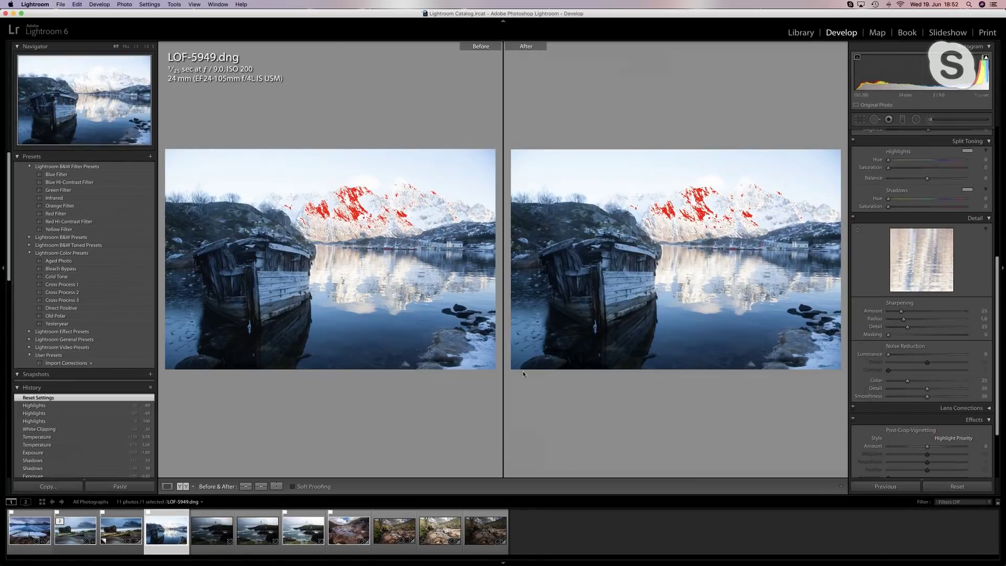
pyautogui.click(167, 487)
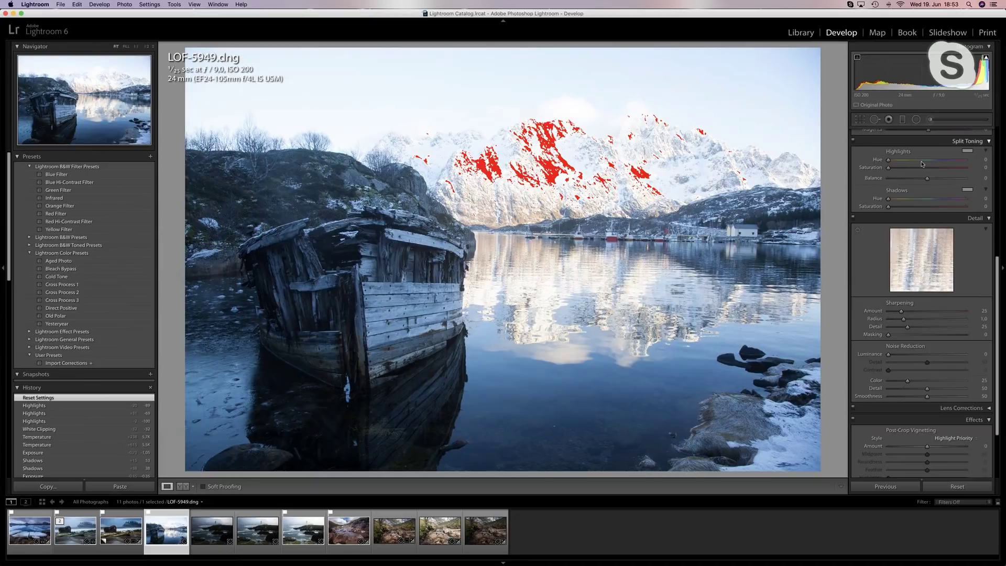
pyautogui.scroll(2, 921, 166)
pyautogui.scroll(10, 921, 167)
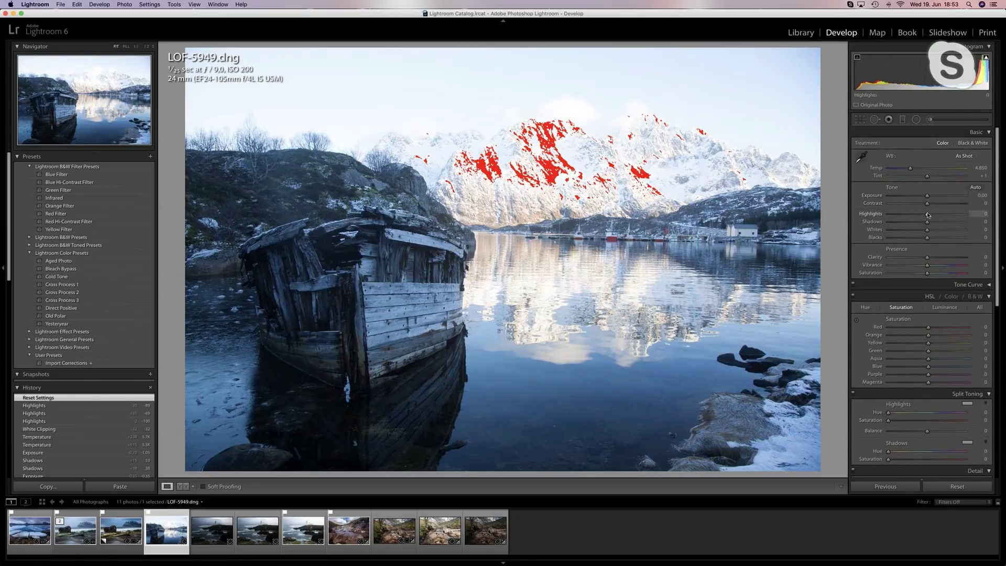
pyautogui.moveTo(926, 215); pyautogui.dragTo(888, 219)
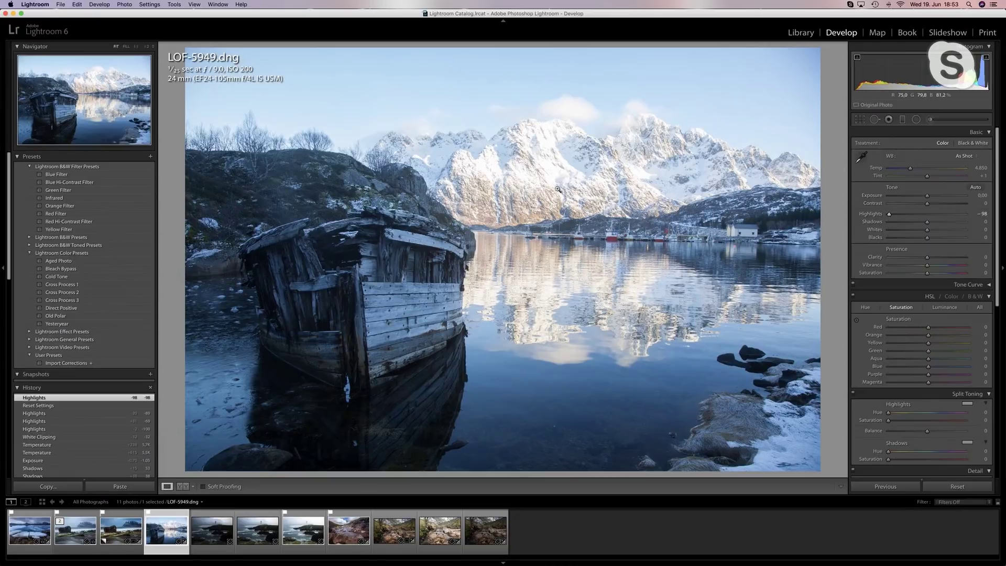
pyautogui.click(546, 142)
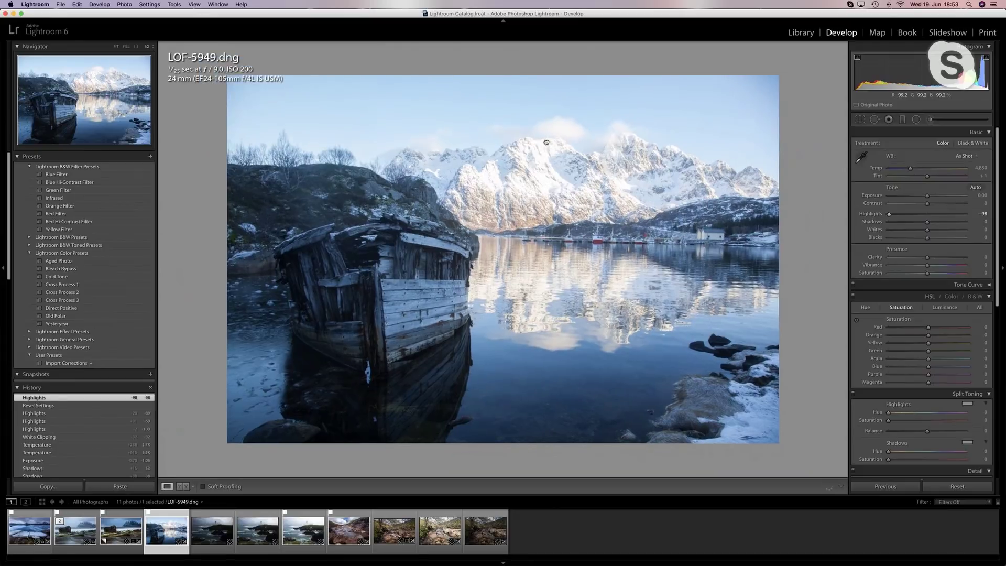
pyautogui.click(537, 147)
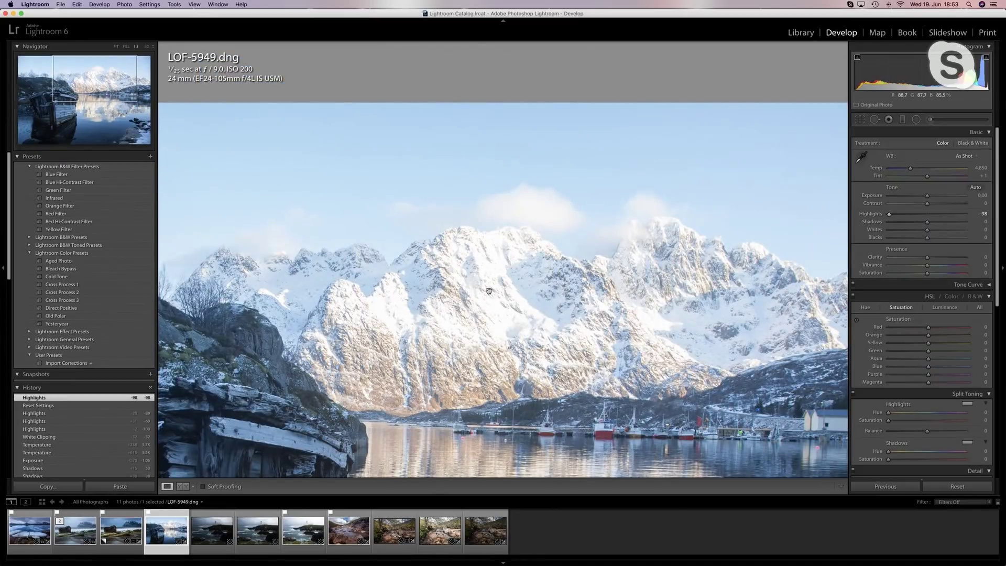
pyautogui.click(508, 272)
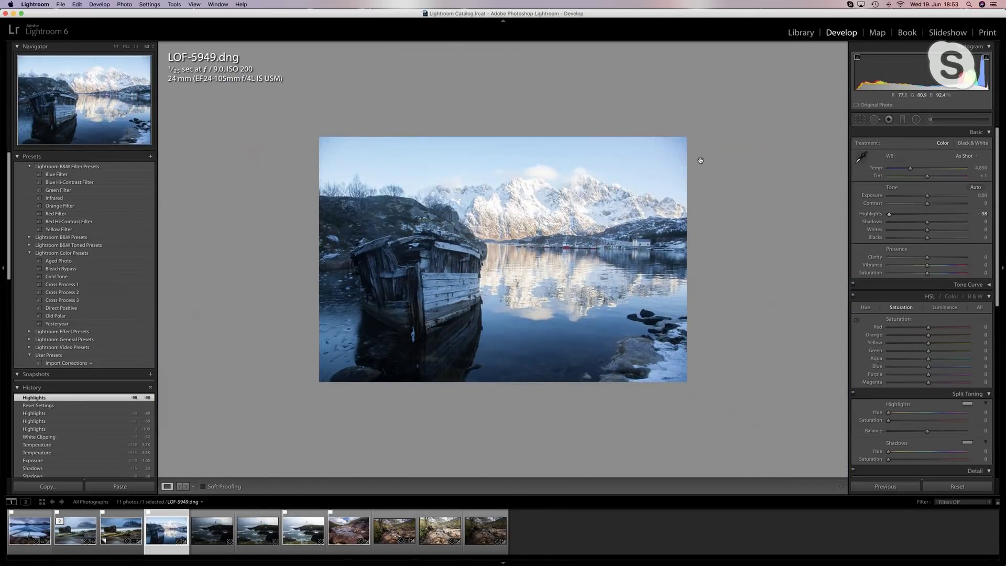
# - Add a slightly tilted graduated filter with exposure -0.50 over the sky and mountains, and close the filter tool
pyautogui.click(903, 120)
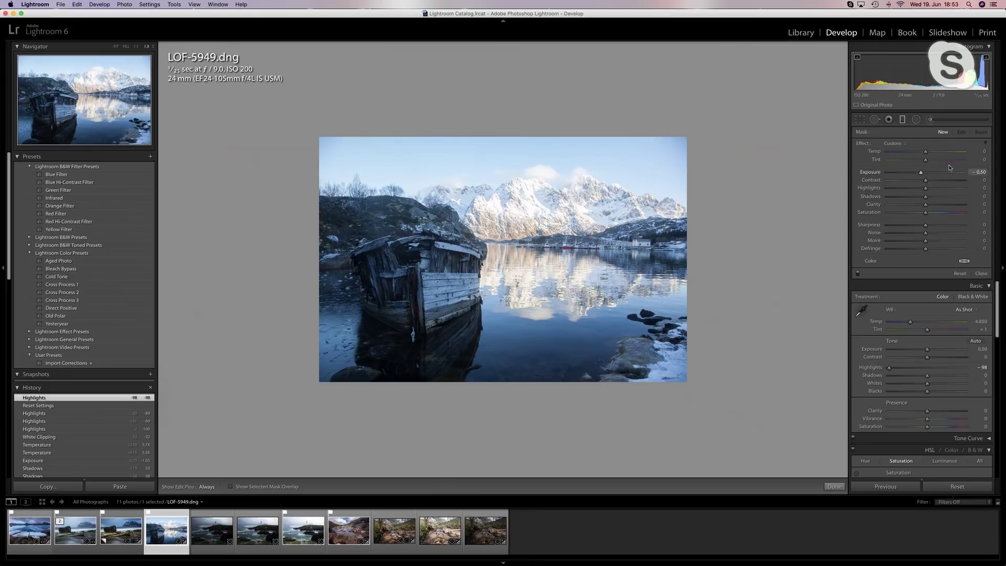
pyautogui.moveTo(570, 167); pyautogui.dragTo(561, 269)
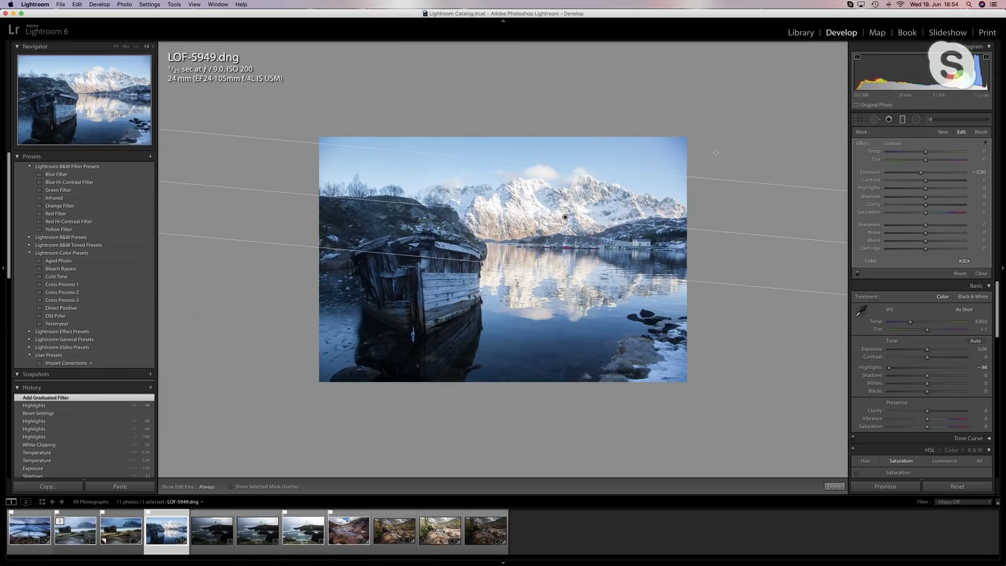
pyautogui.click(901, 120)
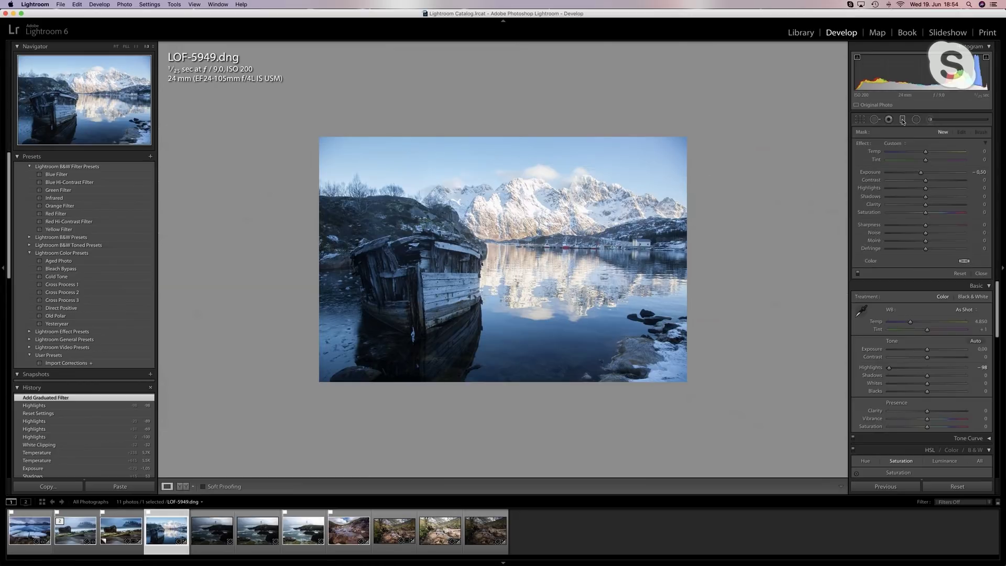
pyautogui.click(679, 152)
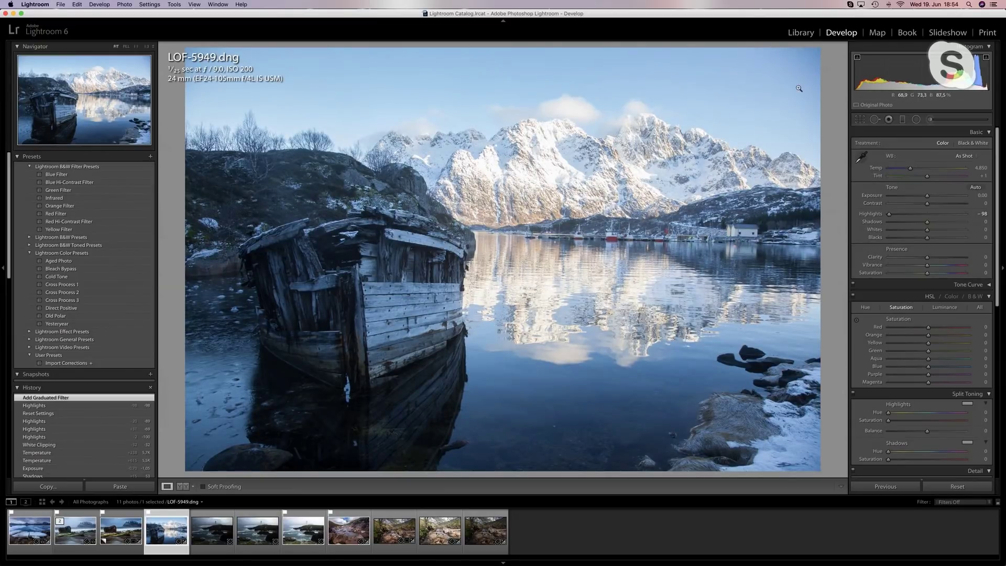
# - Set Shadows to +42, fit the photo to the view, and show the capture date and dimensions in the info overlay
pyautogui.click(763, 145)
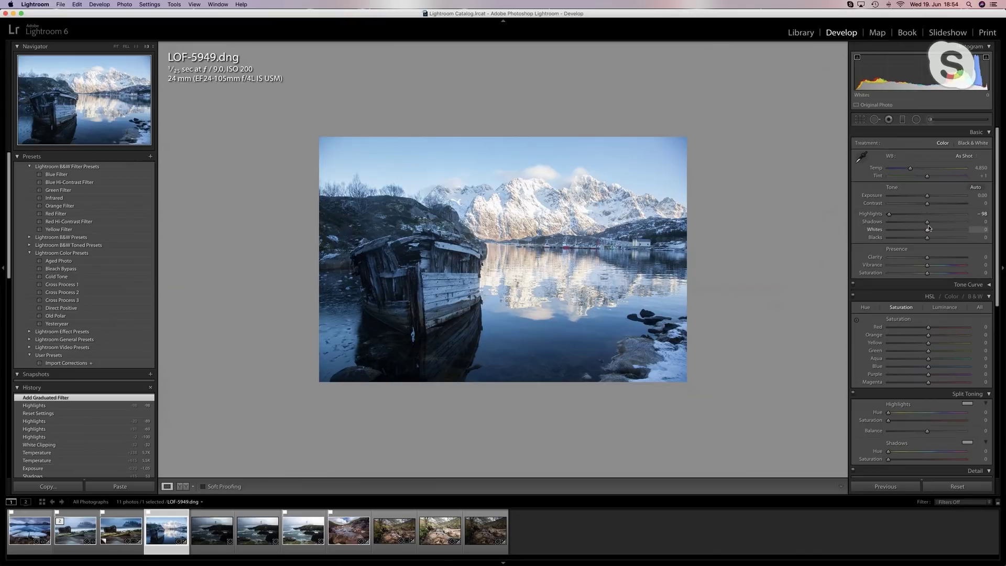
pyautogui.moveTo(926, 223); pyautogui.dragTo(945, 226)
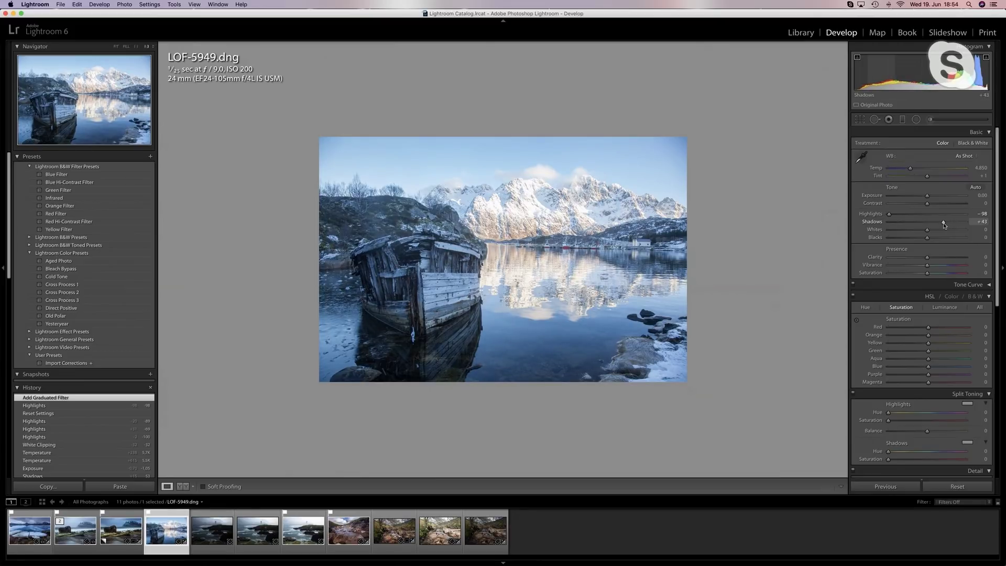
pyautogui.moveTo(944, 225); pyautogui.dragTo(944, 225)
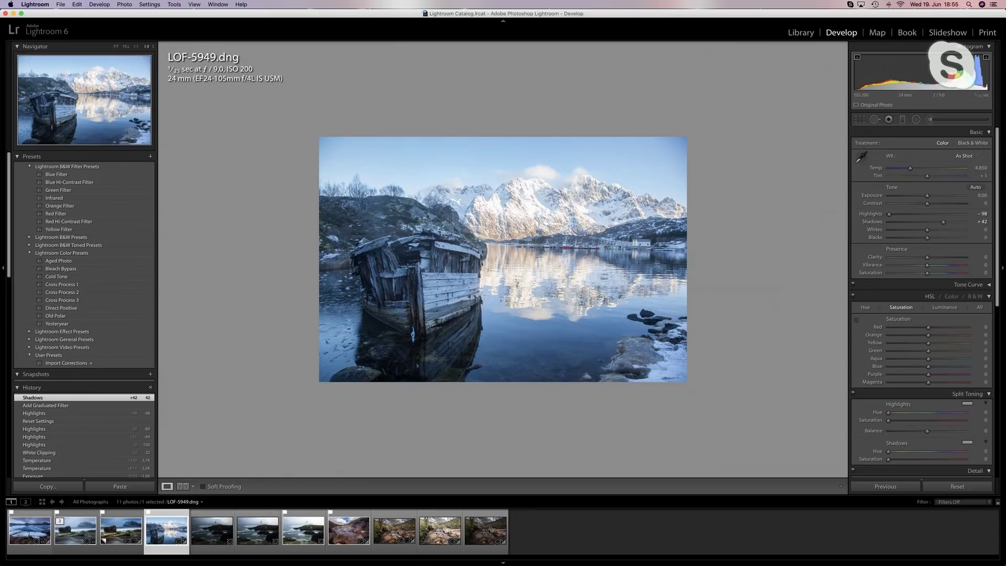
pyautogui.click(117, 47)
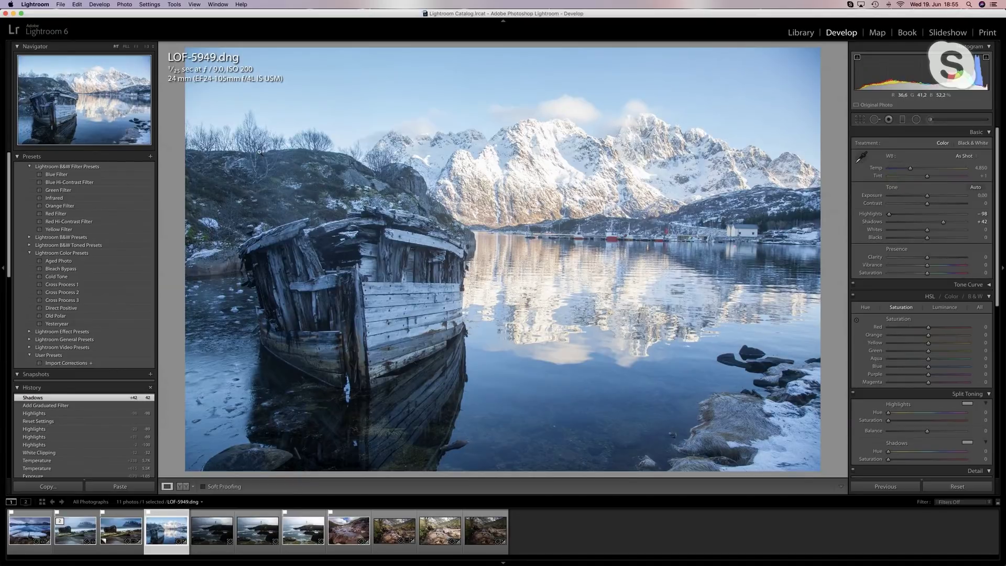
pyautogui.press('i')
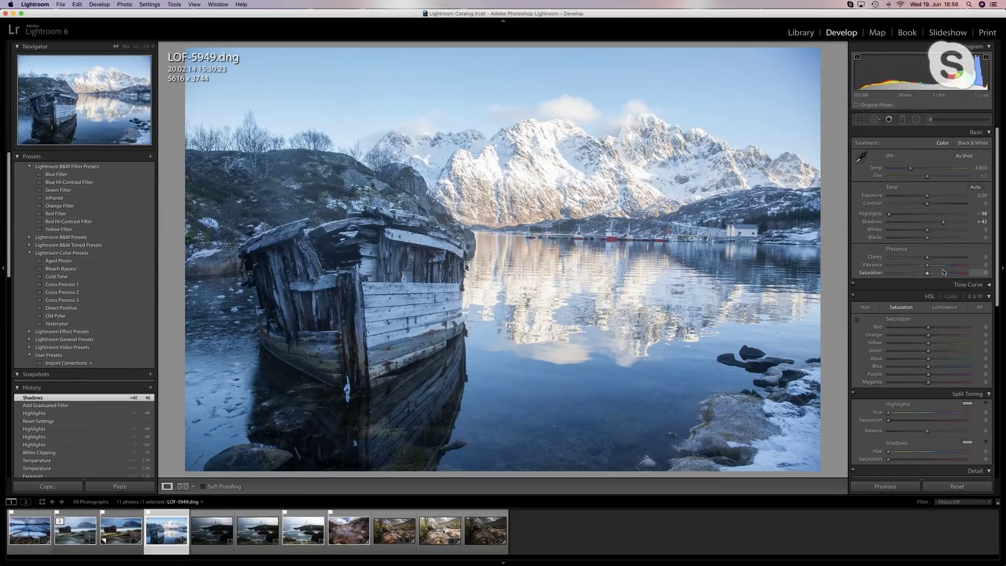
# - Set Clarity to +32 and Blacks to -3 for the boat photo
pyautogui.moveTo(927, 259); pyautogui.dragTo(940, 265)
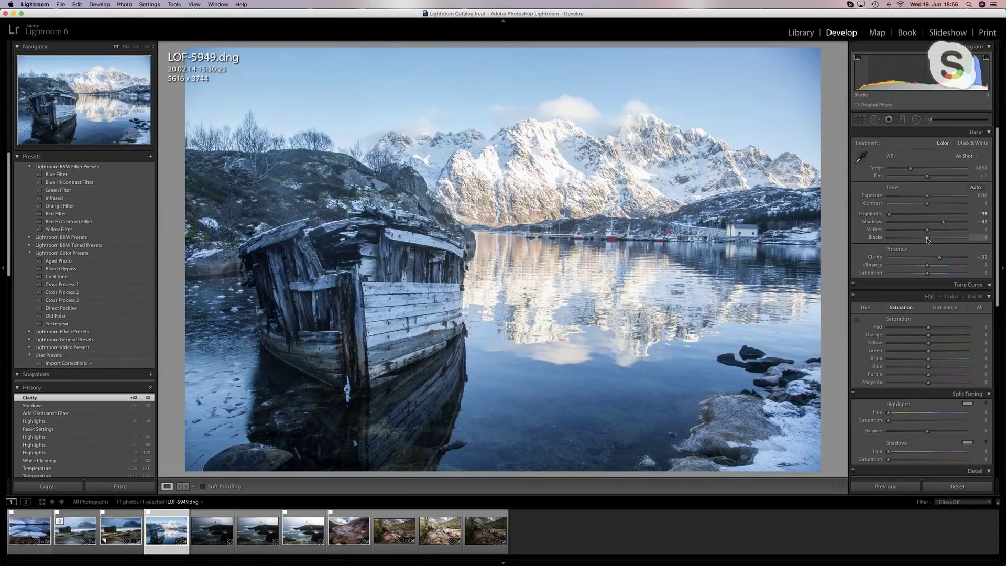
pyautogui.moveTo(927, 239)
pyautogui.mouseDown()
pyautogui.moveTo(911, 241)
pyautogui.moveTo(925, 240)
pyautogui.mouseUp()
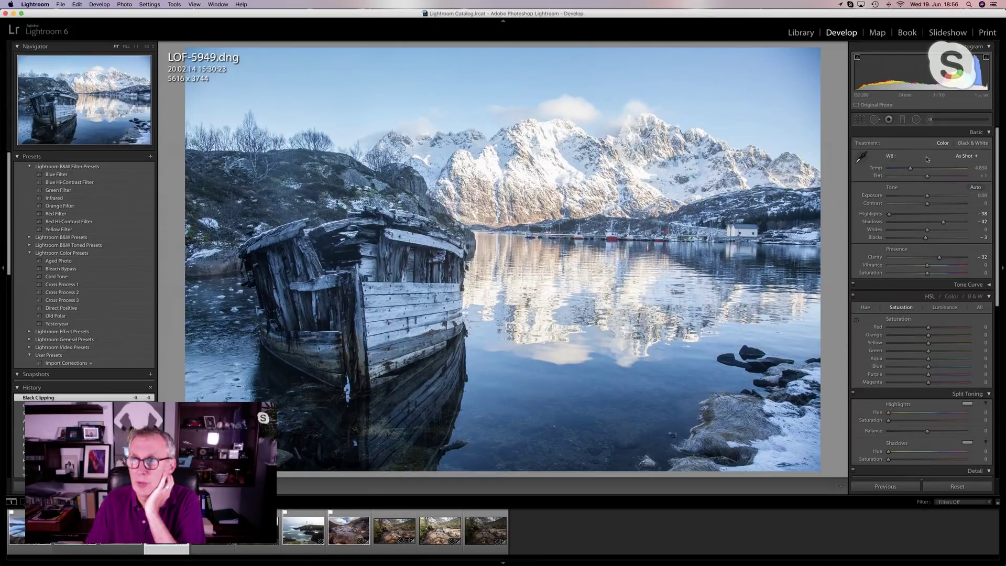
# - Convert the boat photo to black and white, and undo the conversion
pyautogui.click(979, 143)
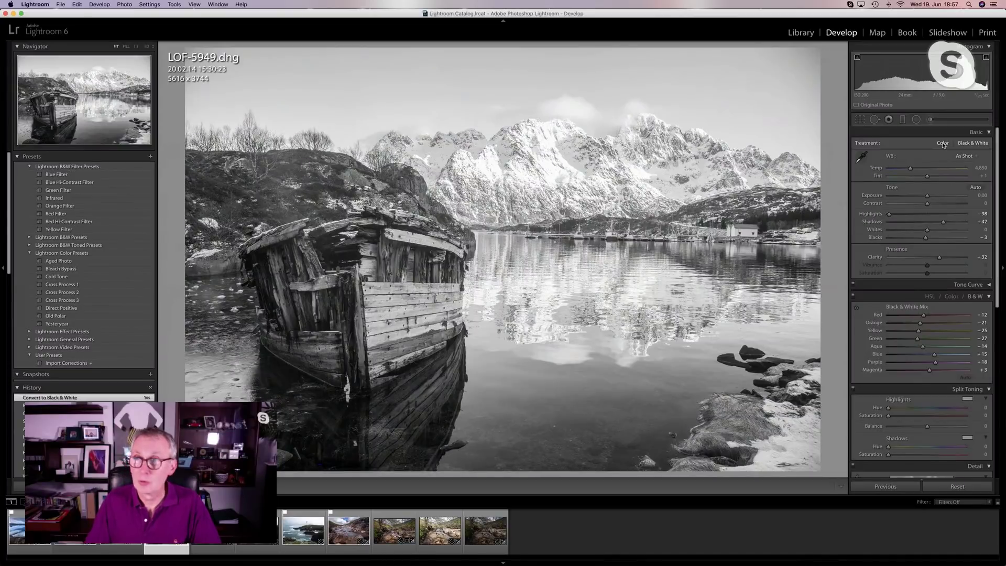
pyautogui.press('super+z')
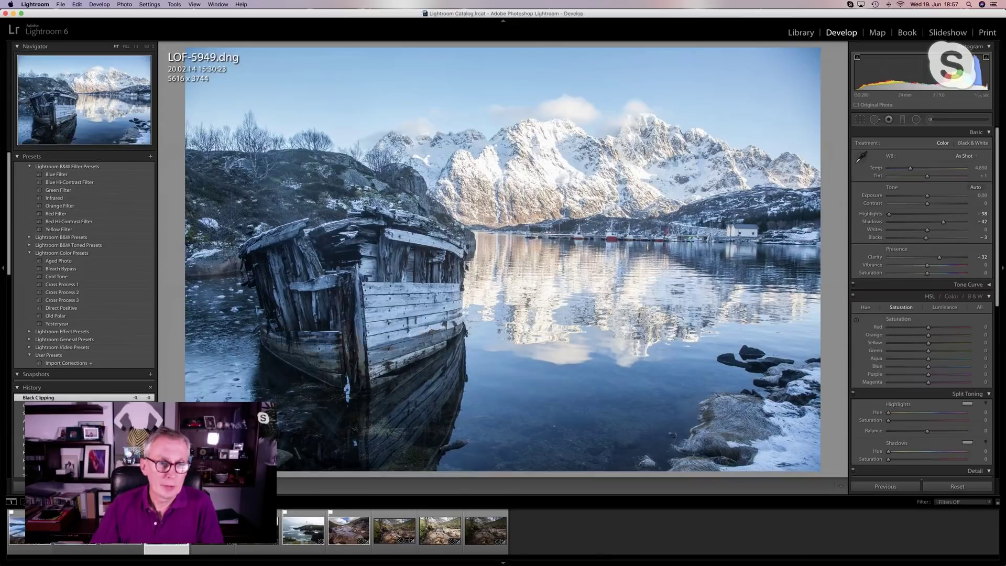
# - Send the boat photo LOF-5949.dng from Lightroom to Silver Efex Pro 2 for editing
pyautogui.rightClick(168, 530)
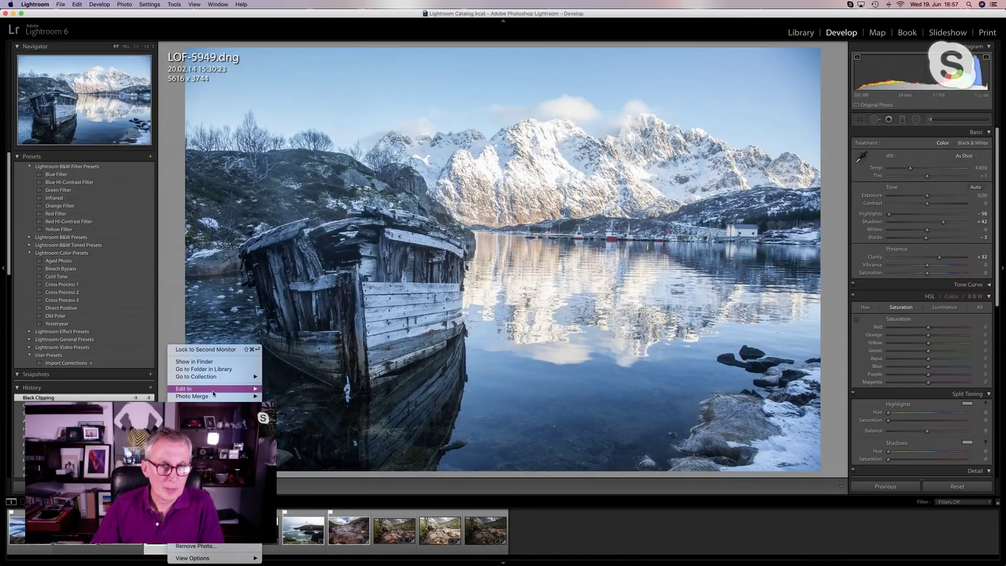
pyautogui.moveTo(230, 389)
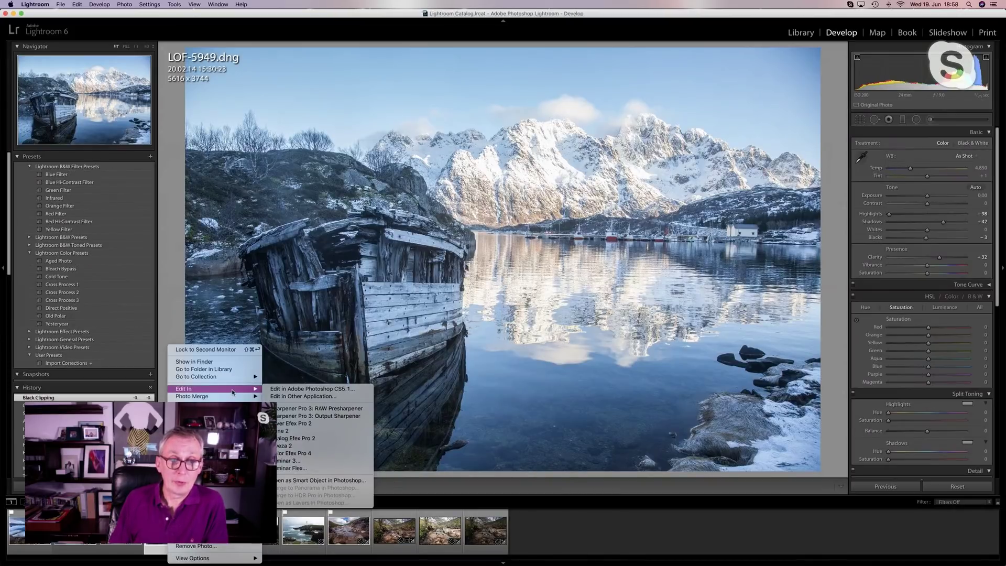
pyautogui.click(316, 425)
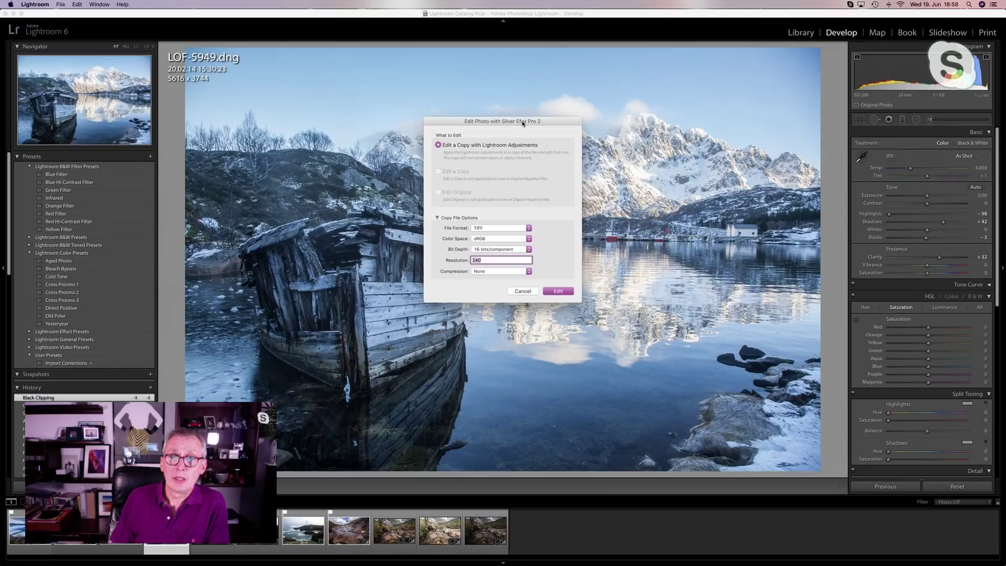
# - Keep TIFF as the copy's file format, set its compression to ZIP, and open it for editing in an enlarged Silver Efex Pro 2 window
pyautogui.moveTo(522, 123); pyautogui.dragTo(497, 137)
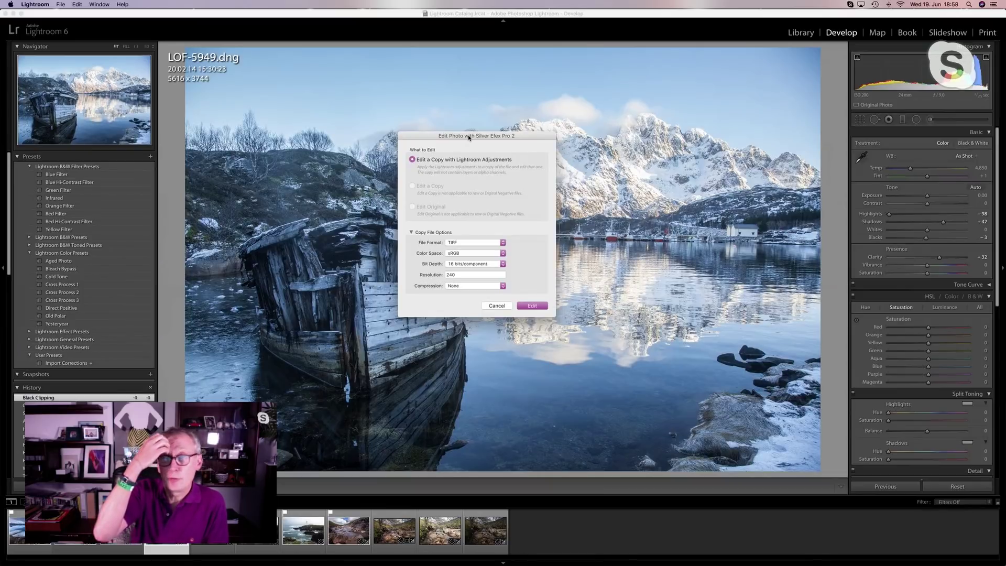
pyautogui.click(482, 243)
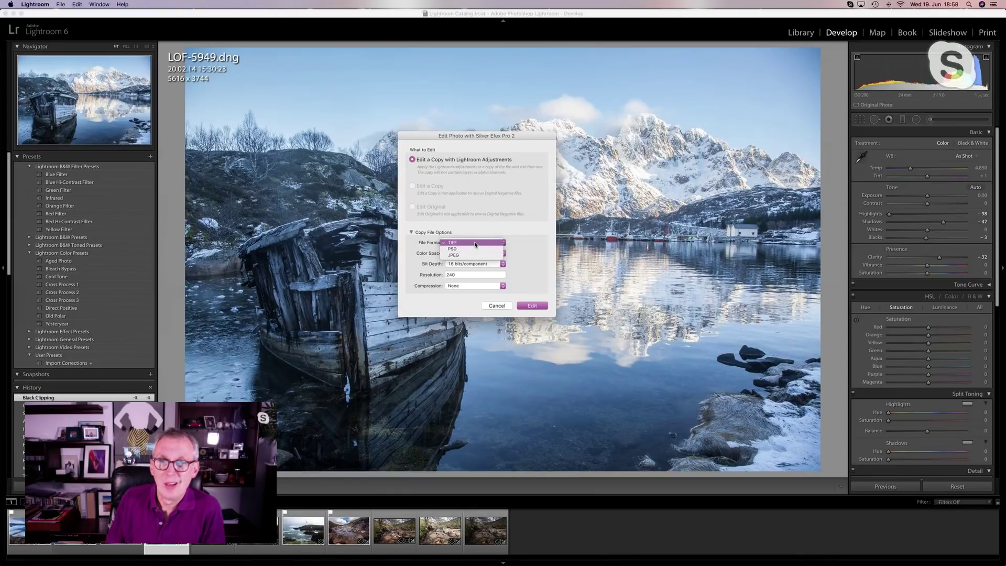
pyautogui.click(475, 243)
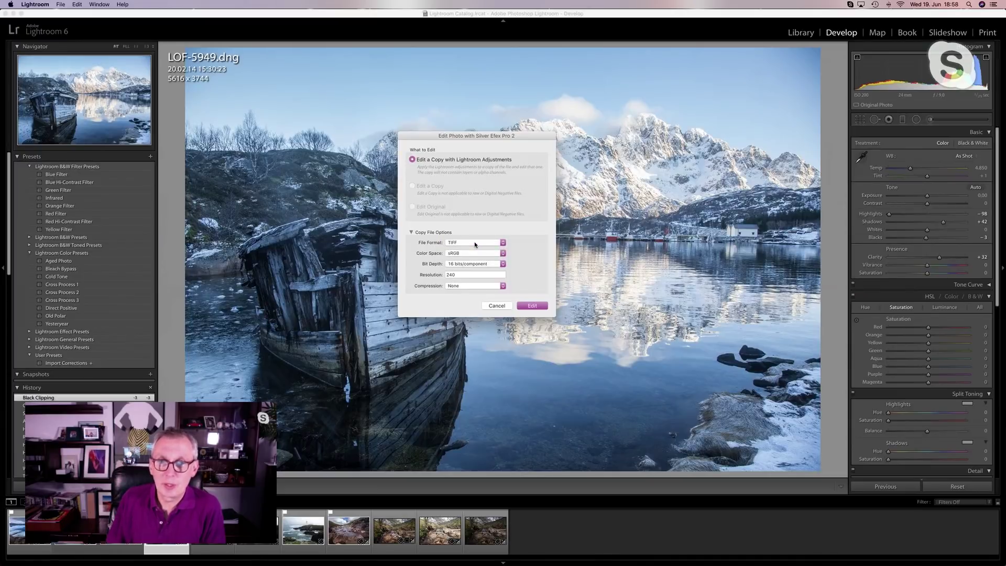
pyautogui.click(467, 288)
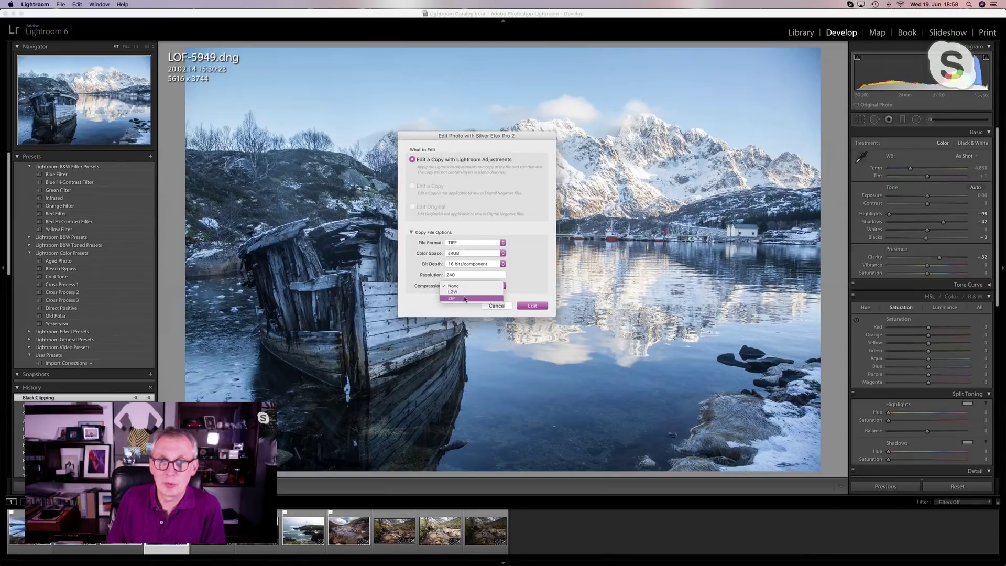
pyautogui.click(464, 299)
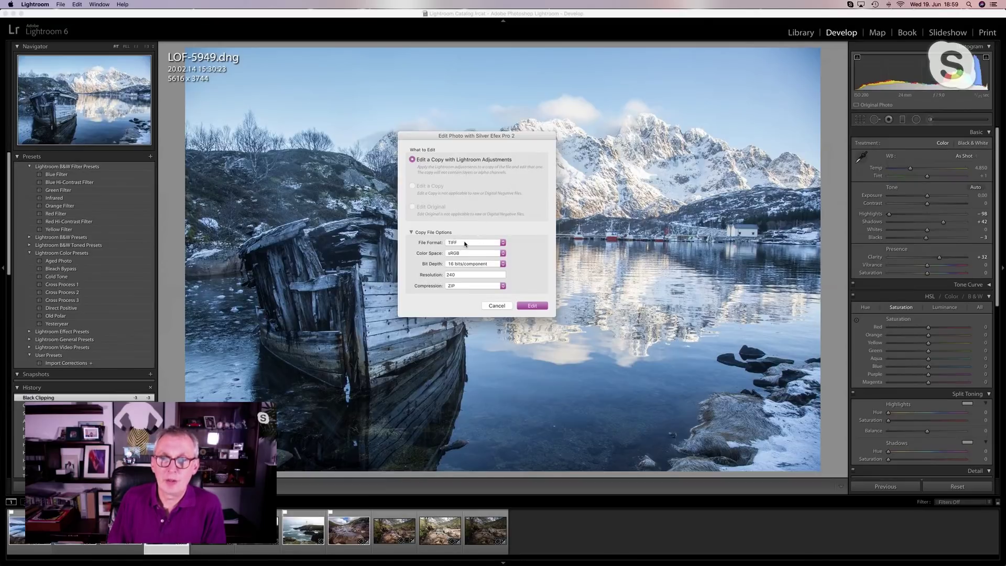
pyautogui.click(532, 306)
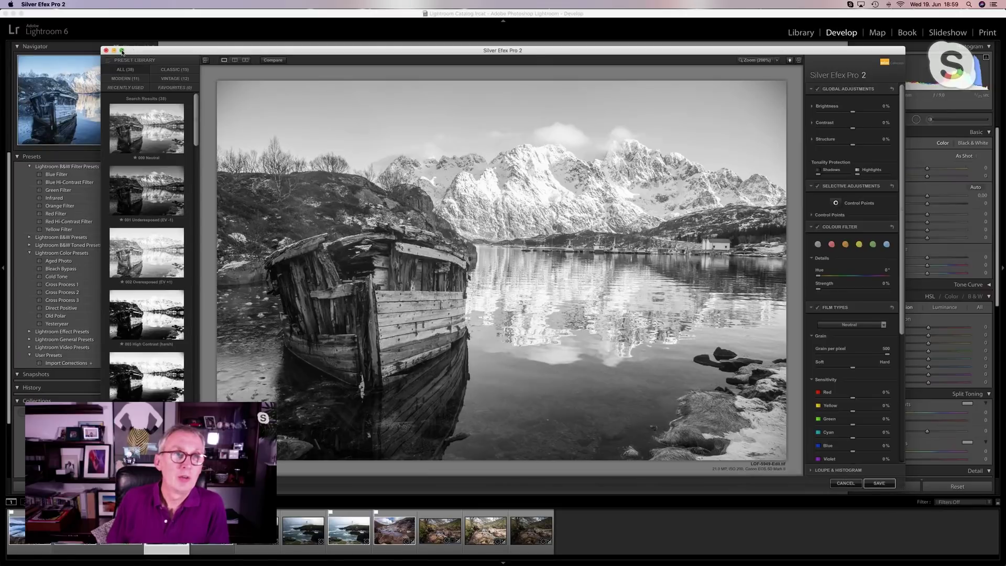
pyautogui.click(123, 51)
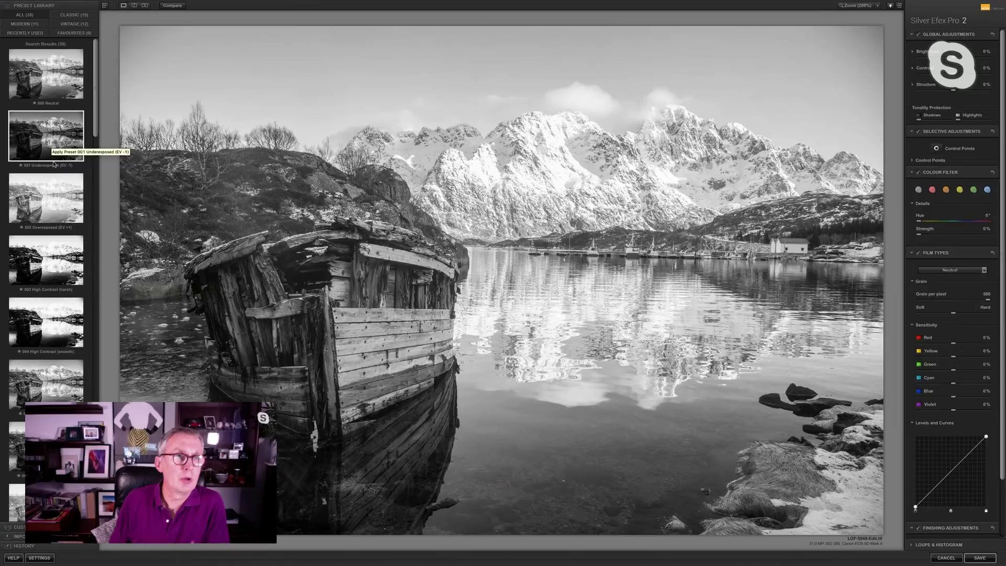
# - Try the presets 001 Underexposed (EV -1), 002 Overexposed (EV +1), 005 High Structure (harsh), 009 Low Key 1 and 010 Low Key 2
pyautogui.click(49, 141)
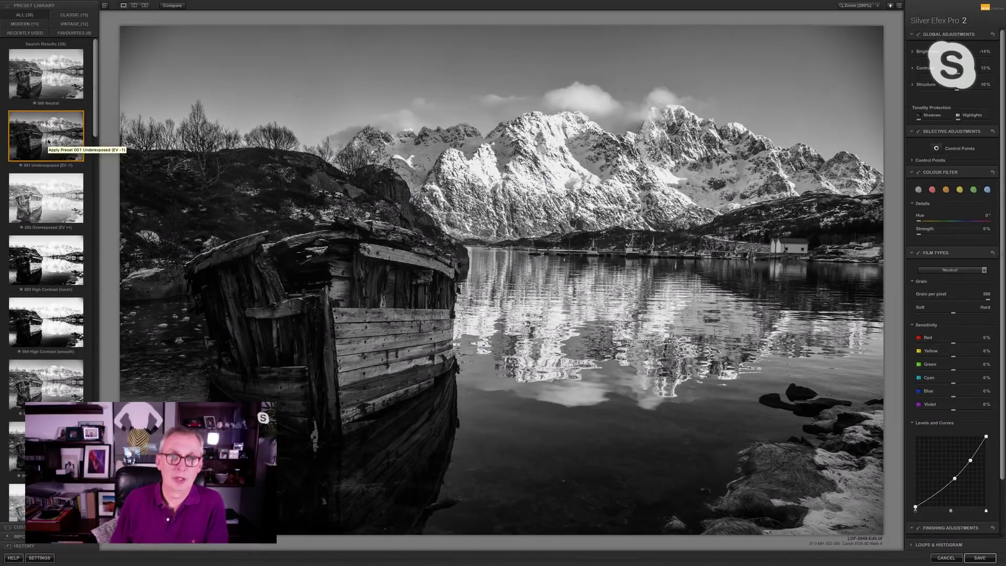
pyautogui.click(53, 199)
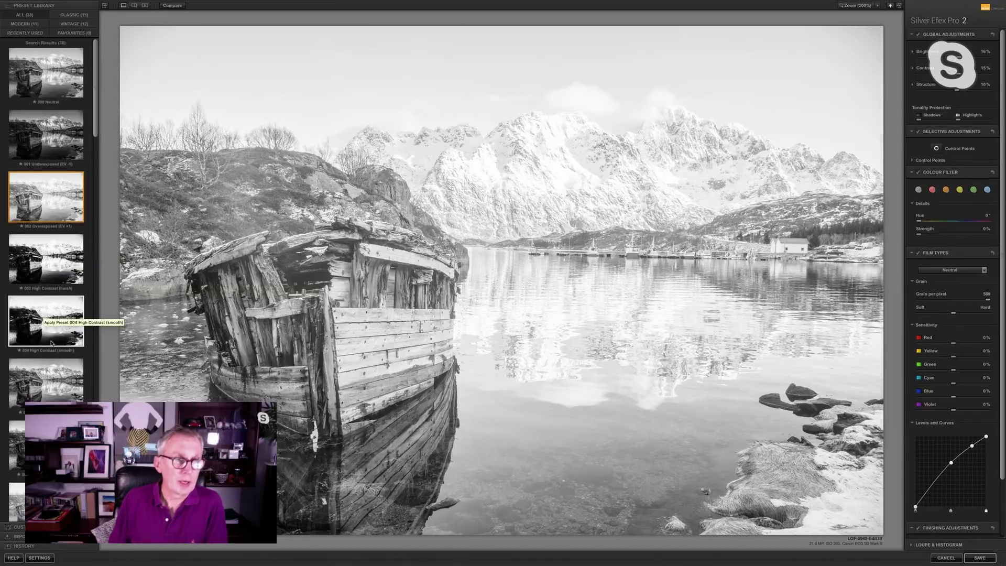
pyautogui.scroll(-4, 49, 314)
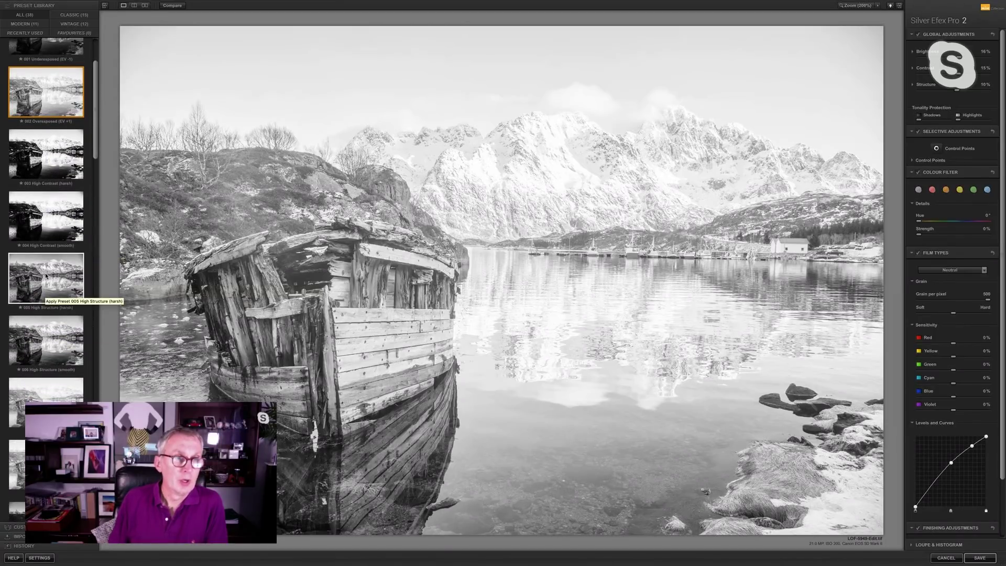
pyautogui.click(47, 275)
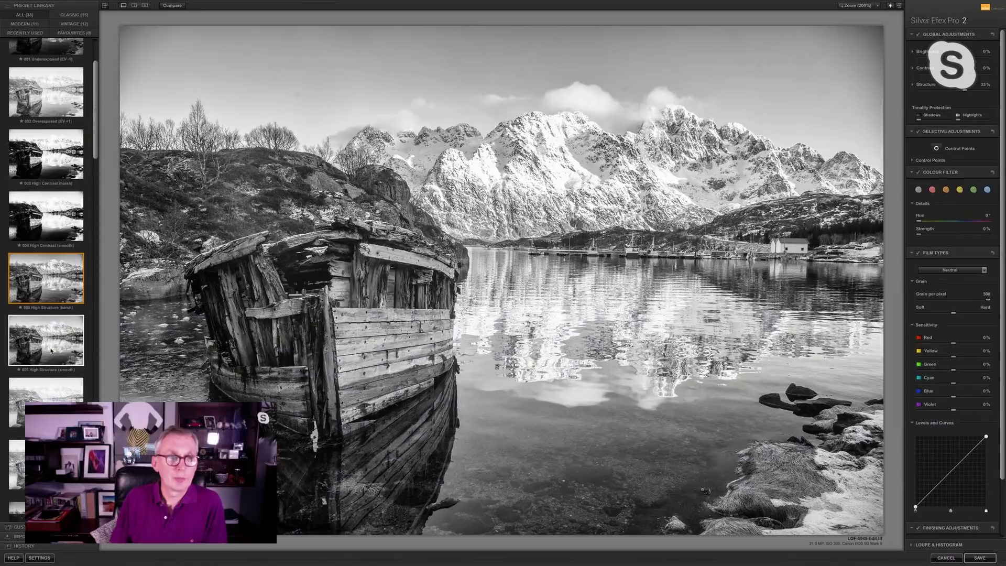
pyautogui.scroll(-2, 46, 335)
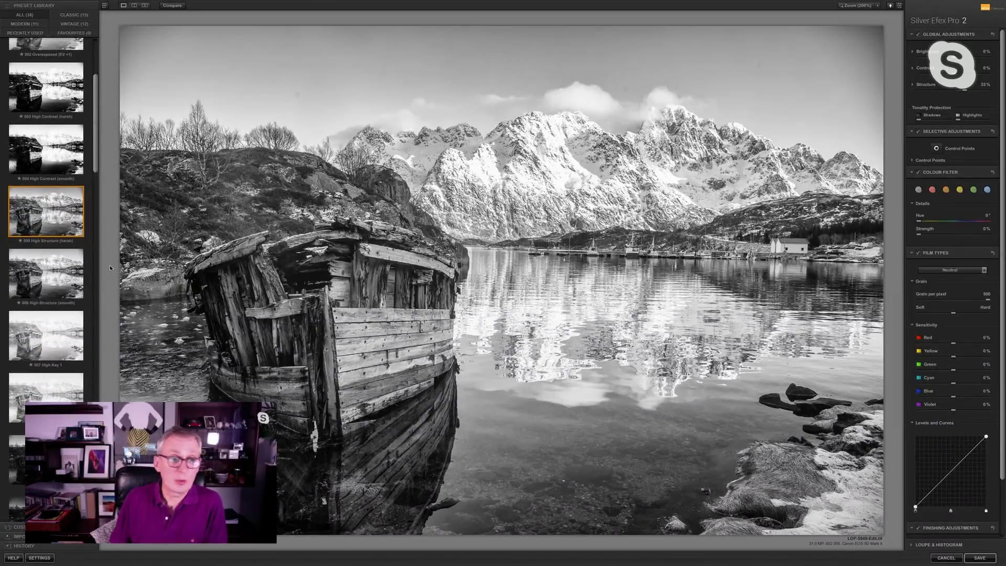
pyautogui.scroll(-3, 46, 419)
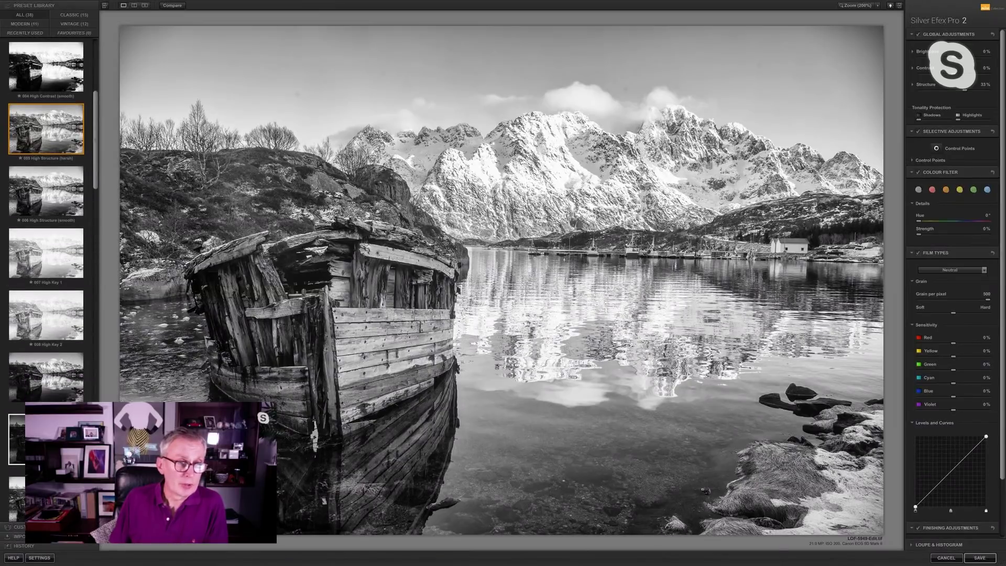
pyautogui.click(45, 375)
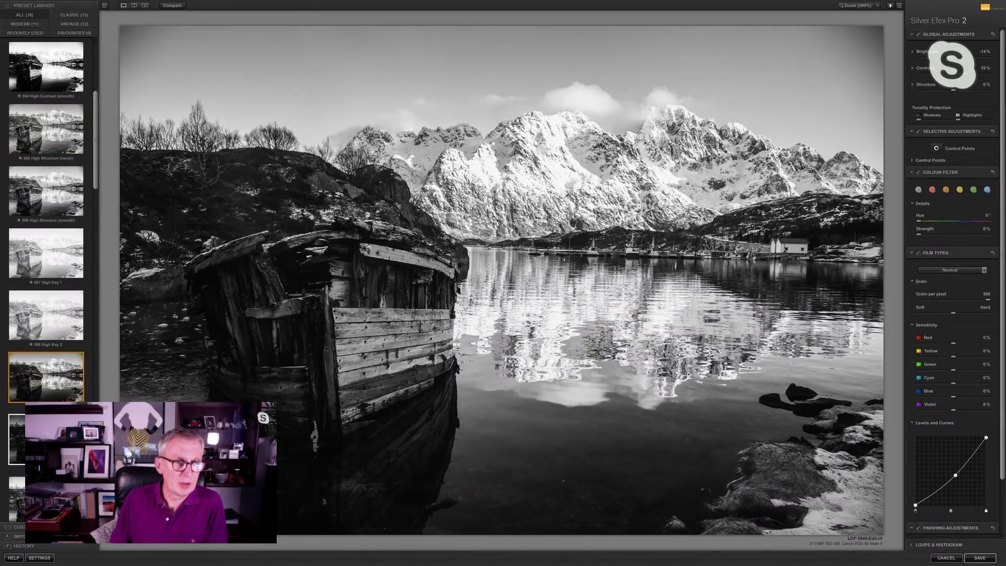
pyautogui.click(46, 439)
# - Apply the preset 019 Fine Art Process to the photo
pyautogui.scroll(-4, 46, 261)
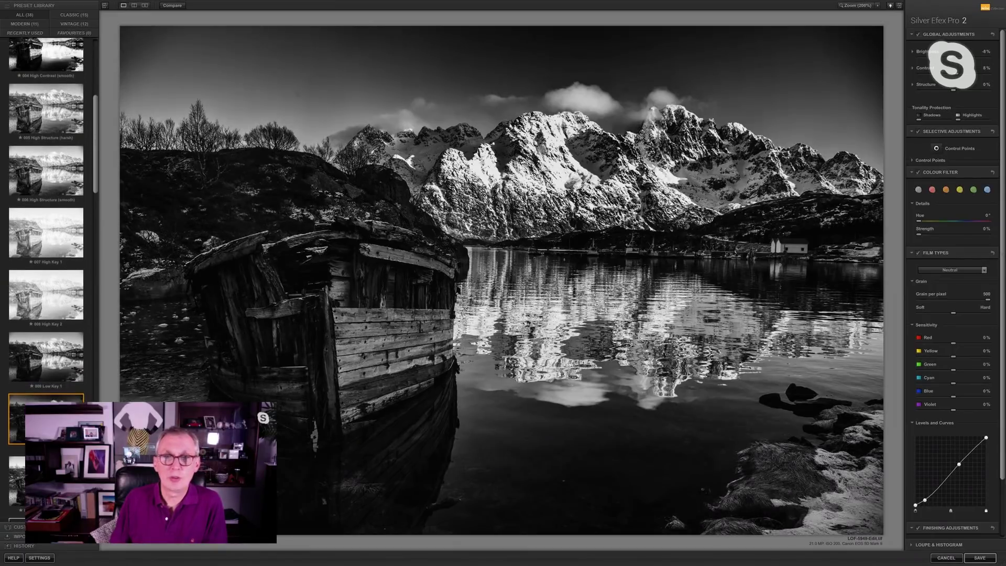
pyautogui.scroll(-1, 61, 365)
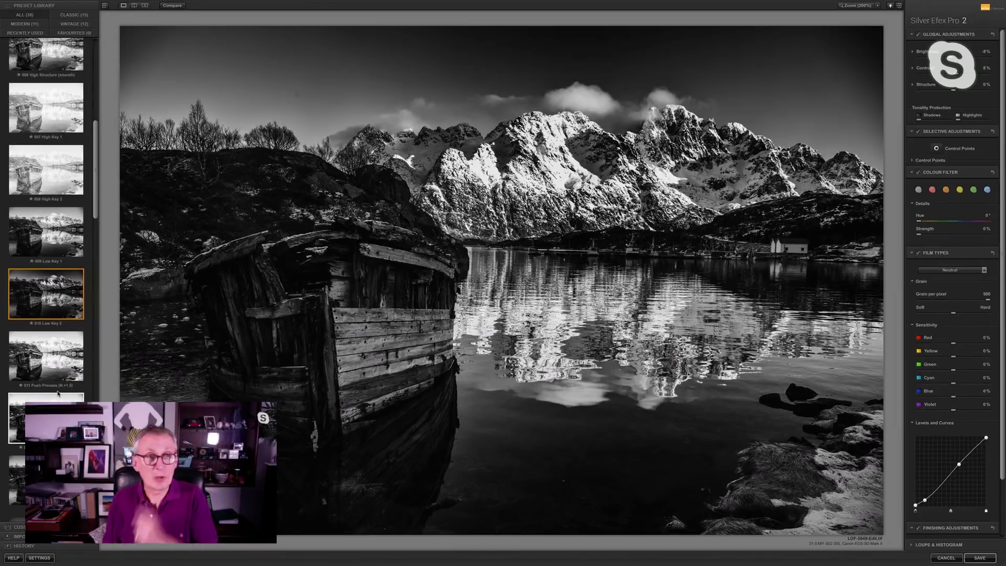
pyautogui.scroll(-5, 53, 365)
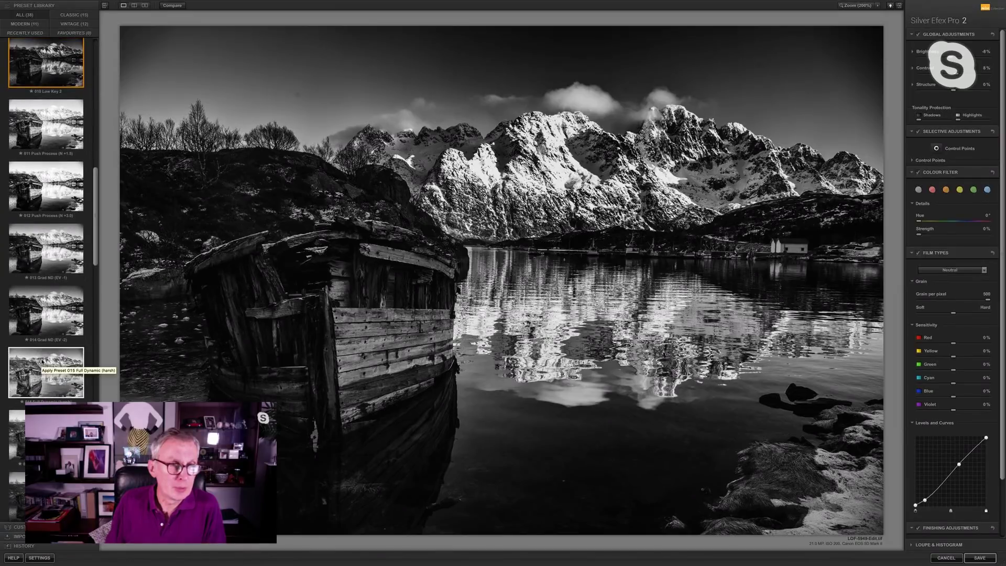
pyautogui.scroll(-3, 53, 365)
pyautogui.scroll(-3, 38, 364)
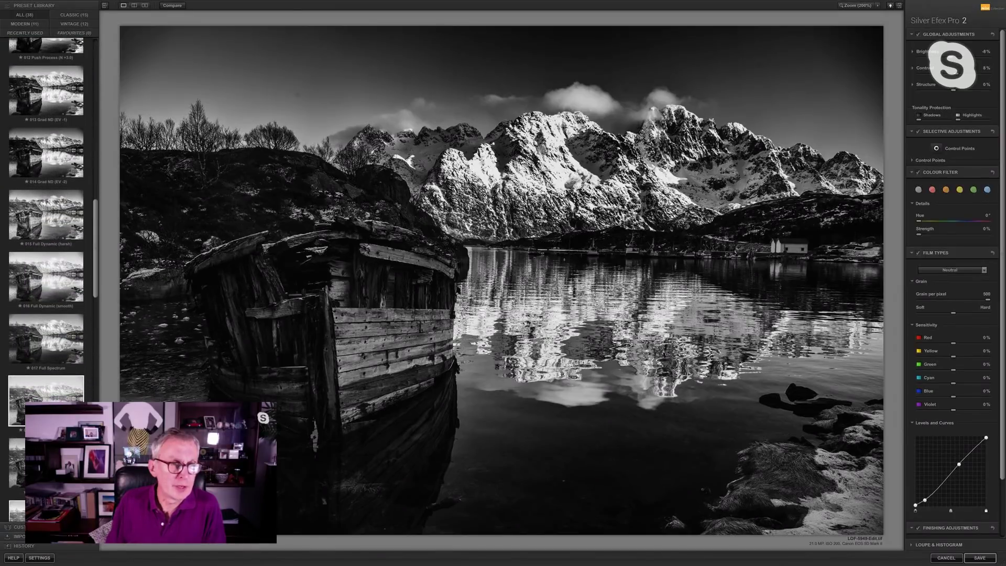
pyautogui.scroll(-2, 40, 340)
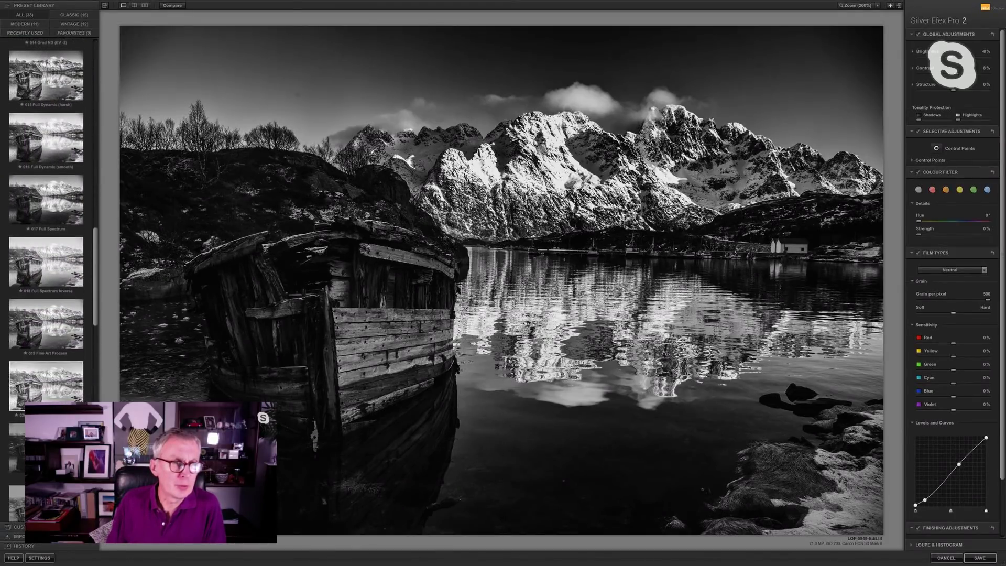
pyautogui.click(45, 308)
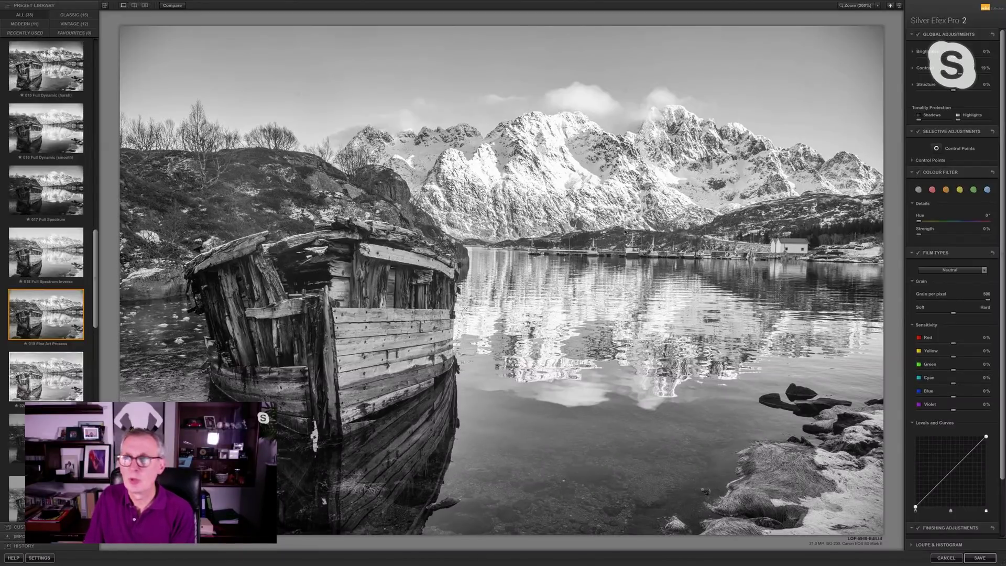
# - Add a control point on the light planks of the boat's hull and adjust its sliders
pyautogui.click(936, 149)
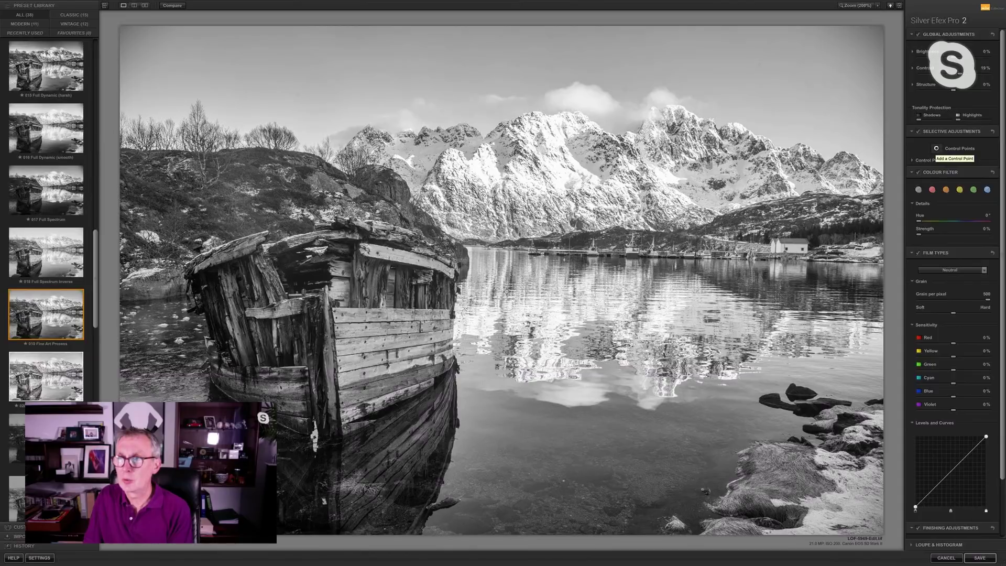
pyautogui.click(341, 317)
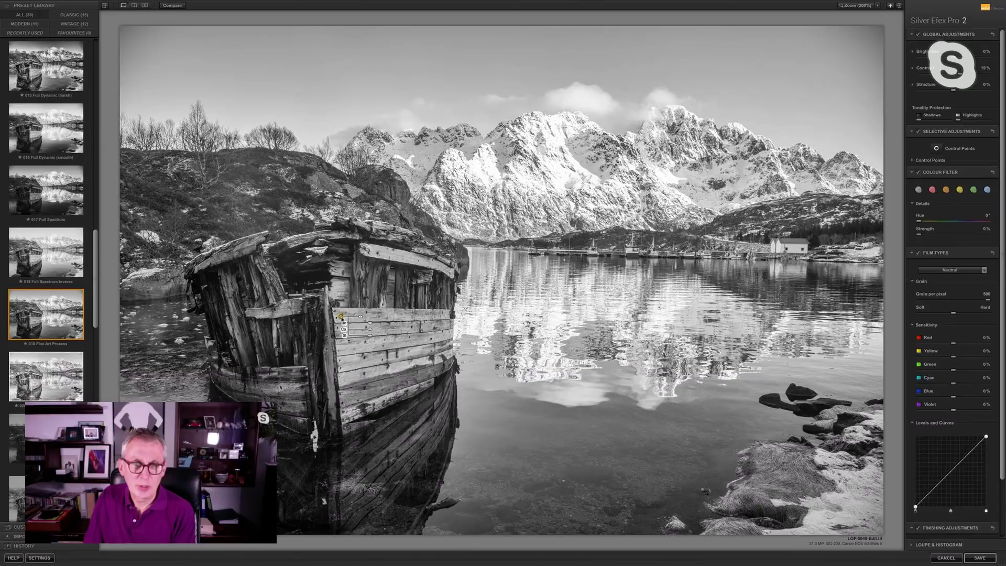
pyautogui.moveTo(360, 317); pyautogui.dragTo(365, 319)
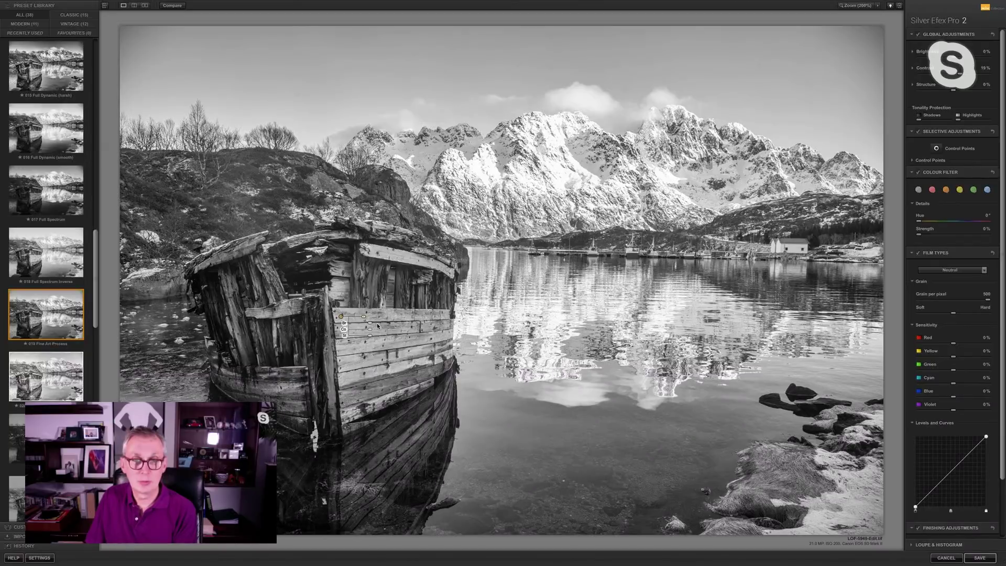
pyautogui.moveTo(371, 327); pyautogui.dragTo(361, 319)
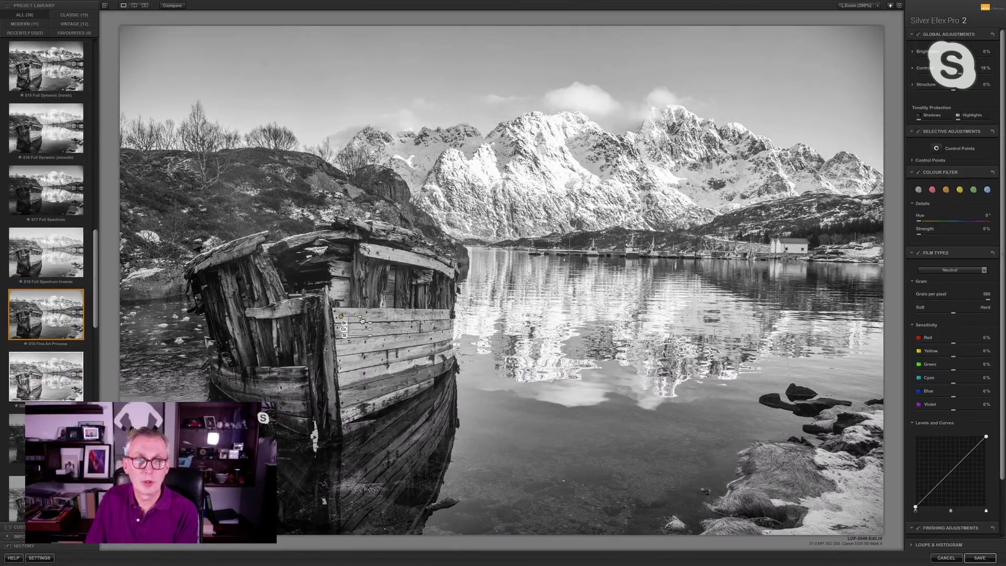
pyautogui.moveTo(370, 338); pyautogui.dragTo(387, 341)
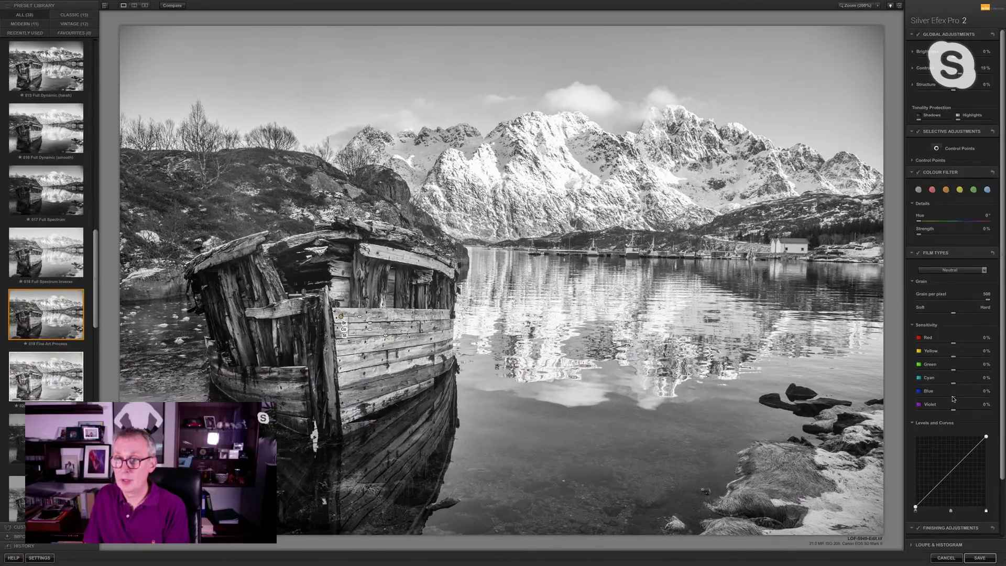
# - Lower the film type's blue sensitivity to -62%
pyautogui.moveTo(953, 399); pyautogui.dragTo(933, 401)
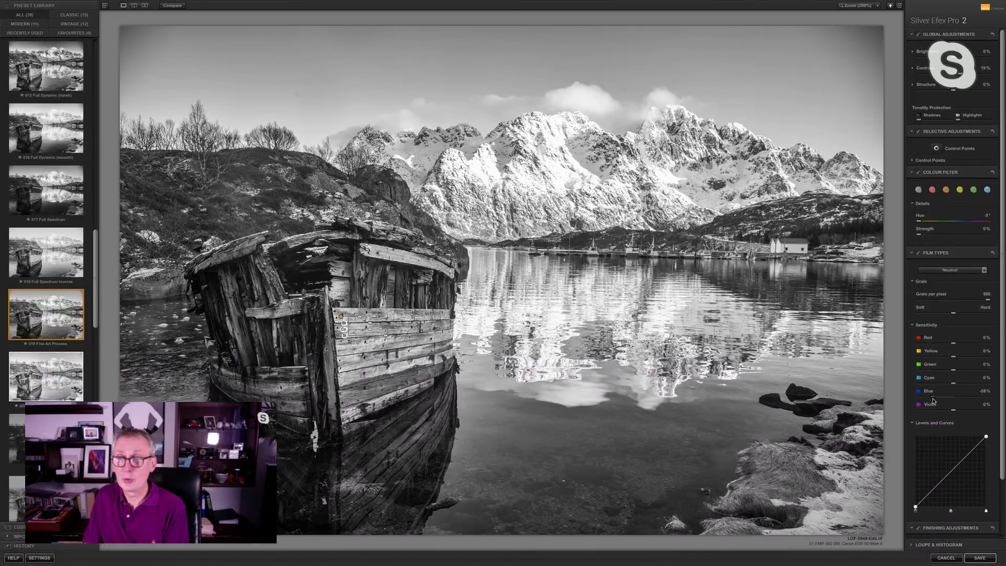
pyautogui.moveTo(933, 401); pyautogui.dragTo(932, 401)
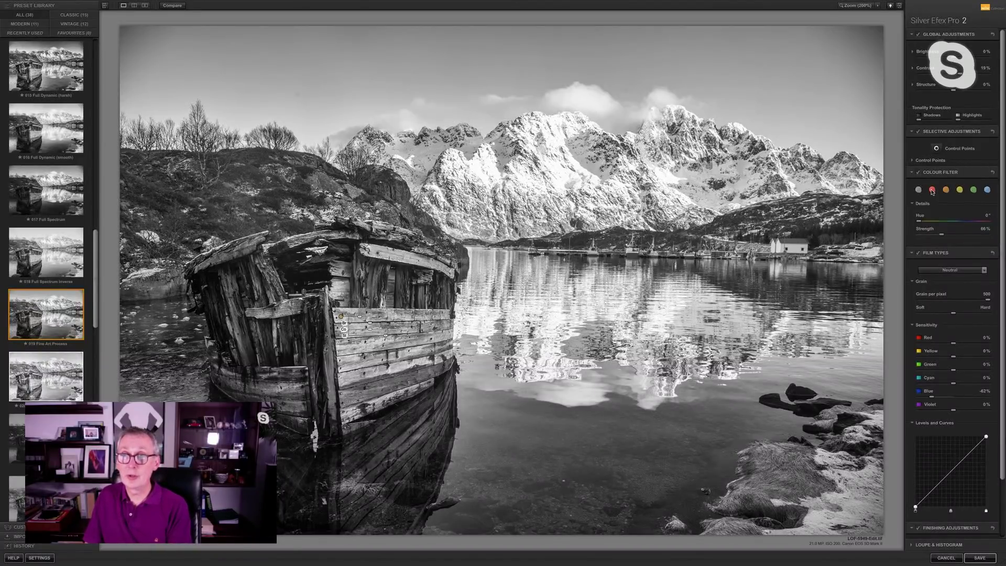
# - Compare the red, yellow and orange colour filters on the photo and keep the yellow one
pyautogui.click(932, 190)
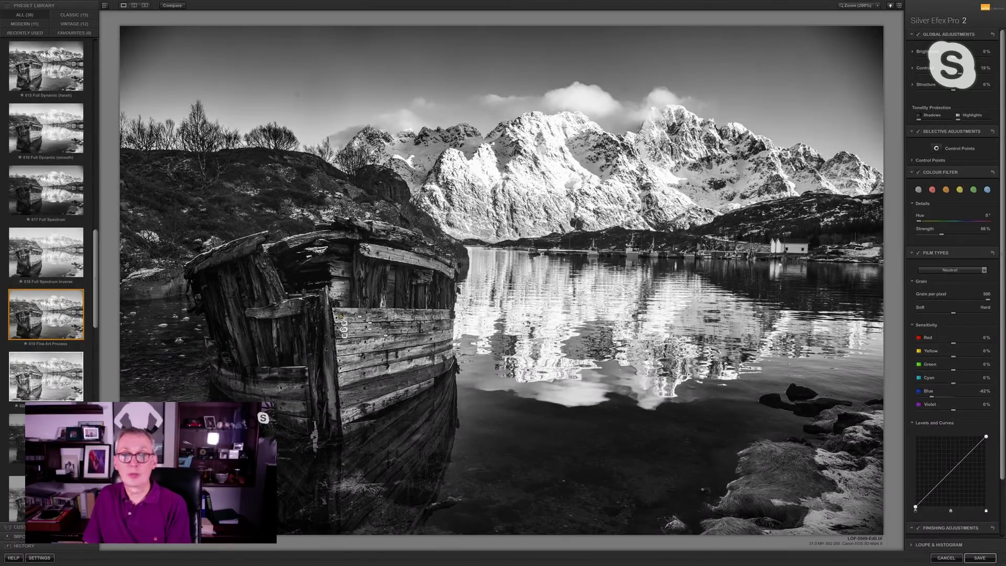
pyautogui.click(960, 190)
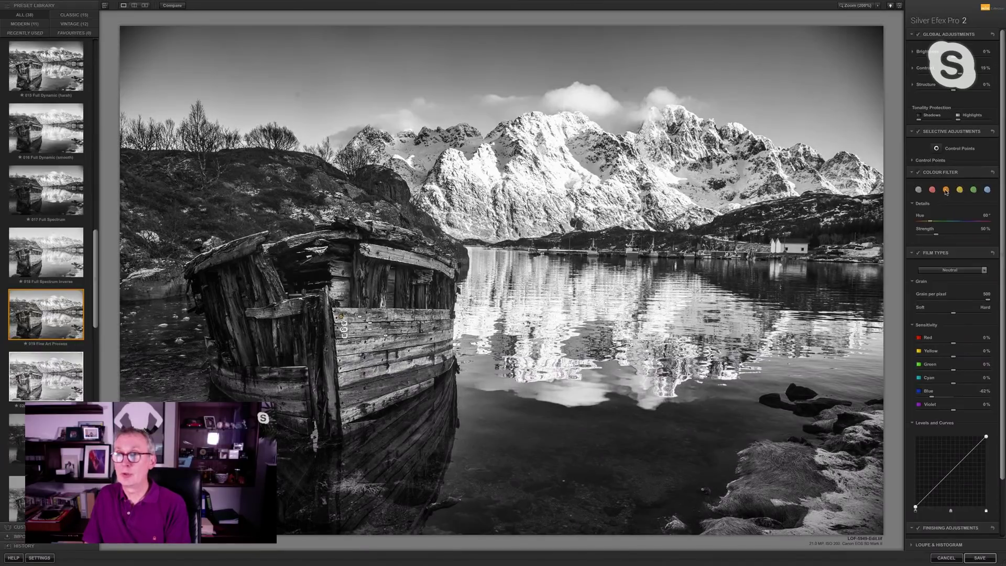
pyautogui.click(945, 190)
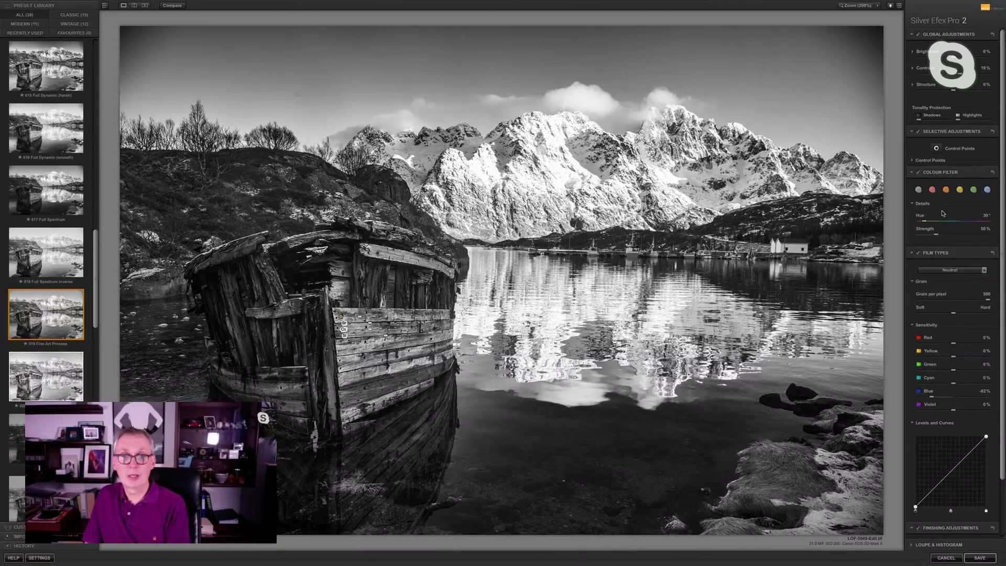
pyautogui.click(959, 191)
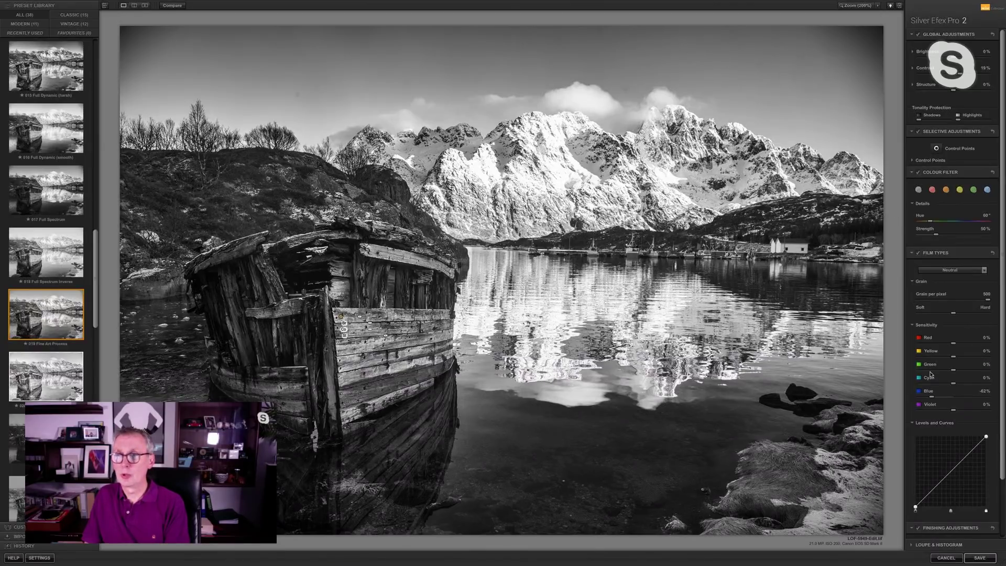
# - Try the Lens Falloff 1, 2 and 3 vignettes on the photo and switch the vignette off again
pyautogui.scroll(-2, 957, 467)
pyautogui.scroll(-1, 956, 466)
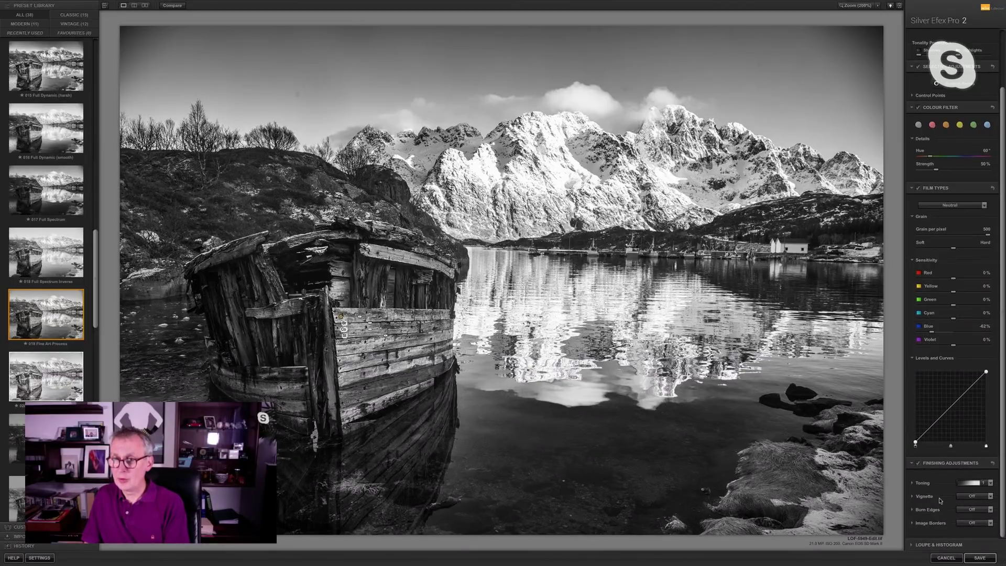
pyautogui.click(972, 498)
pyautogui.click(967, 445)
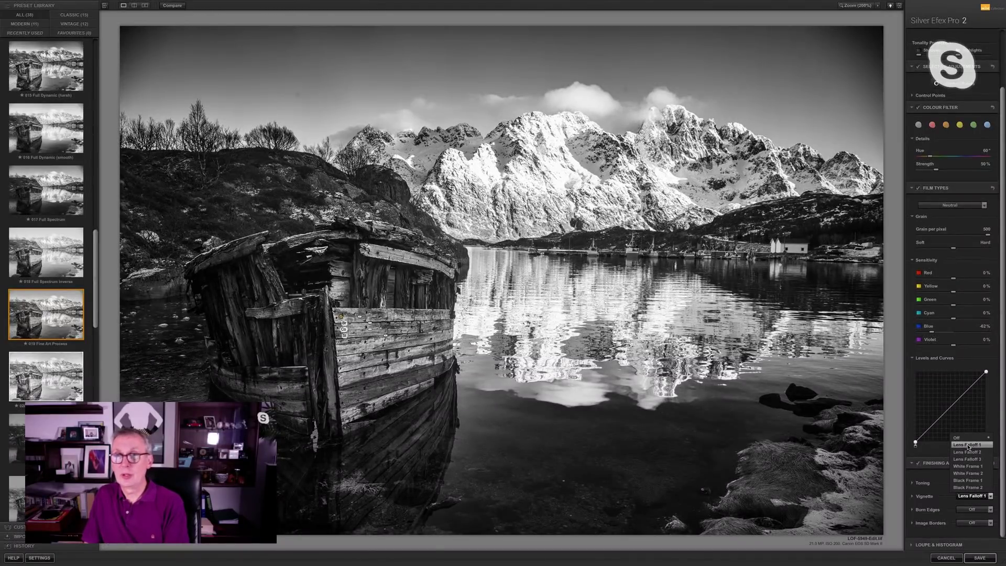
pyautogui.click(966, 452)
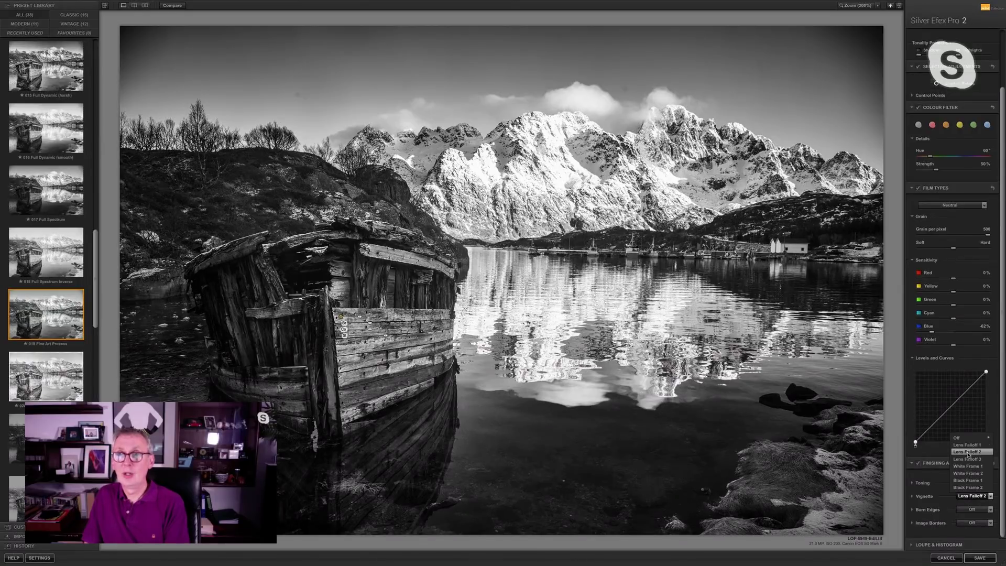
pyautogui.click(967, 459)
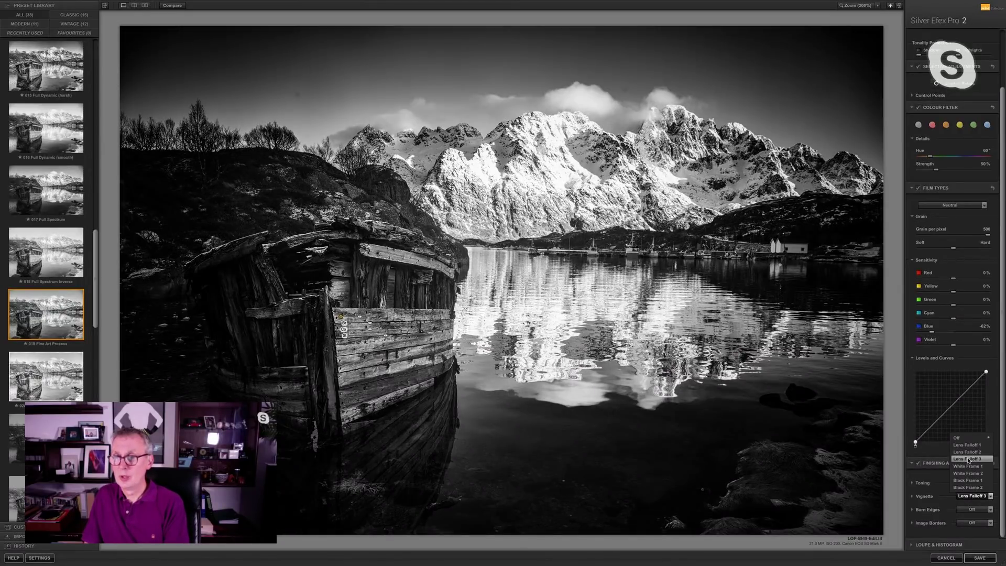
pyautogui.click(968, 445)
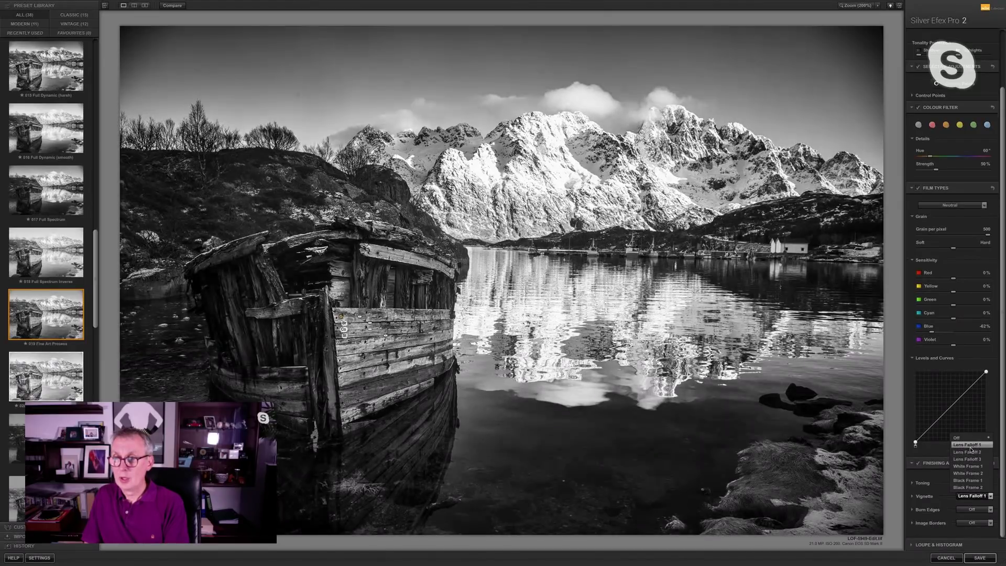
pyautogui.click(970, 438)
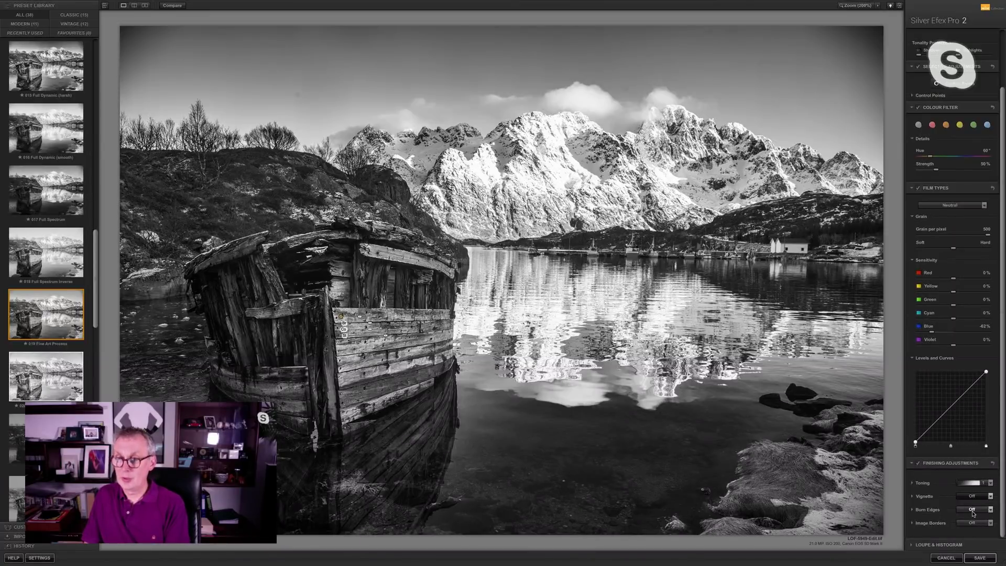
# - Try the All Edges 2 burn on the photo and switch the edge burning off again
pyautogui.click(972, 510)
pyautogui.click(969, 480)
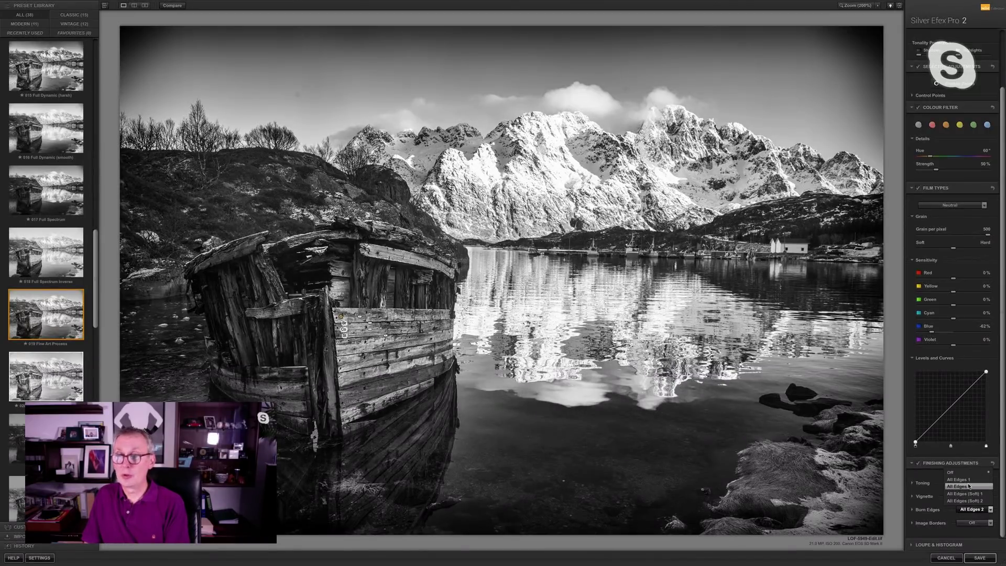
pyautogui.click(969, 487)
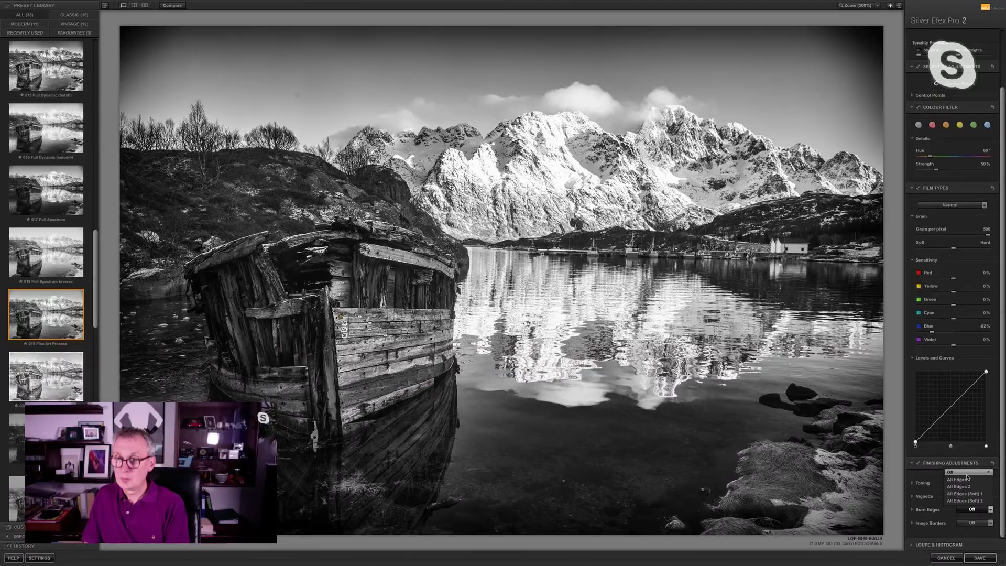
pyautogui.click(967, 475)
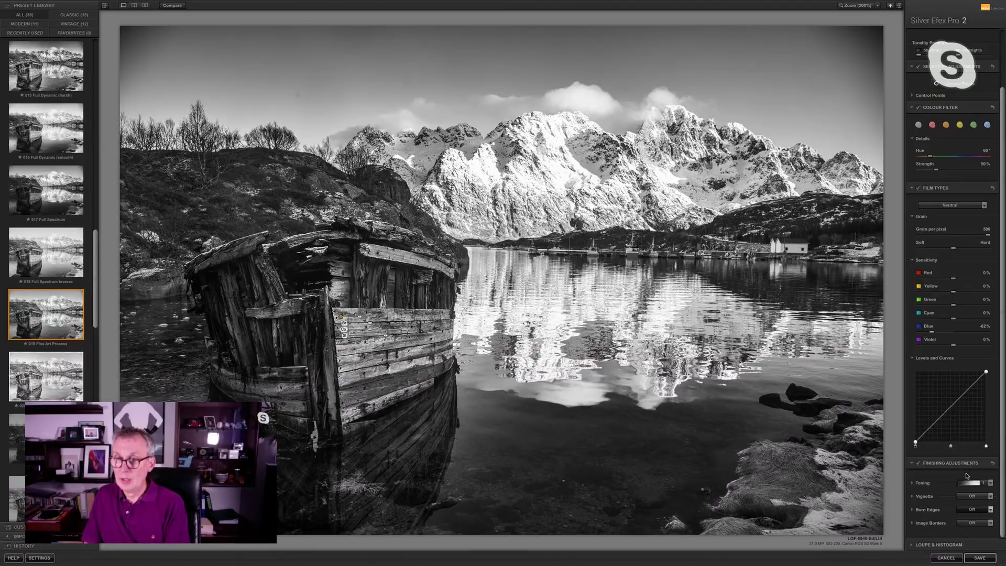
# - Add the Type 14 image border to the photo and save the black-and-white conversion back to Lightroom
pyautogui.click(973, 525)
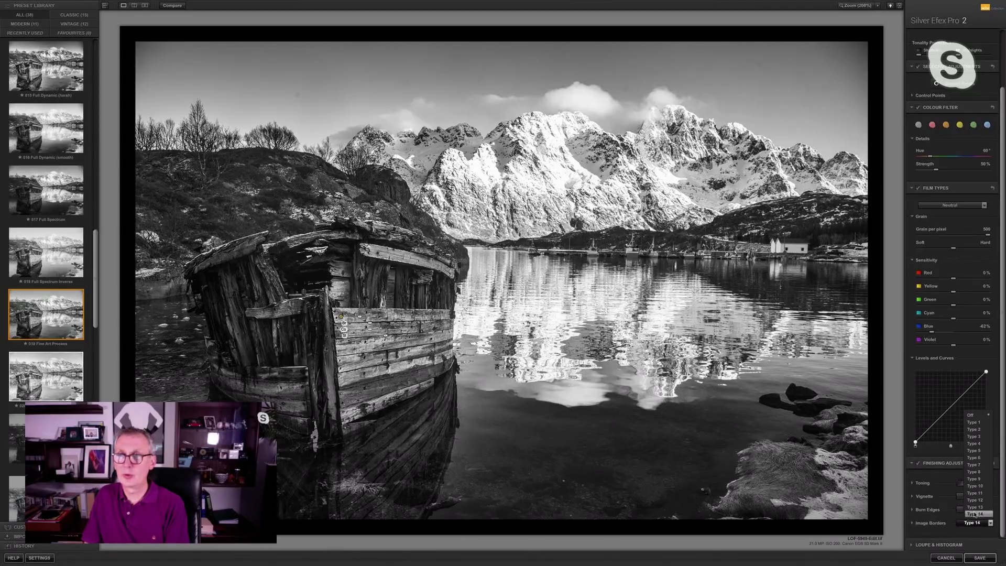
pyautogui.click(974, 515)
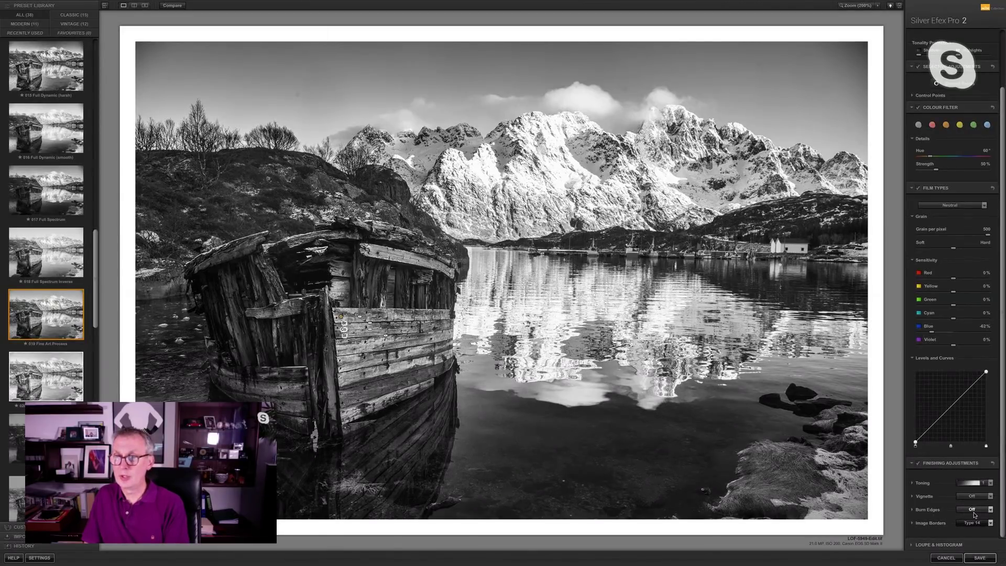
pyautogui.click(978, 557)
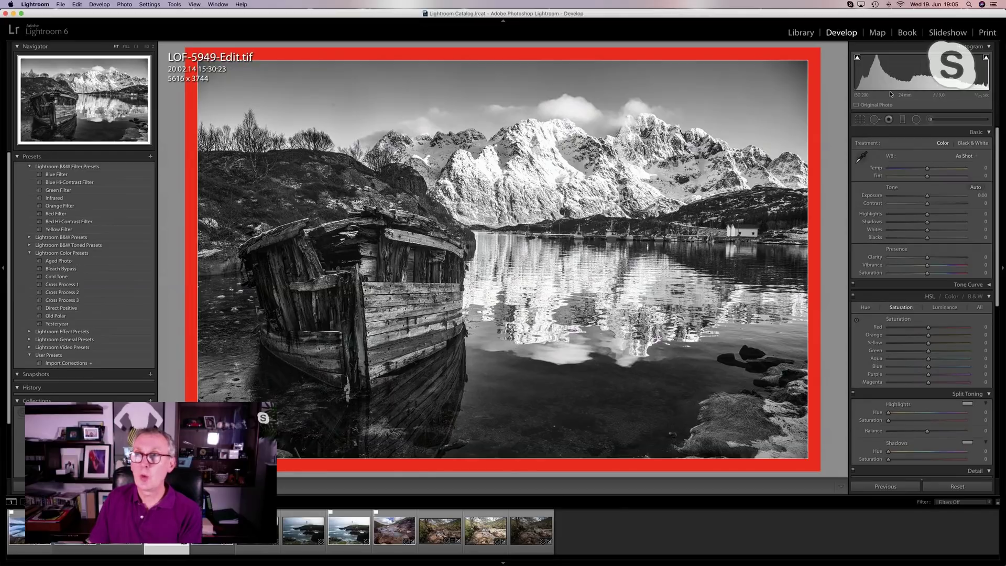
# - Turn off the highlight clipping warning and heal the dark dust spot in the sky above the trees with brush size 72
pyautogui.click(986, 59)
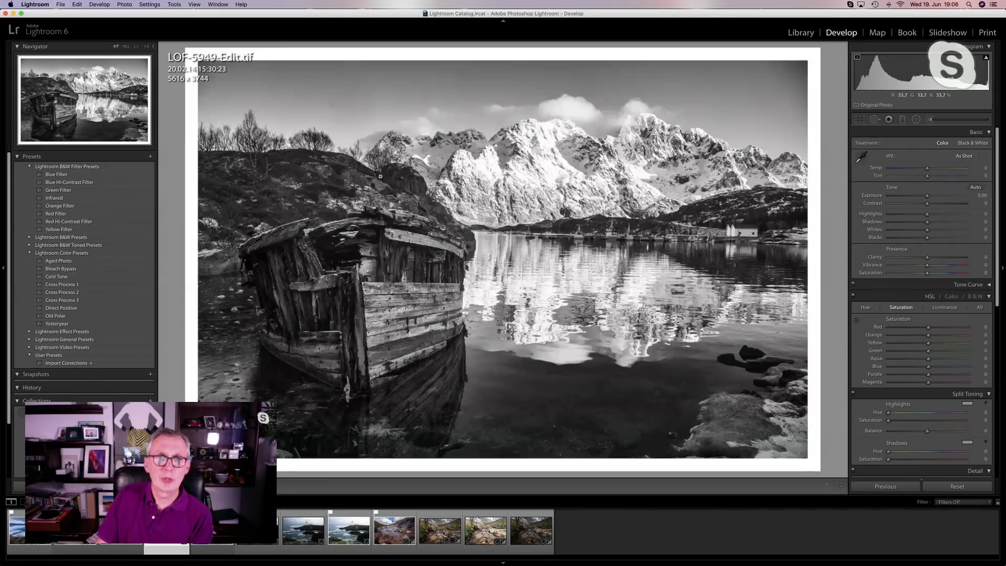
pyautogui.click(337, 104)
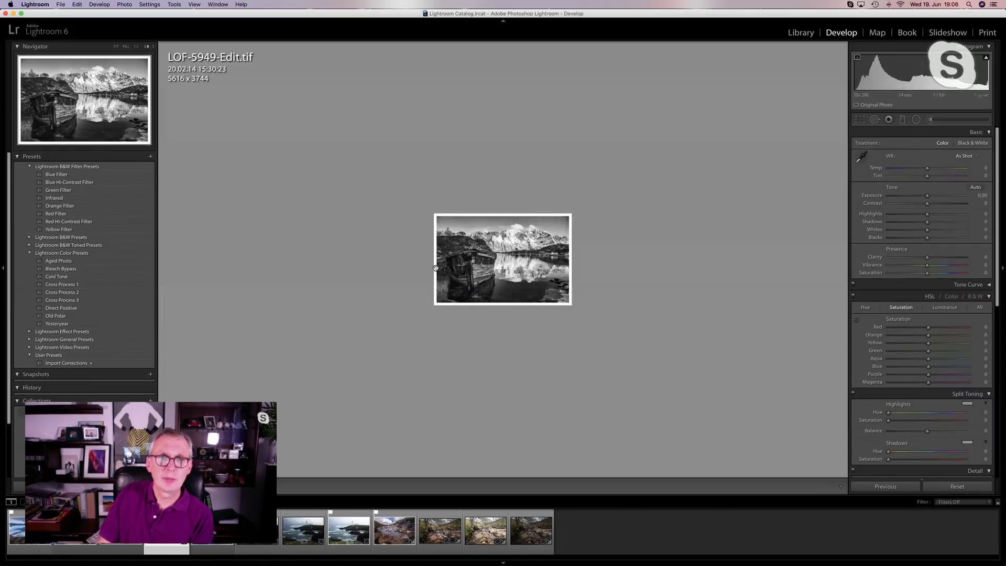
pyautogui.click(483, 242)
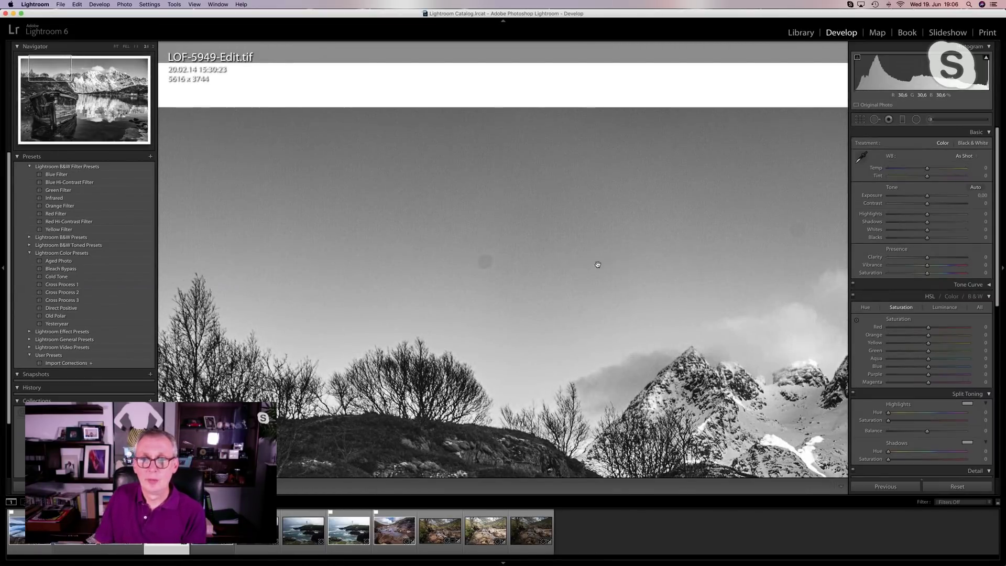
pyautogui.moveTo(601, 269); pyautogui.dragTo(519, 168)
pyautogui.click(518, 169)
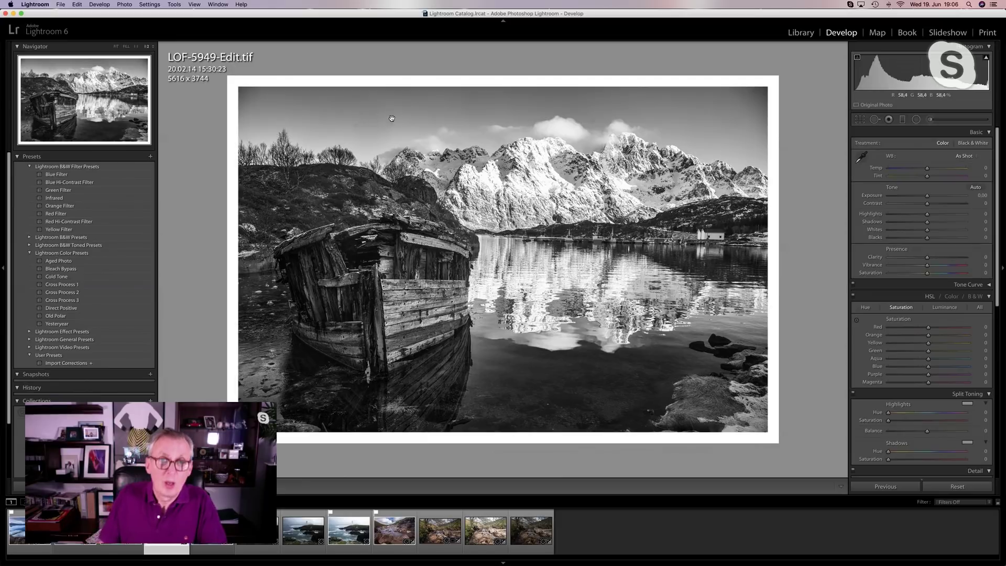
pyautogui.click(366, 122)
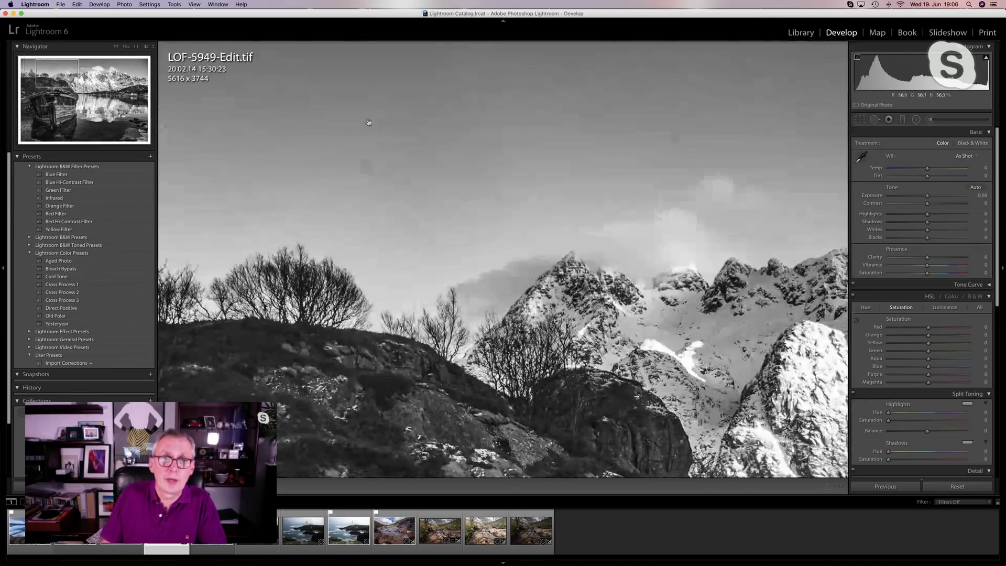
pyautogui.press('q')
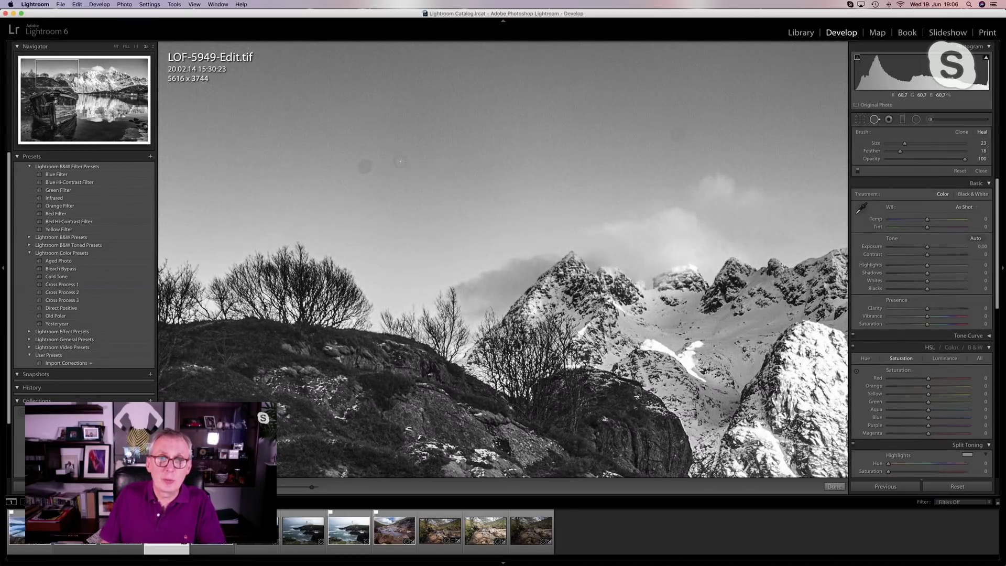
pyautogui.scroll(4, 406, 174)
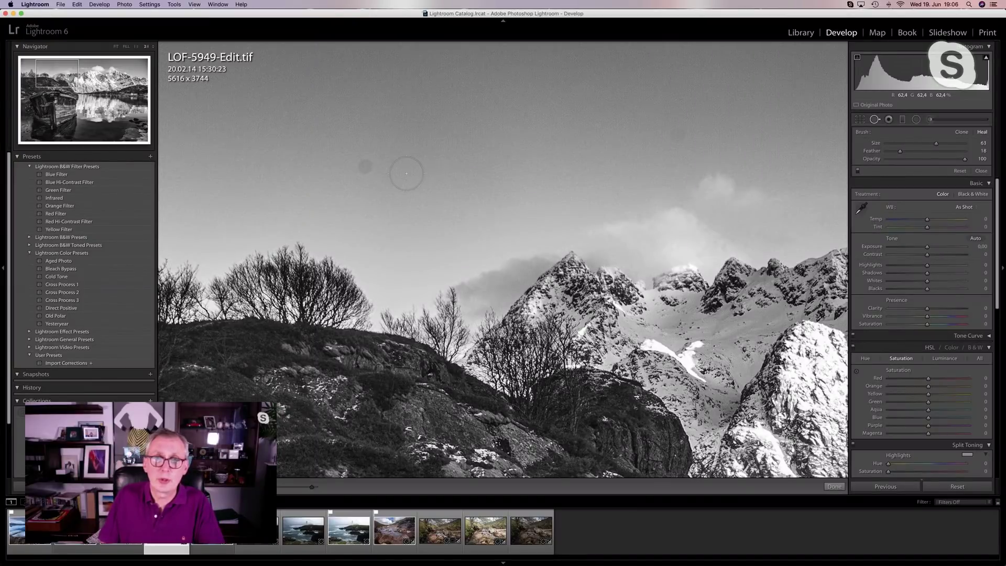
pyautogui.click(365, 166)
pyautogui.press('q')
# - Heal the second dust spot in the sky above the leftmost mountain peaks and move its source to clean sky beside it
pyautogui.moveTo(520, 159); pyautogui.dragTo(361, 202)
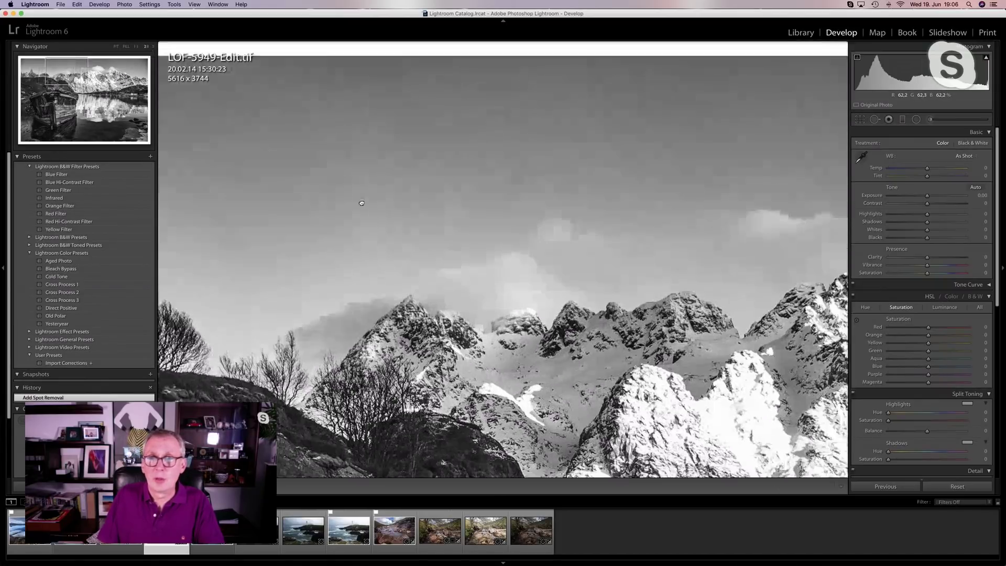
pyautogui.press('q')
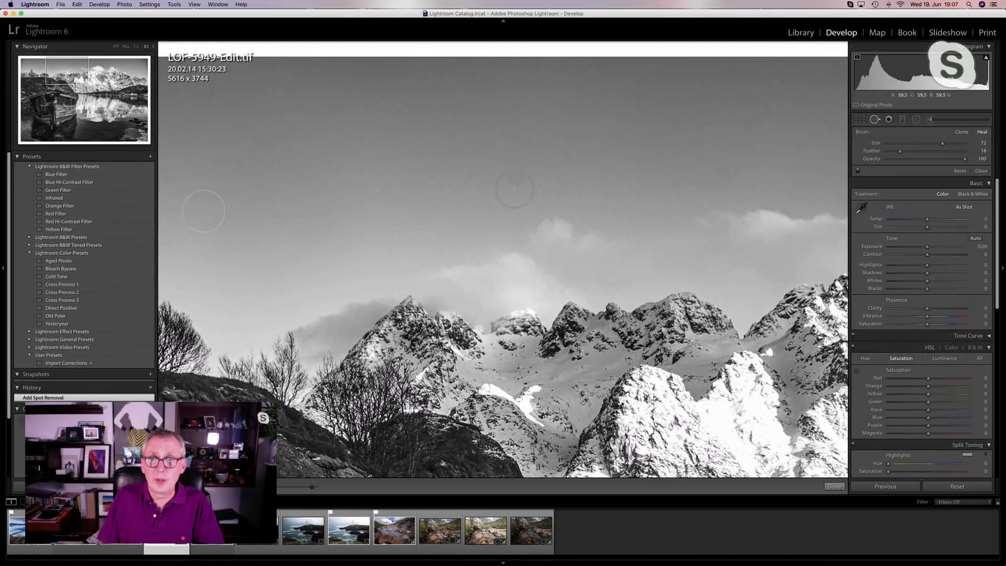
pyautogui.click(518, 180)
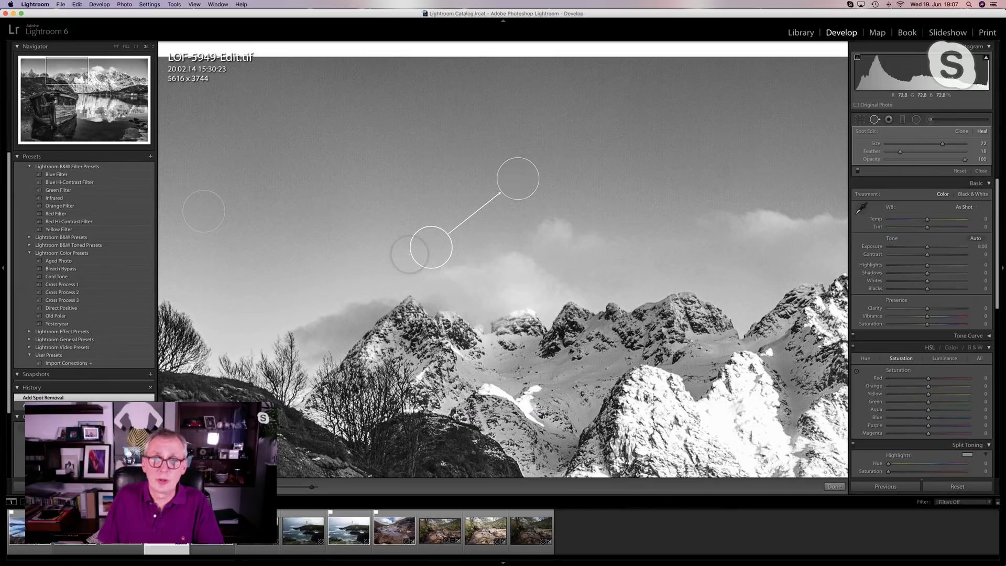
pyautogui.moveTo(423, 252)
pyautogui.mouseDown()
pyautogui.moveTo(449, 166)
pyautogui.moveTo(449, 185)
pyautogui.mouseUp()
pyautogui.press('q')
pyautogui.click(438, 191)
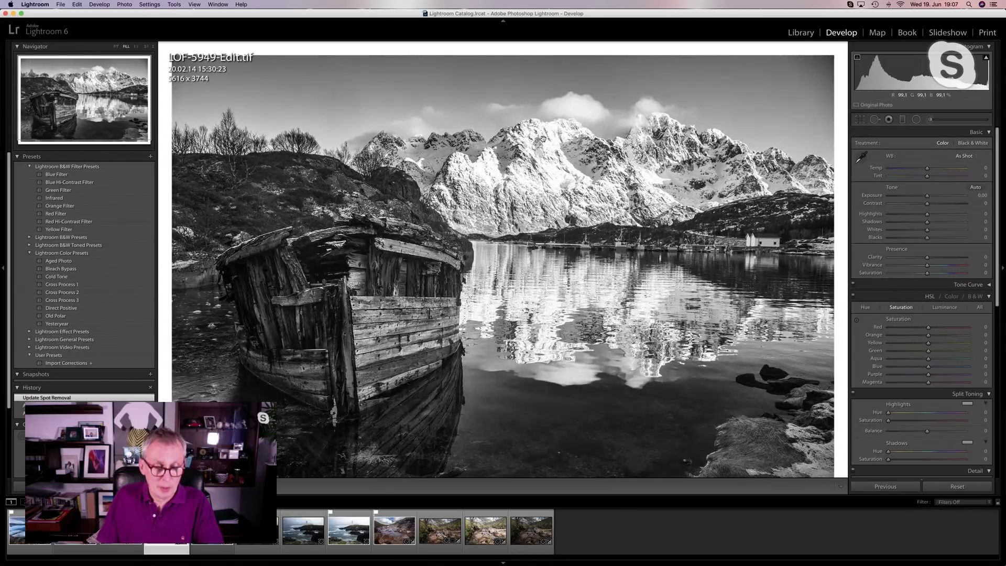
# - Visualize spots across the whole photo at a lower threshold to look for remaining dust in the sky
pyautogui.press('q')
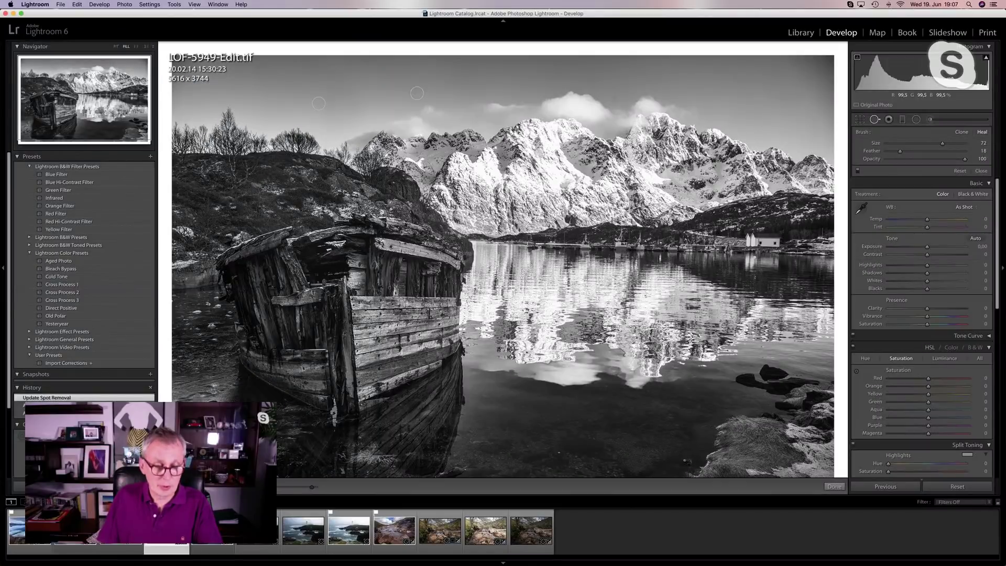
pyautogui.press('a')
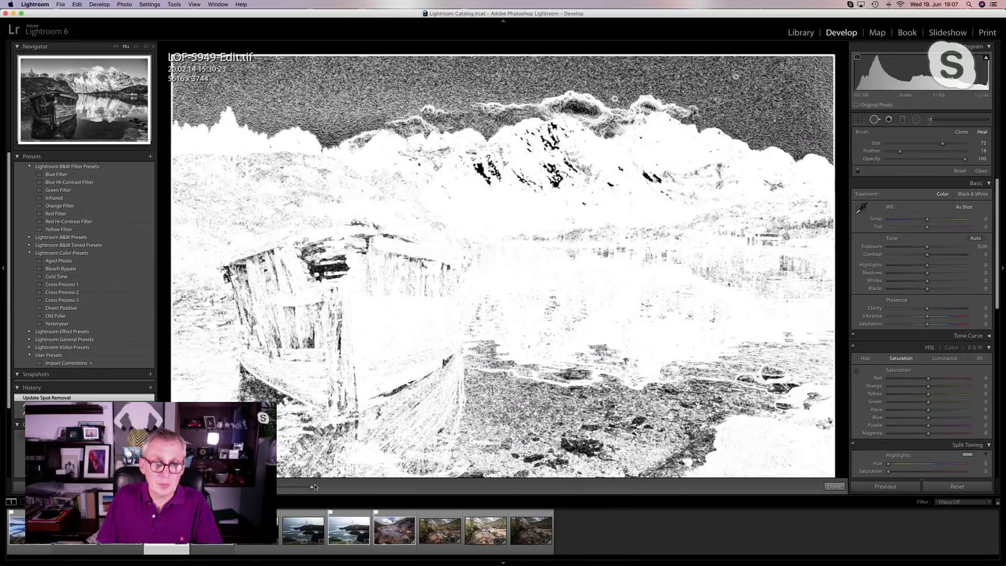
pyautogui.moveTo(311, 489); pyautogui.dragTo(302, 489)
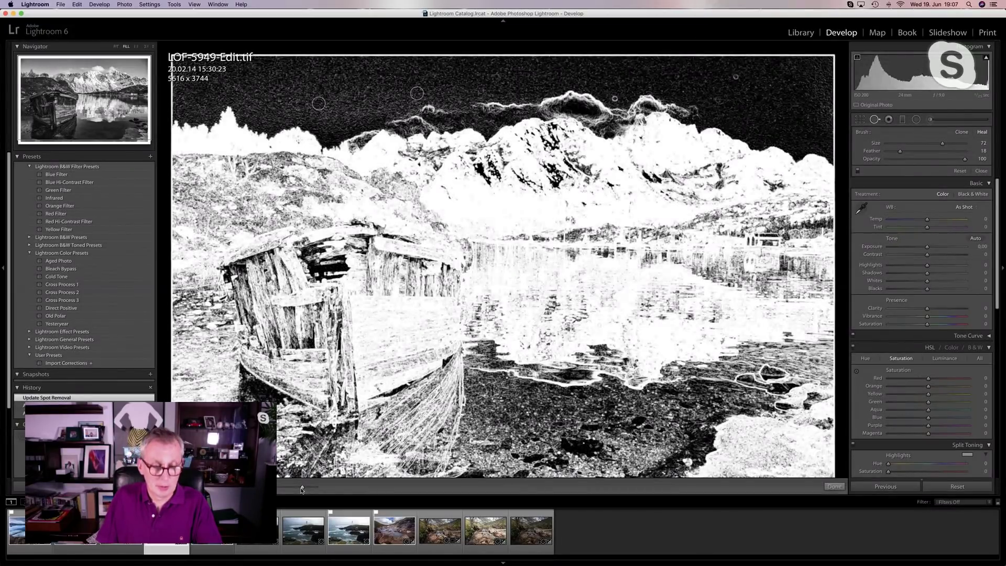
pyautogui.press('a')
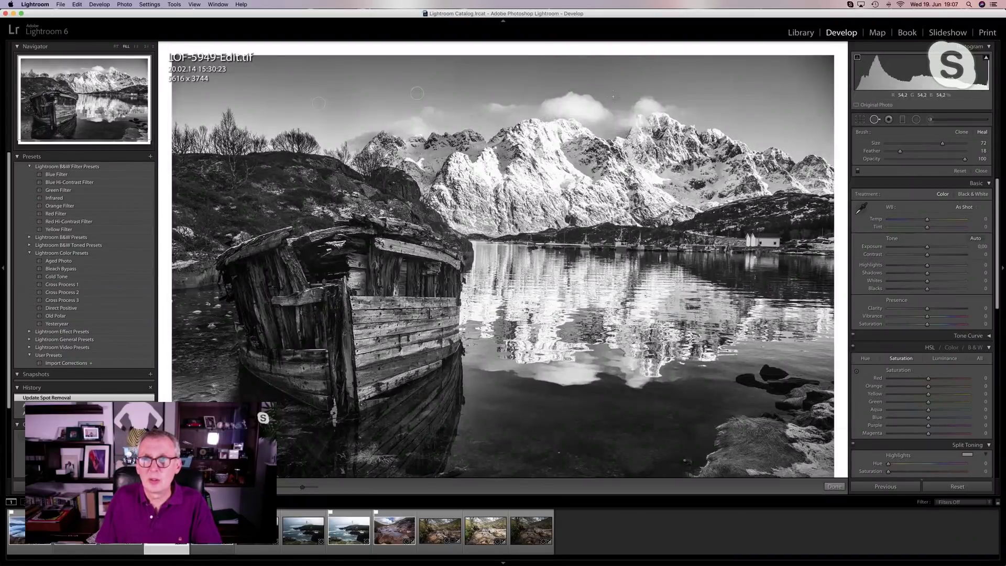
# - Heal the dust spot between the two larger clouds and shift its source slightly higher in the sky
pyautogui.click(615, 98)
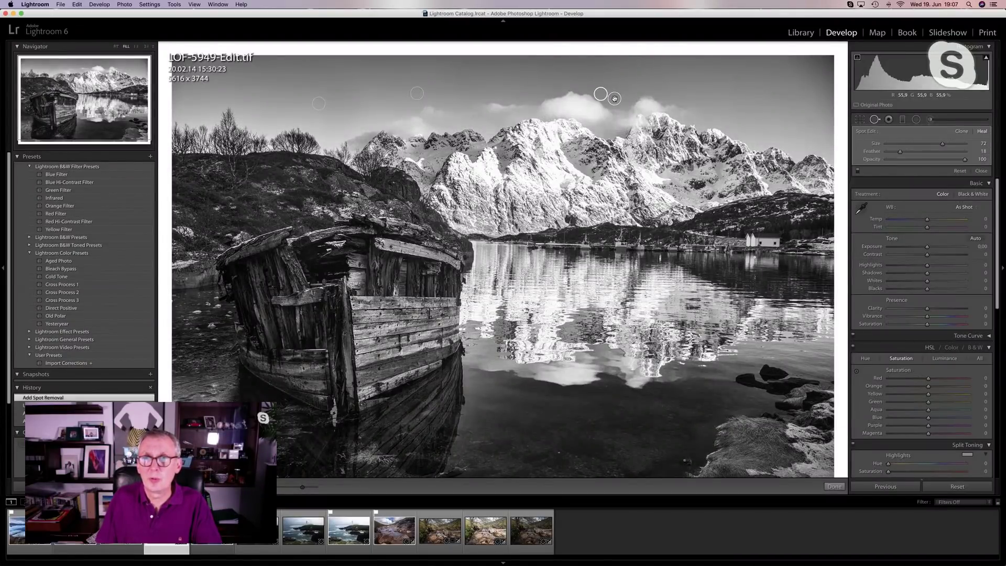
pyautogui.moveTo(603, 92); pyautogui.dragTo(605, 89)
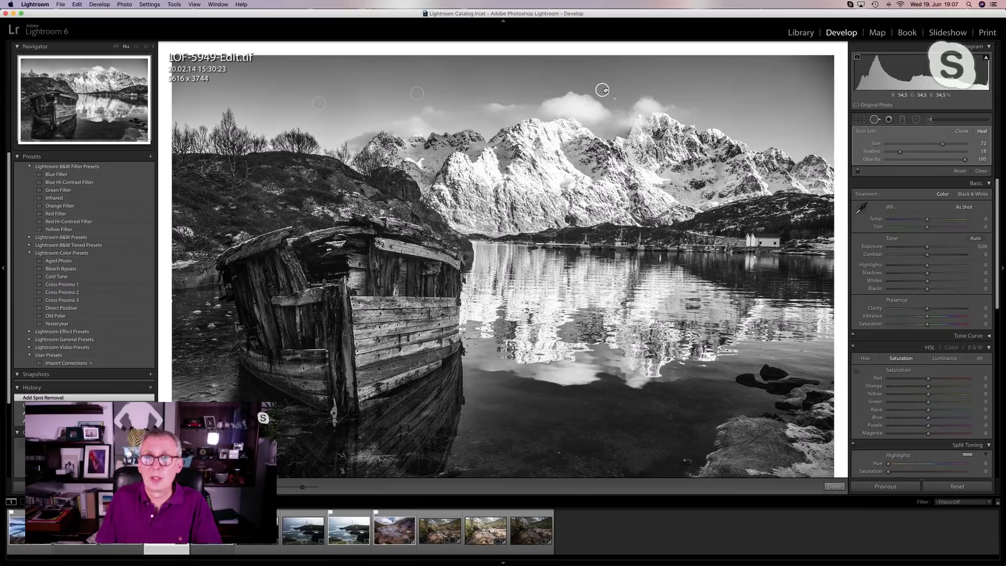
pyautogui.press('q')
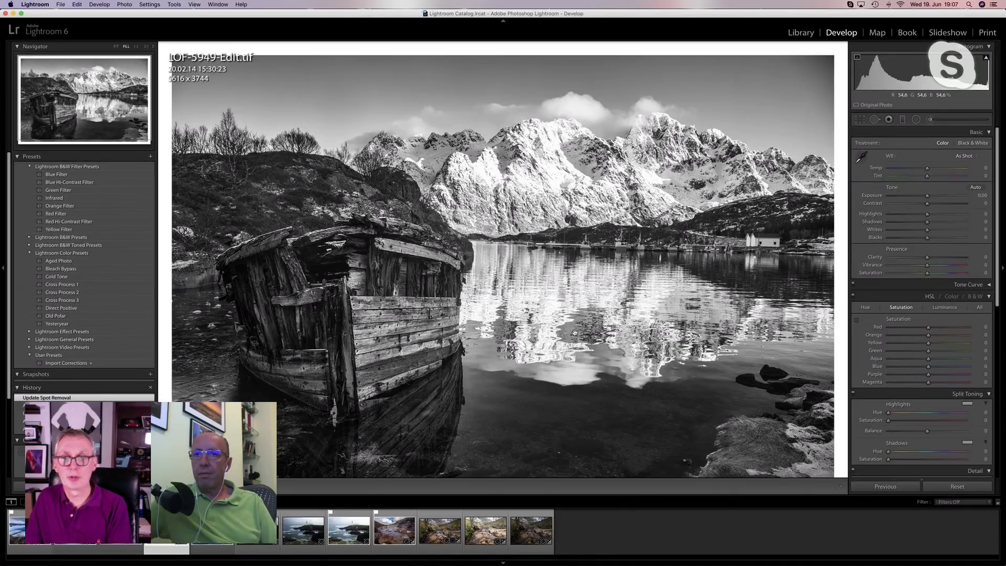
pyautogui.scroll(-5, 915, 414)
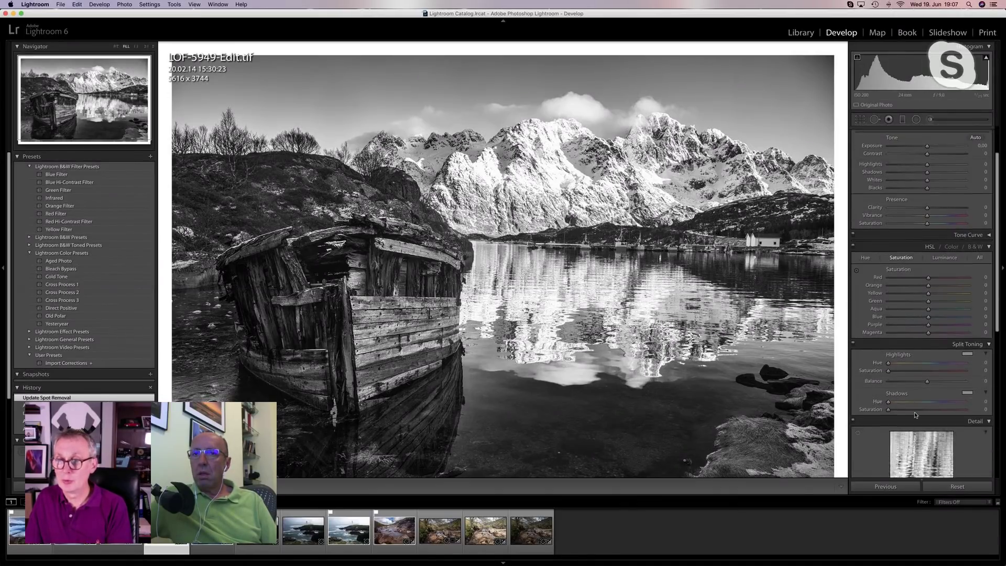
pyautogui.scroll(-4, 915, 415)
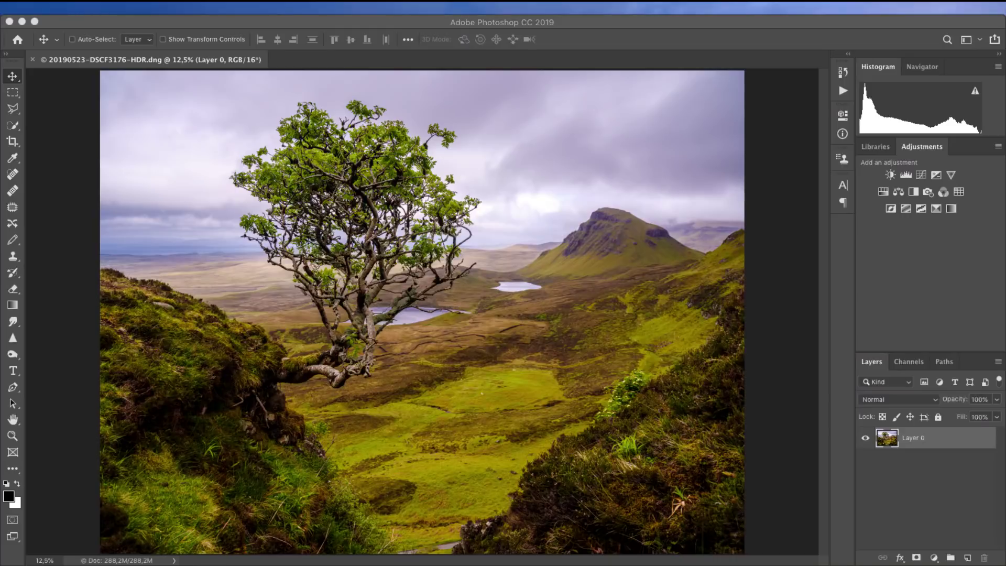
# - Switch to Photoshop, duplicate Layer 0 of the tree landscape and select the original layer beneath the copy
pyautogui.click(778, 260)
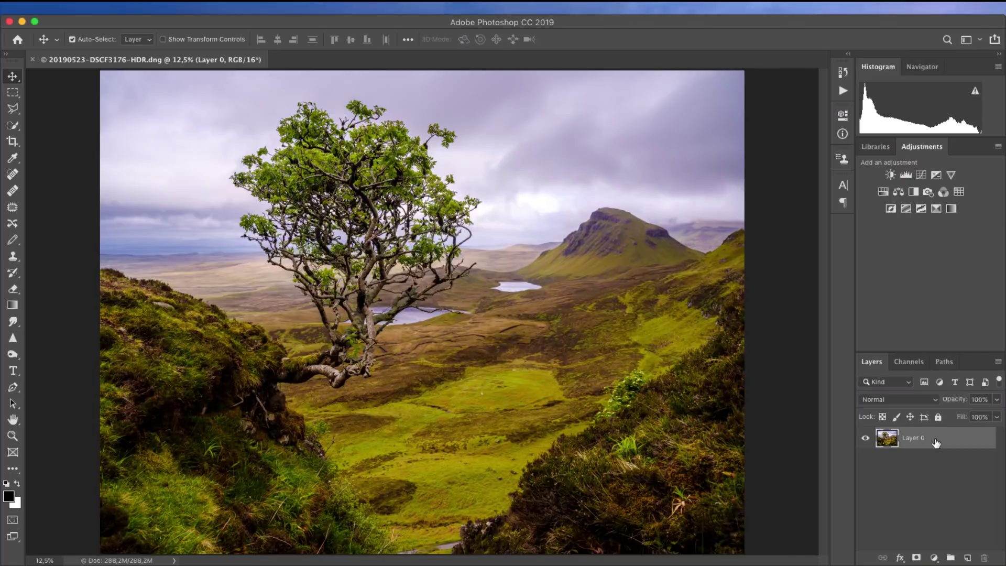
pyautogui.press('super+j')
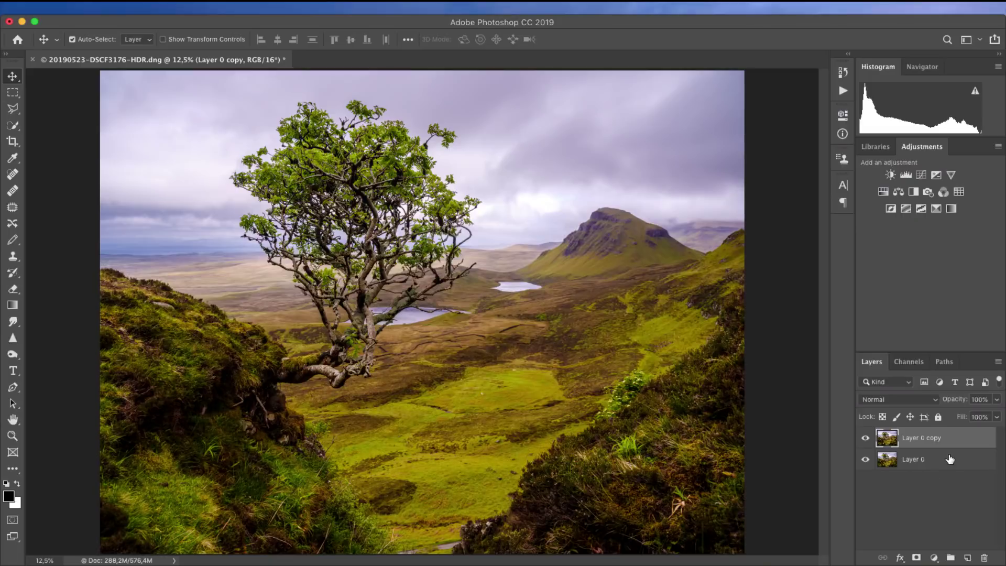
pyautogui.click(937, 460)
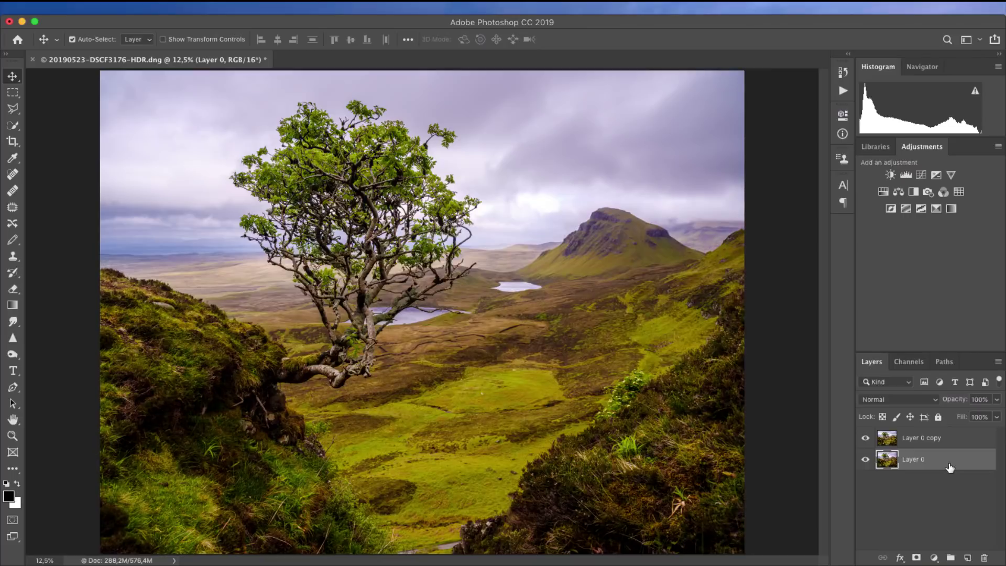
# - Isolate the Blue channel and inspect the tree's branches and foliage against the bright sky up close
pyautogui.click(910, 365)
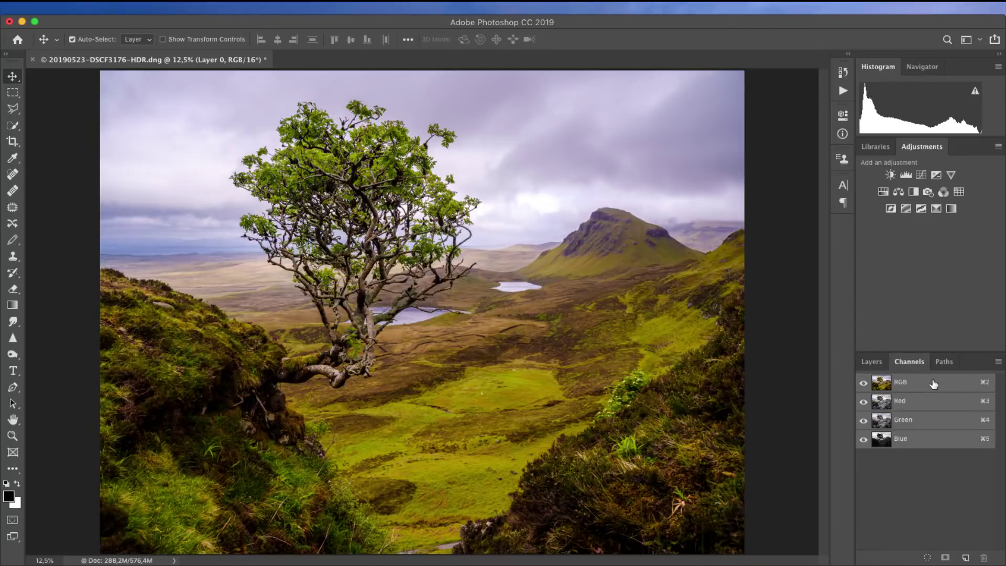
pyautogui.click(938, 441)
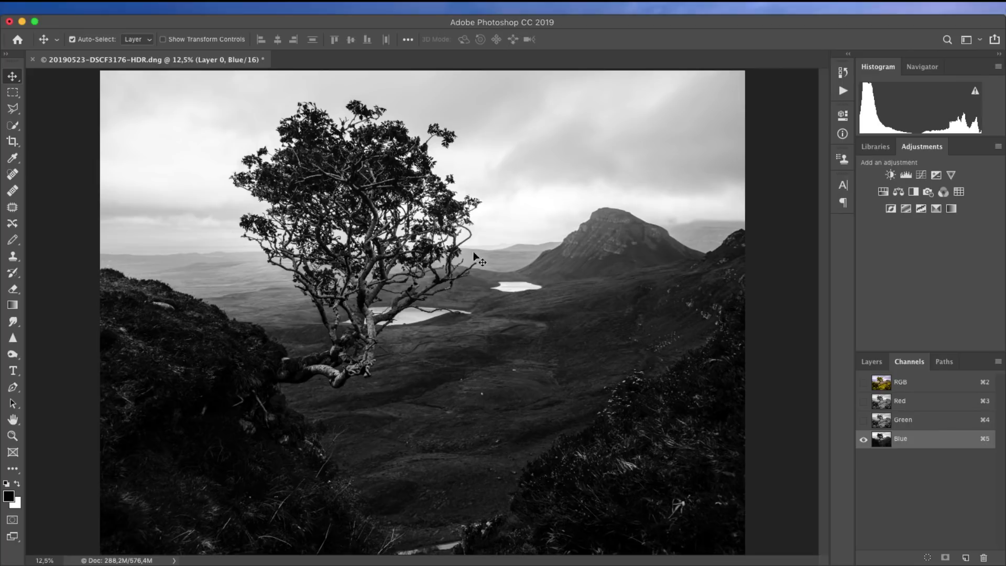
pyautogui.press('super+plus')
pyautogui.press('super+plus')
pyautogui.press('super+plus')
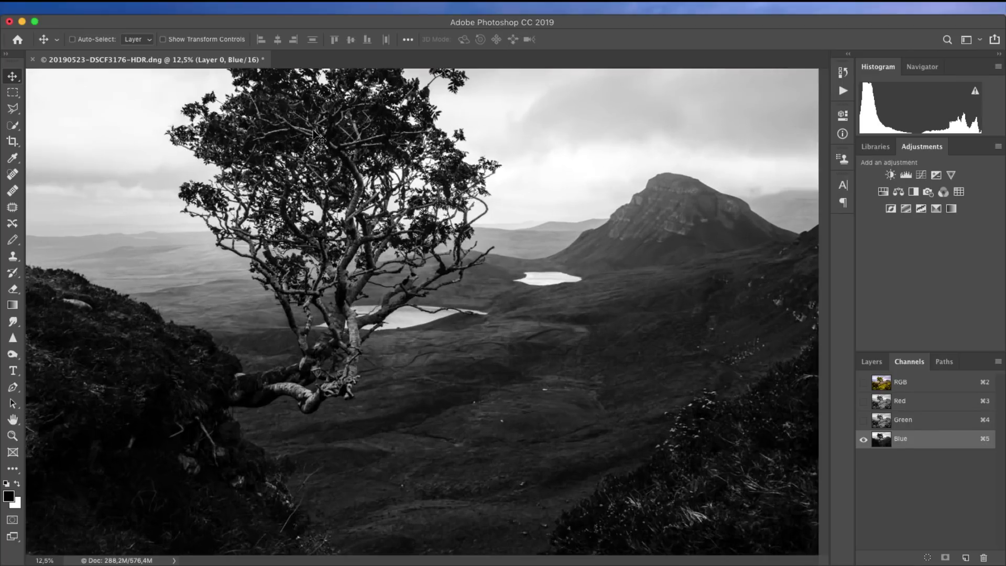
pyautogui.press('super+plus')
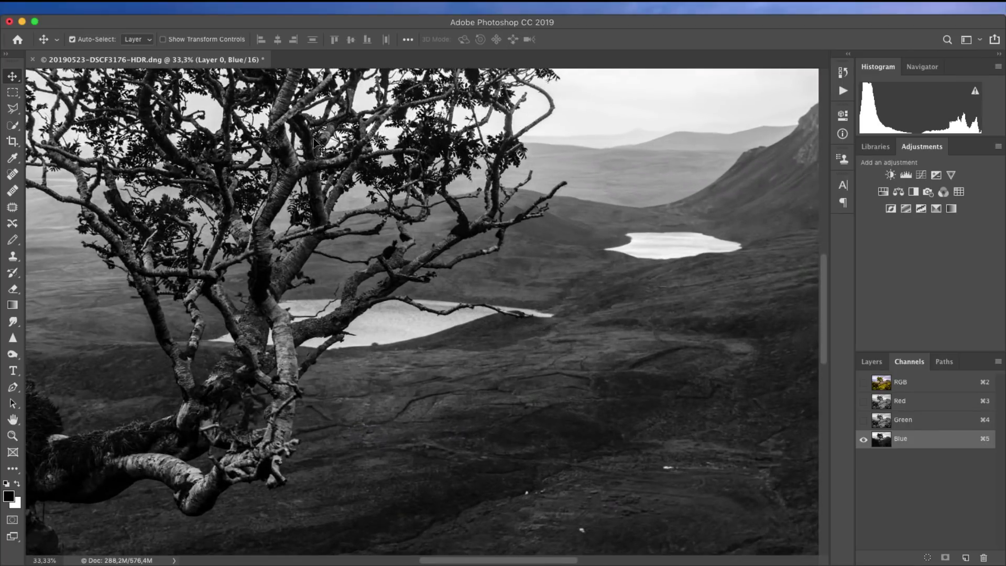
pyautogui.scroll(5, 314, 137)
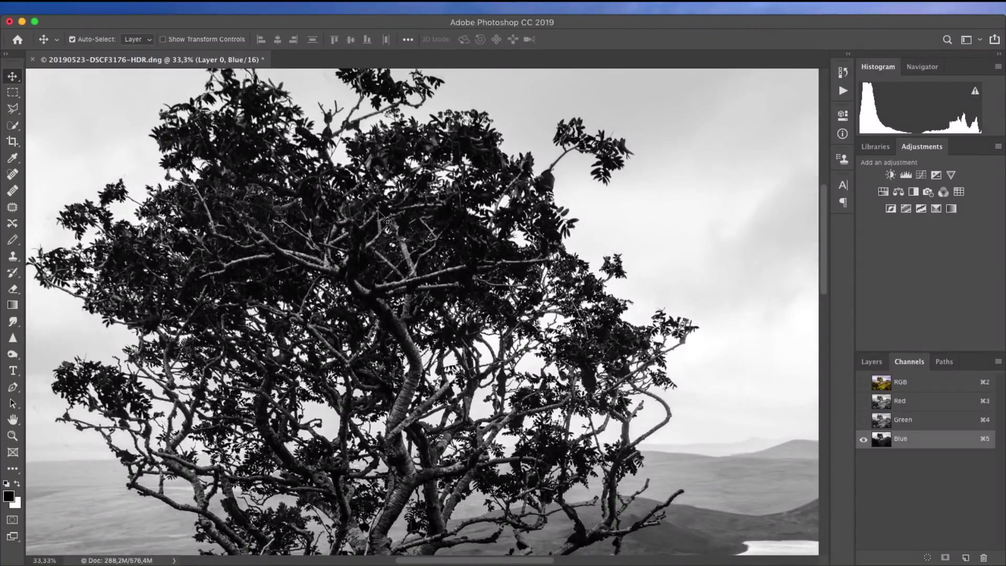
pyautogui.press('super+0')
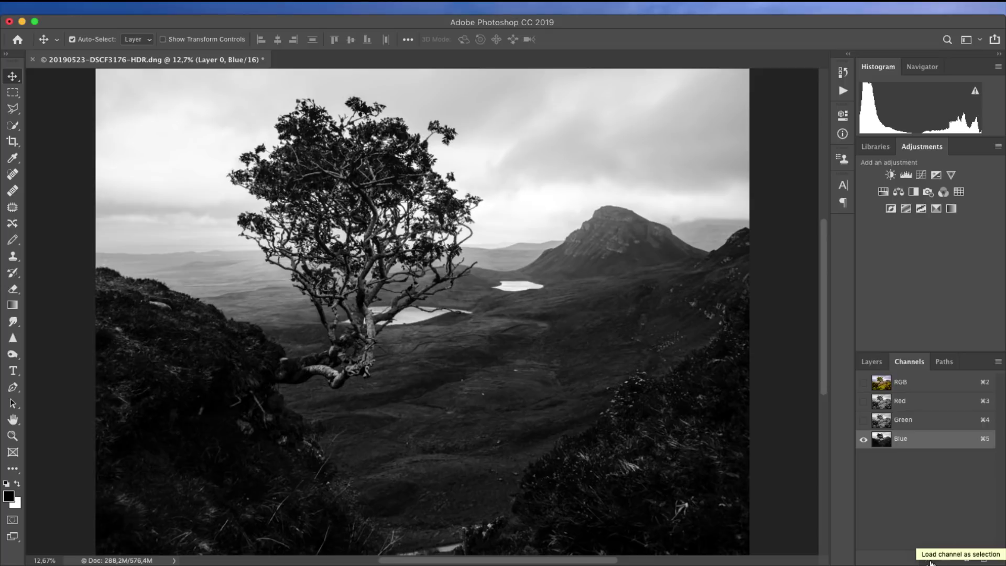
# - Load the Blue channel as a selection, apply it as a layer mask on Layer 0 copy, and check the mask on its own
pyautogui.click(927, 558)
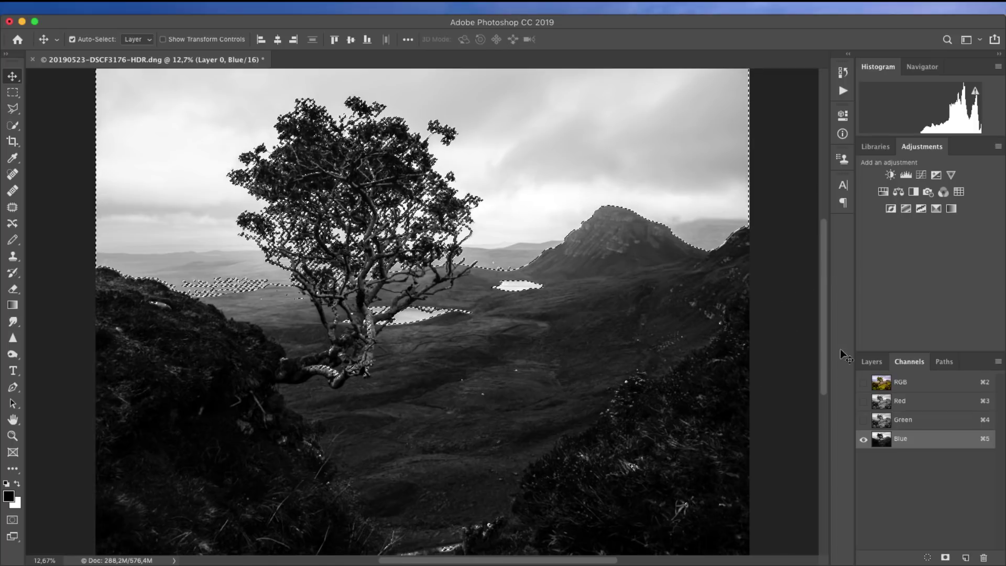
pyautogui.click(871, 362)
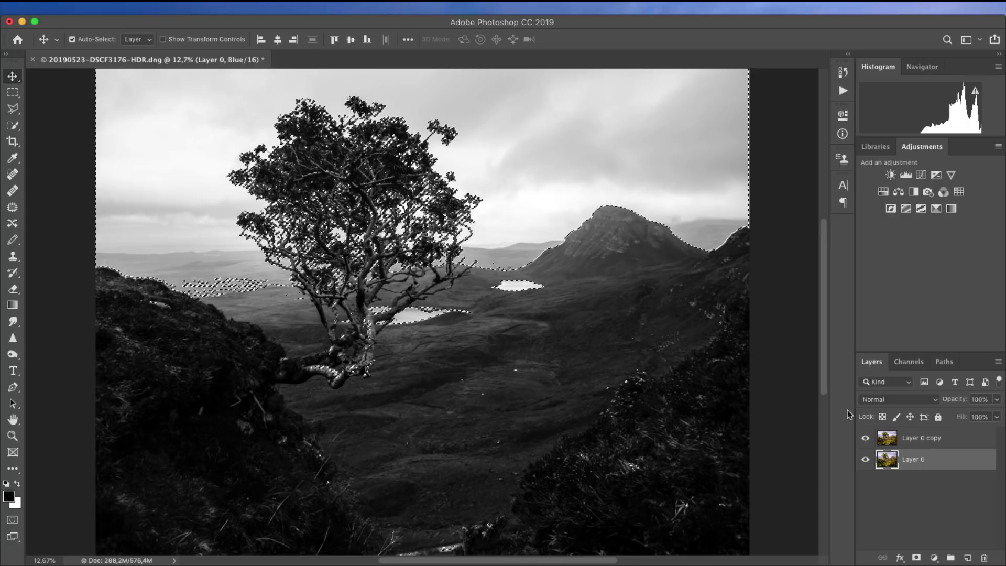
pyautogui.click(957, 445)
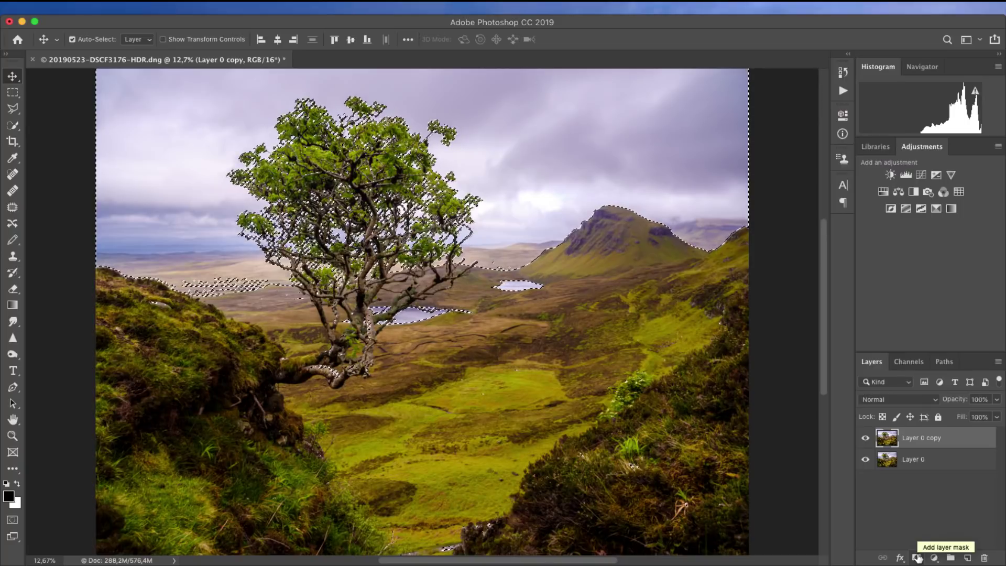
pyautogui.click(917, 558)
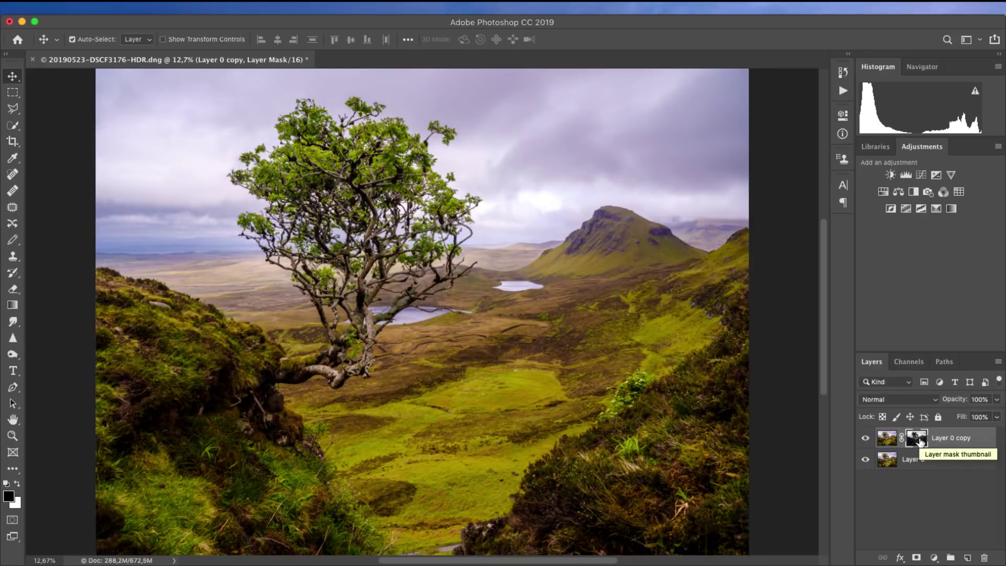
pyautogui.keyDown('alt'); pyautogui.click(920, 442); pyautogui.keyUp('alt')
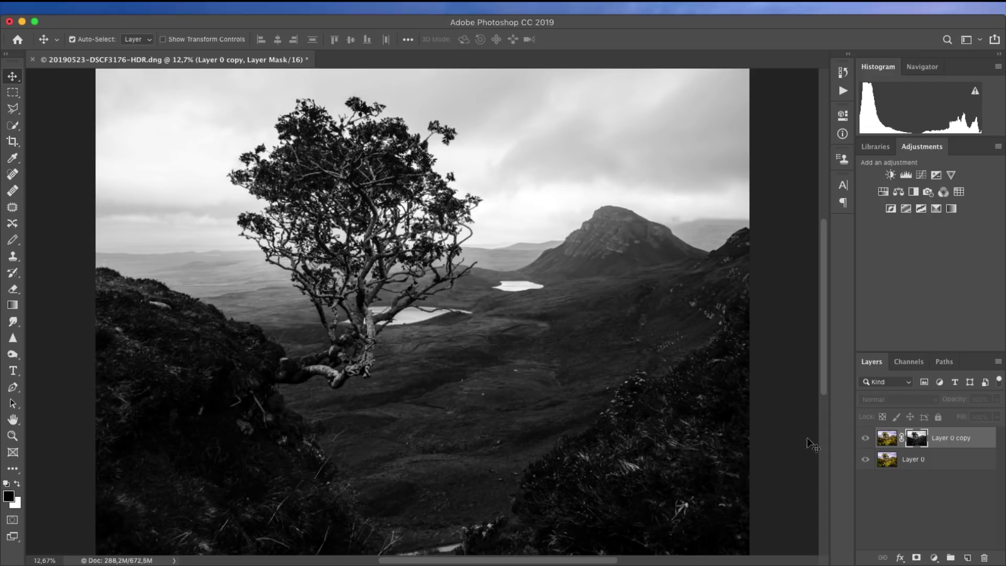
pyautogui.click(882, 442)
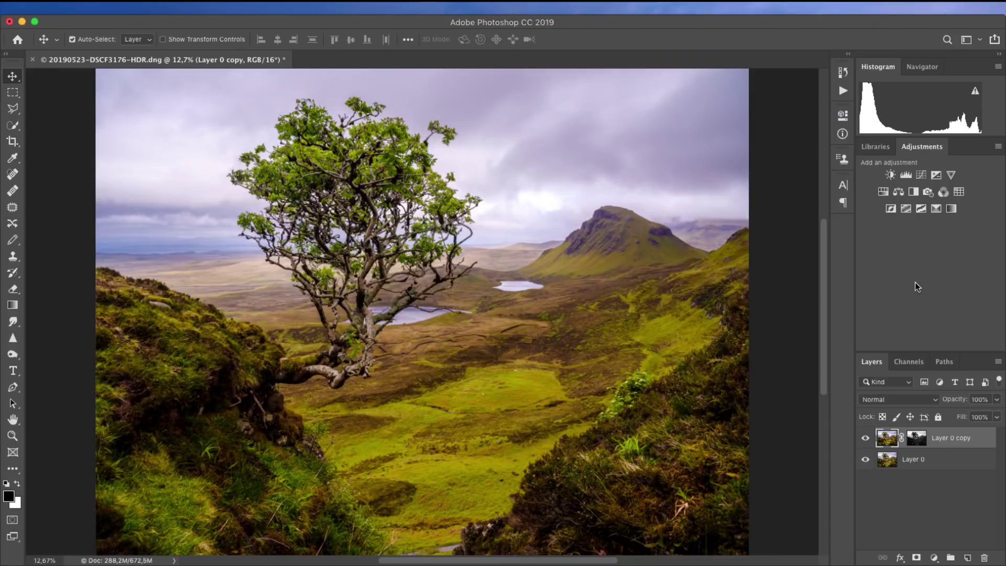
# - Set Layer 0 copy's blend mode to Multiply and compare the image with and without the layer
pyautogui.click(936, 401)
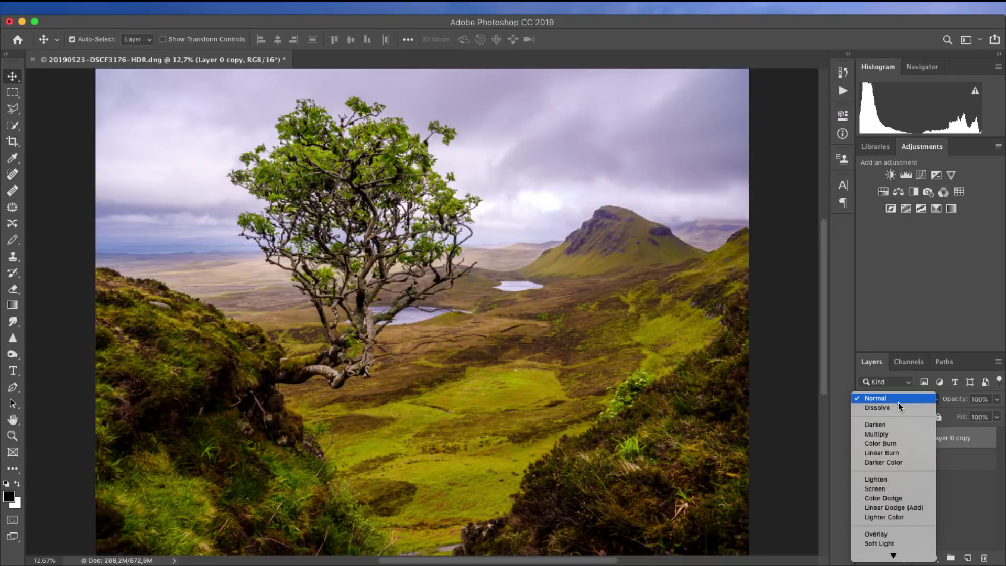
pyautogui.click(894, 434)
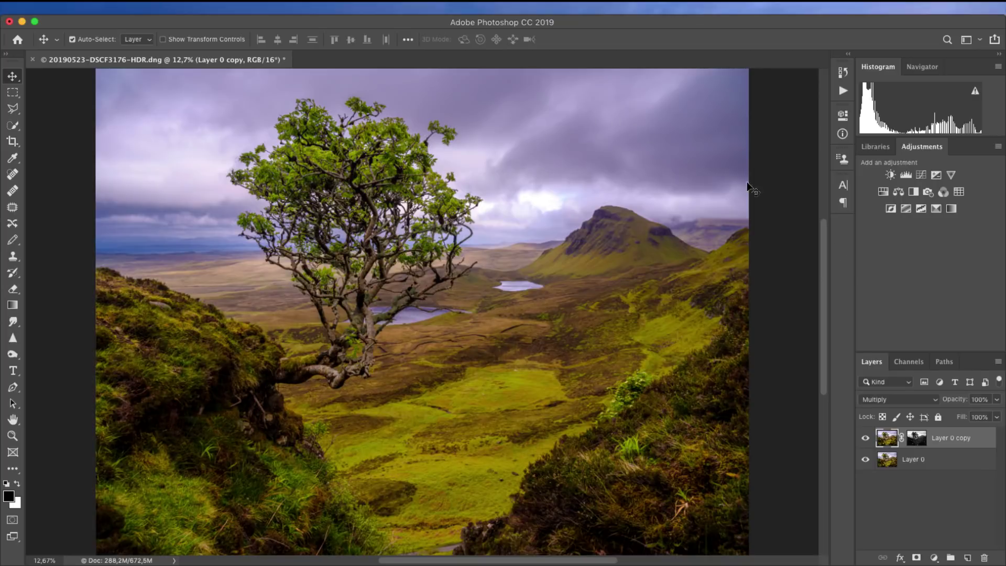
pyautogui.click(865, 438)
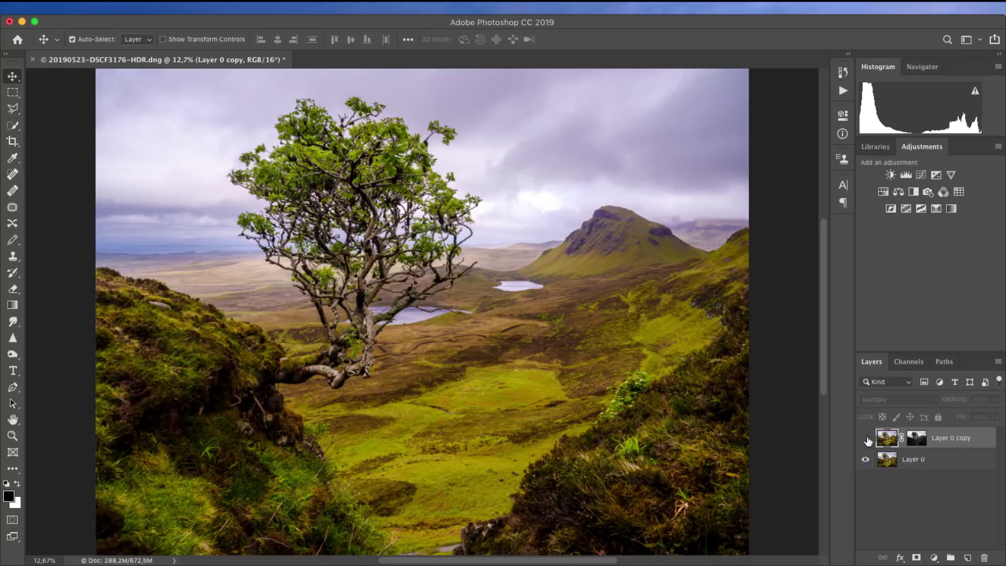
pyautogui.click(865, 438)
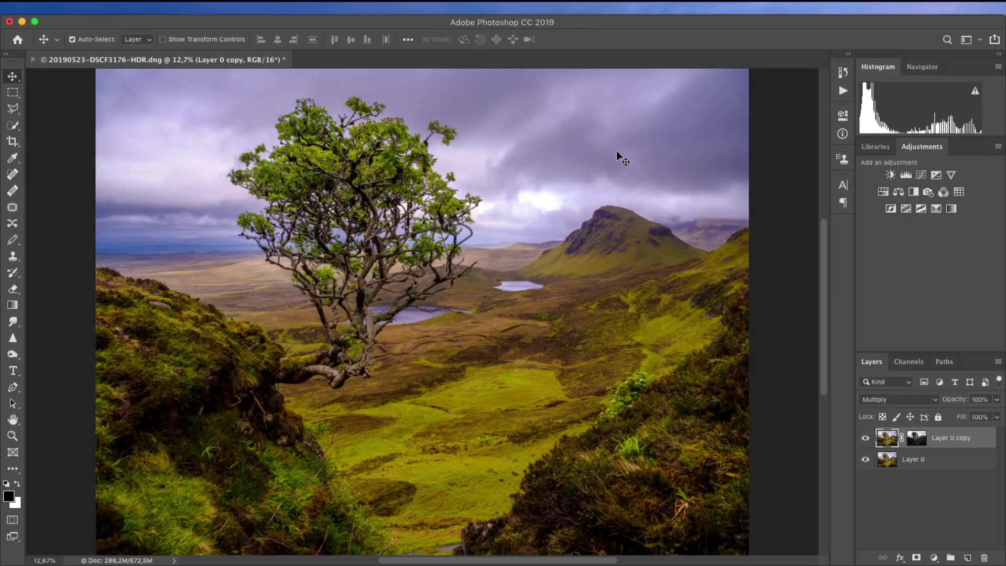
# - Examine the masking around the tree's leaves and branches against the darkened sky up close
pyautogui.press('super')
pyautogui.press('super+equal')
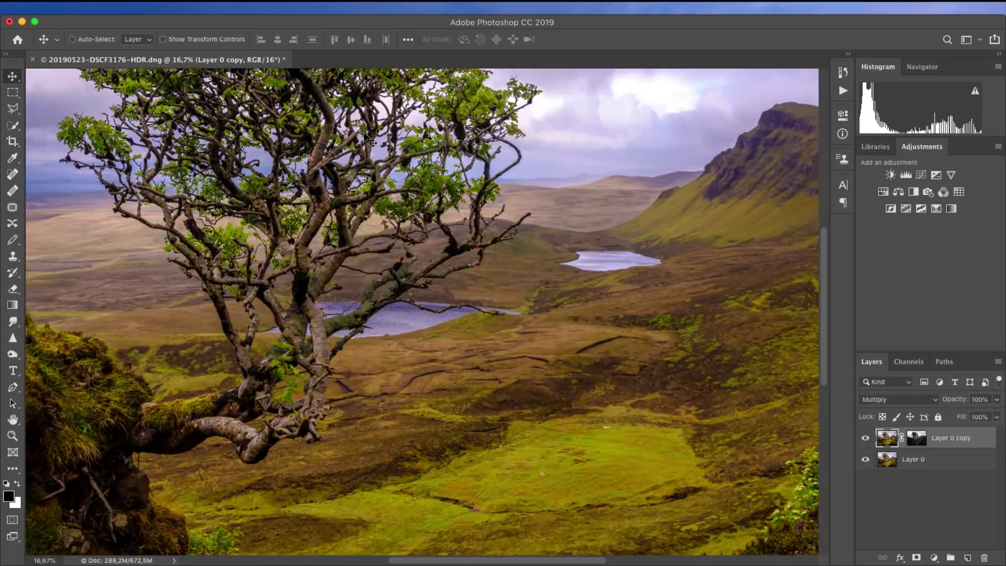
pyautogui.press('super+equal')
pyautogui.press('super+equal')
pyautogui.moveTo(442, 297); pyautogui.dragTo(504, 358)
pyautogui.moveTo(461, 220); pyautogui.dragTo(494, 280)
pyautogui.moveTo(471, 199); pyautogui.dragTo(505, 228)
pyautogui.moveTo(445, 162); pyautogui.dragTo(508, 247)
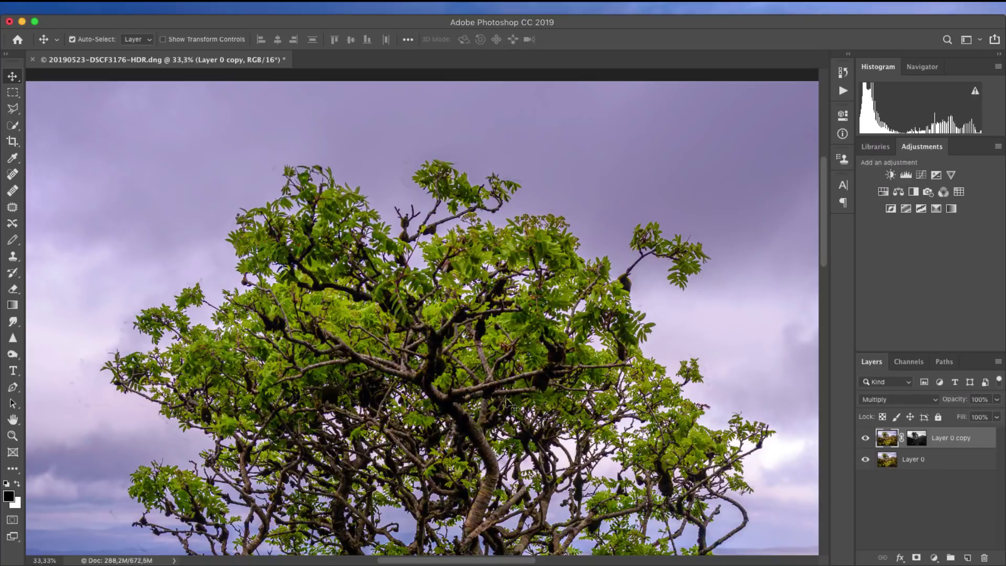
pyautogui.moveTo(338, 427); pyautogui.dragTo(344, 330)
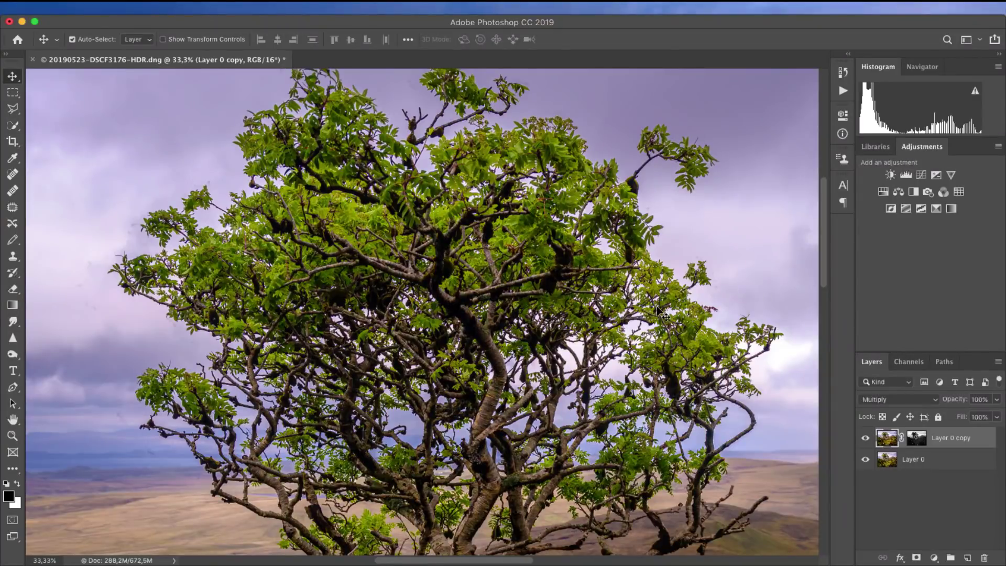
pyautogui.press('super+0')
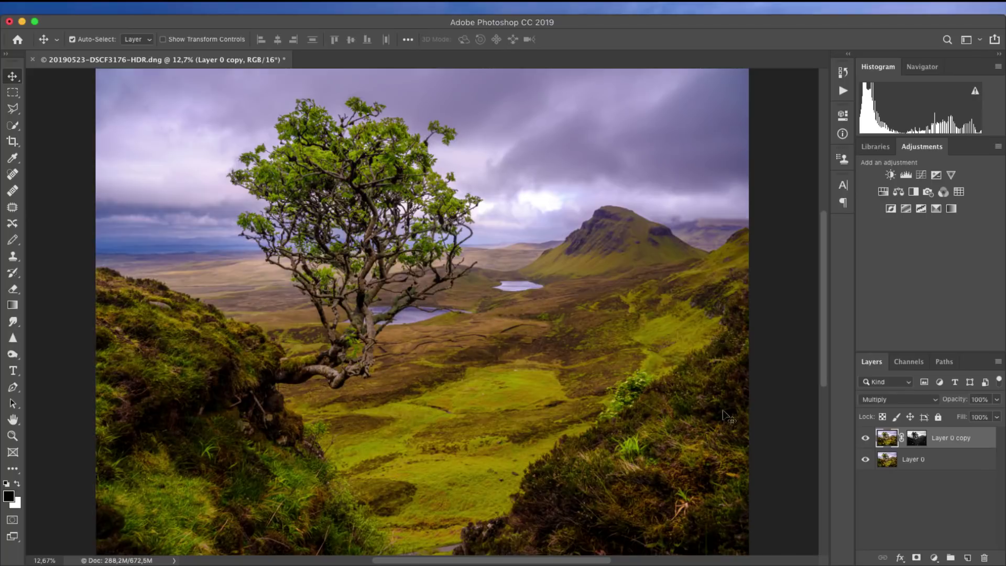
# - Target Layer 0 copy's mask and set up the Brush tool with a 1400 px size and 23% hardness
pyautogui.click(918, 445)
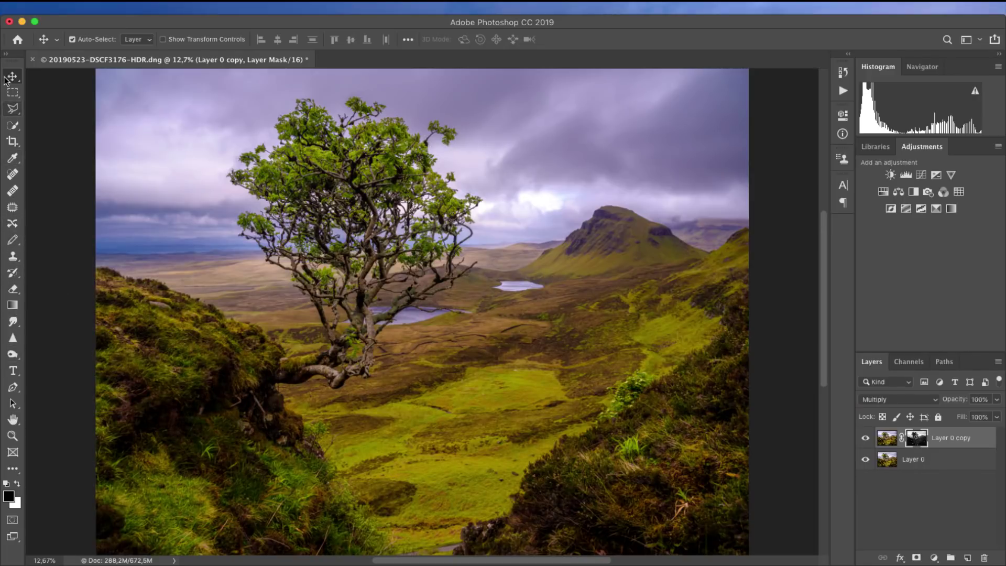
pyautogui.click(6, 55)
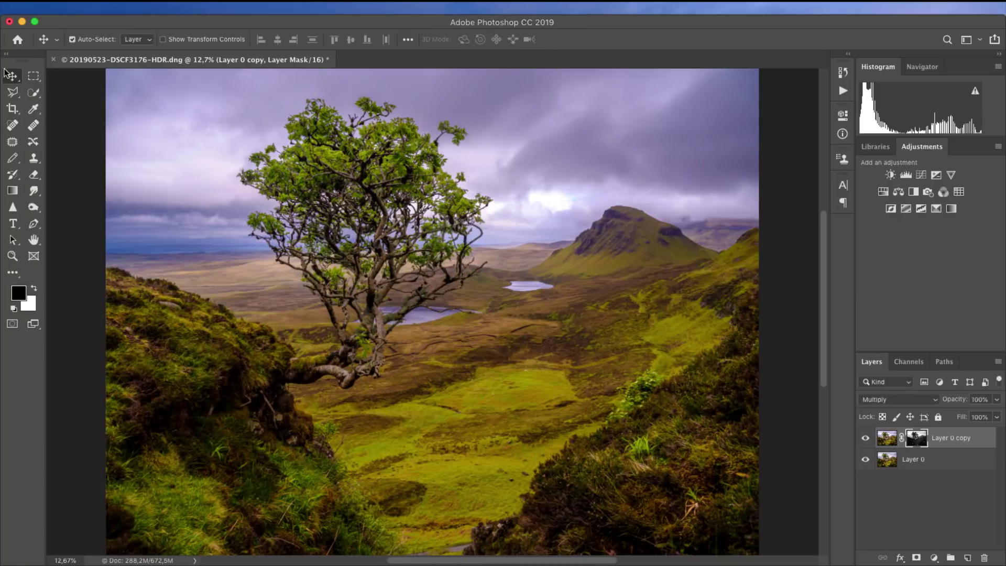
pyautogui.click(13, 162)
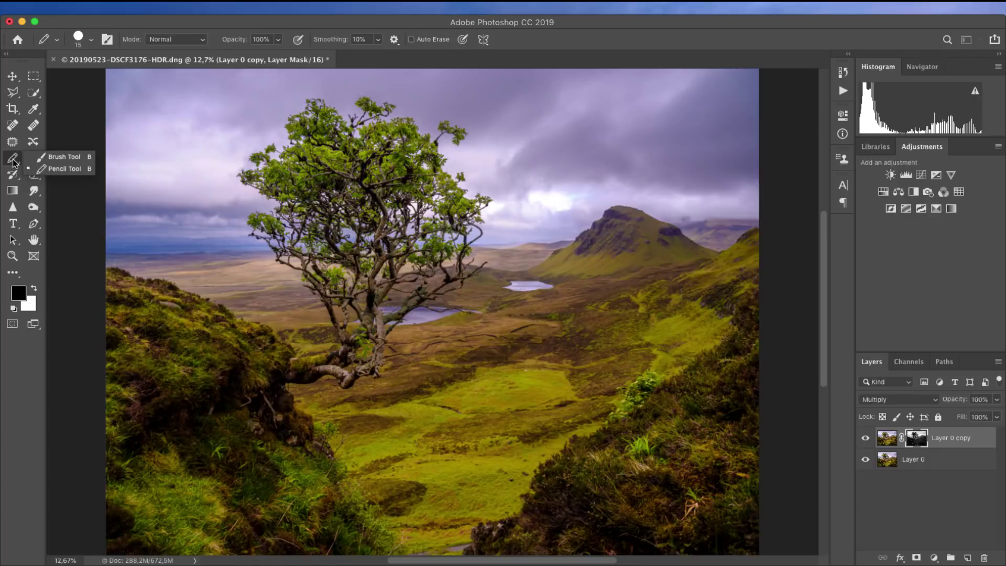
pyautogui.click(57, 158)
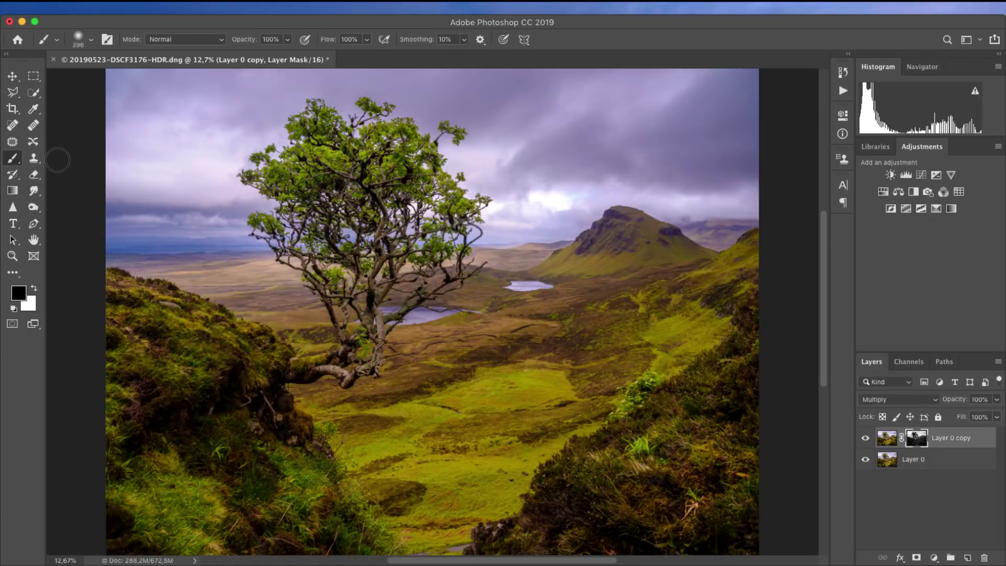
pyautogui.click(7, 54)
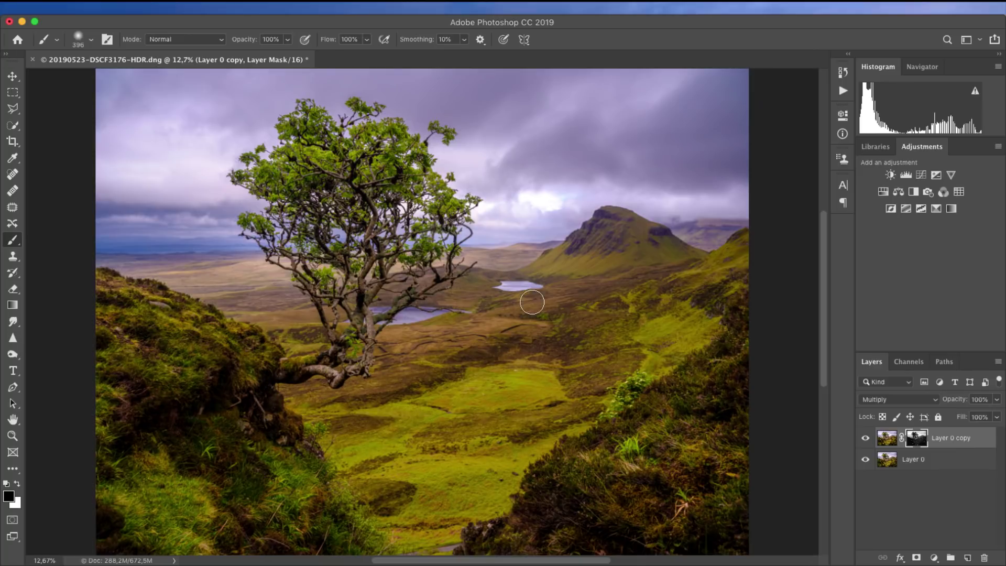
pyautogui.rightClick(532, 301)
pyautogui.moveTo(673, 334); pyautogui.dragTo(680, 333)
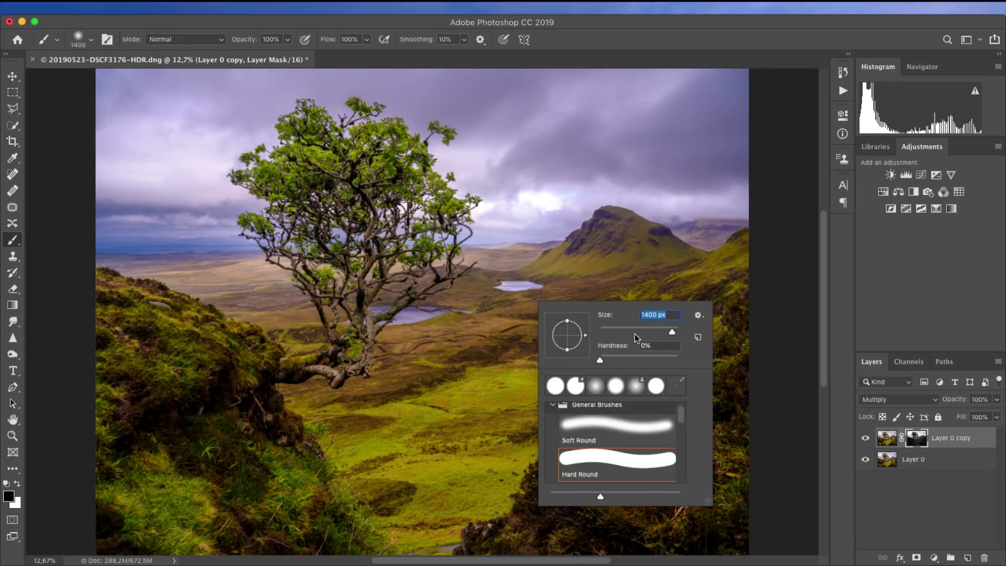
pyautogui.click(607, 360)
pyautogui.click(621, 360)
pyautogui.click(618, 359)
pyautogui.press('Return')
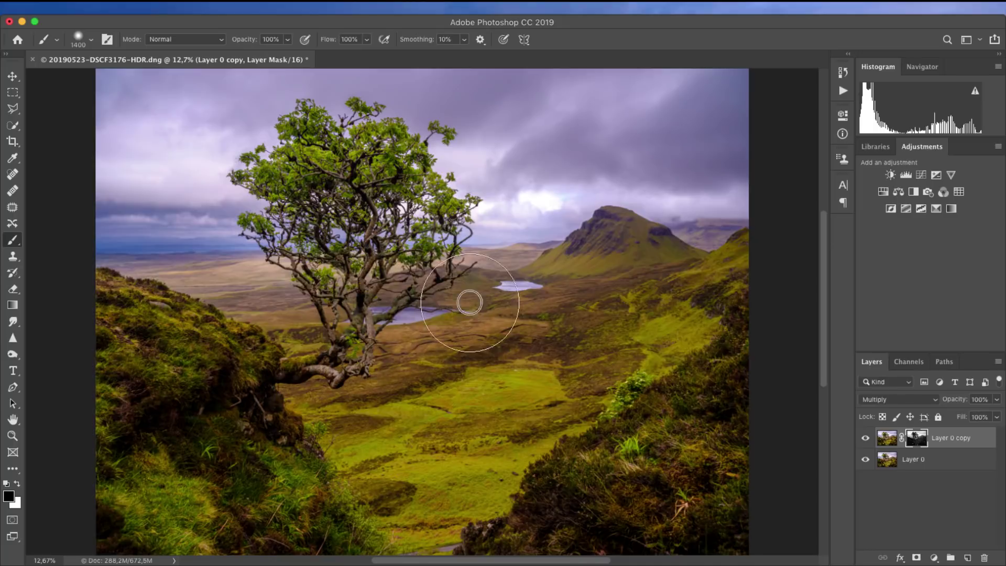
# - Paint the whole landscape below the horizon black on the mask, clearing leftover grey patches in the mask view
pyautogui.moveTo(215, 311)
pyautogui.mouseDown()
pyautogui.moveTo(178, 313)
pyautogui.moveTo(192, 394)
pyautogui.moveTo(166, 402)
pyautogui.moveTo(245, 426)
pyautogui.moveTo(316, 345)
pyautogui.moveTo(261, 393)
pyautogui.moveTo(235, 444)
pyautogui.moveTo(195, 476)
pyautogui.moveTo(346, 484)
pyautogui.moveTo(348, 365)
pyautogui.moveTo(585, 330)
pyautogui.moveTo(423, 312)
pyautogui.moveTo(732, 268)
pyautogui.moveTo(630, 291)
pyautogui.moveTo(605, 265)
pyautogui.moveTo(730, 314)
pyautogui.moveTo(648, 407)
pyautogui.moveTo(515, 491)
pyautogui.moveTo(346, 531)
pyautogui.moveTo(514, 519)
pyautogui.moveTo(224, 496)
pyautogui.moveTo(177, 508)
pyautogui.moveTo(262, 492)
pyautogui.moveTo(700, 481)
pyautogui.moveTo(452, 534)
pyautogui.moveTo(742, 428)
pyautogui.moveTo(602, 416)
pyautogui.moveTo(516, 360)
pyautogui.mouseUp()
pyautogui.moveTo(443, 297)
pyautogui.mouseDown()
pyautogui.moveTo(232, 293)
pyautogui.moveTo(107, 305)
pyautogui.moveTo(474, 300)
pyautogui.moveTo(706, 273)
pyautogui.moveTo(763, 281)
pyautogui.mouseUp()
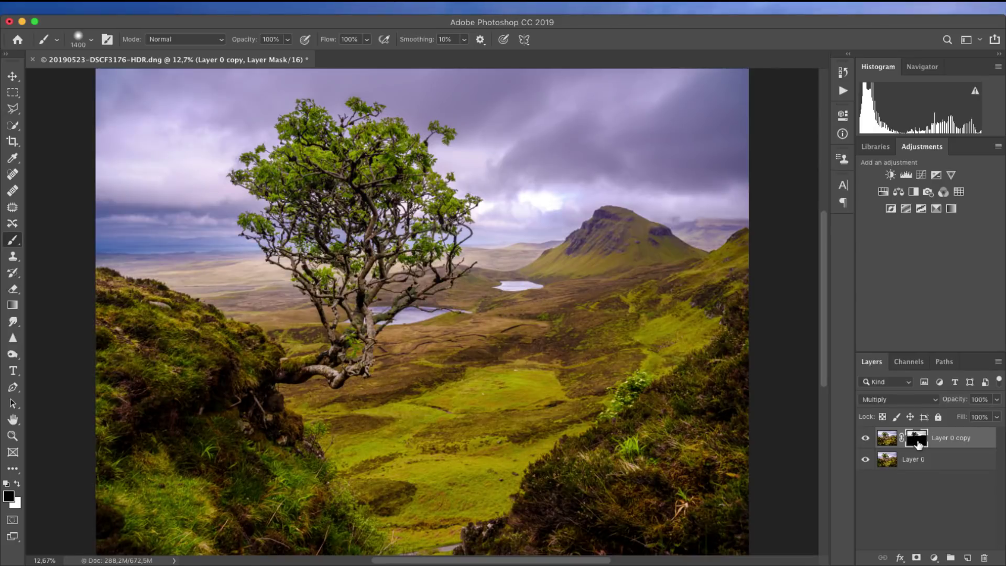
pyautogui.keyDown('alt'); pyautogui.click(917, 443); pyautogui.keyUp('alt')
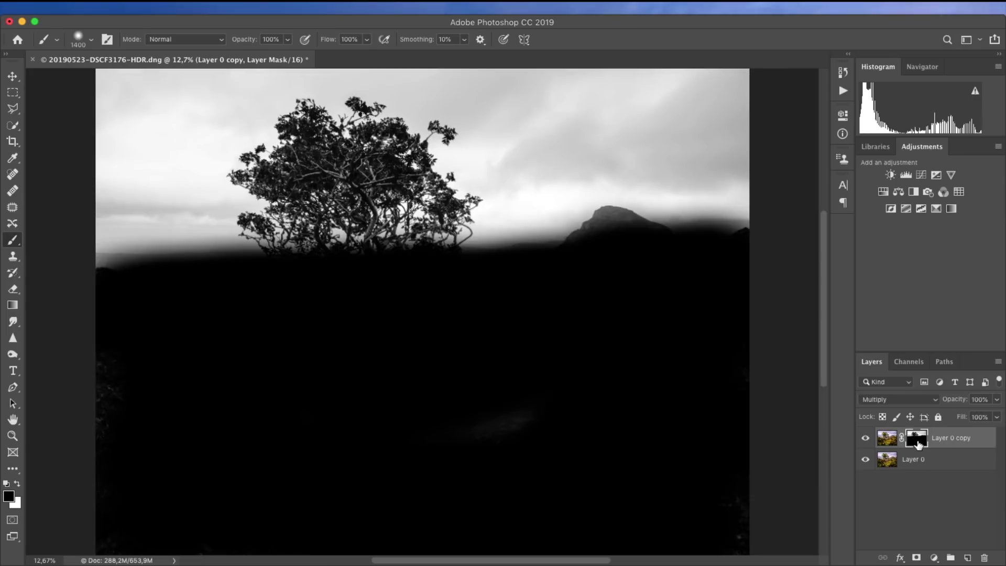
pyautogui.moveTo(523, 437)
pyautogui.mouseDown()
pyautogui.moveTo(556, 418)
pyautogui.moveTo(450, 312)
pyautogui.moveTo(256, 312)
pyautogui.moveTo(112, 424)
pyautogui.moveTo(119, 468)
pyautogui.moveTo(196, 516)
pyautogui.moveTo(732, 516)
pyautogui.moveTo(732, 492)
pyautogui.moveTo(629, 287)
pyautogui.moveTo(711, 276)
pyautogui.mouseUp()
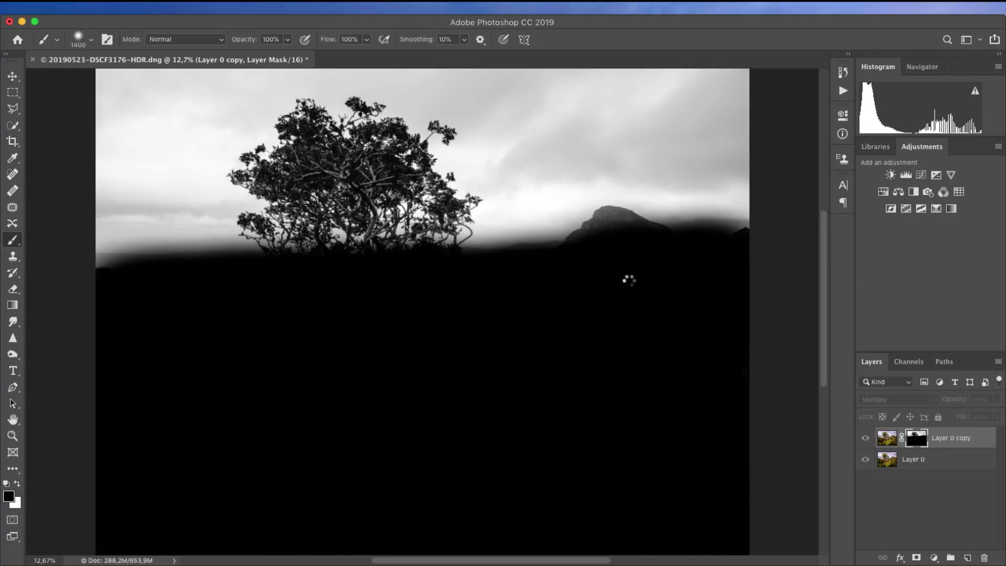
# - Reduce the brush size to 159 px and paint the mountain peak black on the mask
pyautogui.rightClick(600, 338)
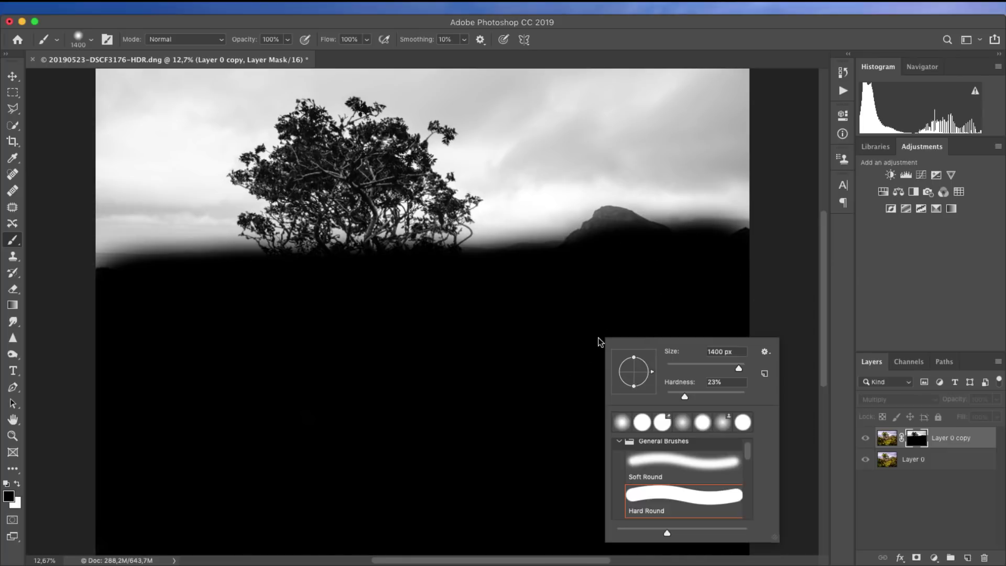
pyautogui.click(700, 366)
pyautogui.click(718, 369)
pyautogui.moveTo(598, 228)
pyautogui.mouseDown()
pyautogui.moveTo(559, 252)
pyautogui.moveTo(602, 215)
pyautogui.moveTo(636, 217)
pyautogui.moveTo(619, 229)
pyautogui.moveTo(610, 225)
pyautogui.moveTo(668, 236)
pyautogui.mouseUp()
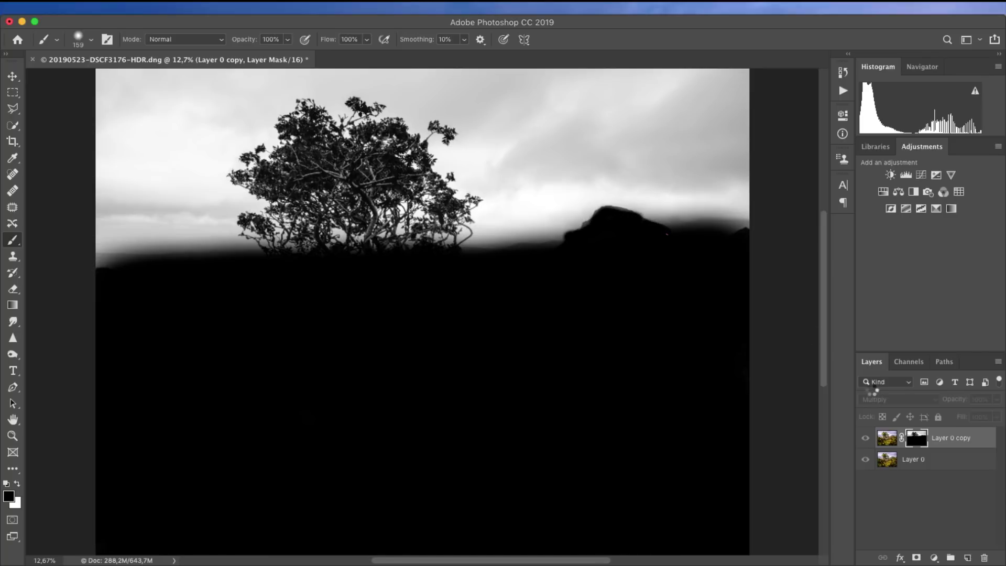
# - Return to the normal image view and compare the photo with Layer 0 copy hidden and shown
pyautogui.click(892, 442)
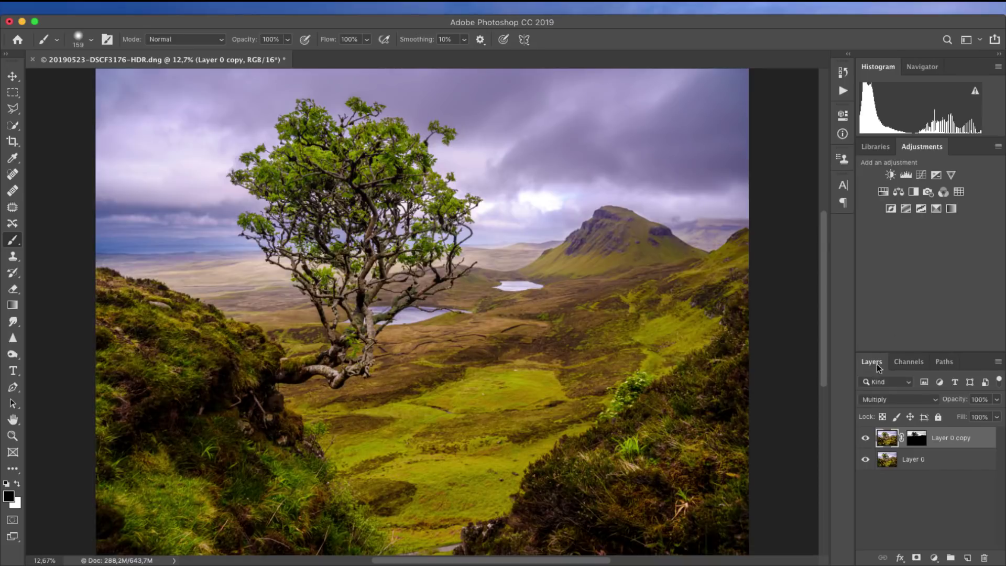
pyautogui.click(865, 438)
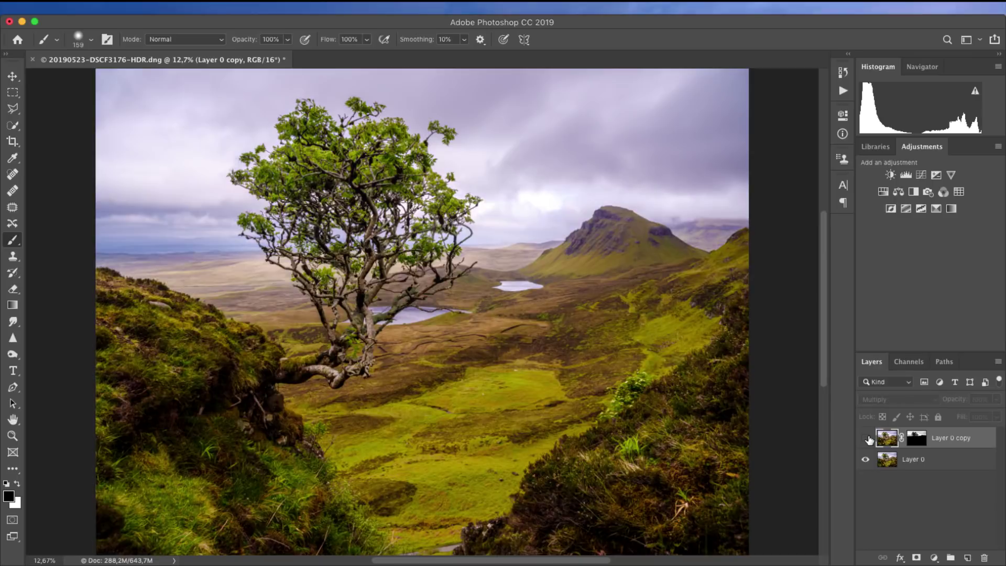
pyautogui.click(865, 439)
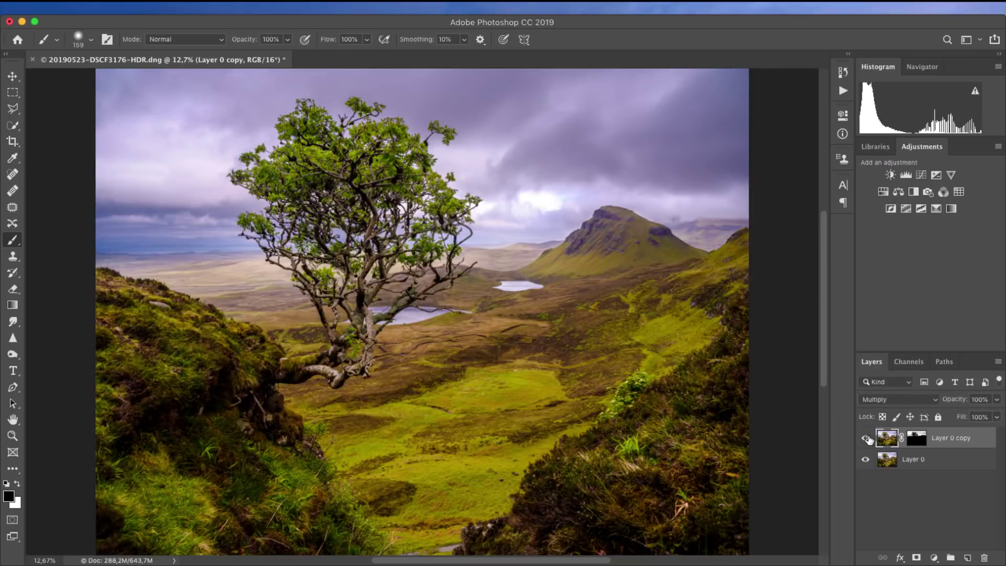
# - Compare the photo with Layer 0 copy hidden and shown, and reduce that layer's opacity to 70%
pyautogui.click(865, 438)
pyautogui.click(865, 438)
pyautogui.click(996, 399)
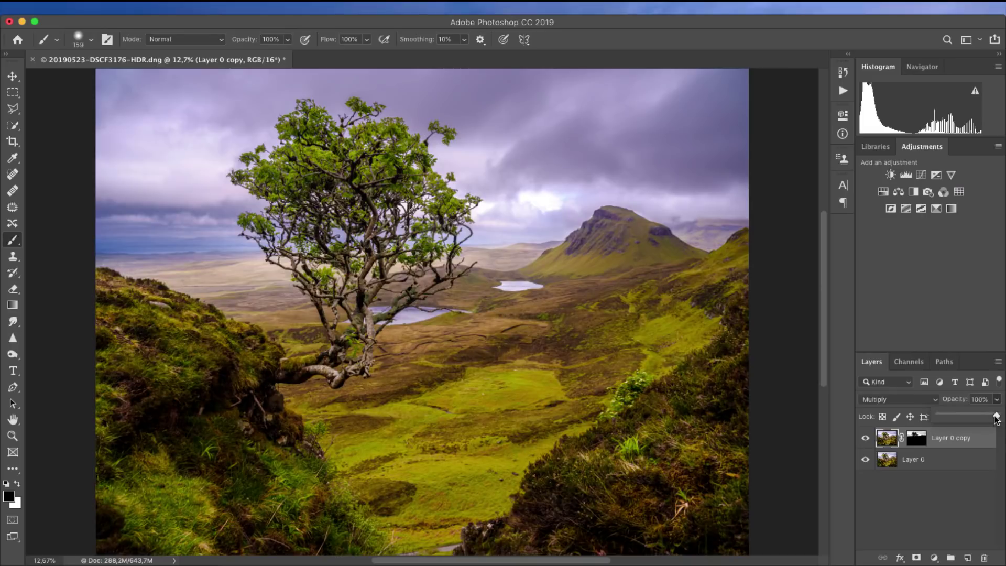
pyautogui.moveTo(996, 417)
pyautogui.mouseDown()
pyautogui.moveTo(920, 423)
pyautogui.moveTo(979, 415)
pyautogui.mouseUp()
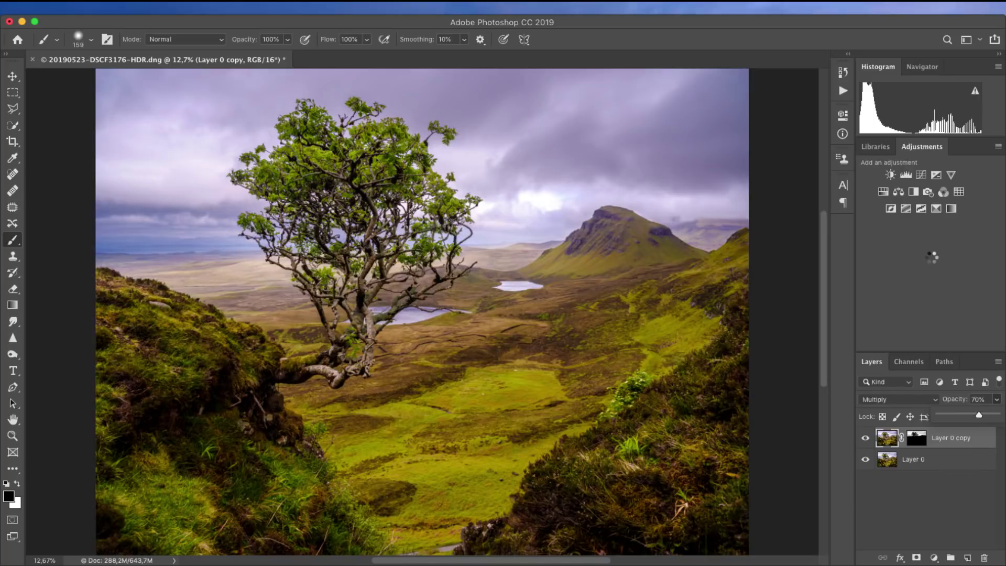
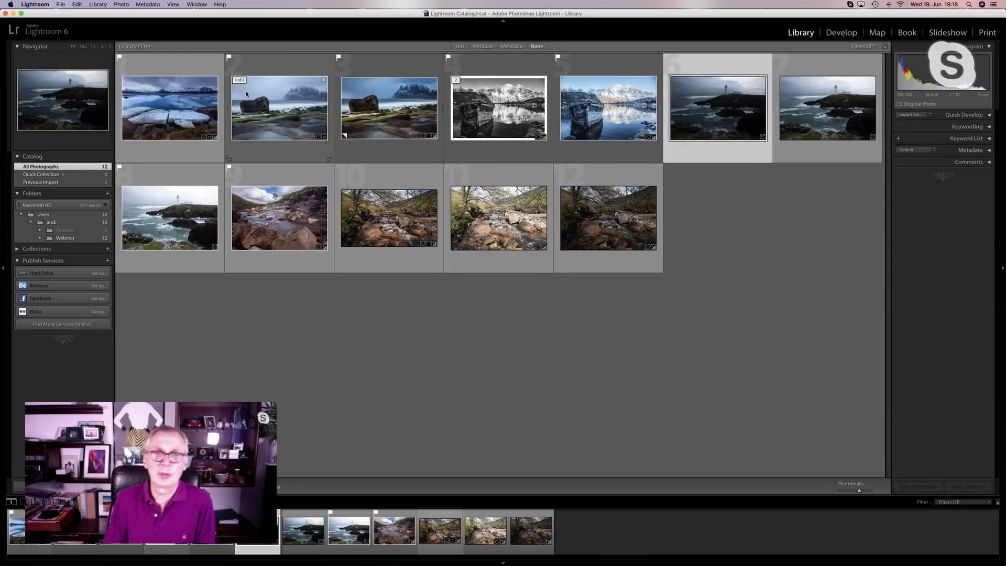
# - Switch to Lightroom and view the lighthouse exposures IMG_3098, IMG_3099 and IMG_3100 at large size, checking the coastline of IMG_3098 up close
pyautogui.press('e')
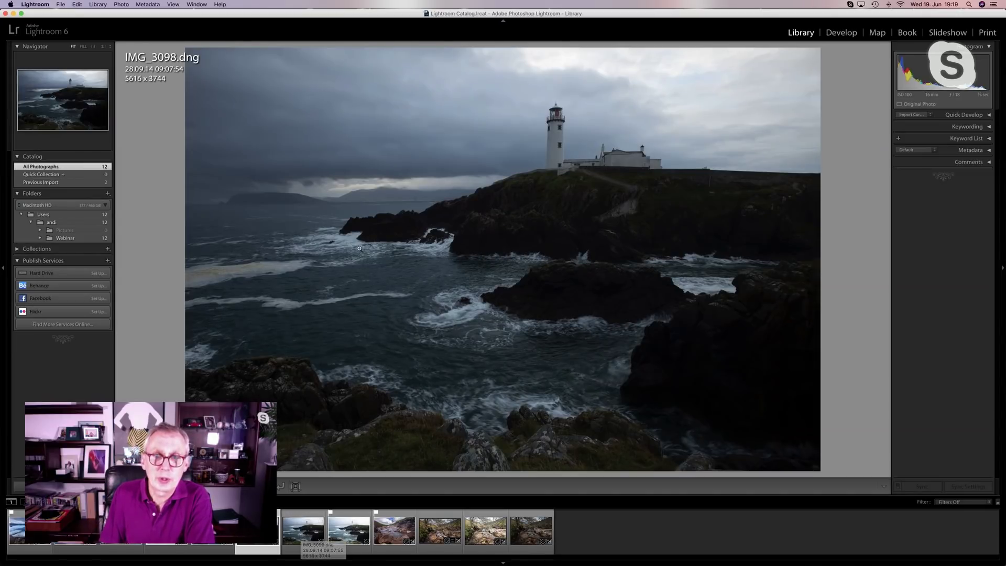
pyautogui.click(416, 198)
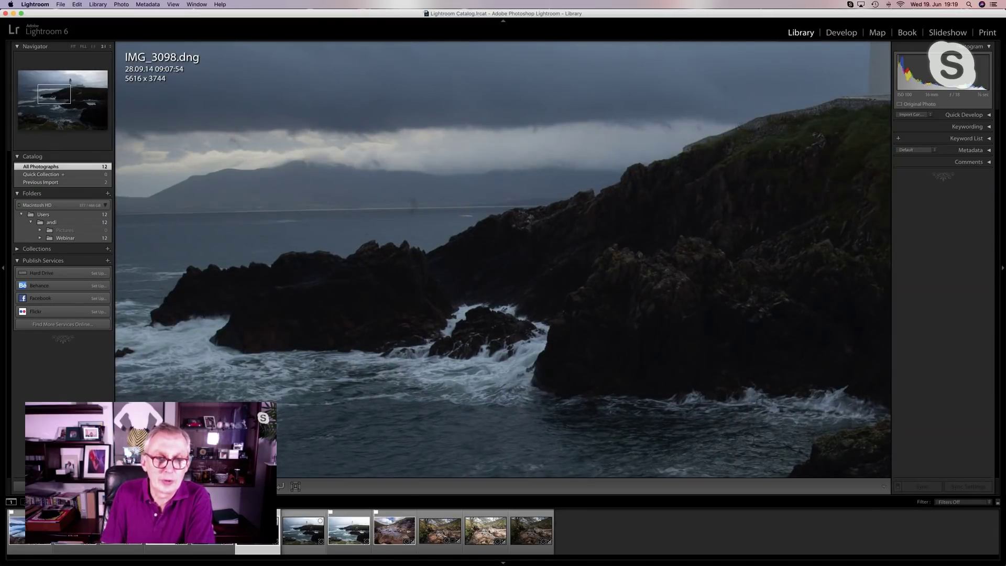
pyautogui.click(355, 357)
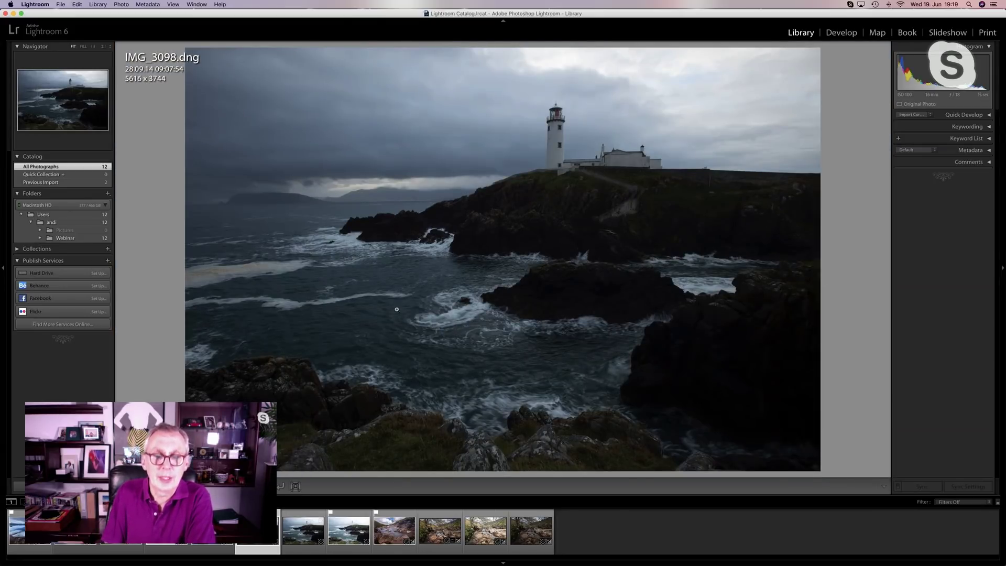
pyautogui.click(306, 534)
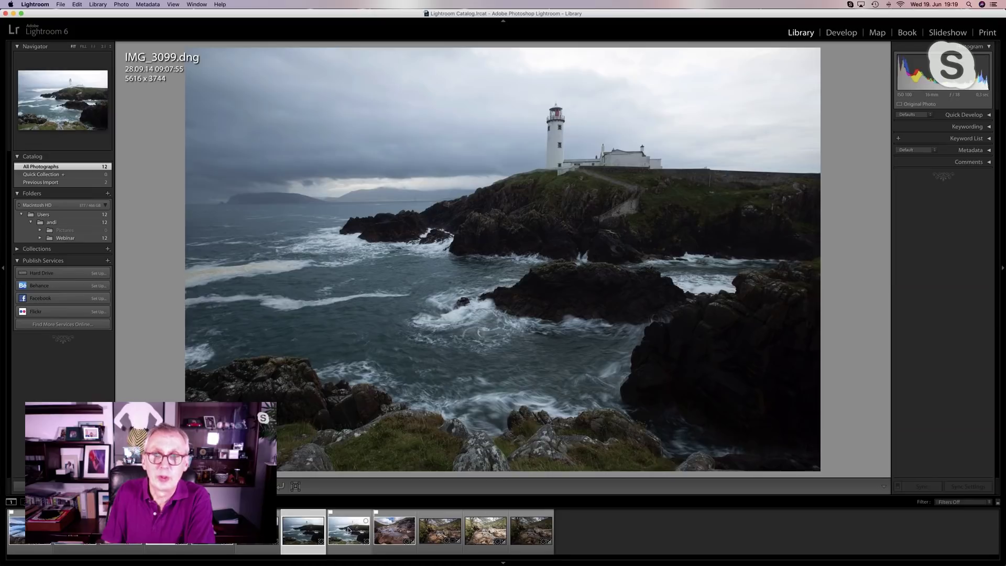
pyautogui.click(348, 530)
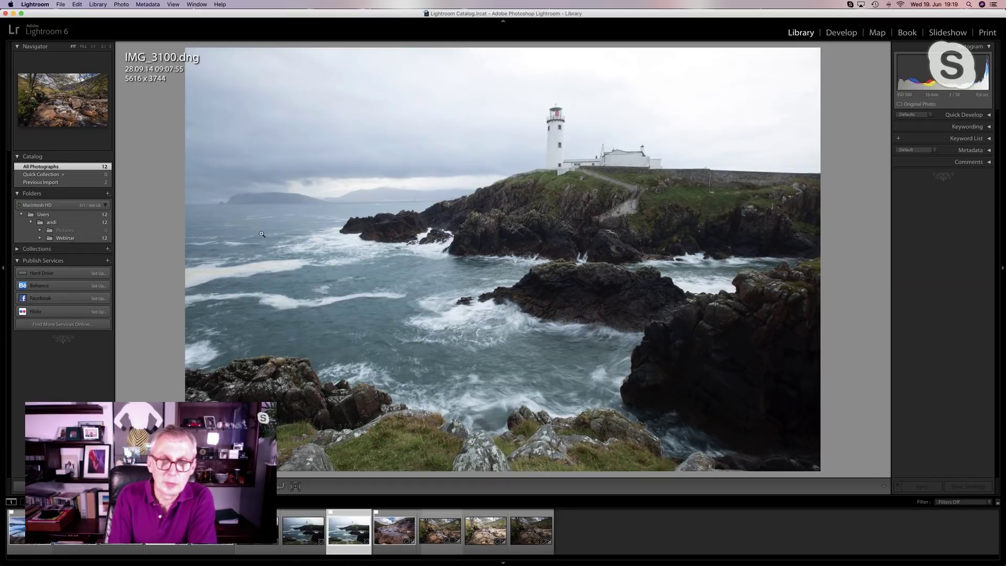
# - Show the exposure settings over the photo and compare those of IMG_3098, IMG_3099 and IMG_3100
pyautogui.press('i')
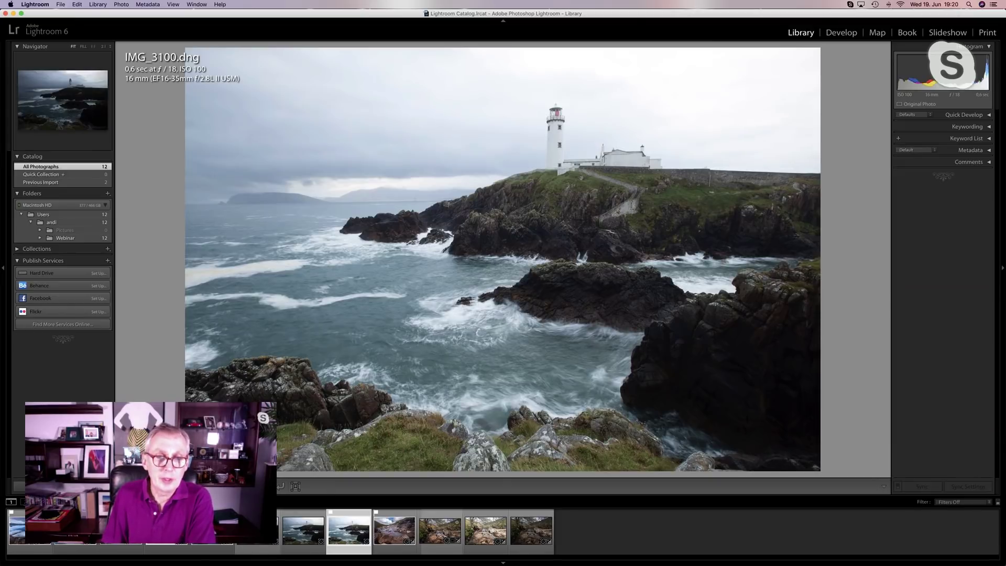
pyautogui.click(259, 530)
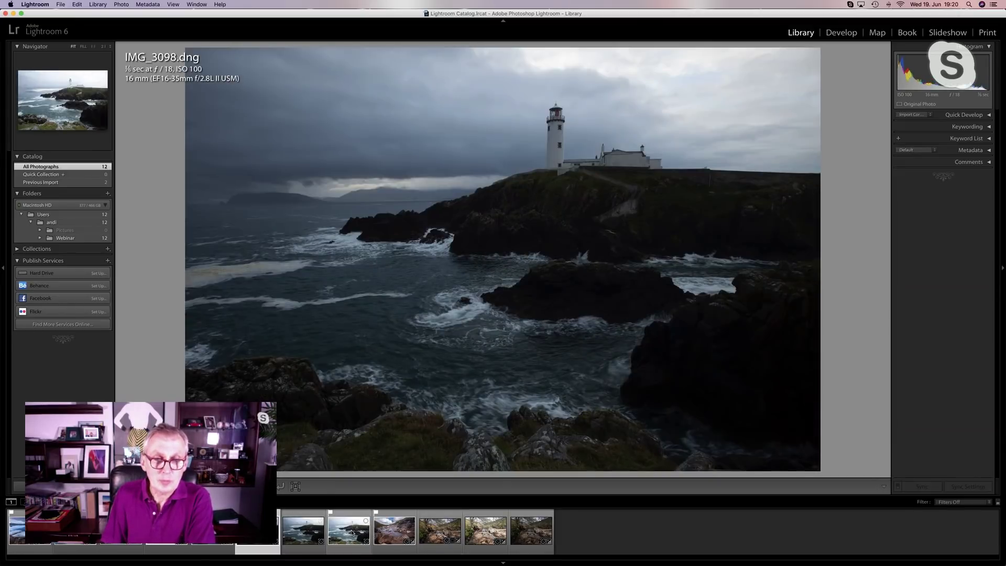
pyautogui.click(351, 533)
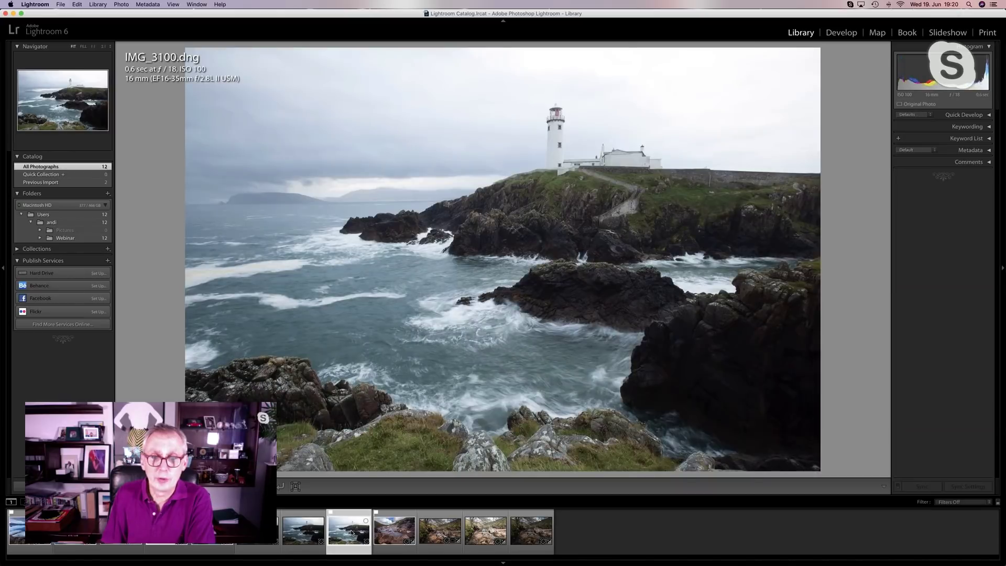
pyautogui.click(257, 530)
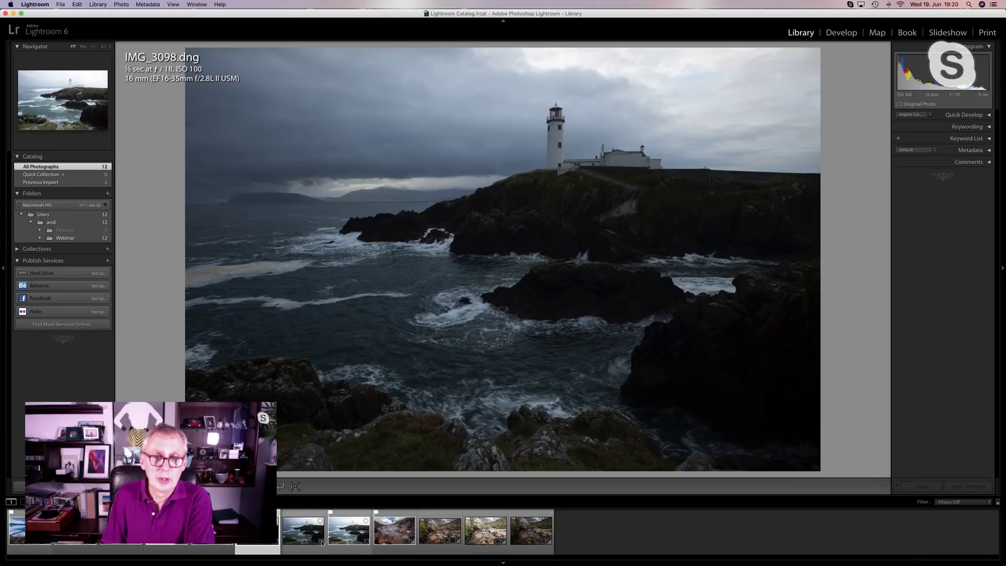
pyautogui.click(302, 530)
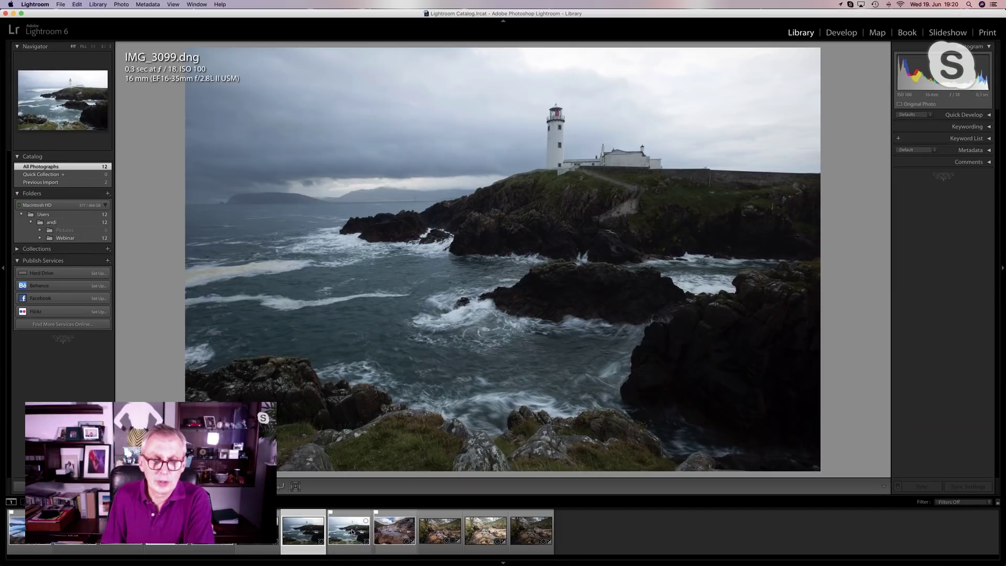
pyautogui.click(352, 532)
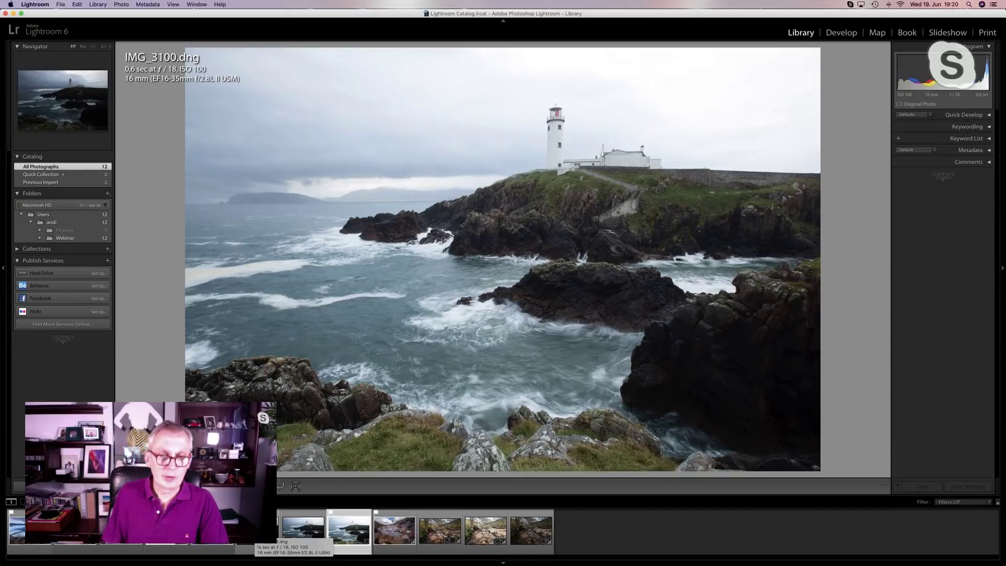
# - Select the three lighthouse exposures IMG_3098 to IMG_3100 together and open the HDR merge preview for them in Develop
pyautogui.keyDown('shift'); pyautogui.click(255, 530); pyautogui.keyUp('shift')
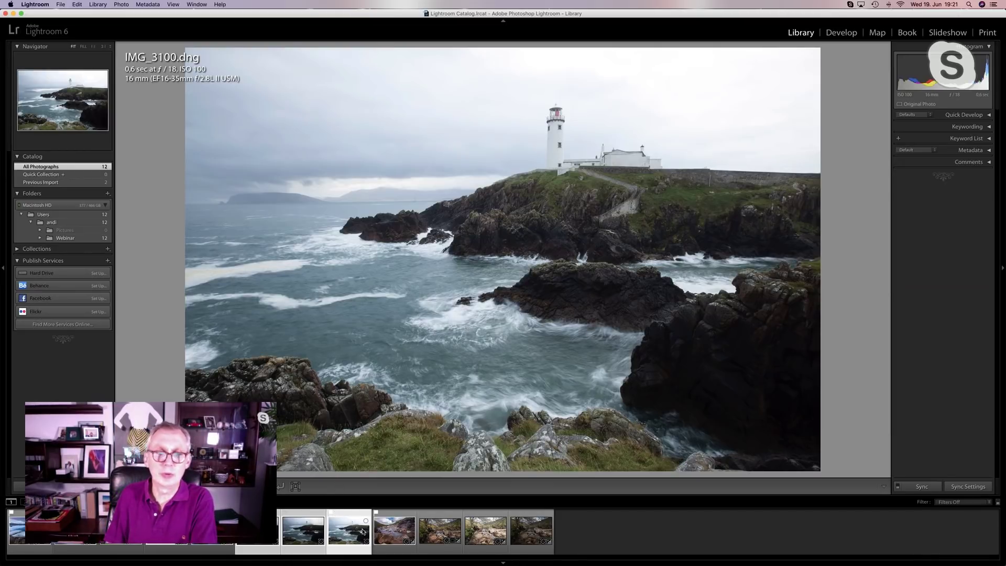
pyautogui.click(841, 33)
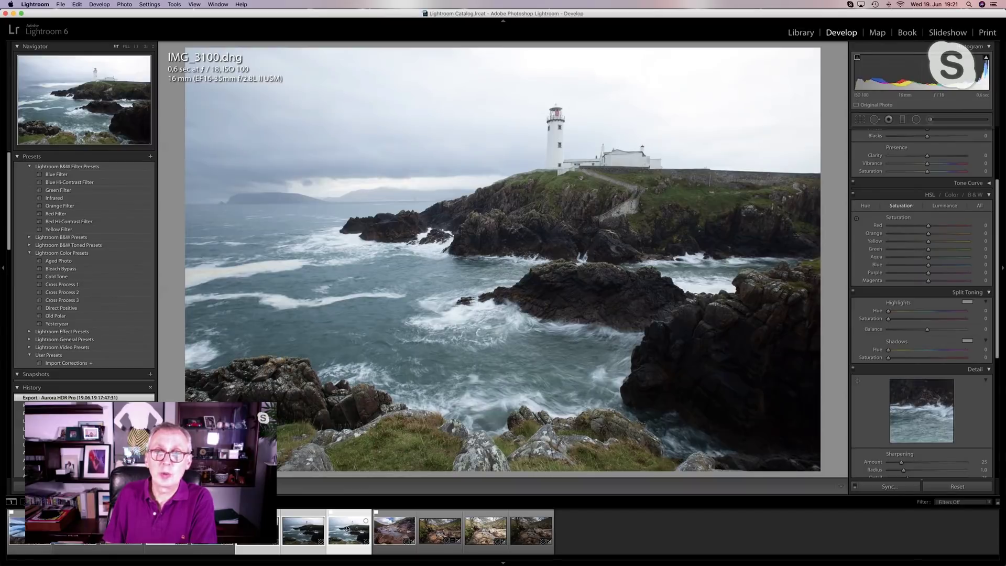
pyautogui.rightClick(347, 528)
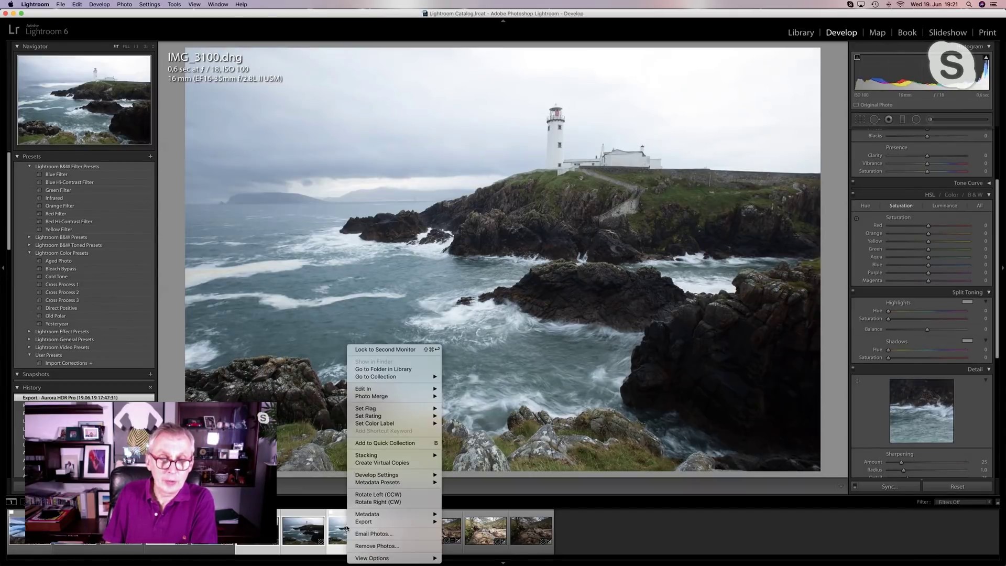
pyautogui.moveTo(388, 399)
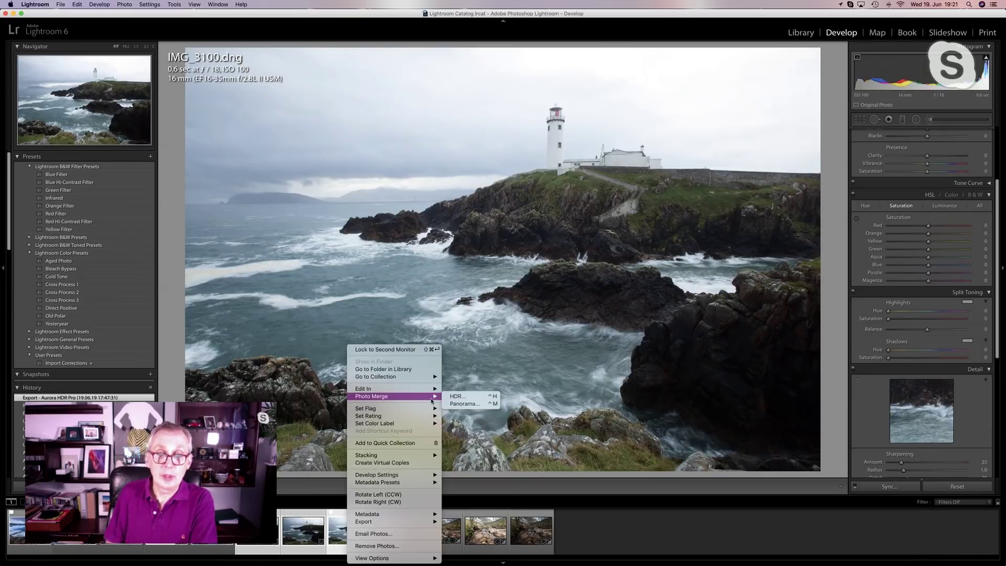
pyautogui.click(460, 397)
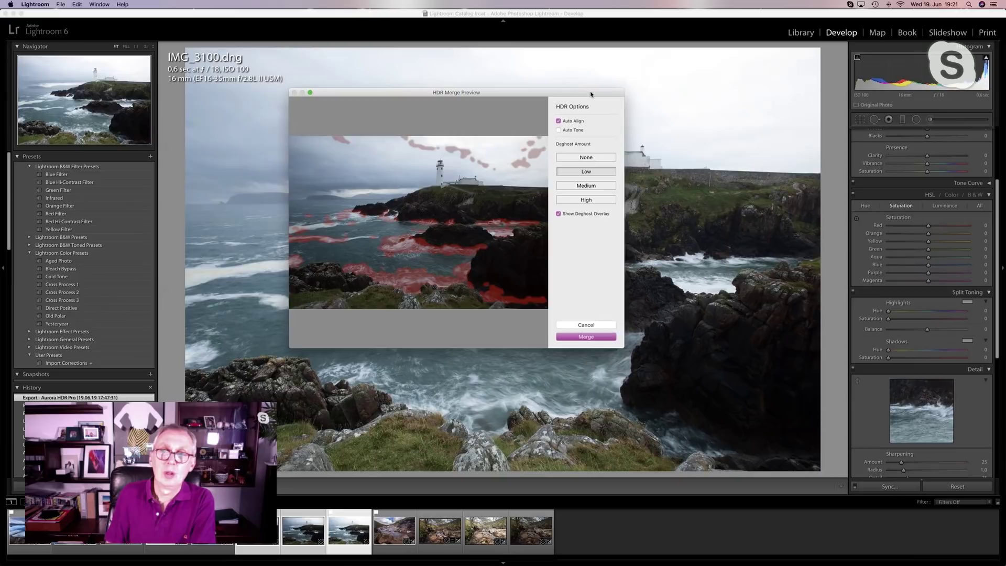
# - Turn off Auto Align, preview Auto Tone but leave it off, and merge the exposures with Low deghosting
pyautogui.click(558, 120)
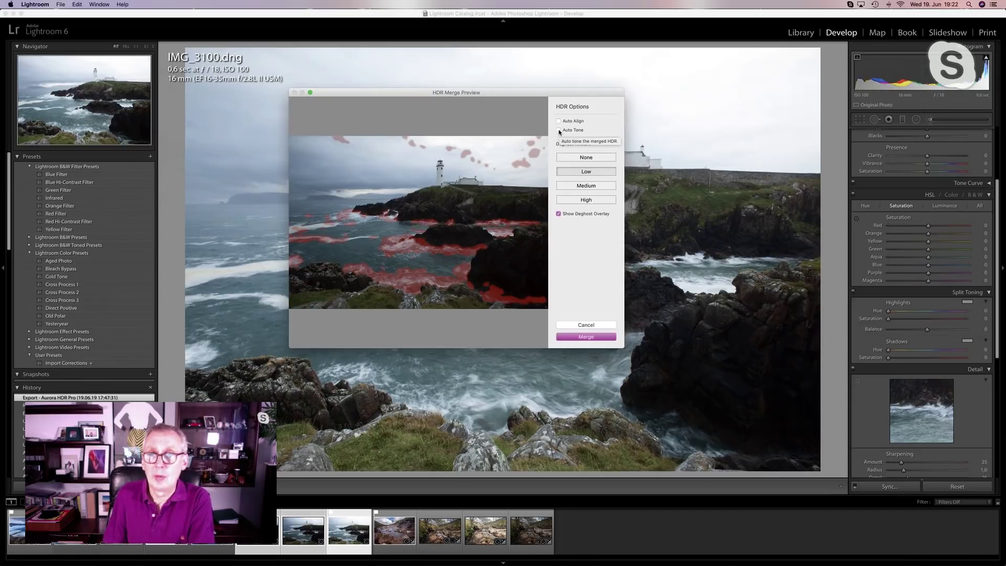
pyautogui.click(558, 130)
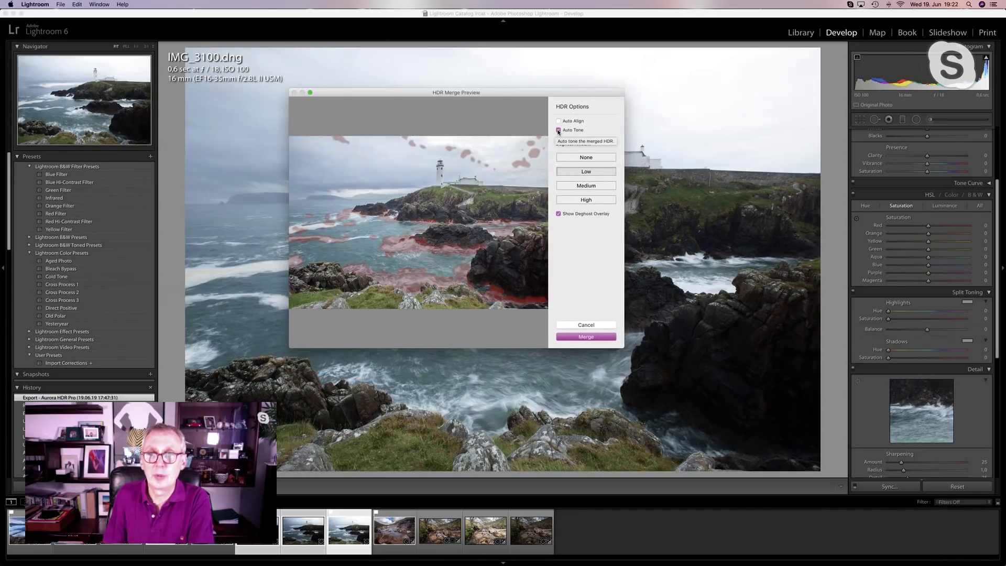
pyautogui.click(558, 130)
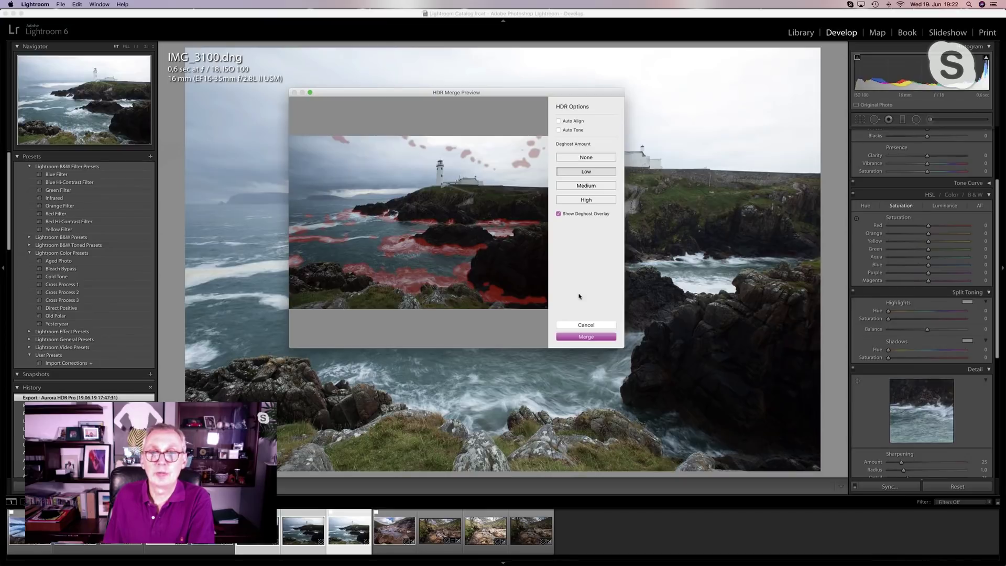
pyautogui.click(582, 339)
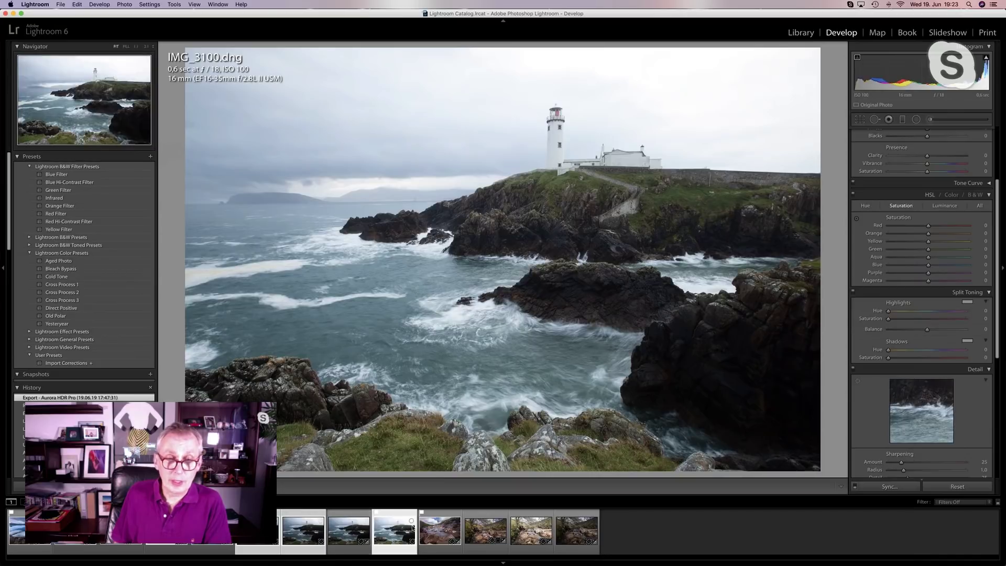
# - Develop the merged IMG_3100-HDR.dng with Highlights at -100, Shadows at +77 and Vibrance at +46
pyautogui.click(349, 534)
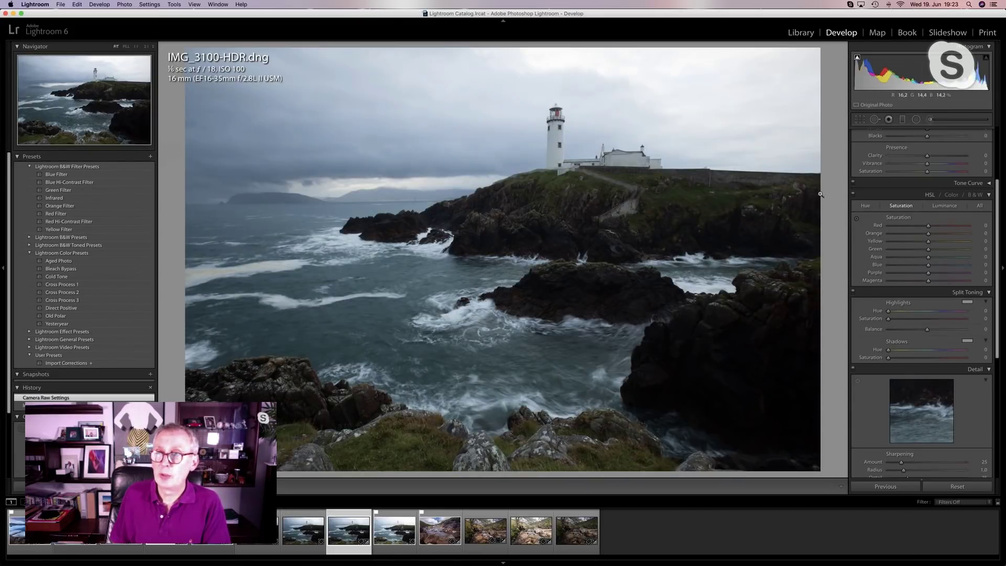
pyautogui.scroll(5, 920, 217)
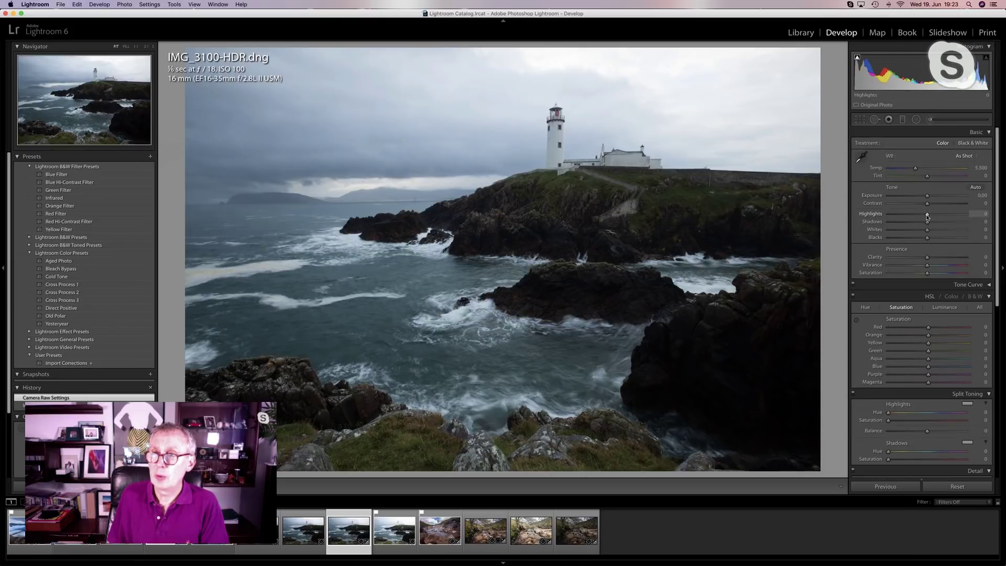
pyautogui.moveTo(927, 216); pyautogui.dragTo(887, 216)
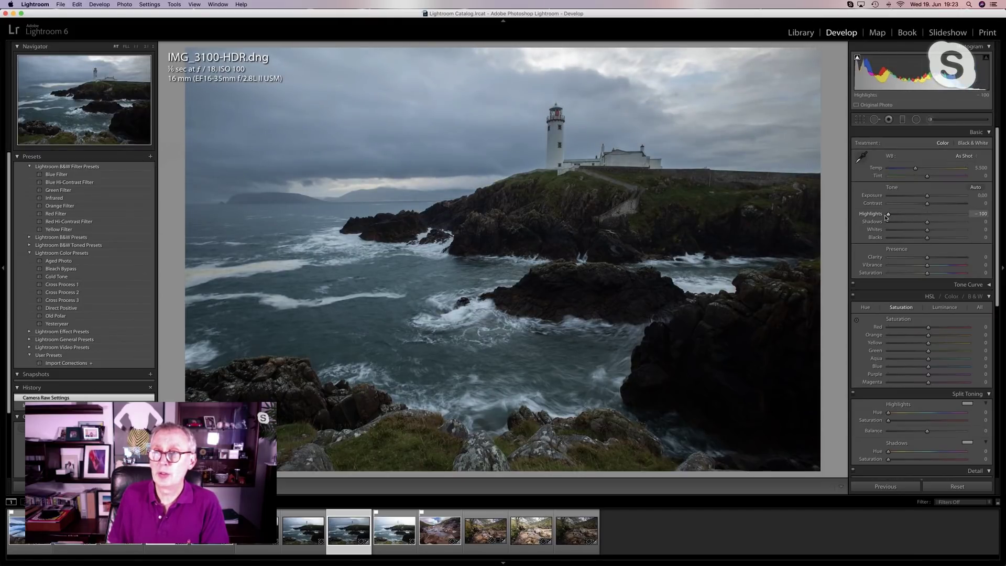
pyautogui.moveTo(886, 217); pyautogui.dragTo(886, 217)
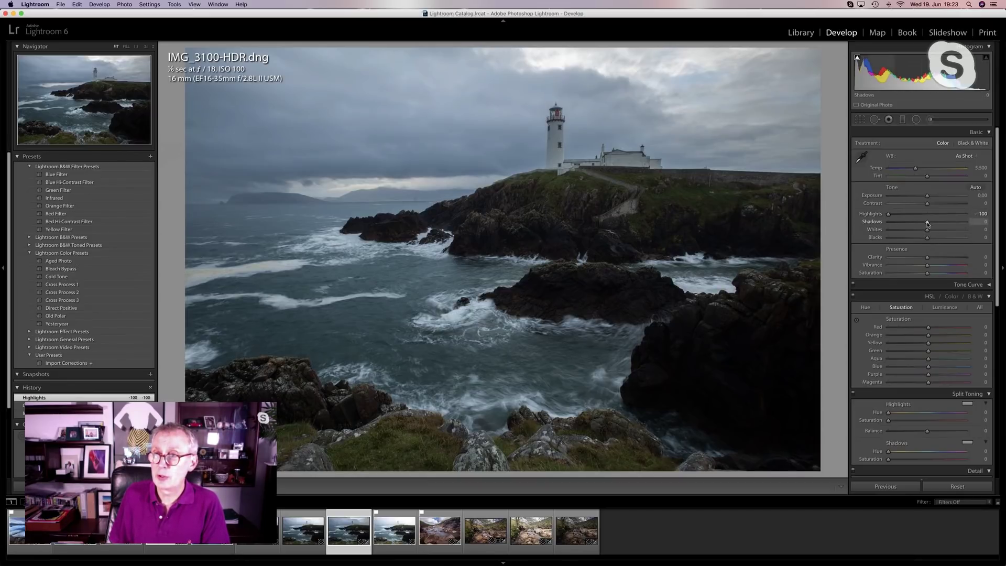
pyautogui.moveTo(927, 223); pyautogui.dragTo(956, 223)
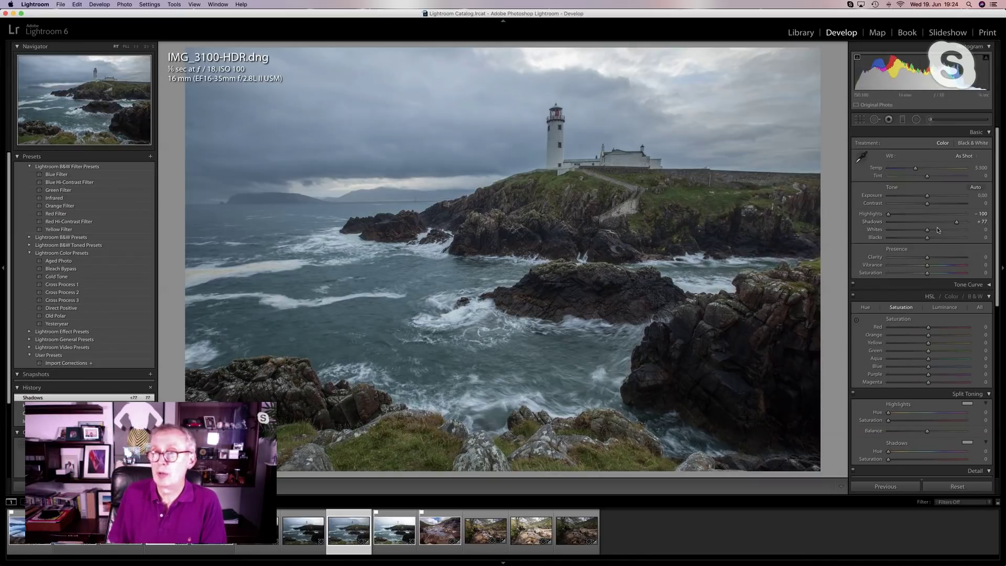
pyautogui.click(945, 266)
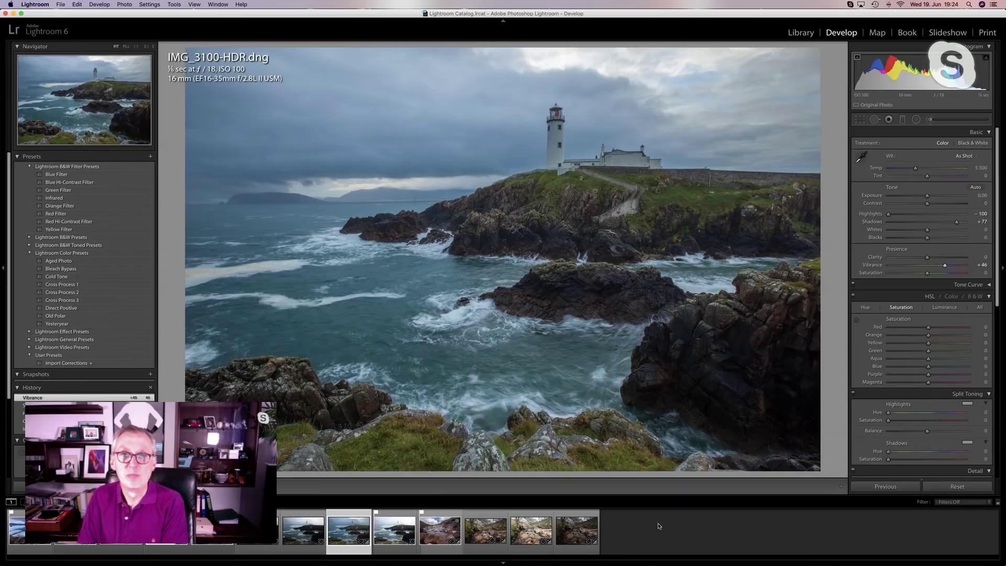
# - Set Highlights to -100 and Shadows to +100 on the single exposure IMG_3099.dng
pyautogui.click(659, 525)
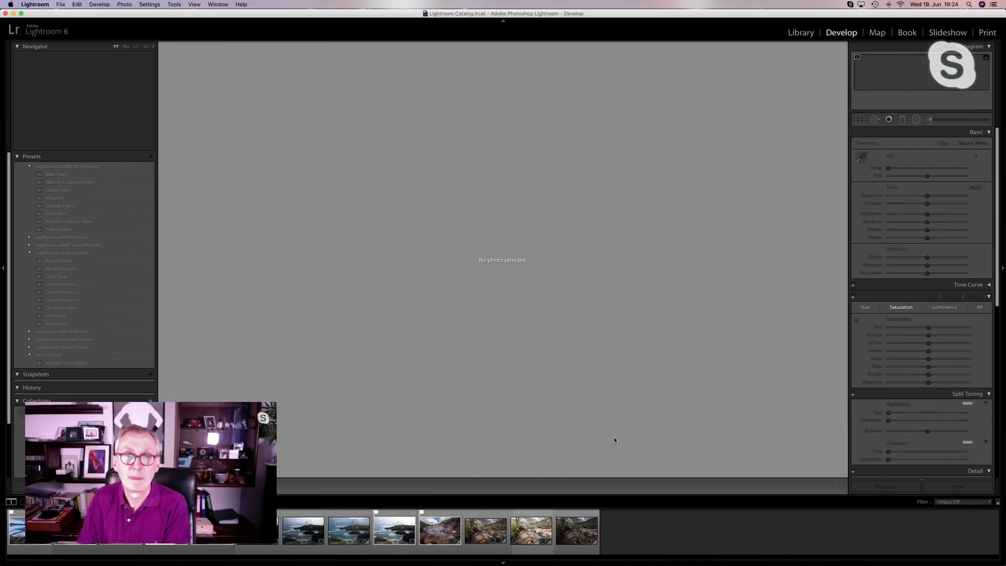
pyautogui.click(301, 533)
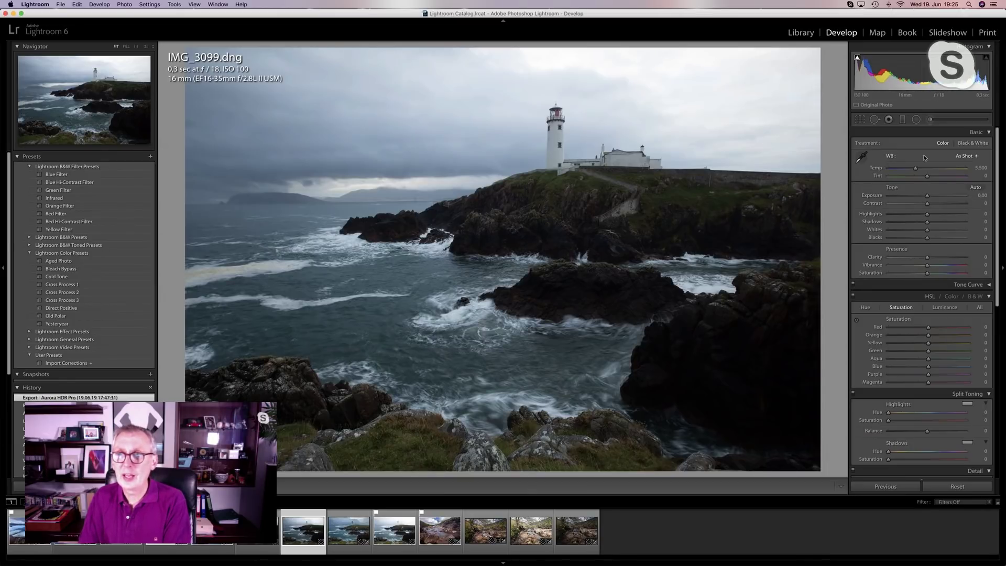
pyautogui.moveTo(928, 215); pyautogui.dragTo(887, 215)
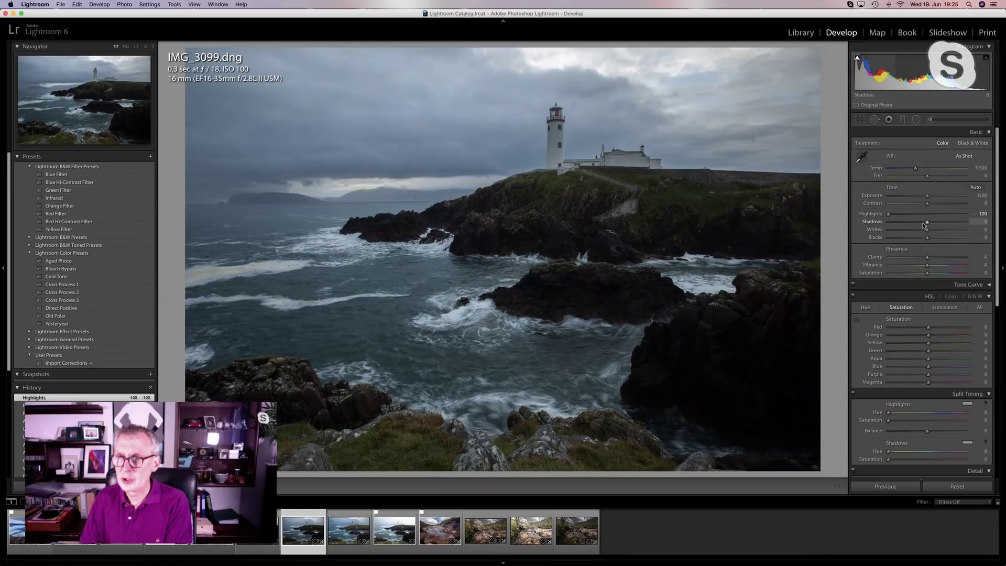
pyautogui.moveTo(926, 222); pyautogui.dragTo(966, 223)
# - Inspect the brightened dark rocks of IMG_3099 at full magnification and check the darker exposure IMG_3098 for comparison
pyautogui.click(748, 374)
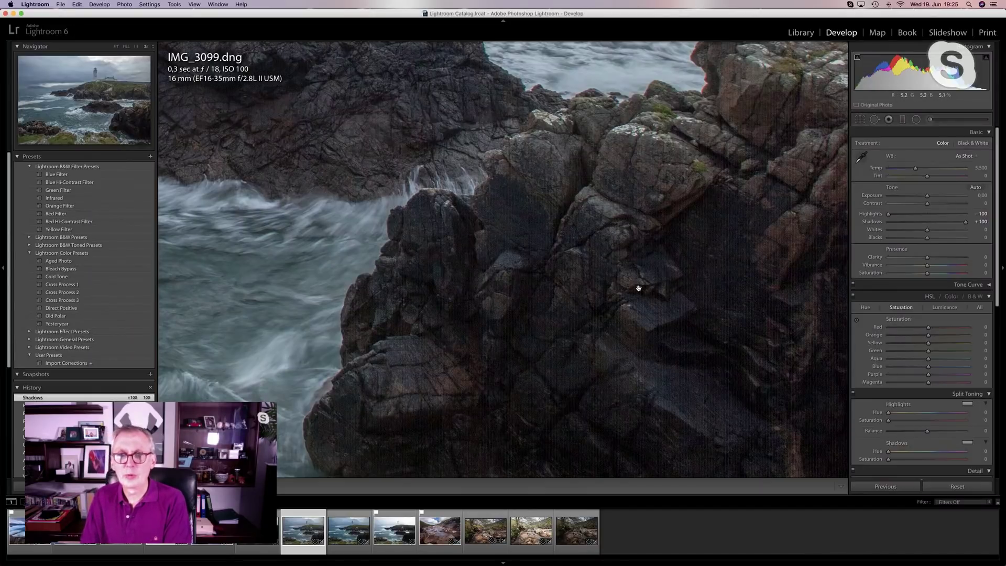
pyautogui.click(590, 298)
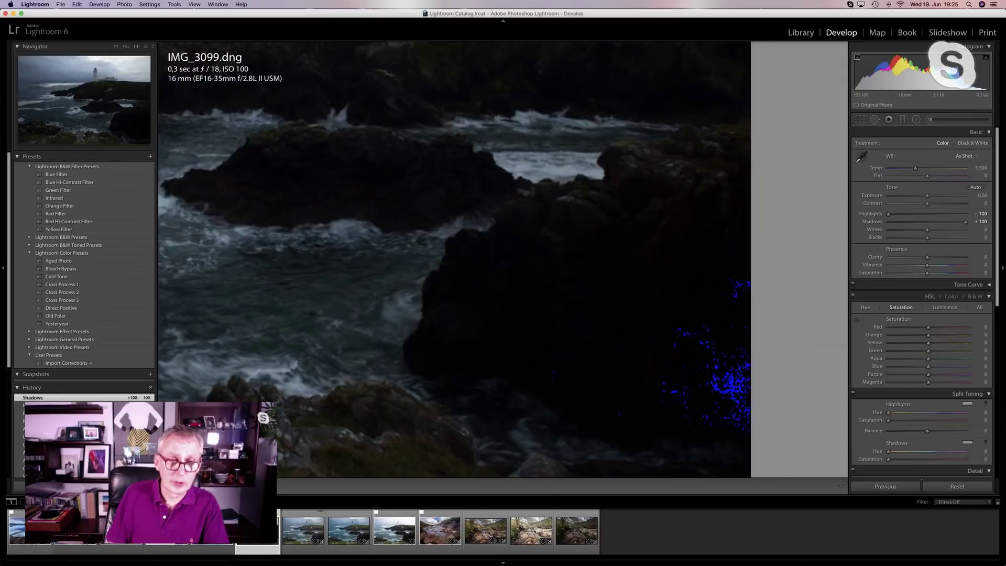
pyautogui.click(301, 533)
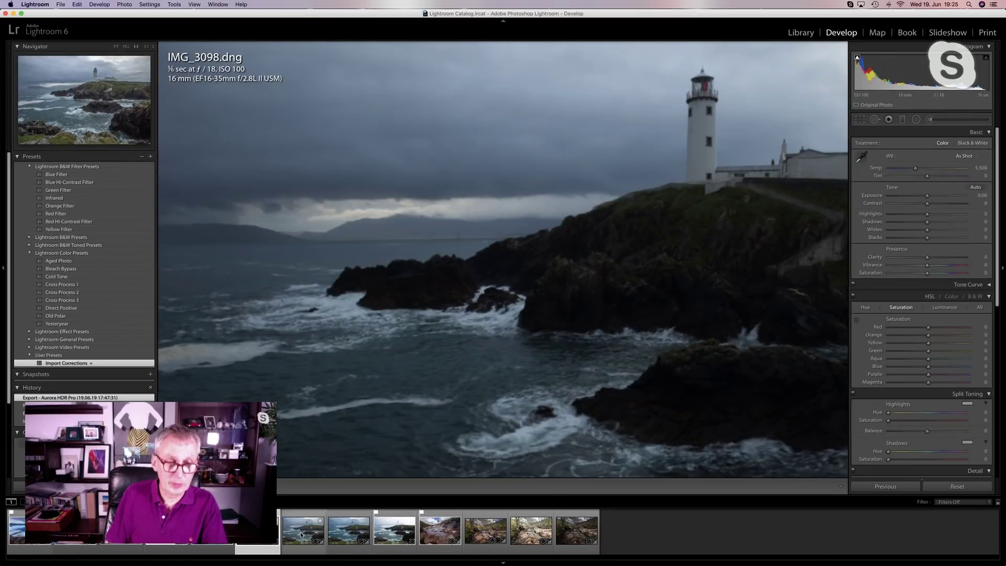
# - Select the three bracketed lighthouse exposures and send their original images to Aurora HDR
pyautogui.keyDown('shift'); pyautogui.click(411, 540); pyautogui.keyUp('shift')
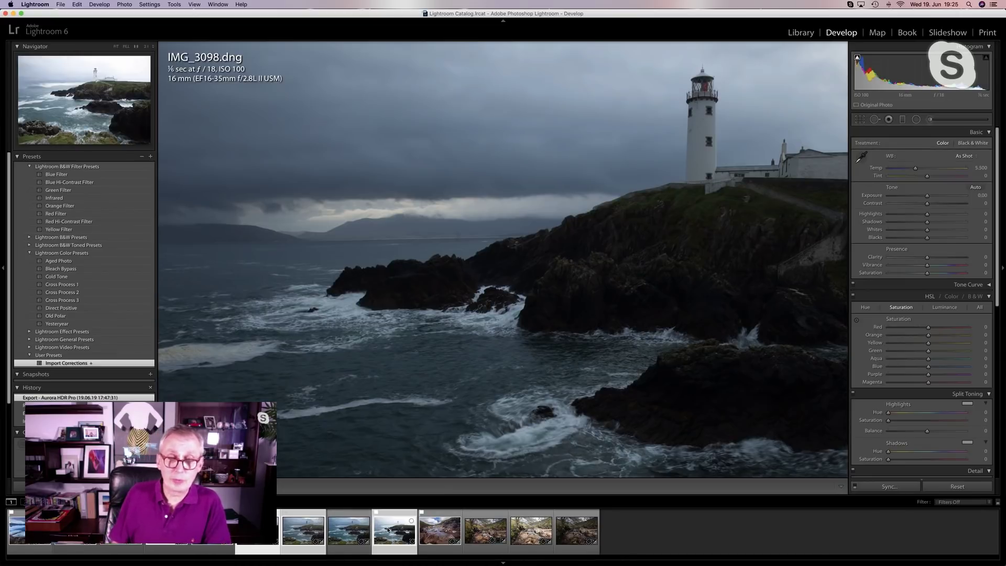
pyautogui.rightClick(387, 529)
pyautogui.moveTo(448, 522)
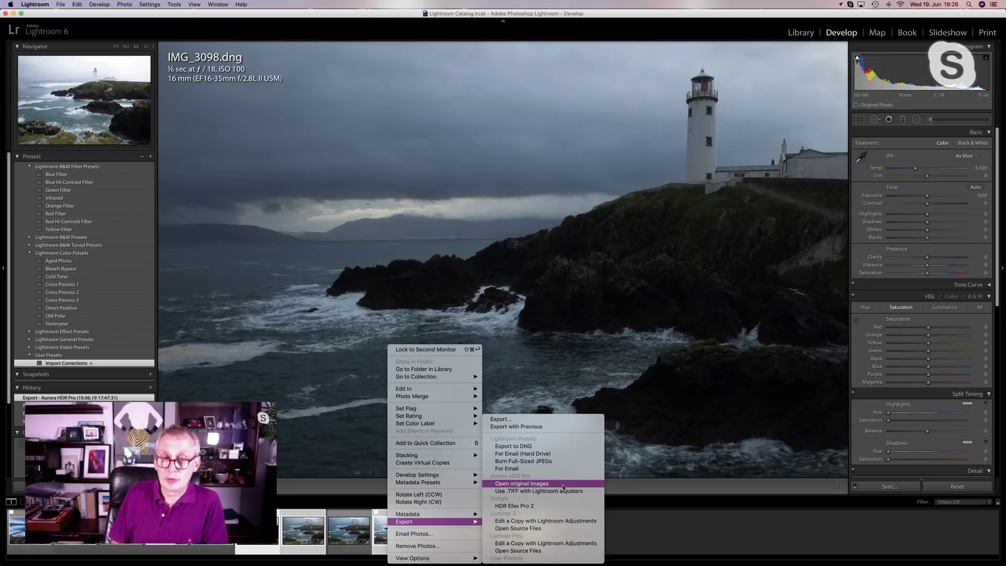
pyautogui.click(562, 484)
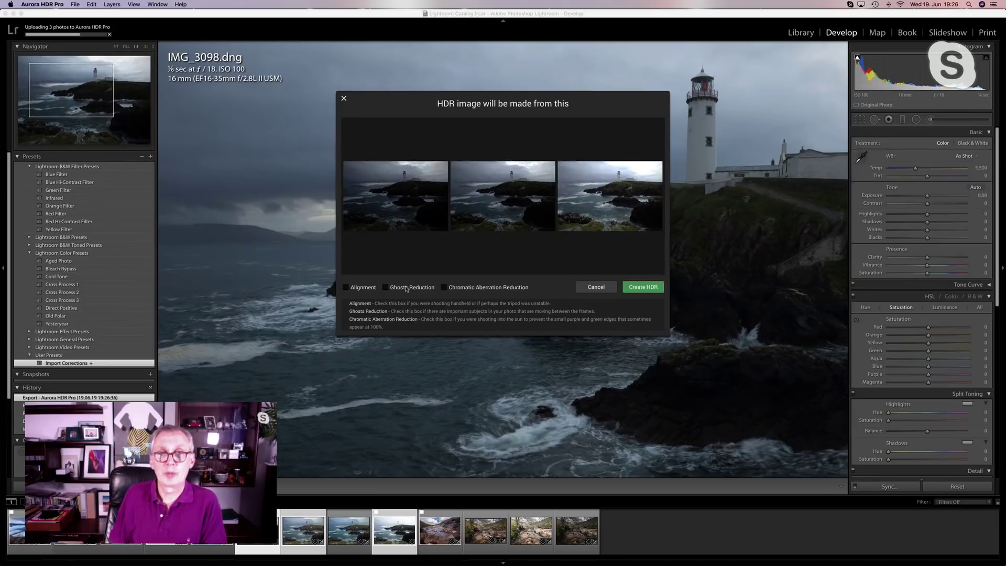
# - Create the HDR image with Chromatic Aberration Reduction enabled and expand the Aurora HDR window to full screen
pyautogui.click(444, 287)
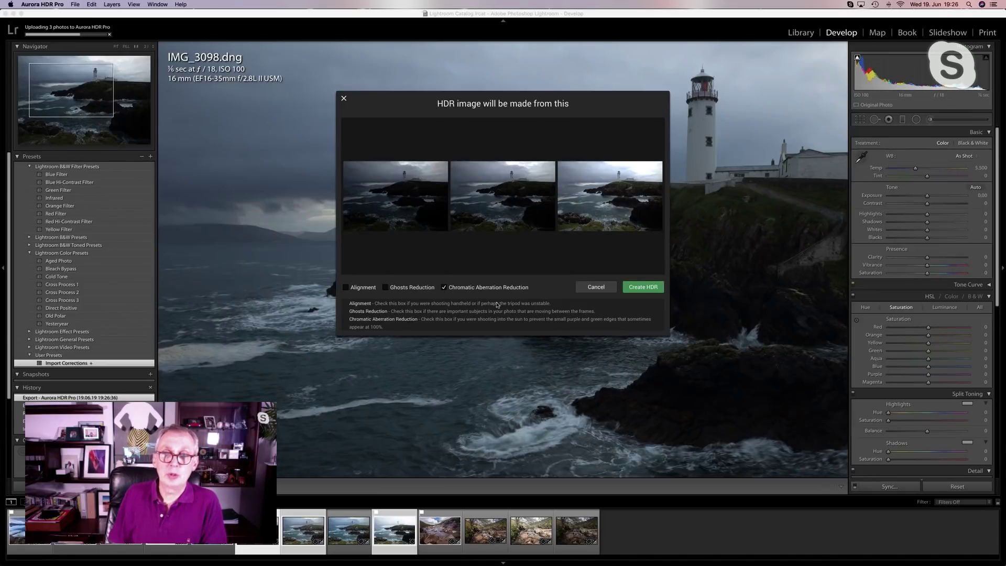
pyautogui.click(643, 288)
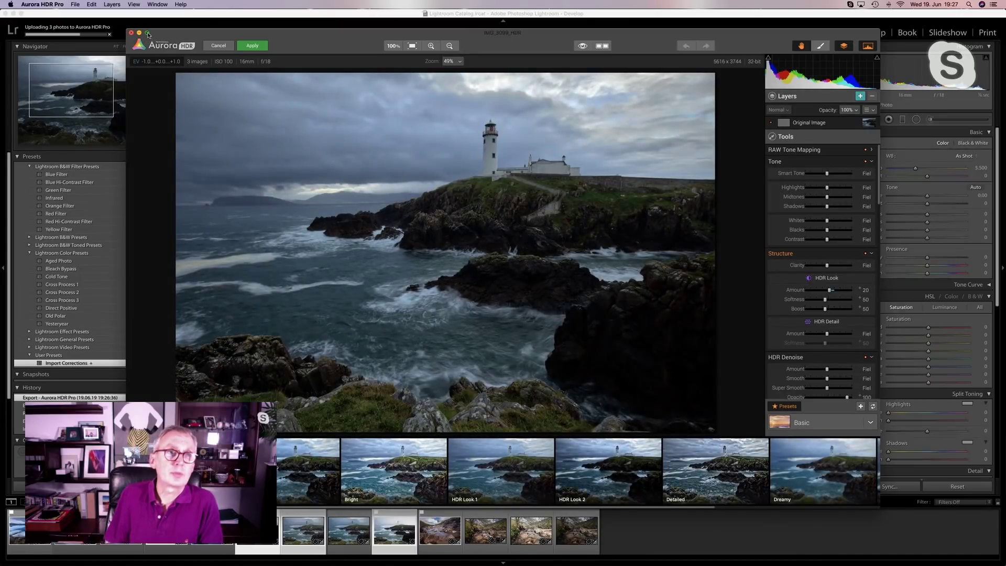
pyautogui.click(148, 33)
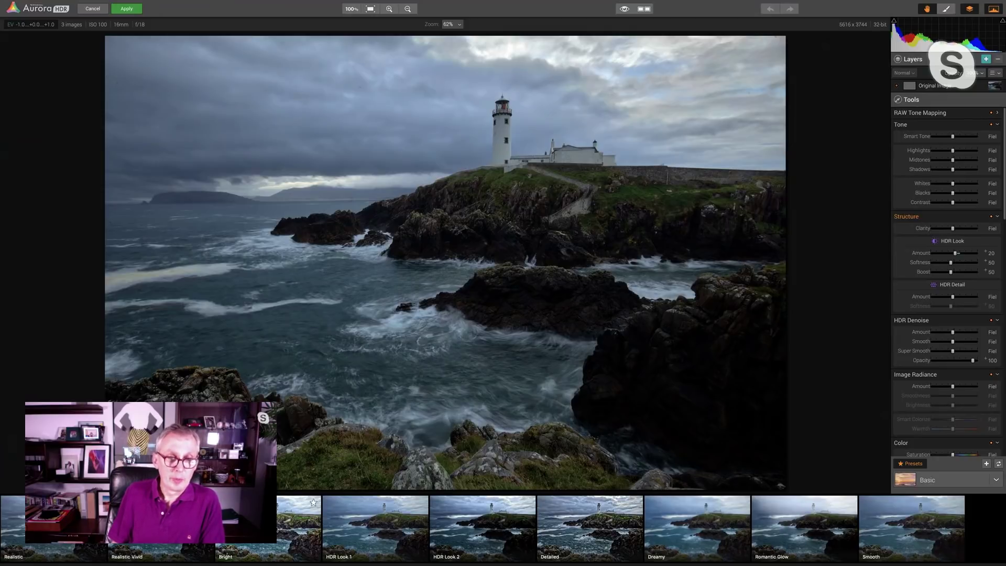
# - Try the Detailed, Bright and Romantic Glow presets on the lighthouse HDR image
pyautogui.click(591, 524)
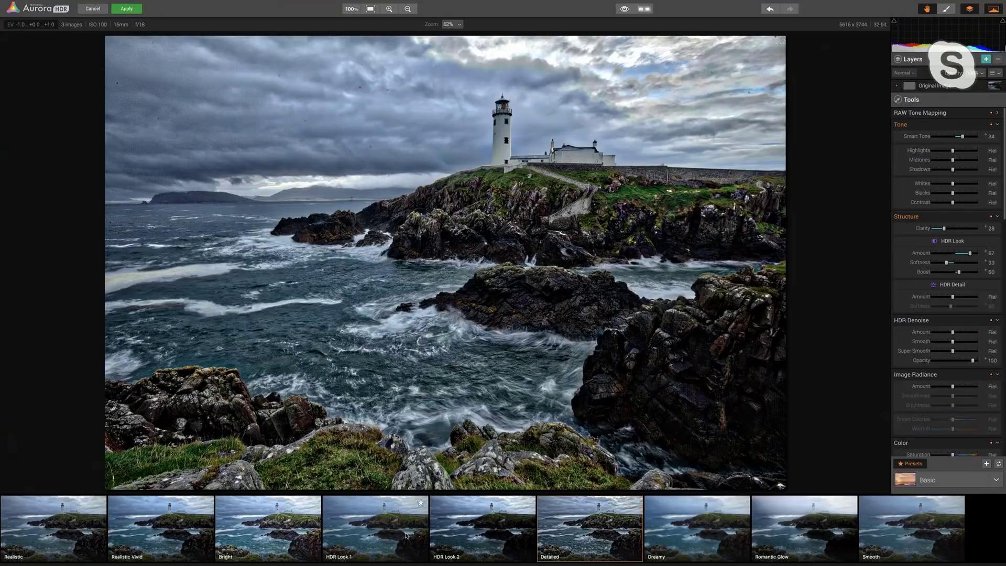
pyautogui.click(257, 526)
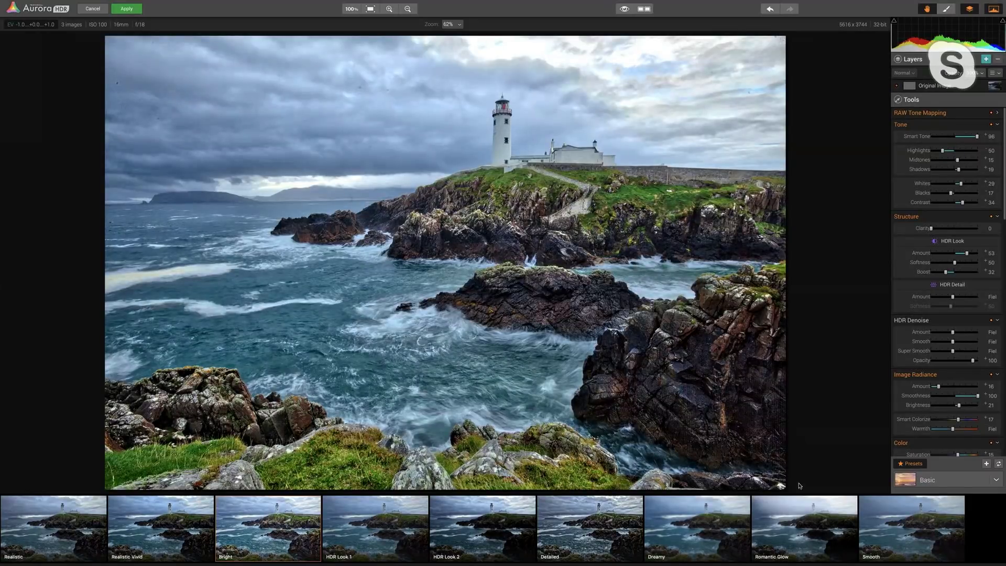
pyautogui.click(809, 534)
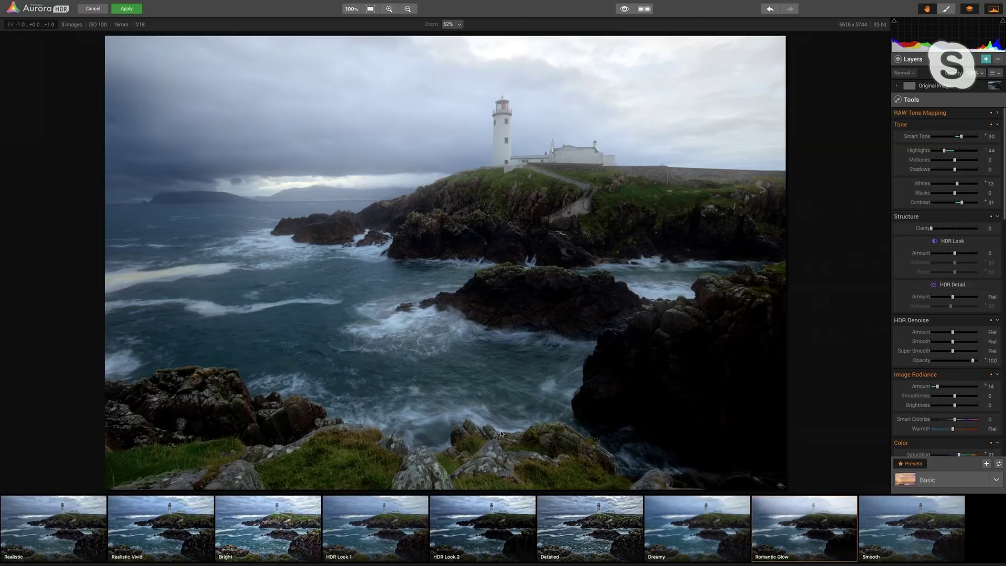
# - Apply the Realistic preset to the lighthouse HDR image and lower its Highlights to -100
pyautogui.click(49, 527)
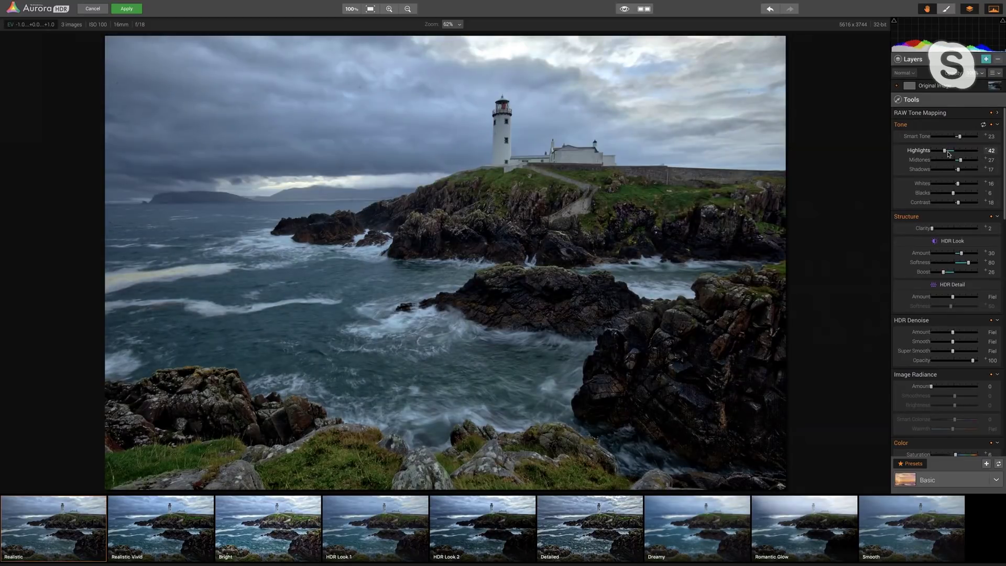
pyautogui.moveTo(945, 152); pyautogui.dragTo(931, 155)
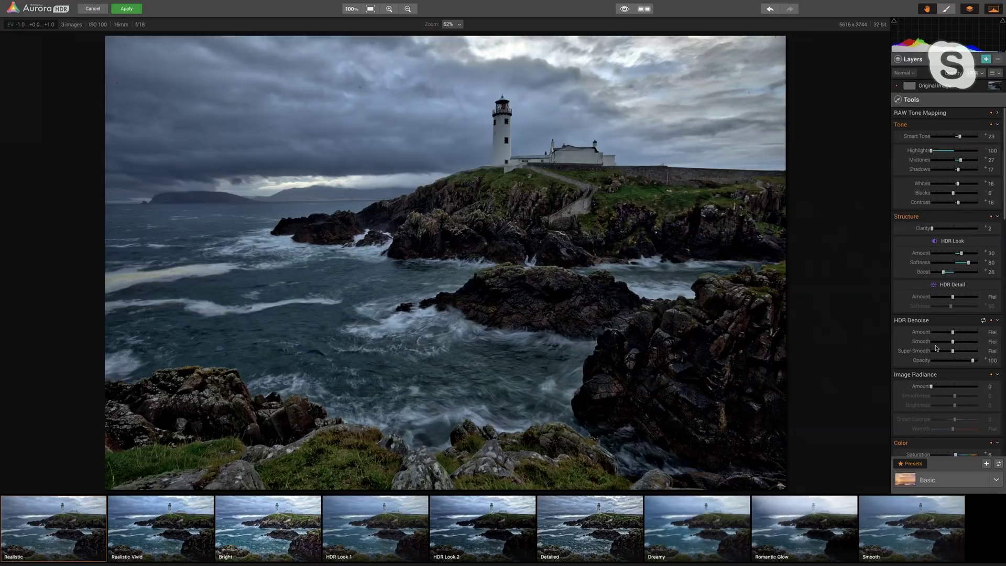
# - Review the remaining adjustment filters and apply the HDR edit to return it to Lightroom
pyautogui.scroll(-3, 934, 361)
pyautogui.scroll(-15, 936, 347)
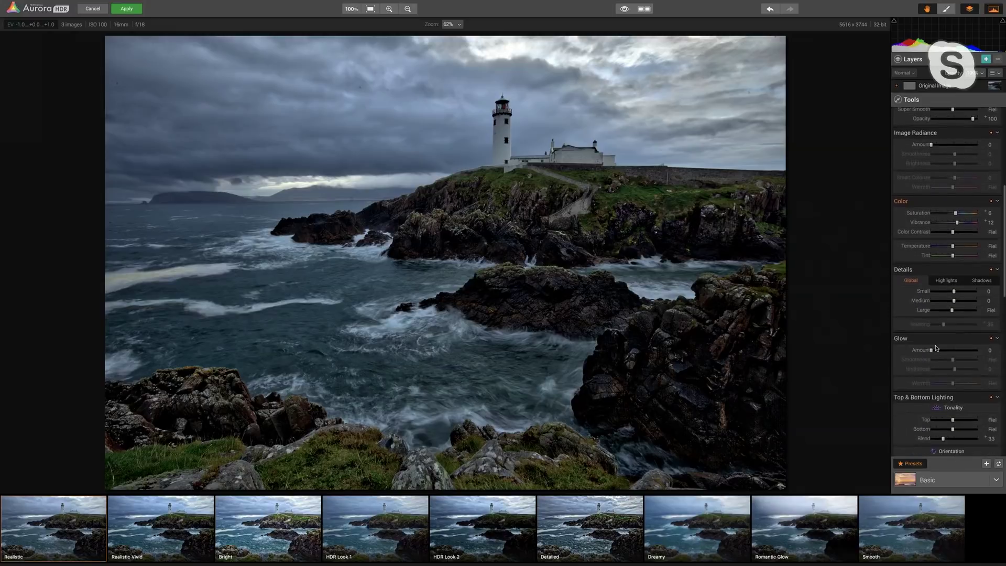
pyautogui.scroll(-5, 936, 347)
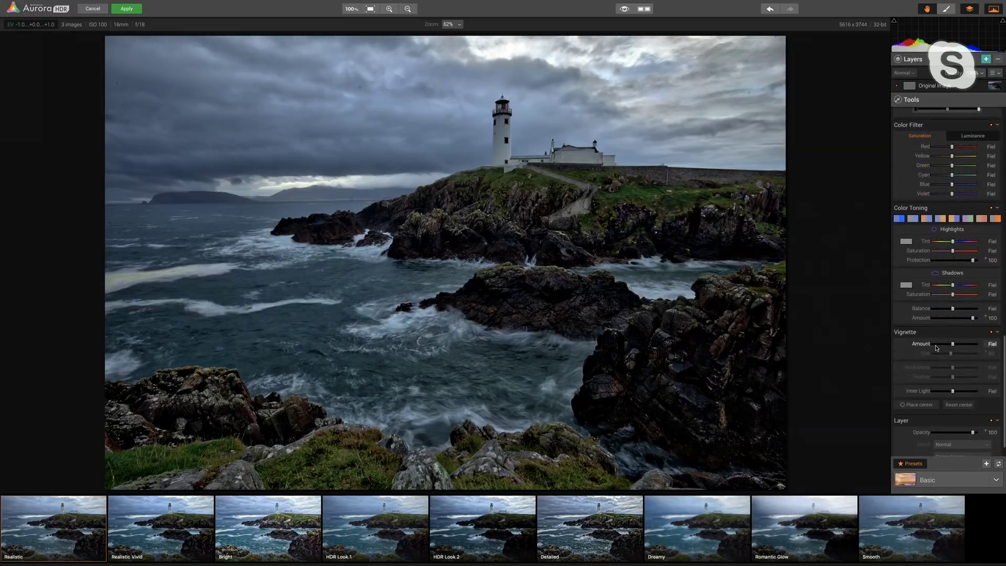
pyautogui.scroll(3, 936, 347)
pyautogui.scroll(15, 935, 348)
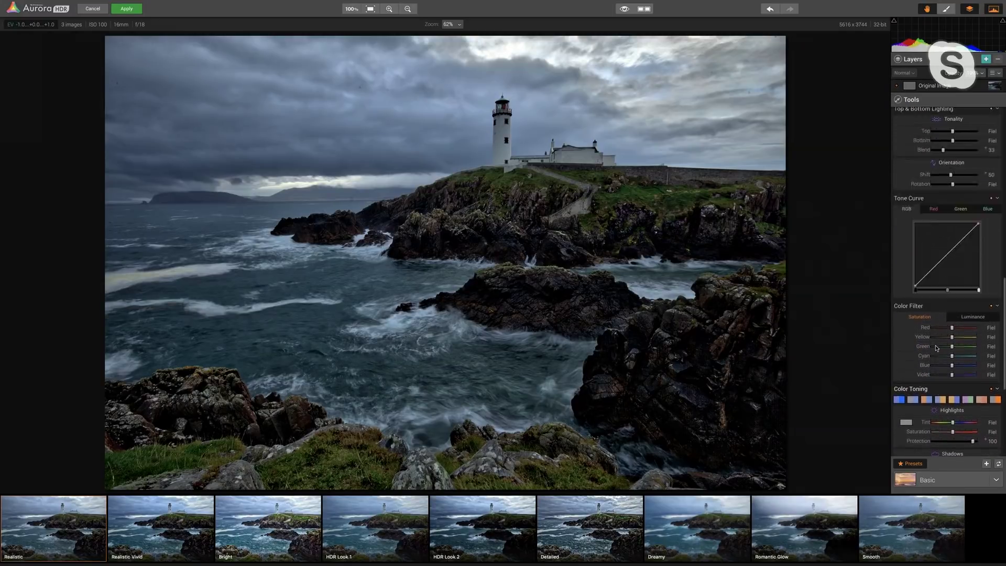
pyautogui.scroll(4, 935, 348)
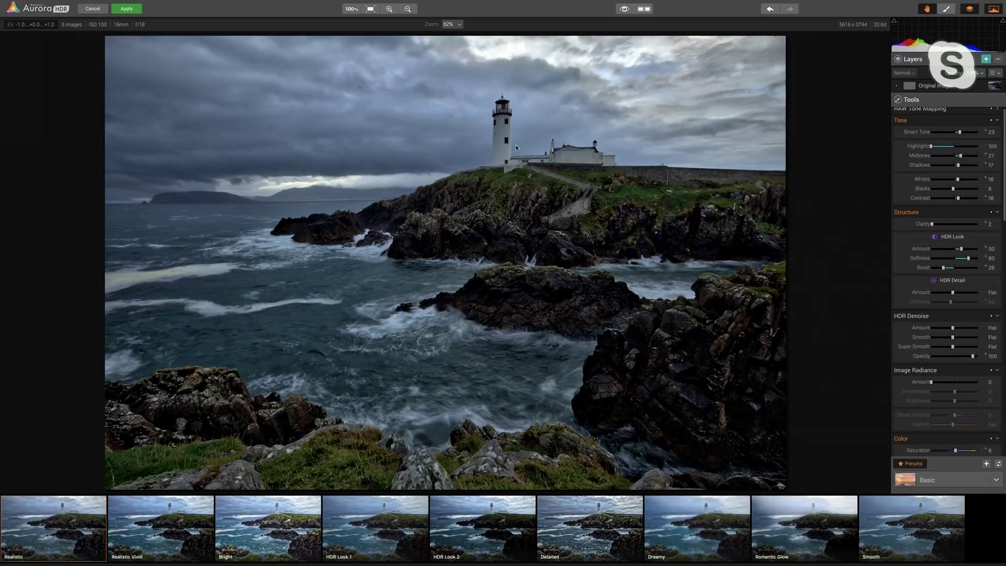
pyautogui.click(125, 9)
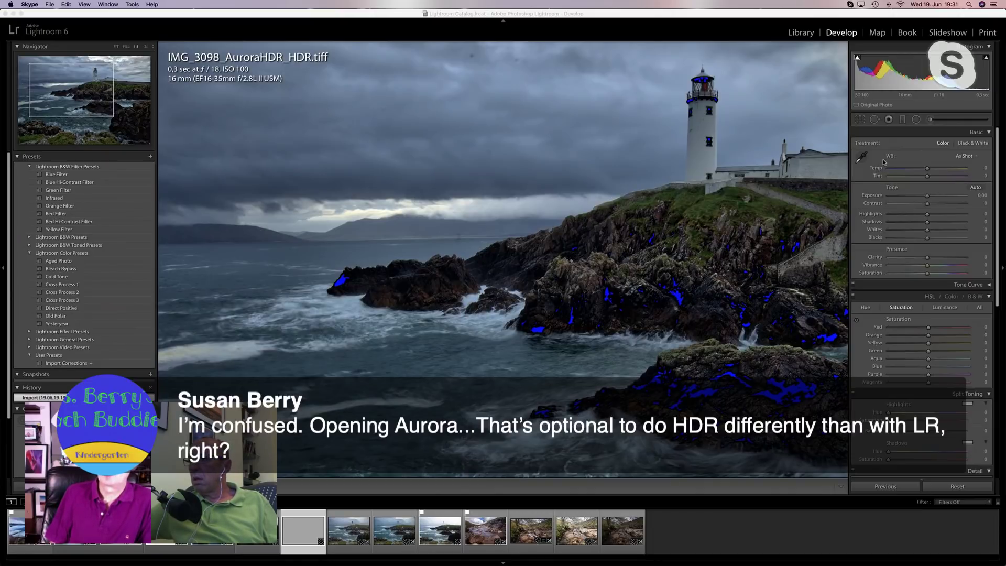
# - Set Blacks to +100 on IMG_3098_AuroraHDR_HDR.tiff and view the whole image
pyautogui.click(941, 240)
pyautogui.moveTo(940, 239); pyautogui.dragTo(978, 244)
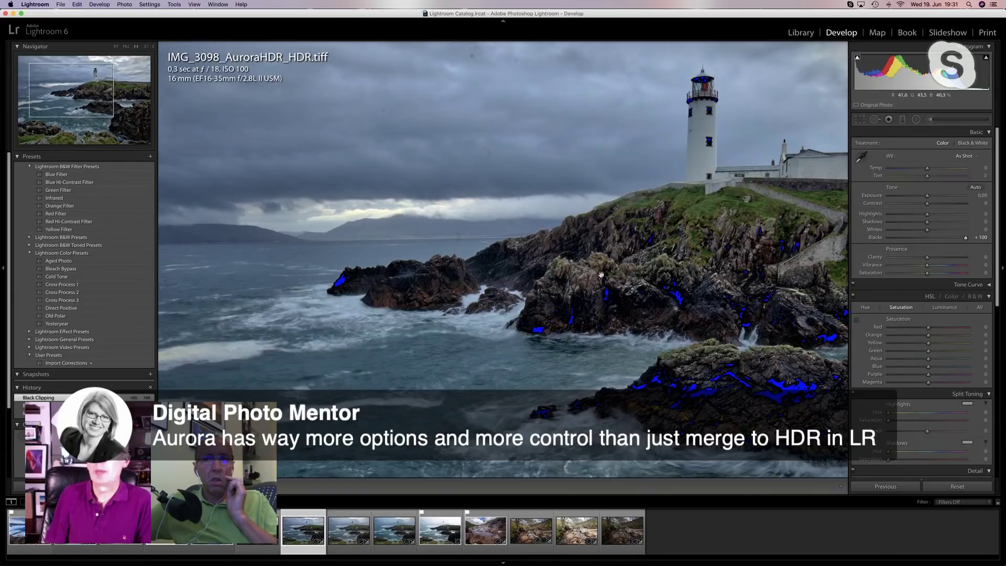
pyautogui.moveTo(662, 313); pyautogui.dragTo(659, 334)
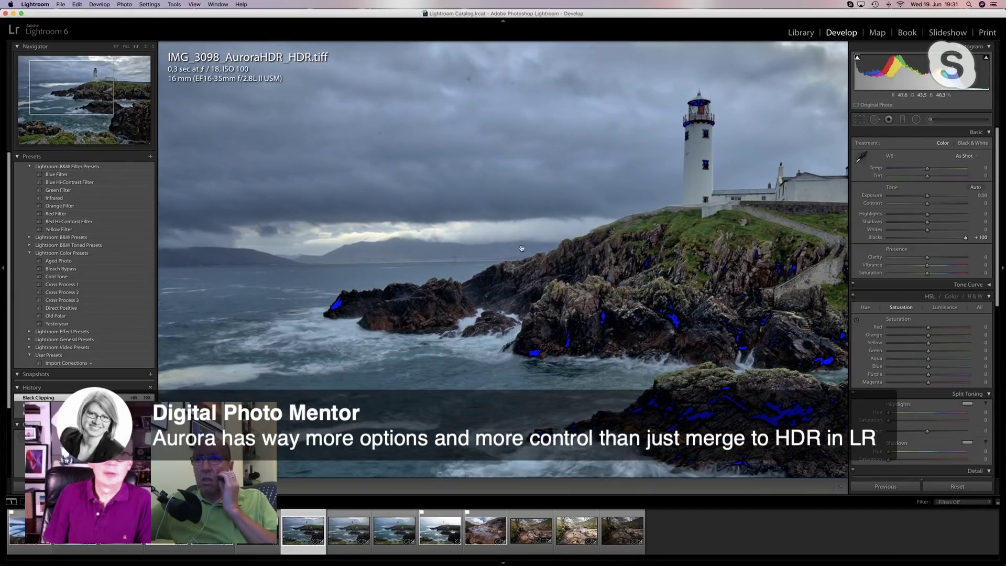
pyautogui.click(116, 46)
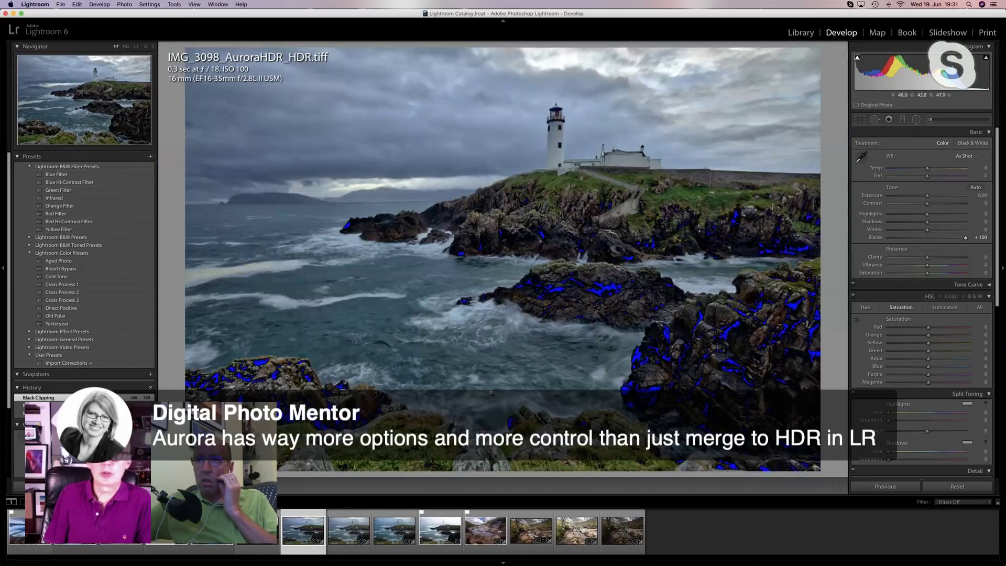
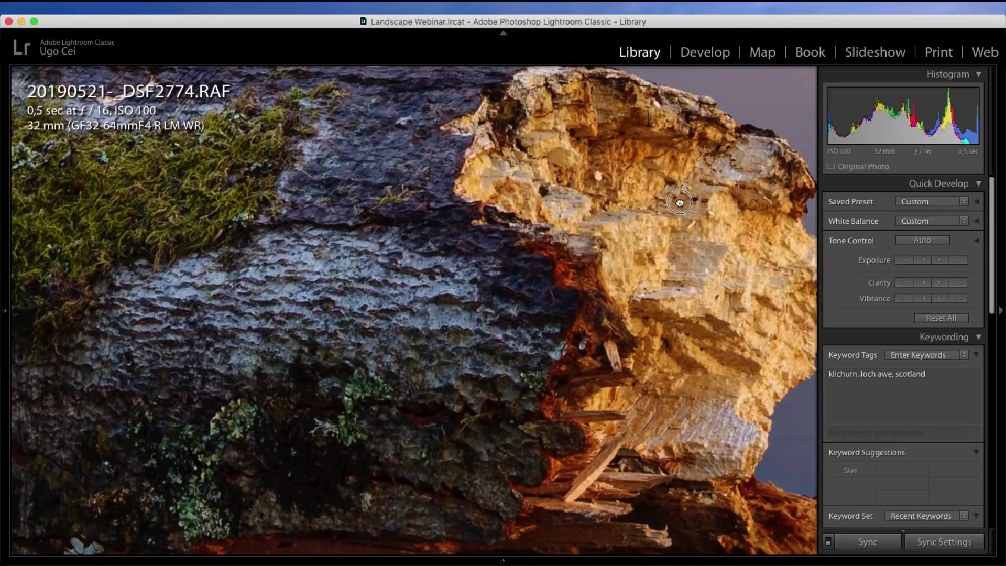
# - Examine the sharpness of the foreground log and the distant castle in 20190521-_DSF2774.RAF at high magnification
pyautogui.moveTo(680, 201); pyautogui.dragTo(654, 230)
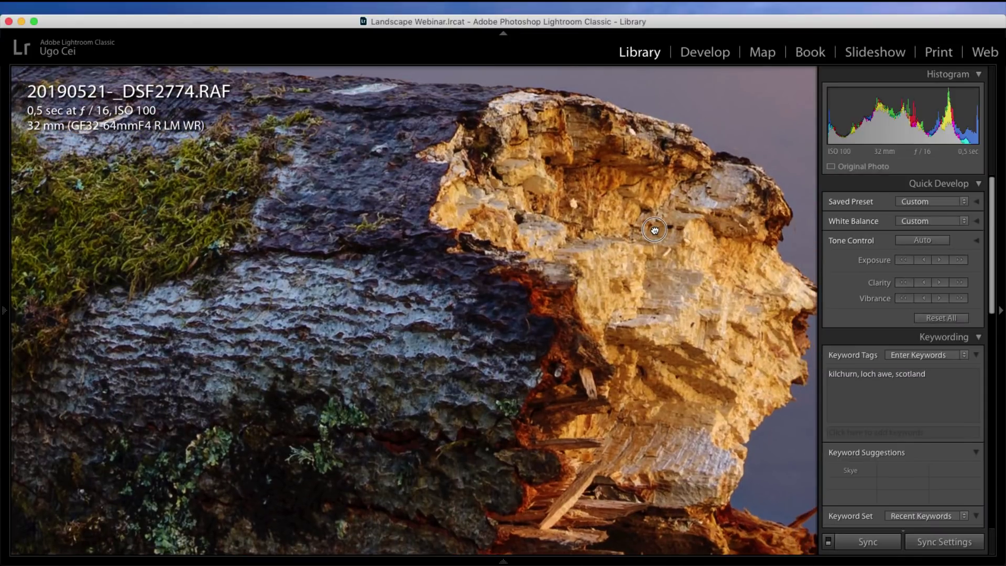
pyautogui.click(654, 230)
pyautogui.click(521, 330)
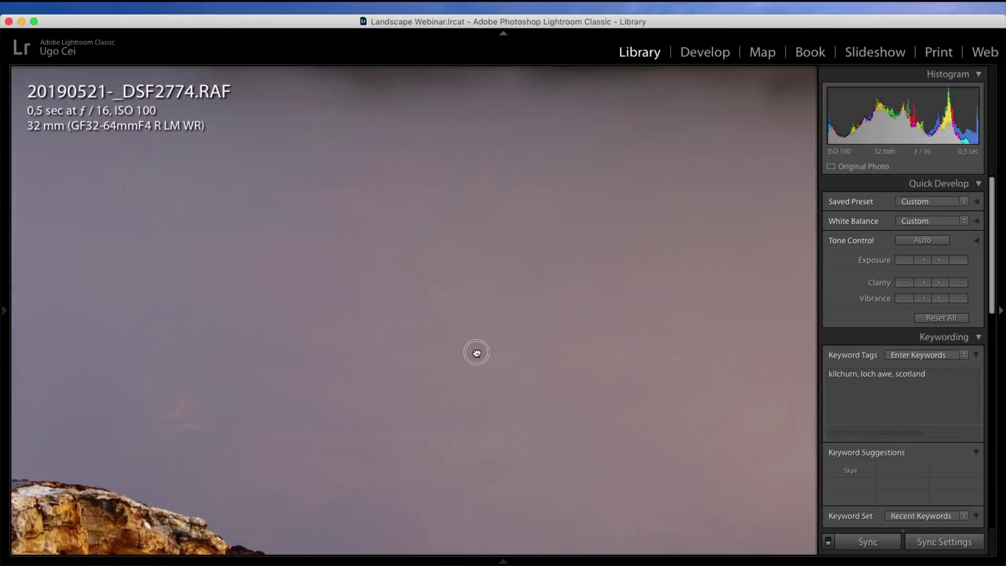
pyautogui.click(476, 357)
pyautogui.click(608, 232)
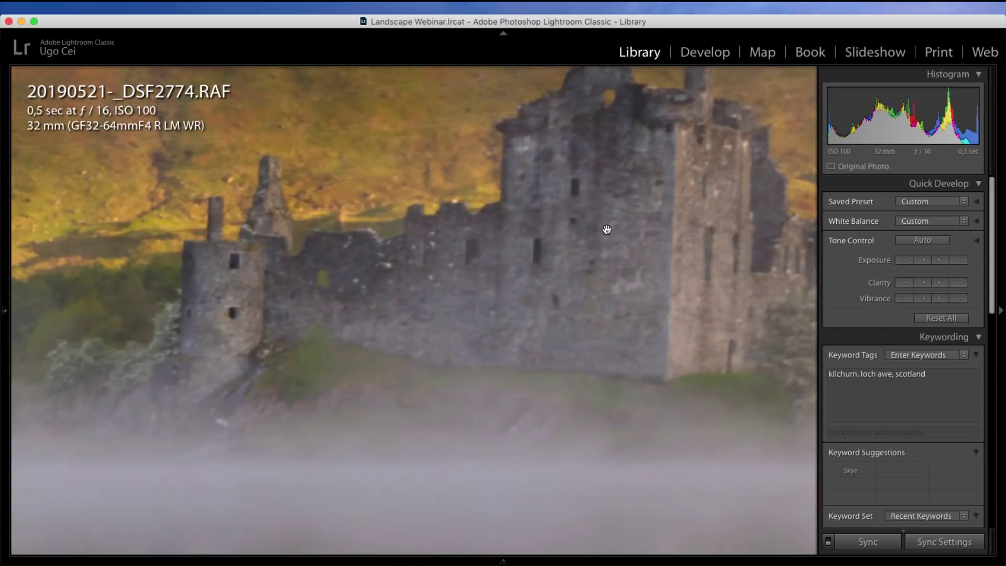
pyautogui.moveTo(605, 256); pyautogui.dragTo(503, 341)
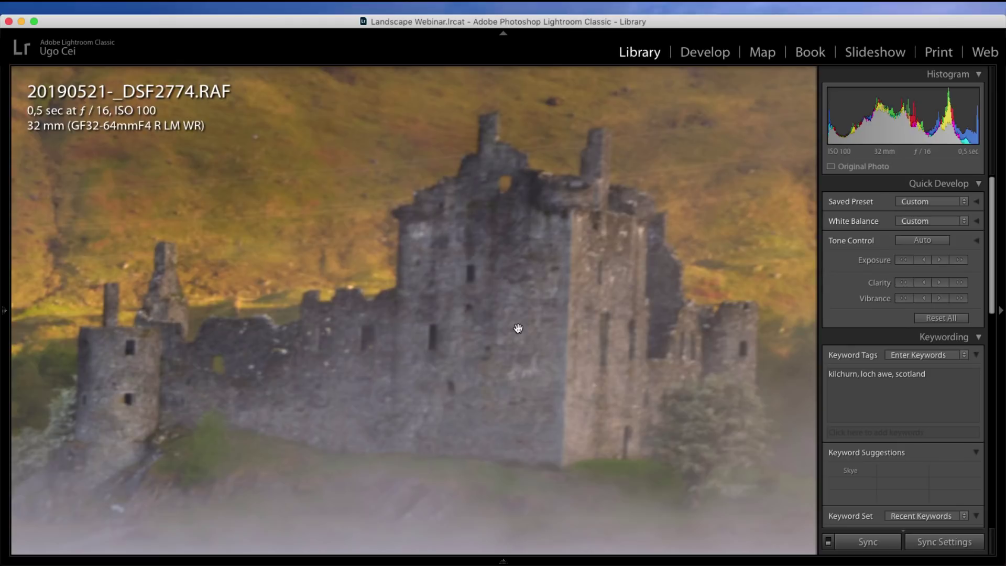
pyautogui.click(517, 328)
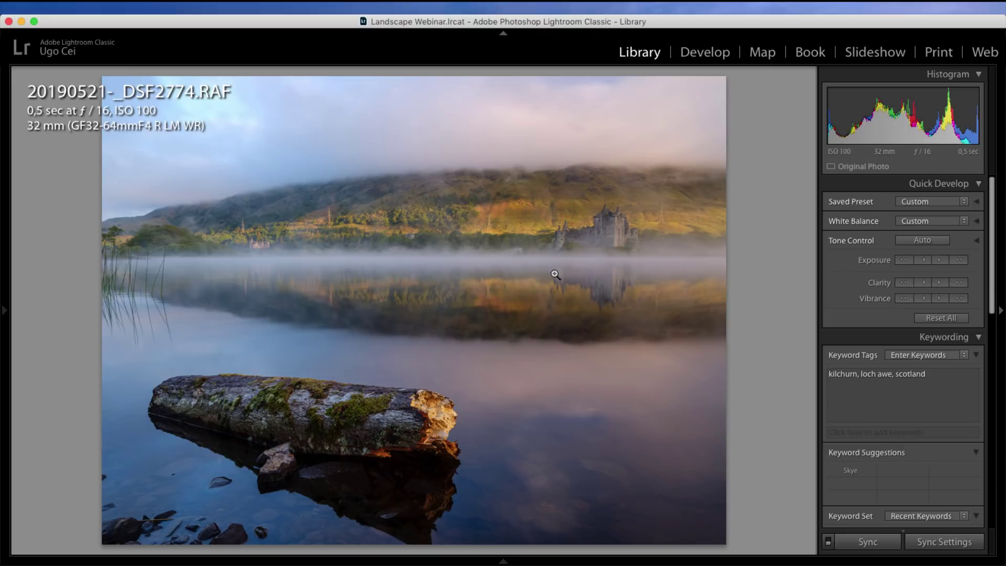
# - Compare the sharpness of the castle and the foreground log in 20190521-_DSF2775.RAF at high magnification
pyautogui.press('Right')
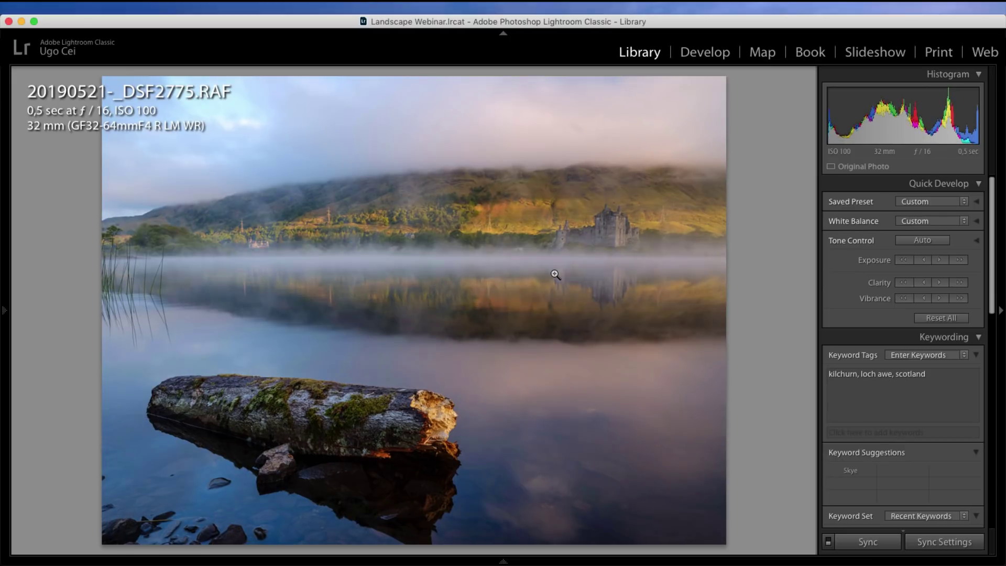
pyautogui.click(614, 221)
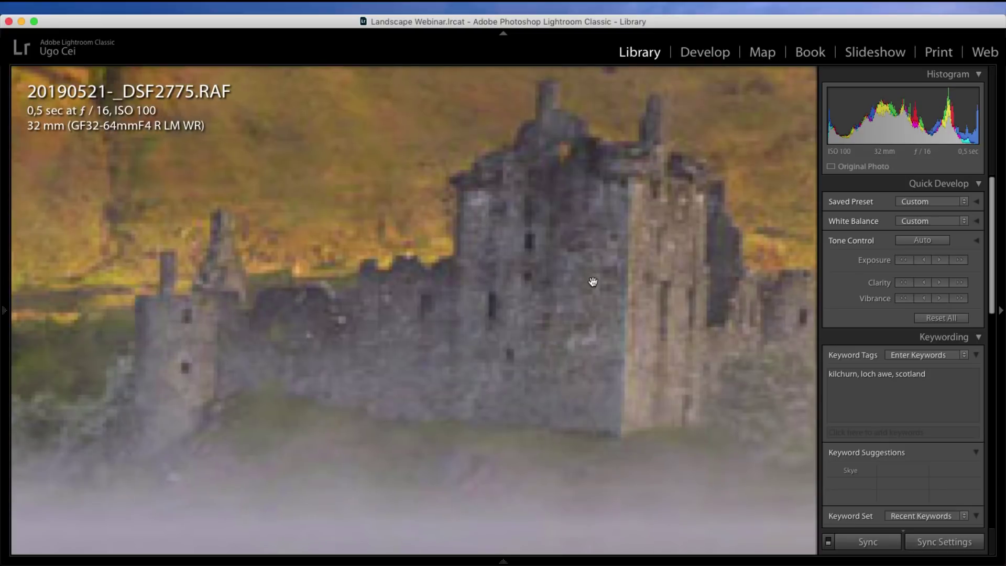
pyautogui.moveTo(618, 262); pyautogui.dragTo(523, 292)
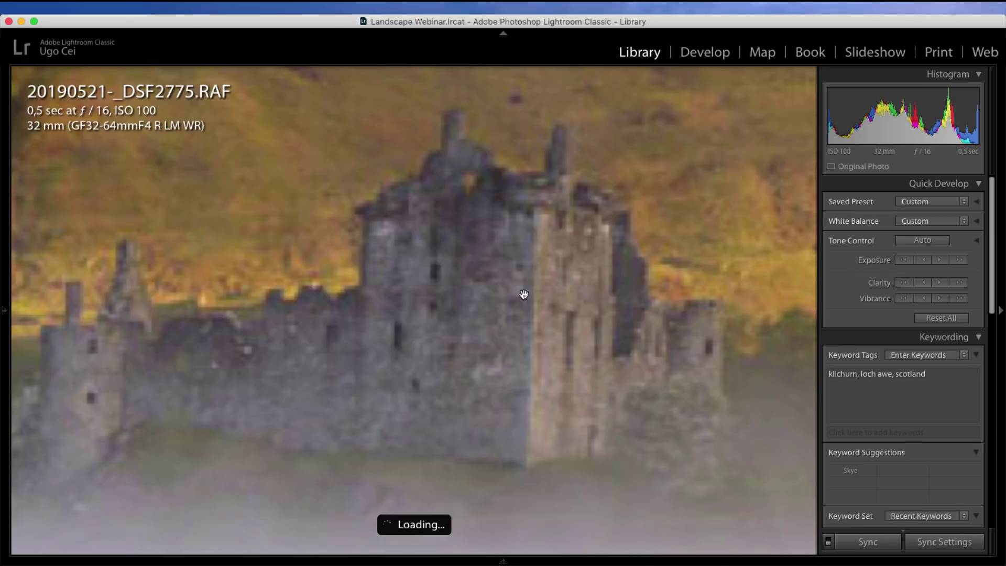
pyautogui.click(518, 356)
pyautogui.click(418, 424)
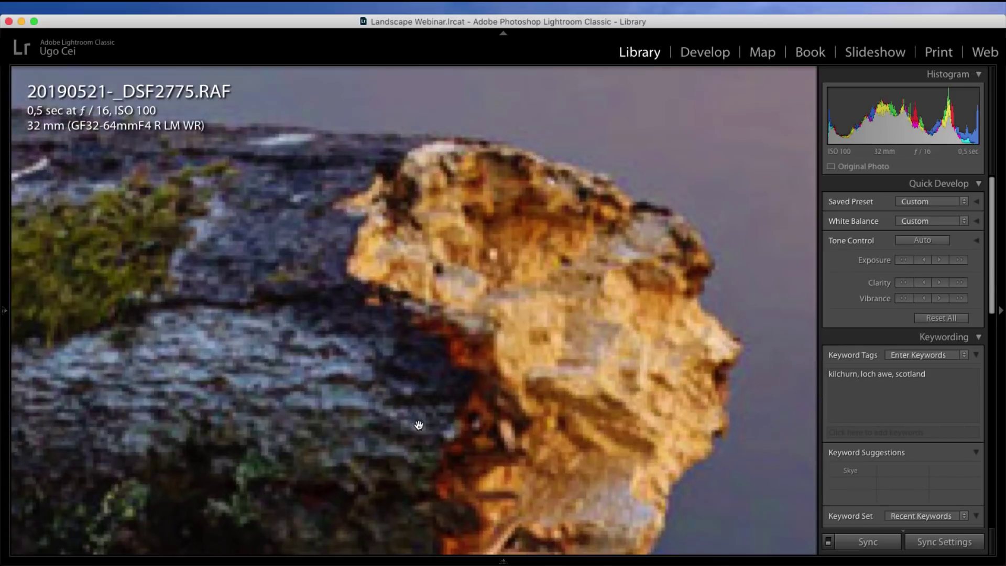
pyautogui.click(419, 425)
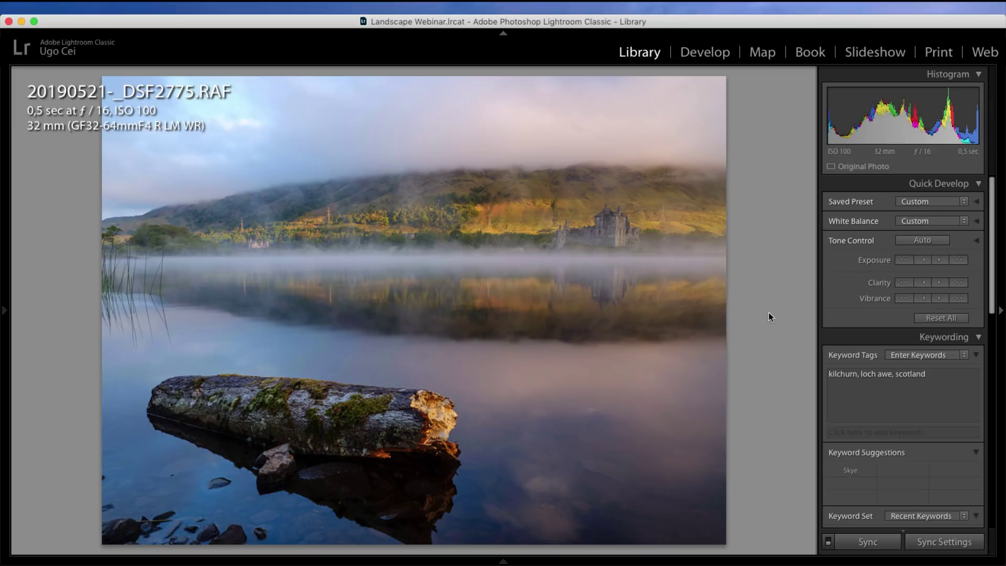
# - Open the two selected lake exposures, _DSF2774 and _DSF2775, as layers of one Photoshop document
pyautogui.press('g')
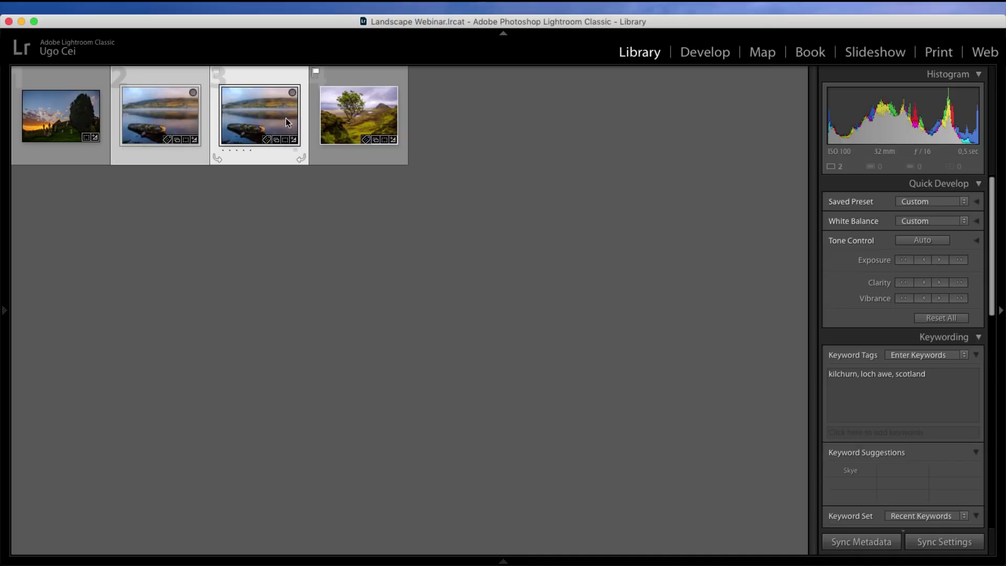
pyautogui.click(225, 8)
pyautogui.moveTo(258, 117)
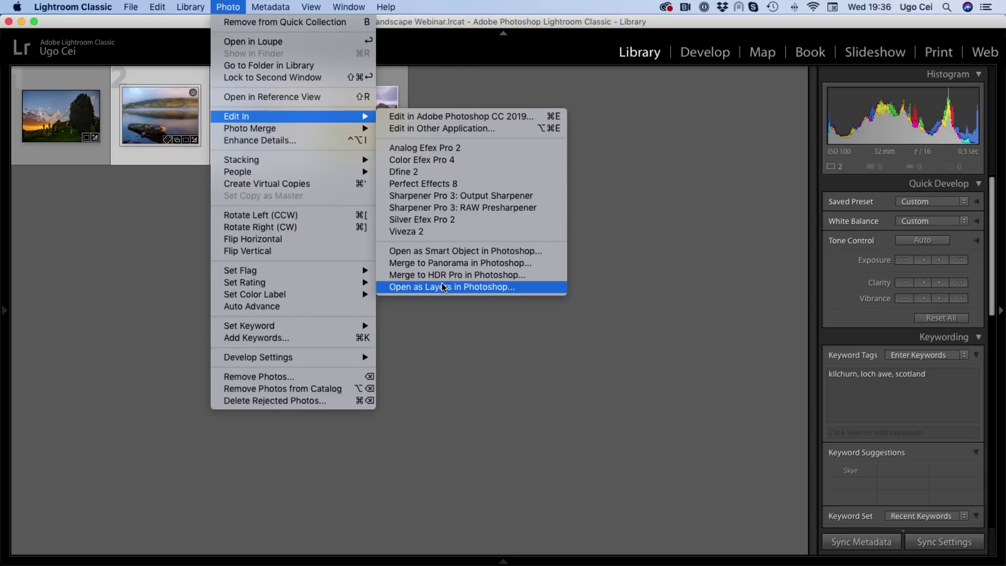
pyautogui.click(470, 287)
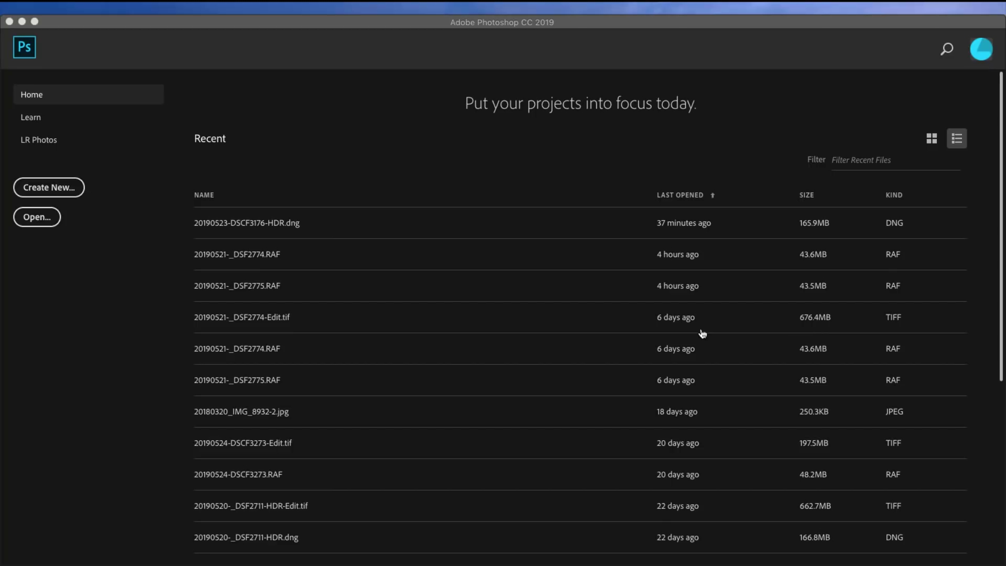
pyautogui.click(702, 463)
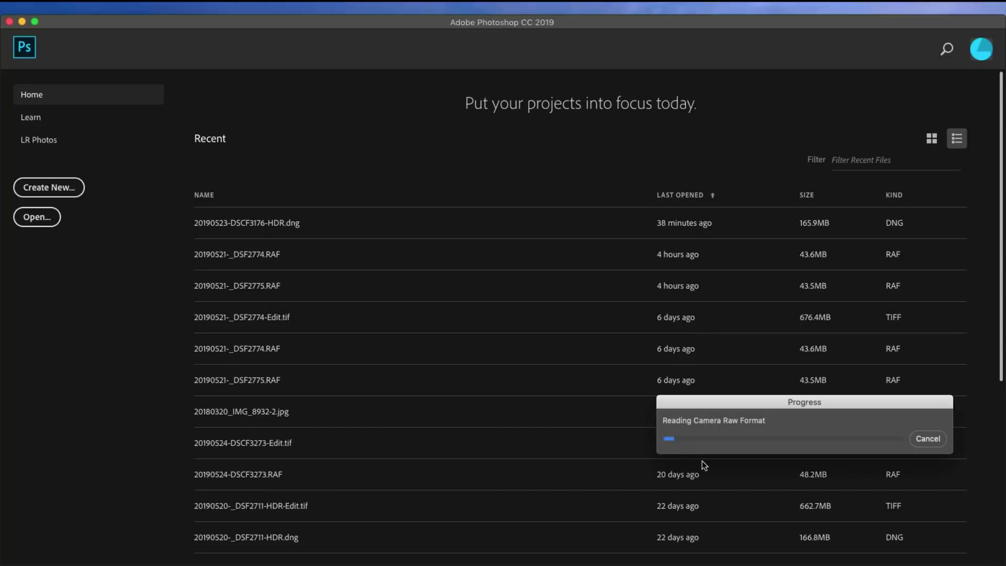
pyautogui.moveTo(732, 400); pyautogui.dragTo(396, 330)
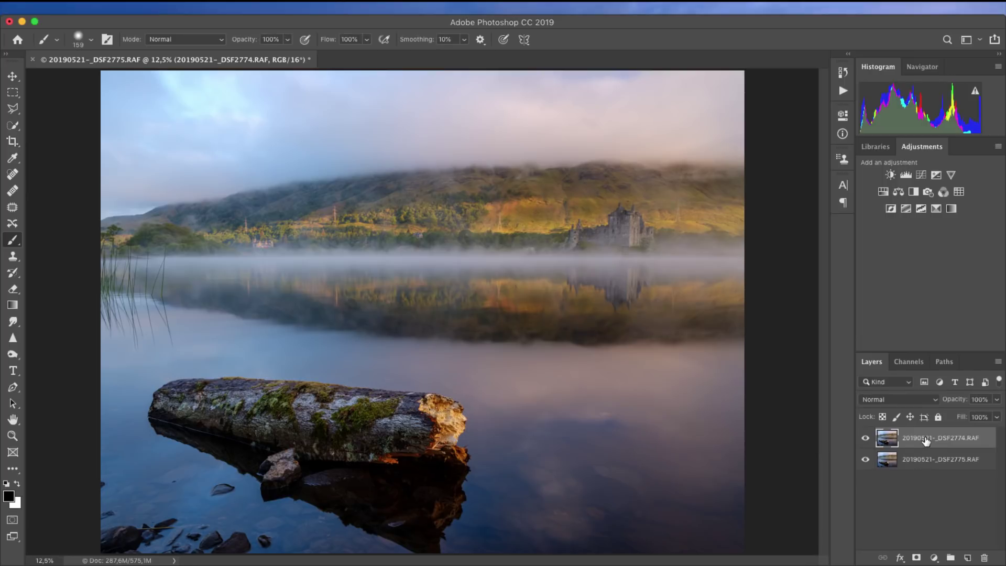
# - Compare the framing of the two lake exposures by repeatedly hiding and showing the upper _DSF2774 layer
pyautogui.click(866, 439)
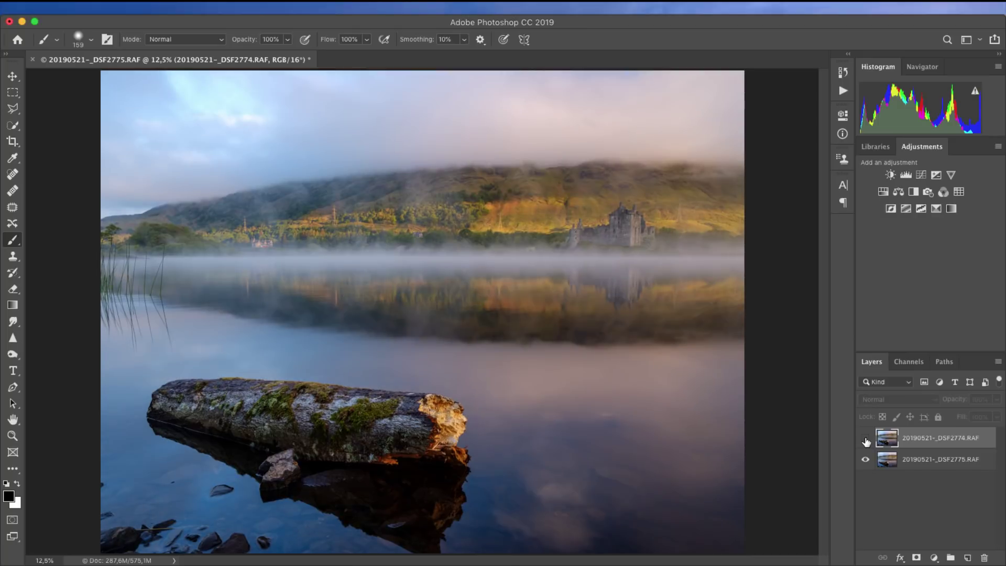
pyautogui.click(865, 438)
pyautogui.click(865, 439)
pyautogui.click(865, 439)
pyautogui.click(865, 439)
pyautogui.click(866, 439)
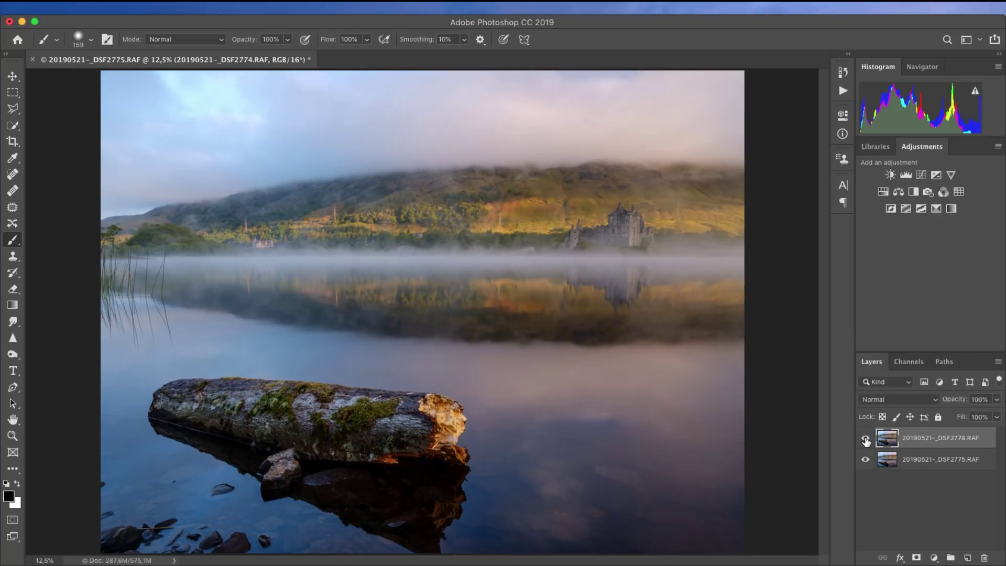
# - Select both lake layers, _DSF2774 and _DSF2775, together
pyautogui.click(925, 461)
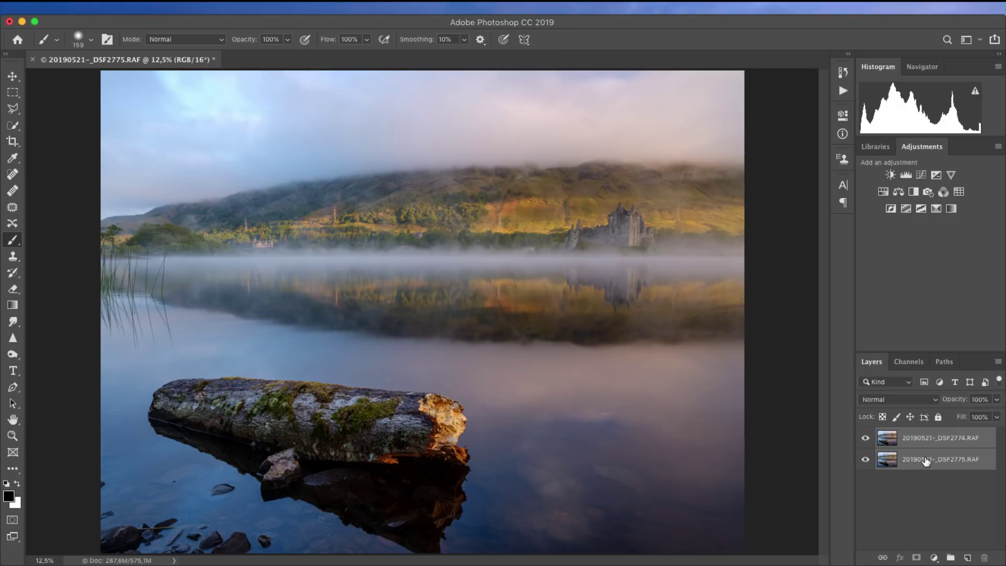
pyautogui.click(173, 8)
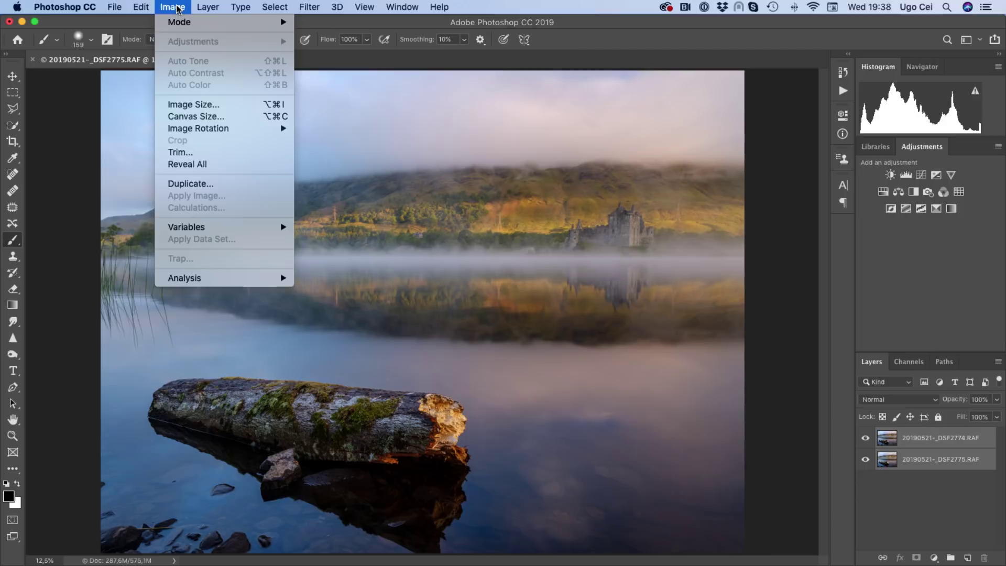
pyautogui.moveTo(213, 8)
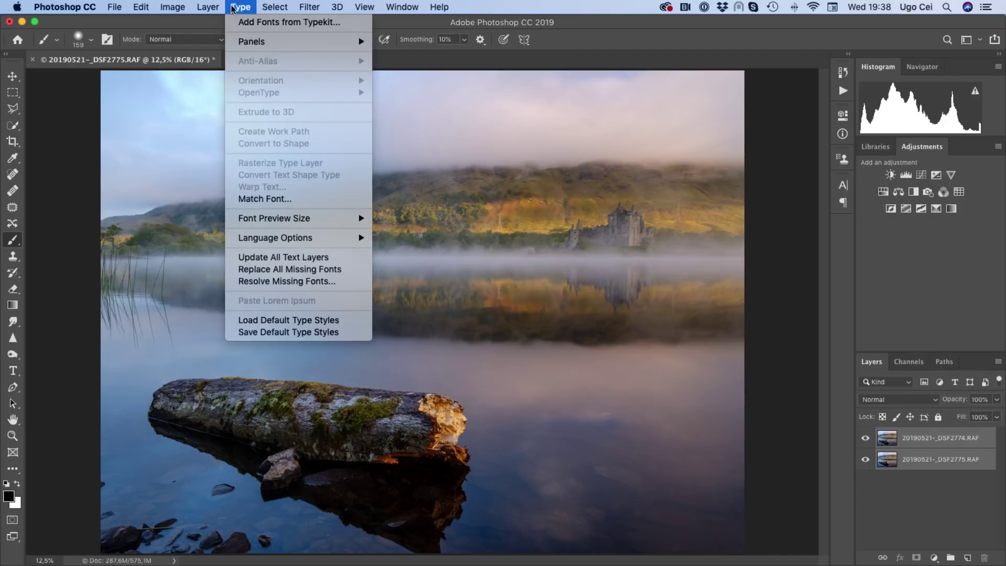
pyautogui.moveTo(274, 7)
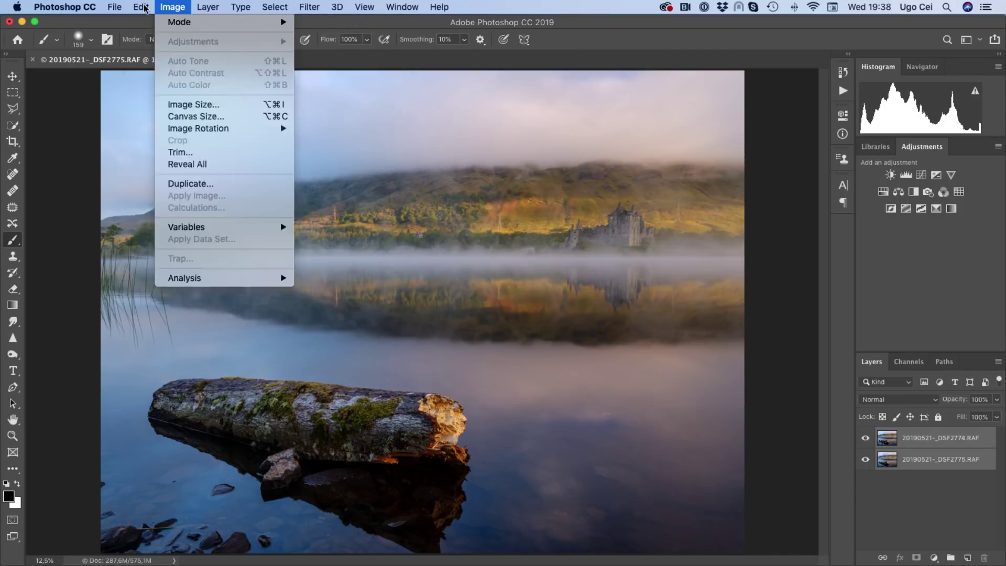
pyautogui.moveTo(135, 8)
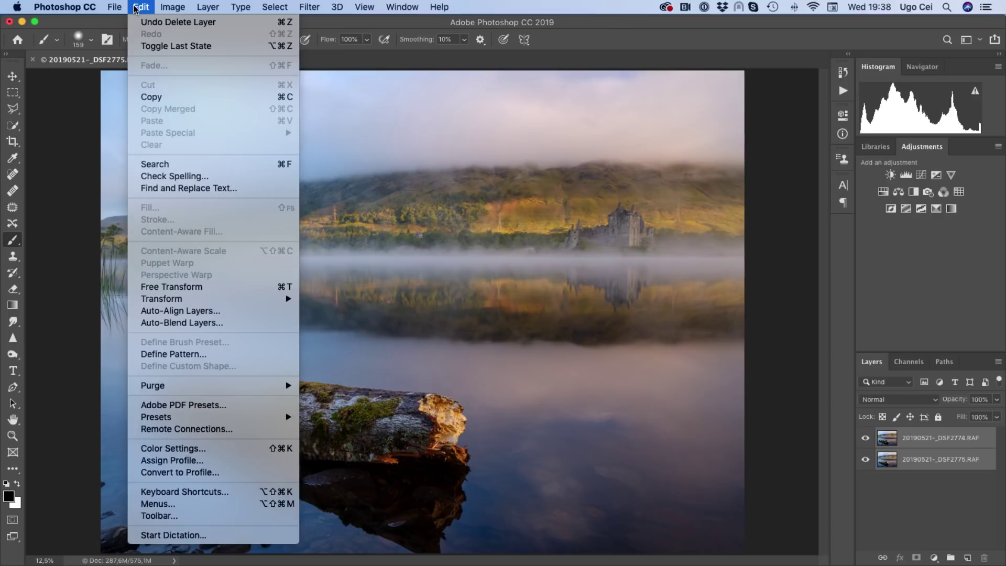
pyautogui.click(182, 310)
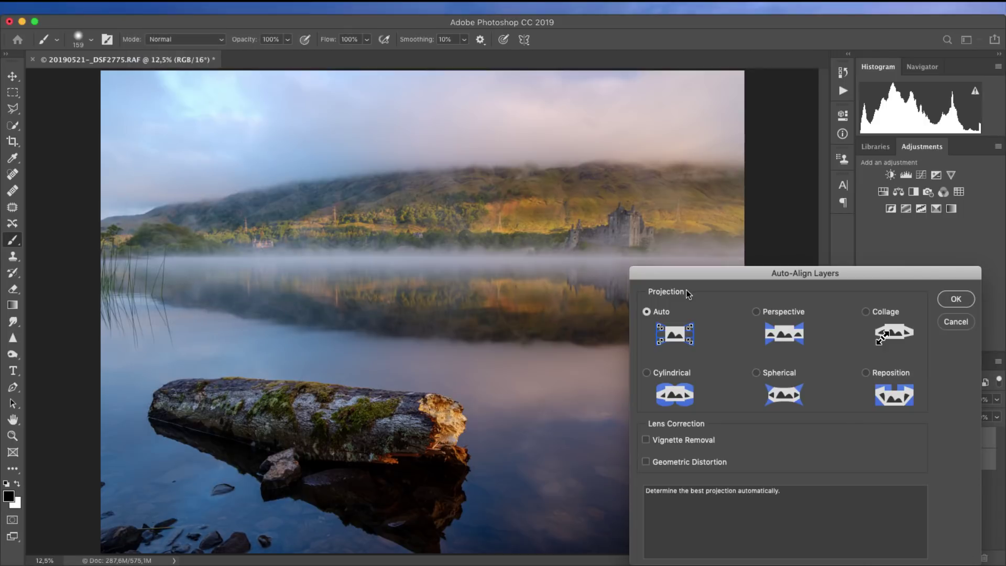
pyautogui.click(959, 322)
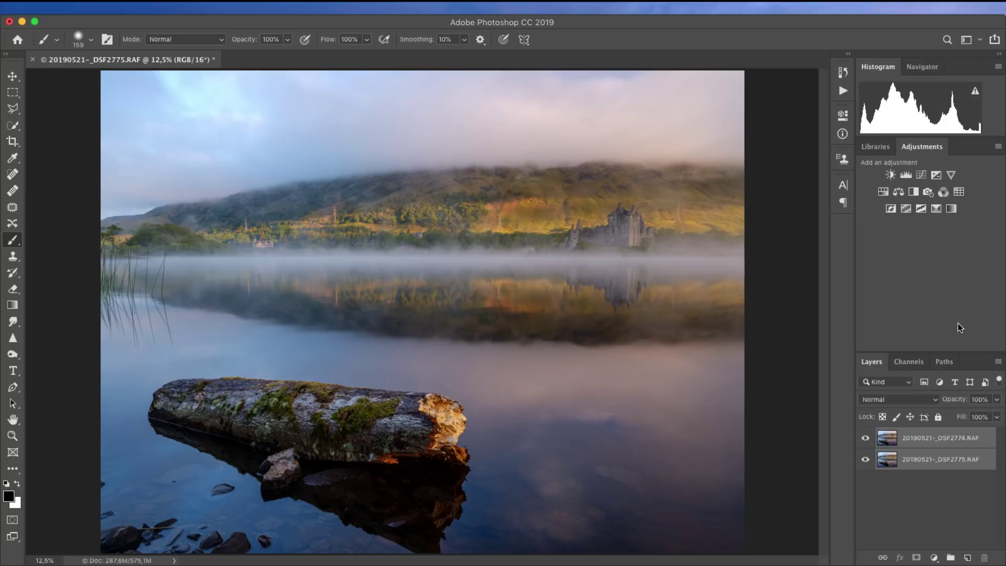
# - Examine the shift between the unaligned exposures by alternately hiding and showing the _DSF2774 layer, leaving it visible
pyautogui.click(866, 440)
pyautogui.click(865, 439)
pyautogui.click(867, 440)
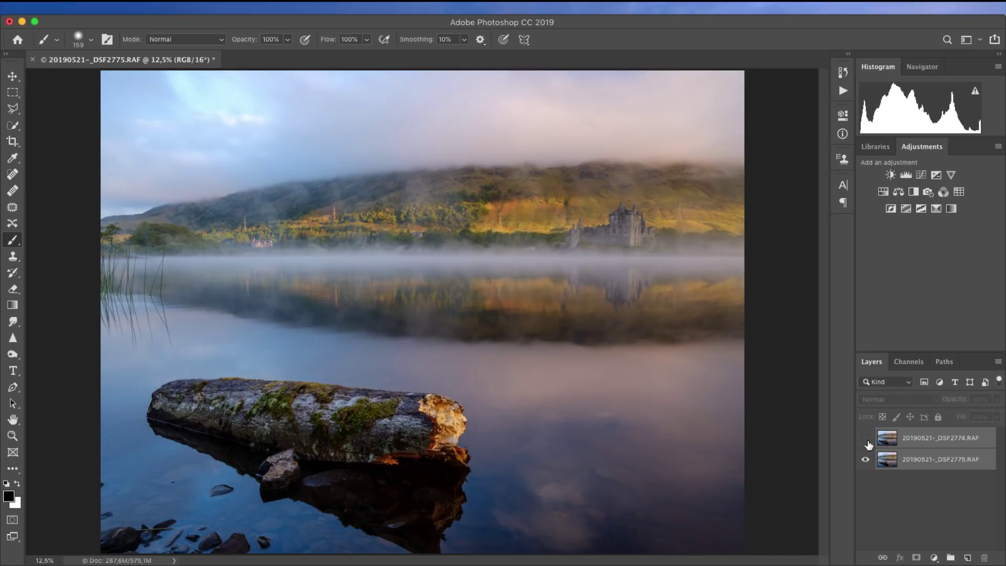
pyautogui.click(866, 441)
pyautogui.click(866, 441)
pyautogui.click(866, 441)
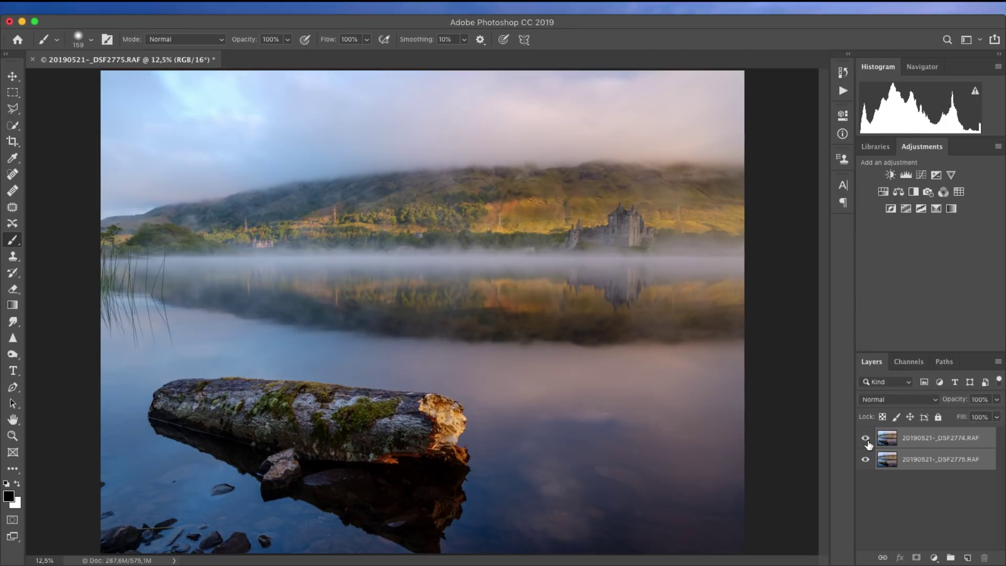
pyautogui.click(866, 441)
pyautogui.click(866, 441)
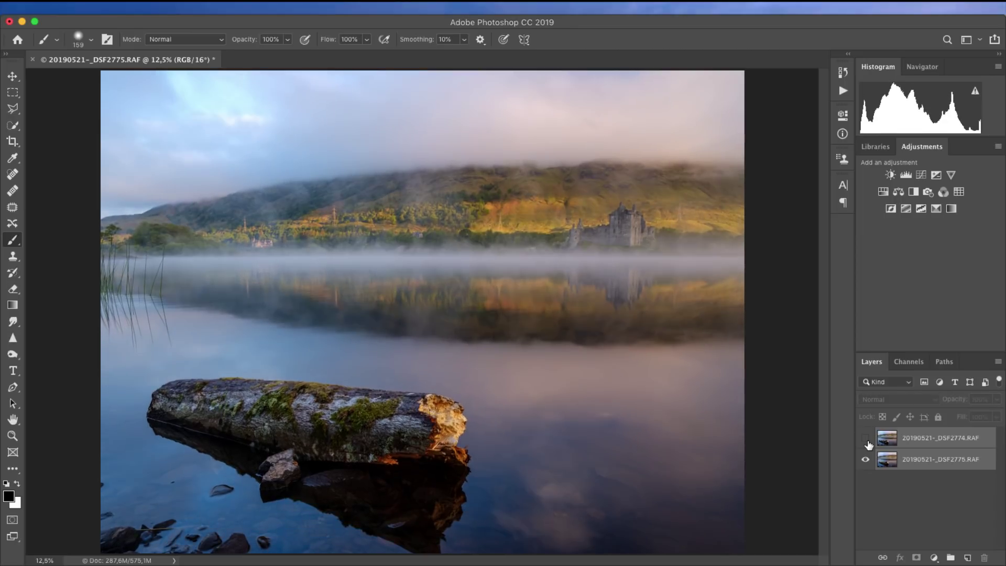
pyautogui.click(867, 441)
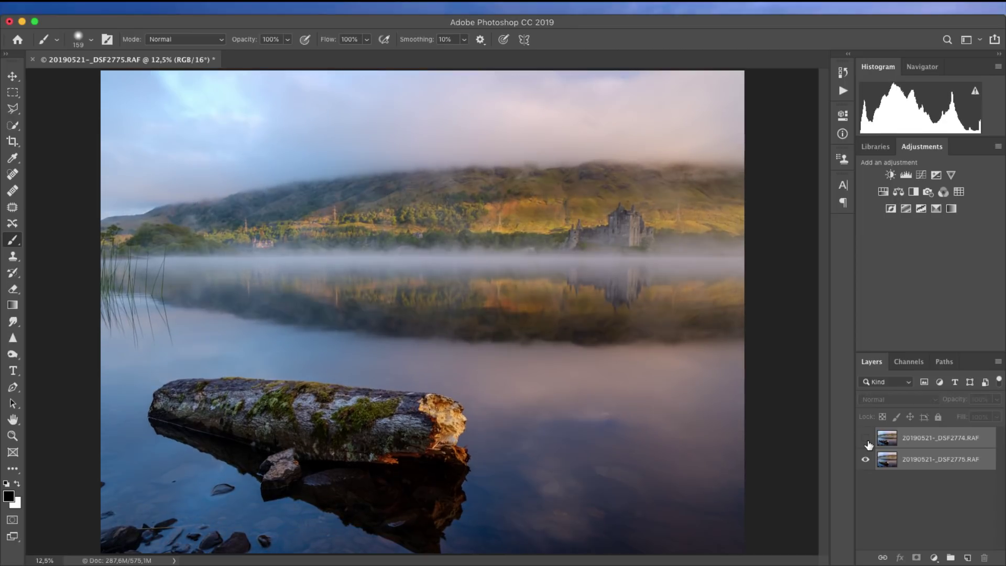
pyautogui.click(866, 441)
pyautogui.click(866, 441)
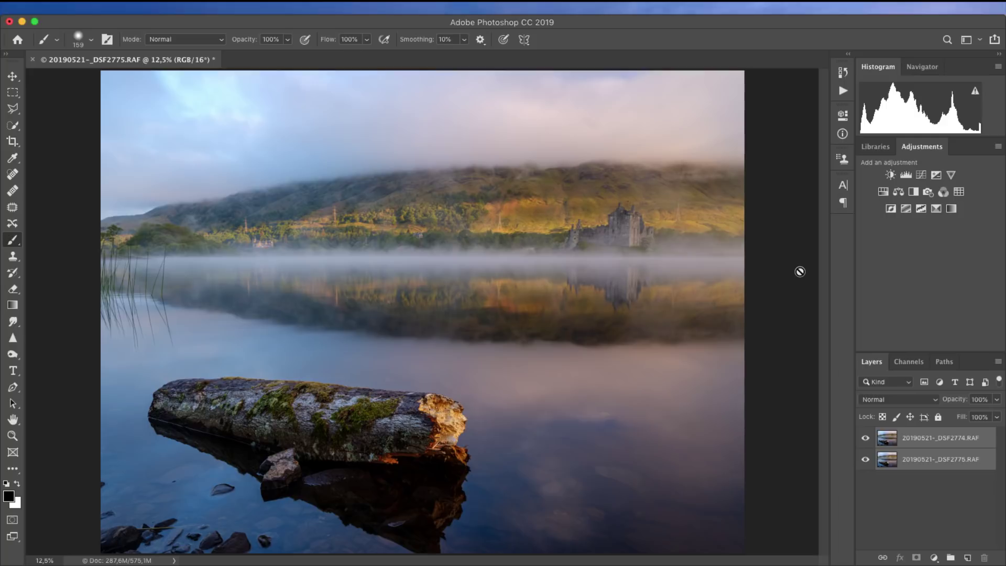
# - Auto-align the two selected layers using the Auto projection, without vignette removal or geometric distortion correction
pyautogui.click(207, 7)
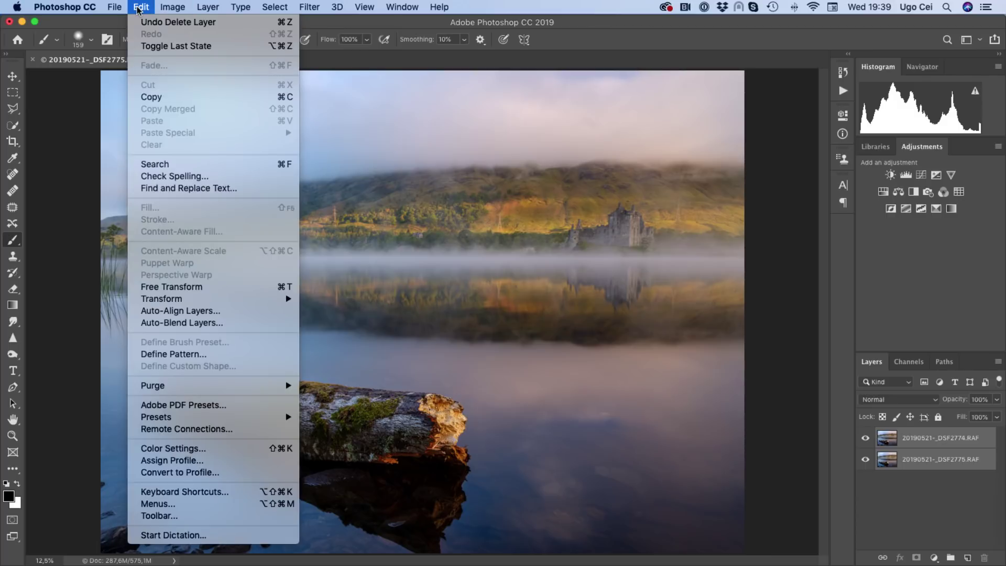
pyautogui.click(193, 311)
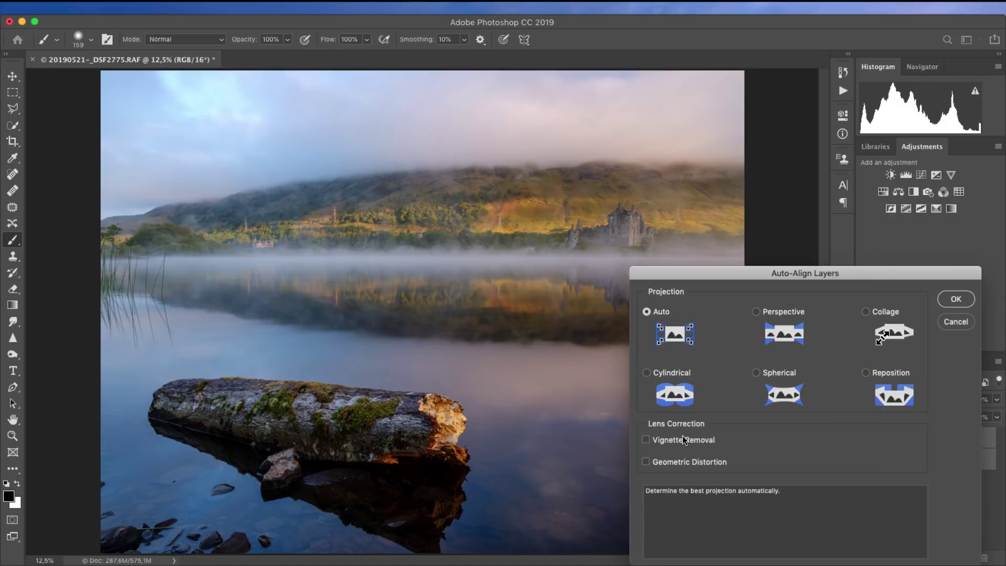
pyautogui.click(956, 299)
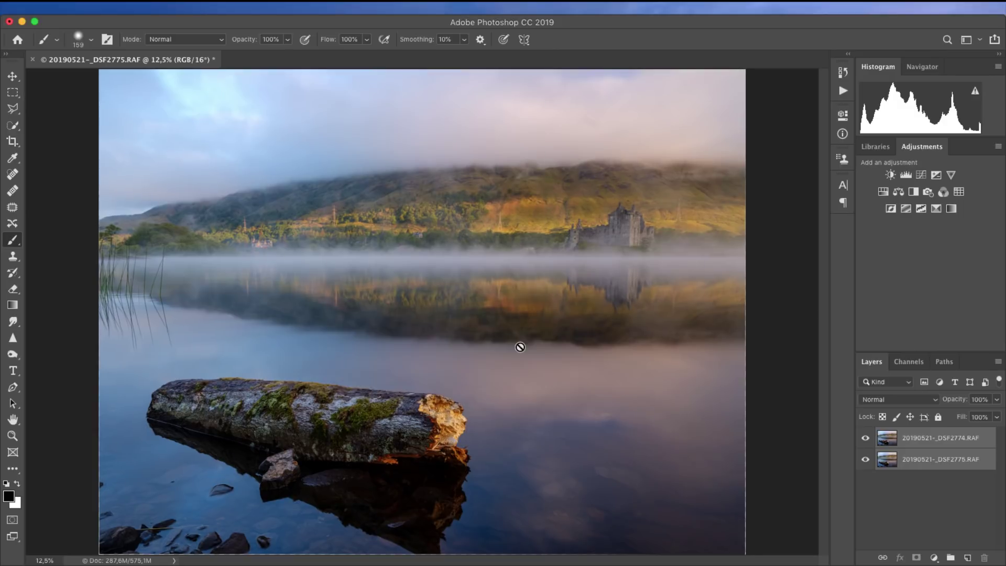
# - Check how well the aligned layers match by switching the _DSF2774 layer off and on, leaving it visible
pyautogui.click(866, 439)
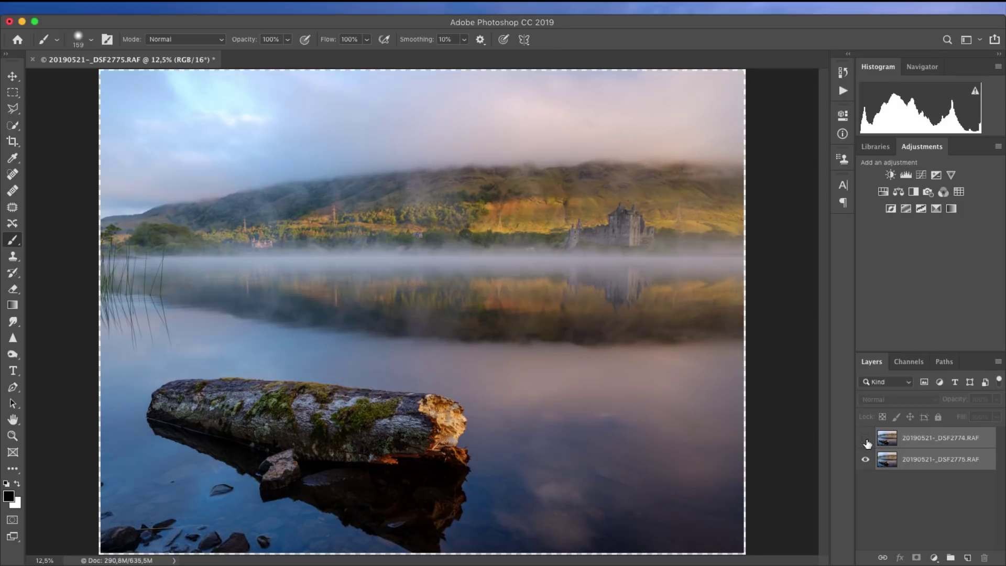
pyautogui.click(866, 443)
pyautogui.click(867, 442)
pyautogui.click(867, 442)
pyautogui.click(867, 443)
pyautogui.click(867, 443)
pyautogui.click(867, 443)
pyautogui.click(867, 442)
pyautogui.click(867, 442)
pyautogui.click(866, 443)
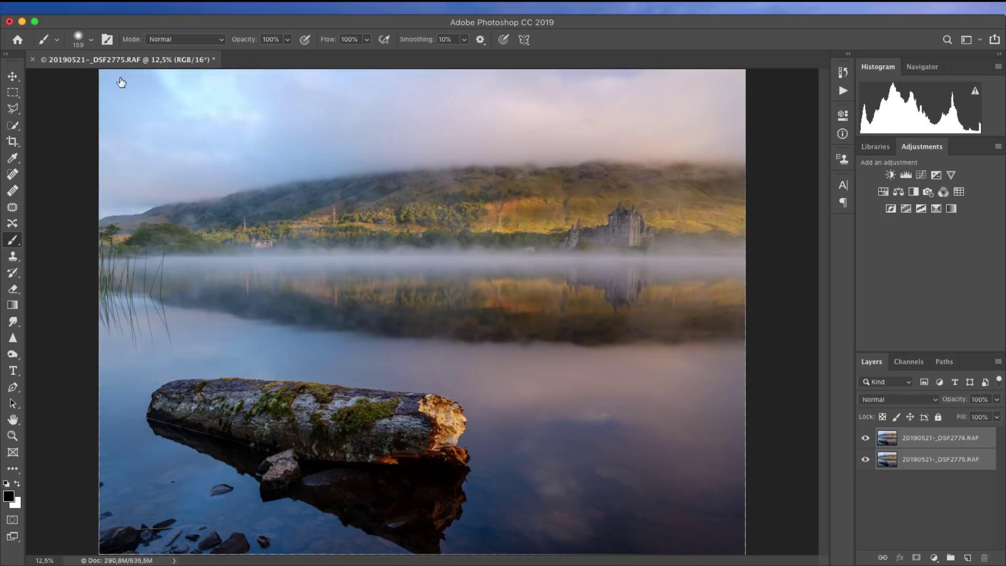
# - Auto-blend the two aligned layers with Stack Images, Seamless Tones and Colors, and Content Aware Fill Transparent Areas enabled
pyautogui.click(163, 7)
pyautogui.moveTo(139, 7)
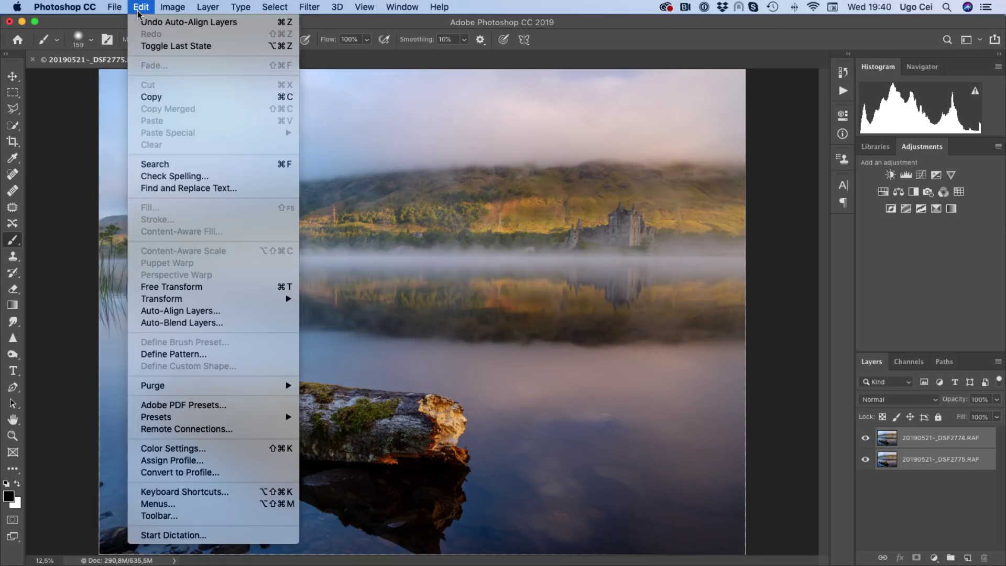
pyautogui.click(197, 327)
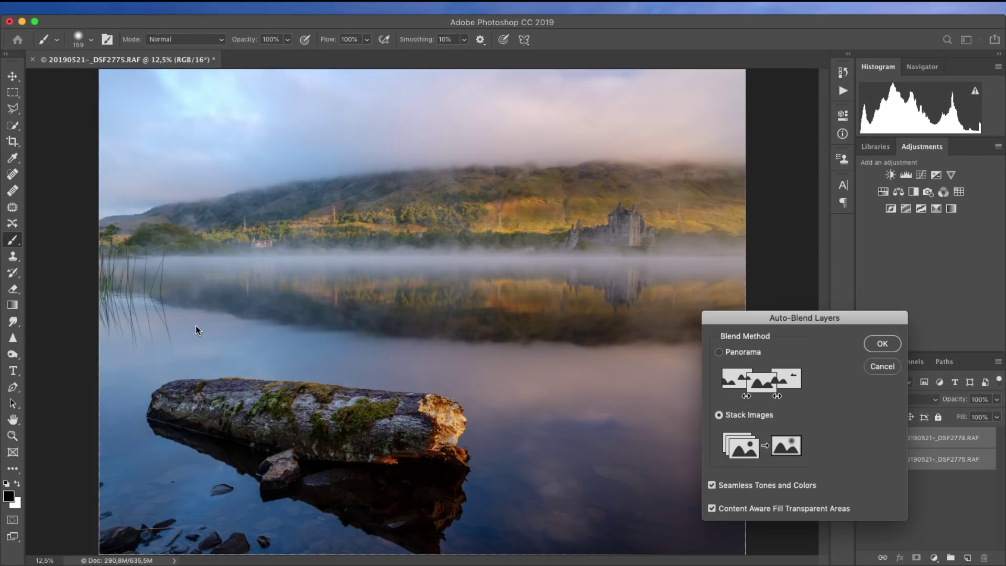
pyautogui.moveTo(792, 319); pyautogui.dragTo(424, 141)
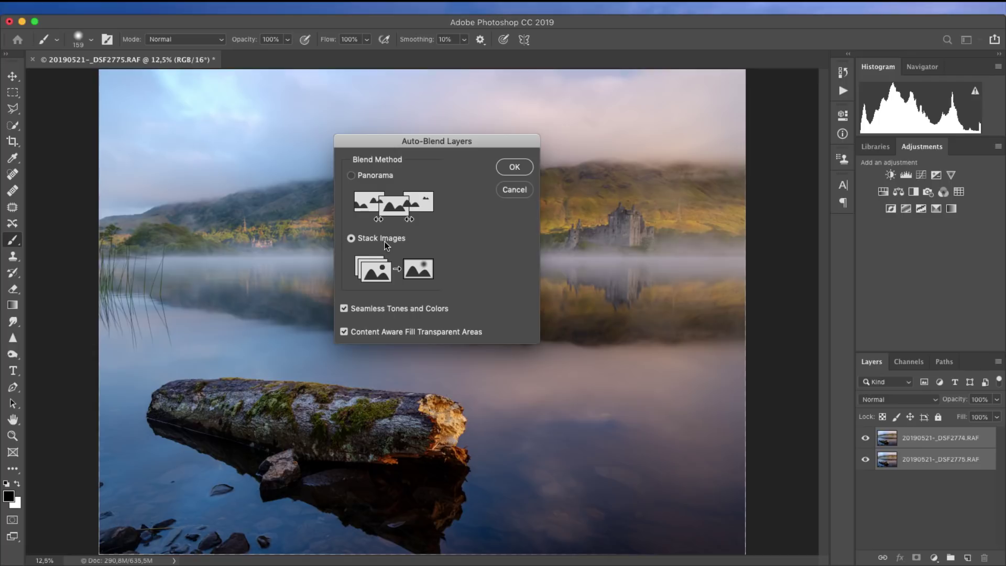
pyautogui.click(513, 167)
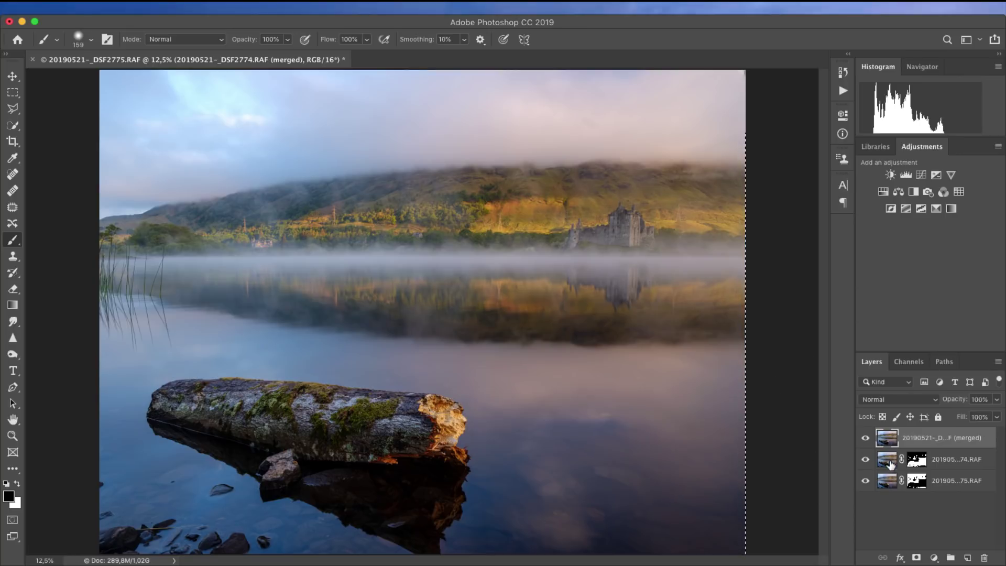
# - Inspect the blend masks of the two source layers, view the _DSF2774 mask alone, and return to the merged layer
pyautogui.moveTo(888, 461); pyautogui.dragTo(924, 464)
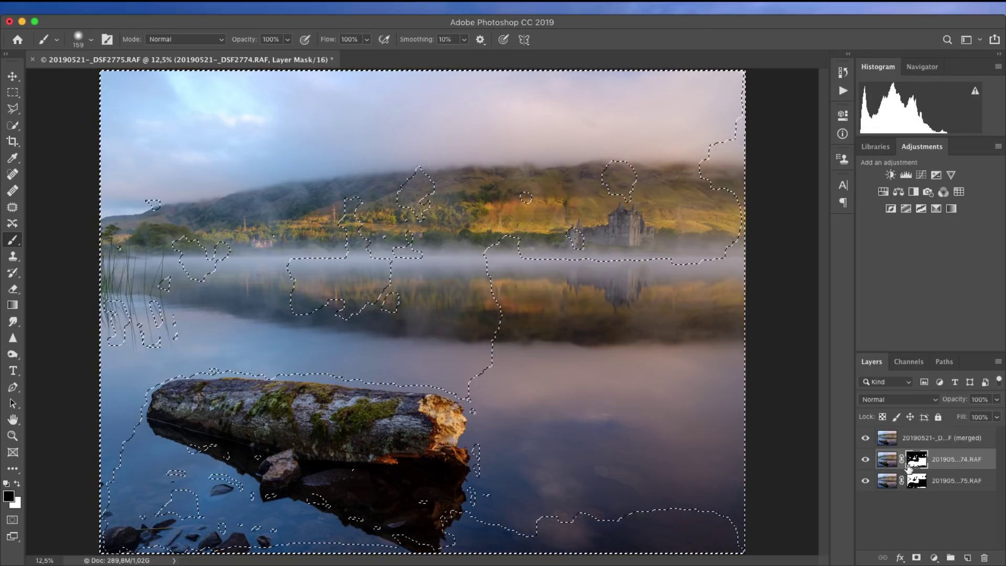
pyautogui.keyDown('alt'); pyautogui.click(913, 482); pyautogui.keyUp('alt')
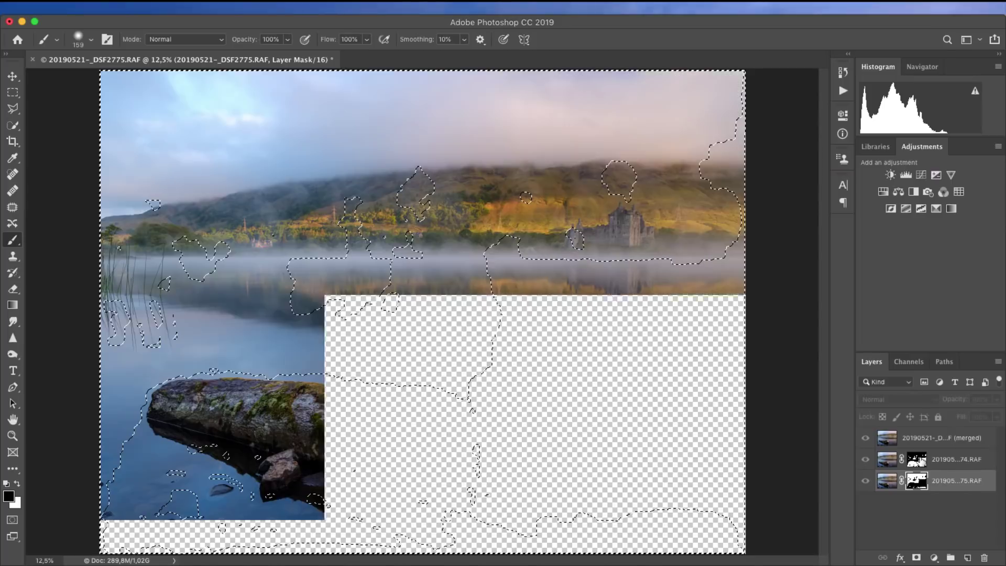
pyautogui.click(915, 460)
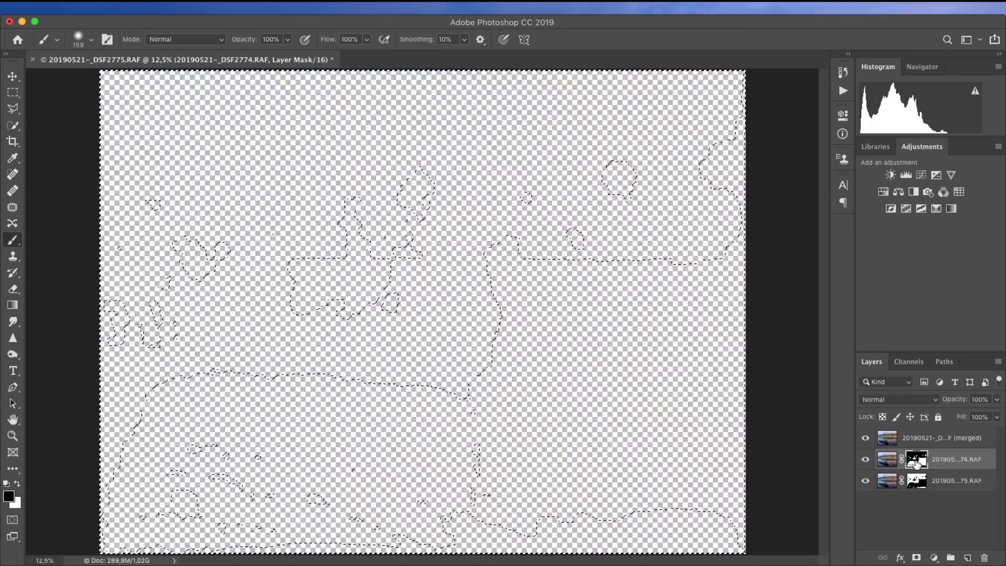
pyautogui.keyDown('alt'); pyautogui.click(916, 460); pyautogui.keyUp('alt')
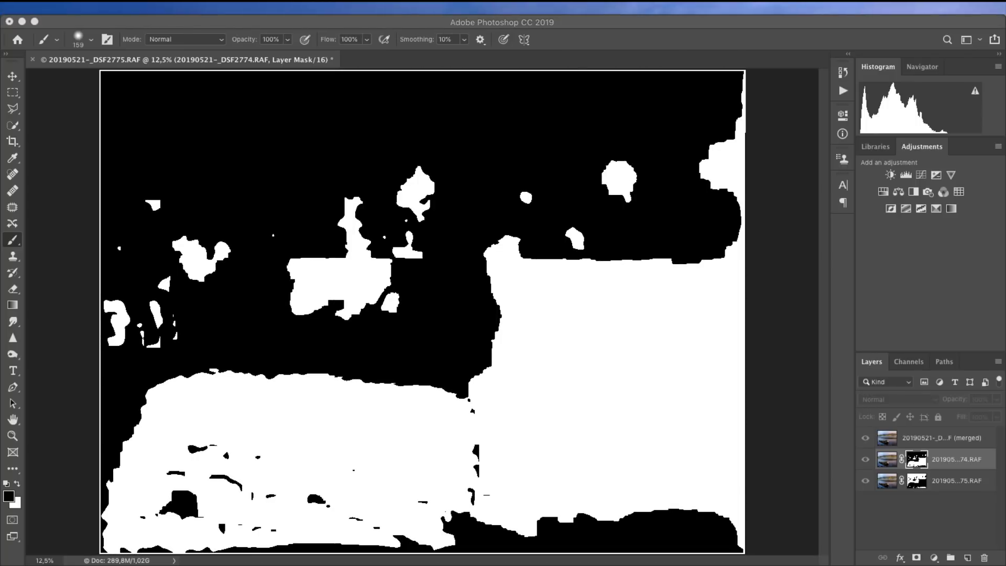
pyautogui.click(679, 354)
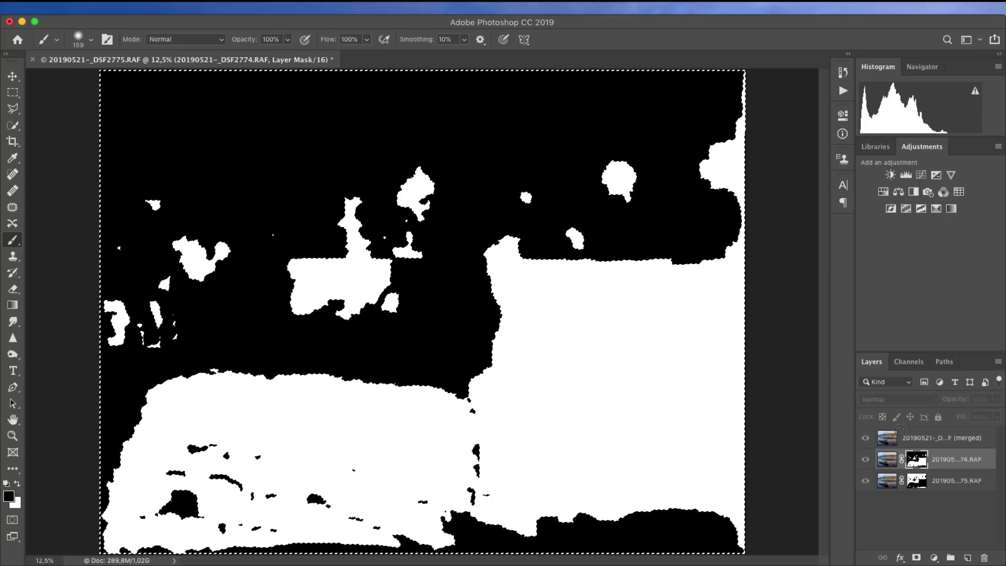
pyautogui.click(887, 443)
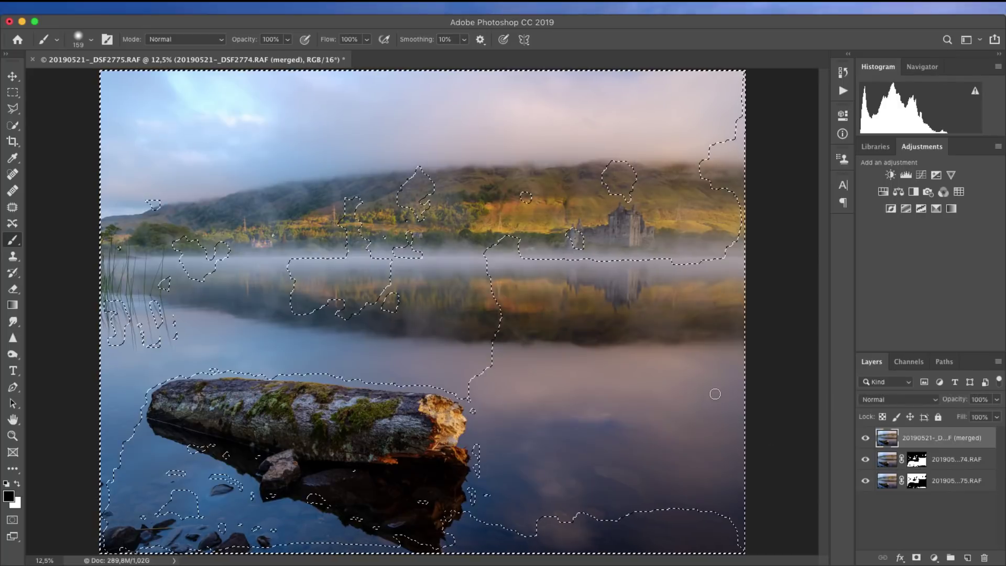
# - Clear the selection, remove the two masked source layers so only the merged layer remains, and save the image
pyautogui.press('super+d')
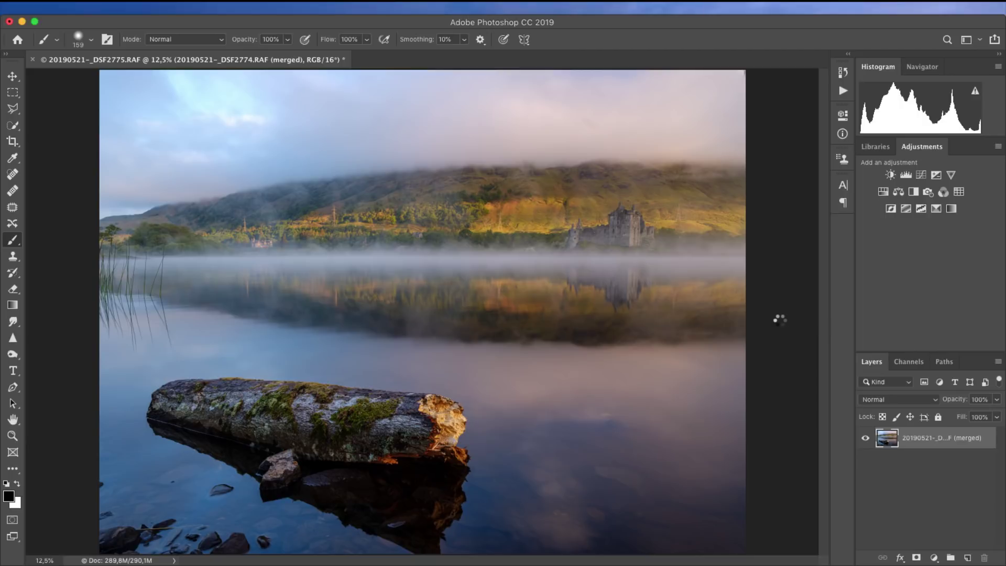
pyautogui.press('super+s')
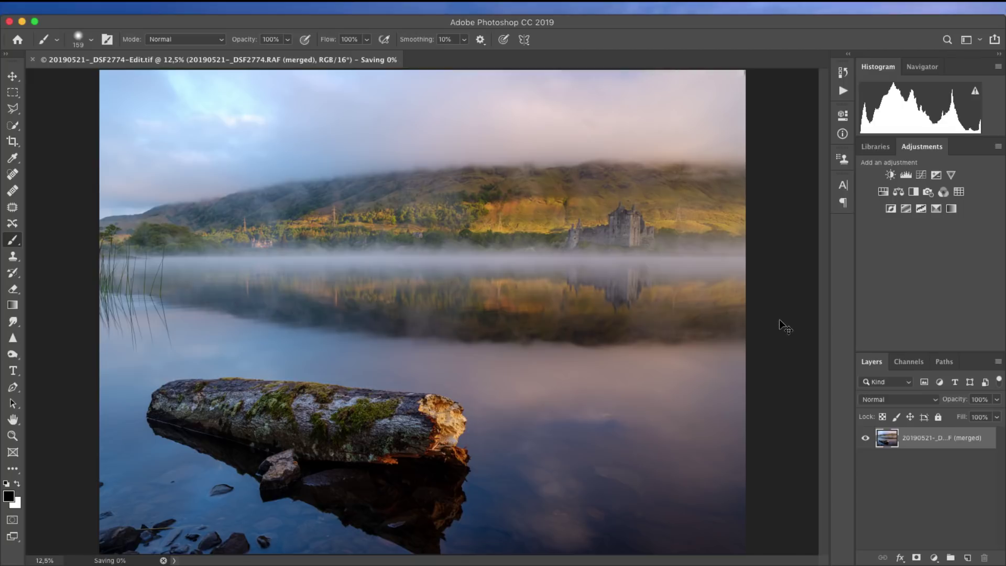